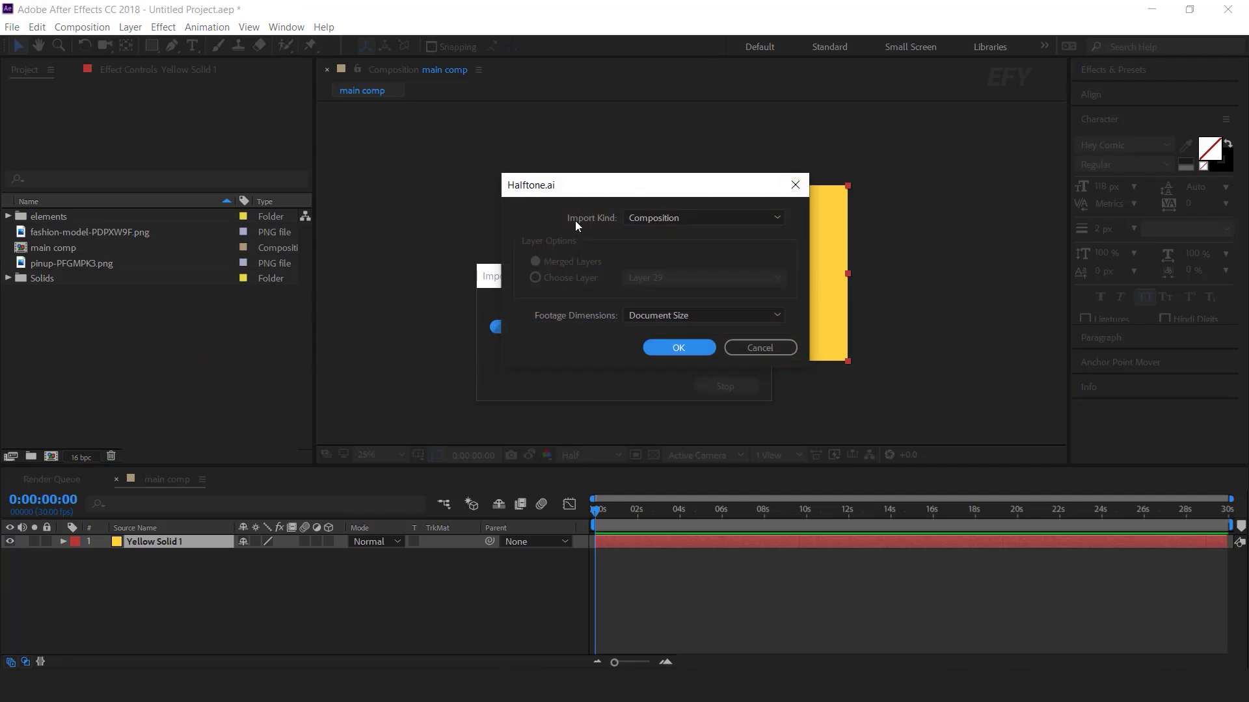
Import Halftone.ai as a composition with Document Size footage dimensions, and open the Halftone composition fitted to the viewer
click(676, 218)
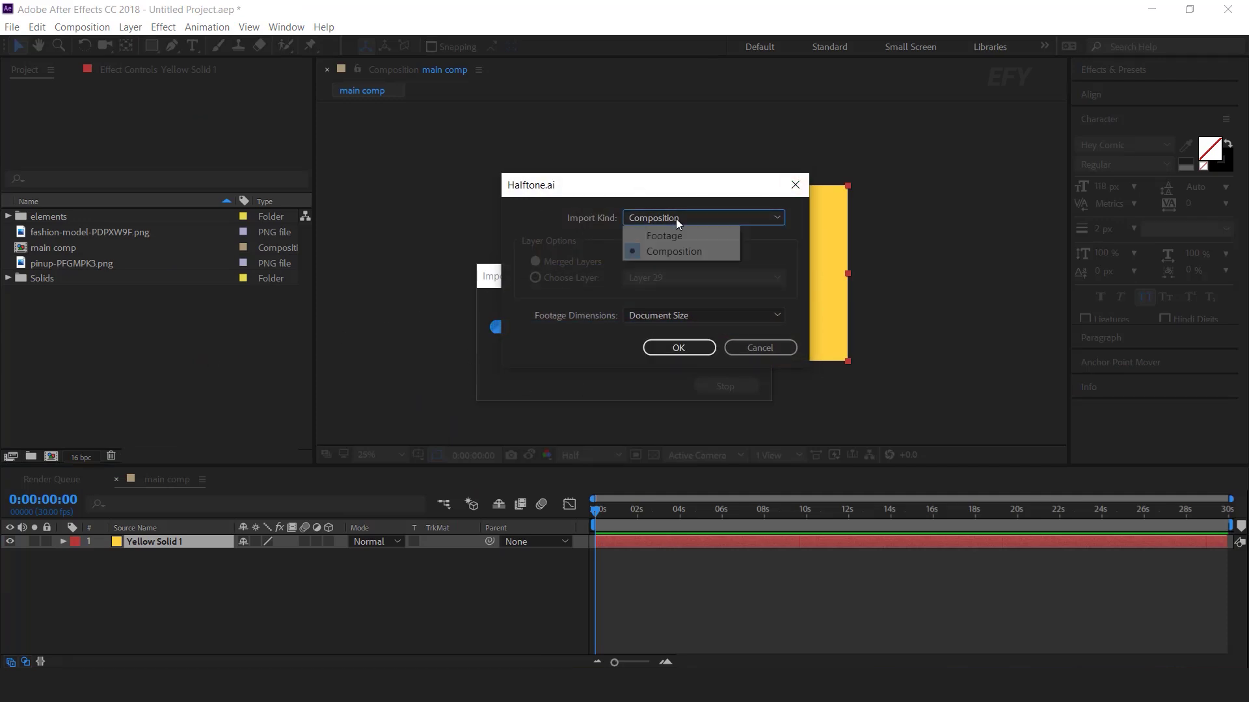
click(685, 251)
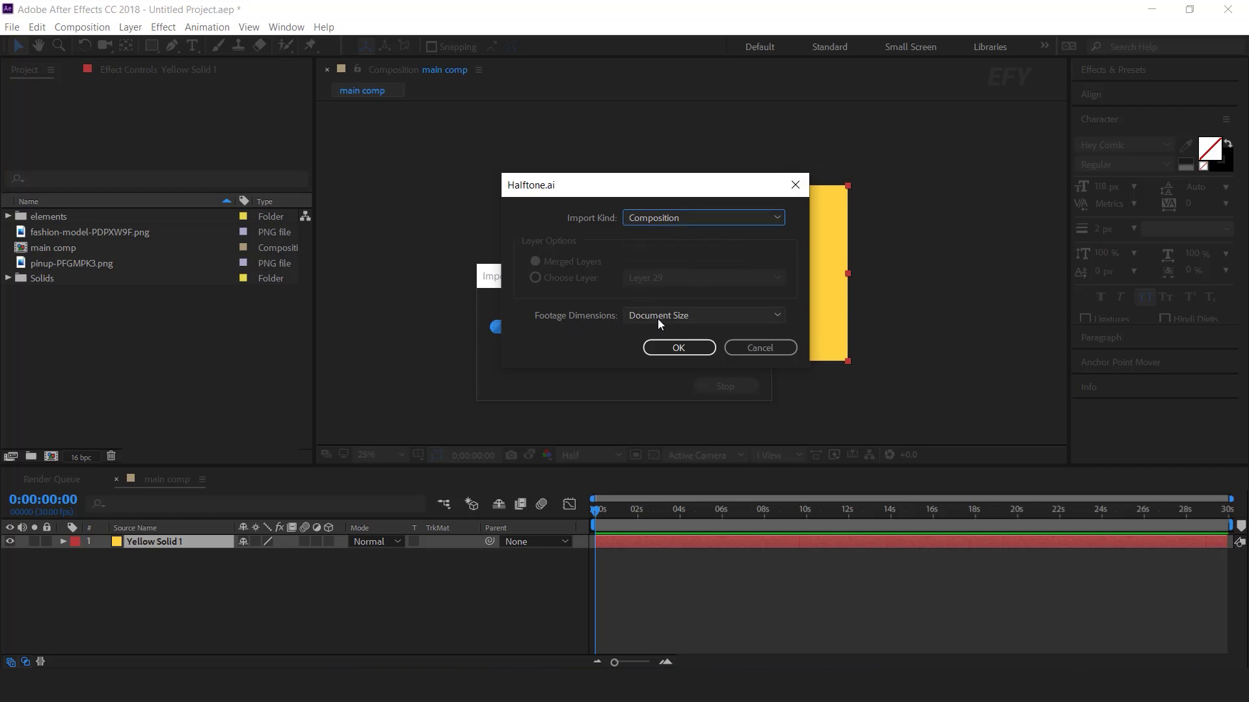
click(680, 348)
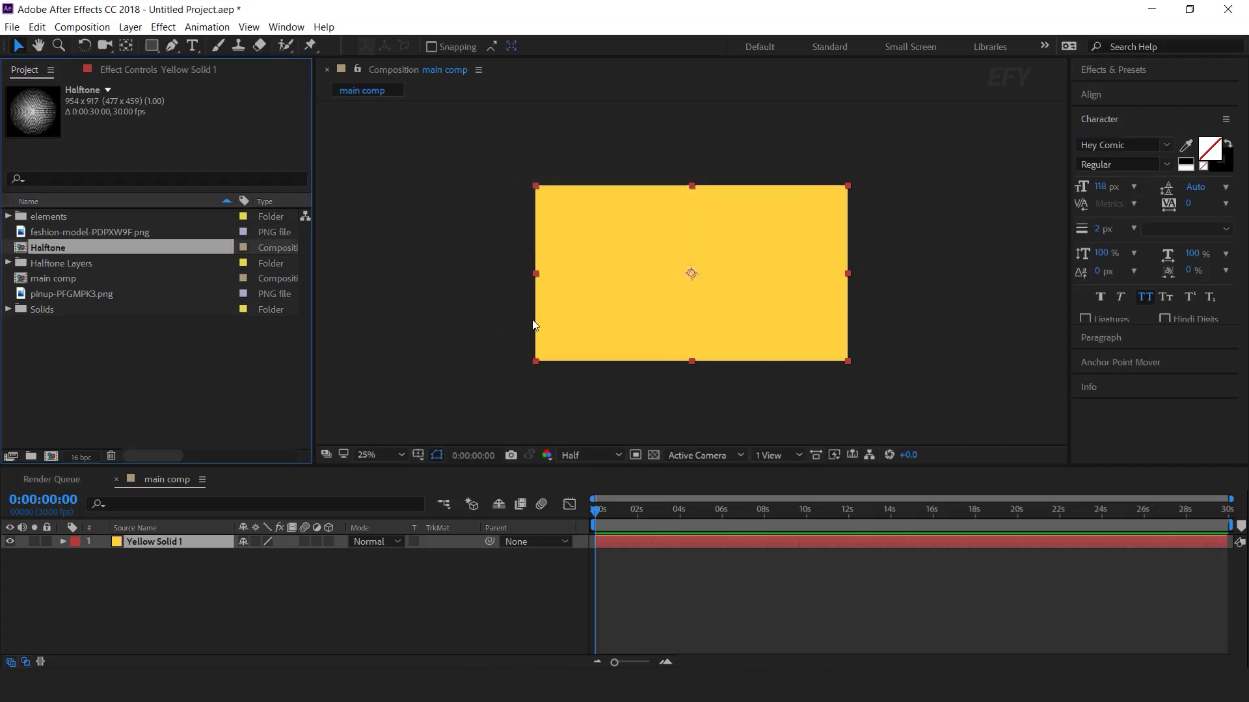
double_click(58, 248)
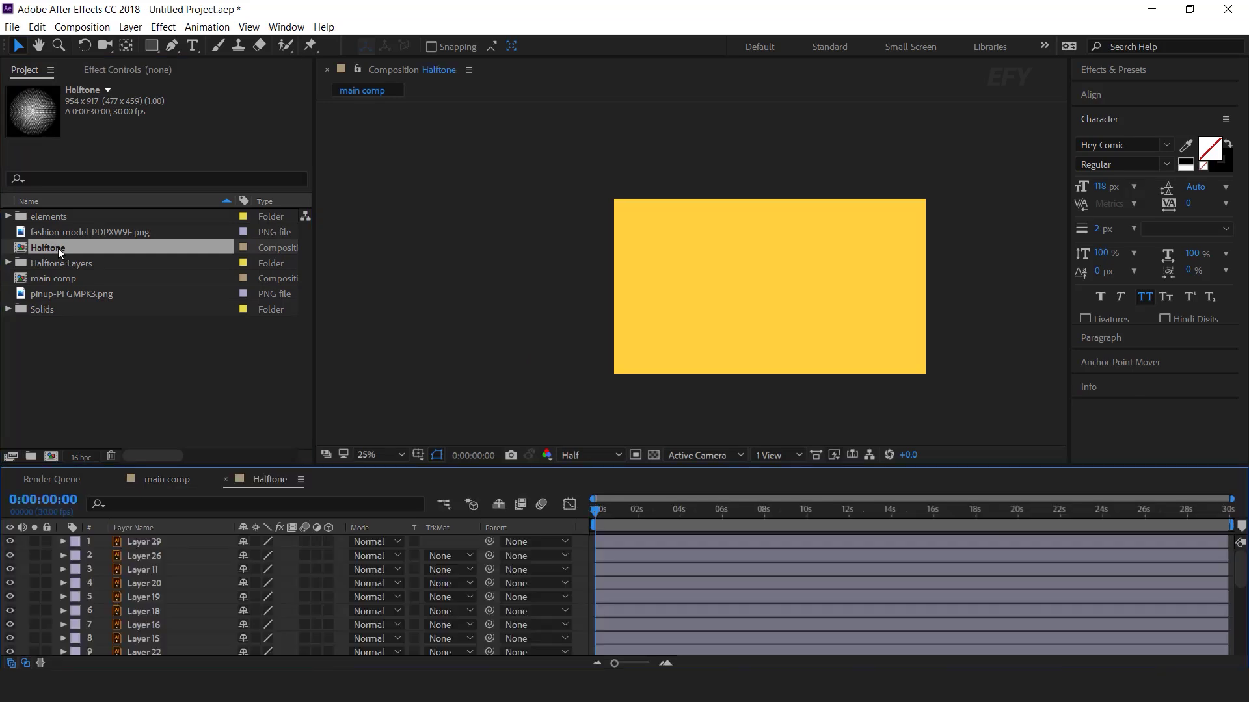
key(period)
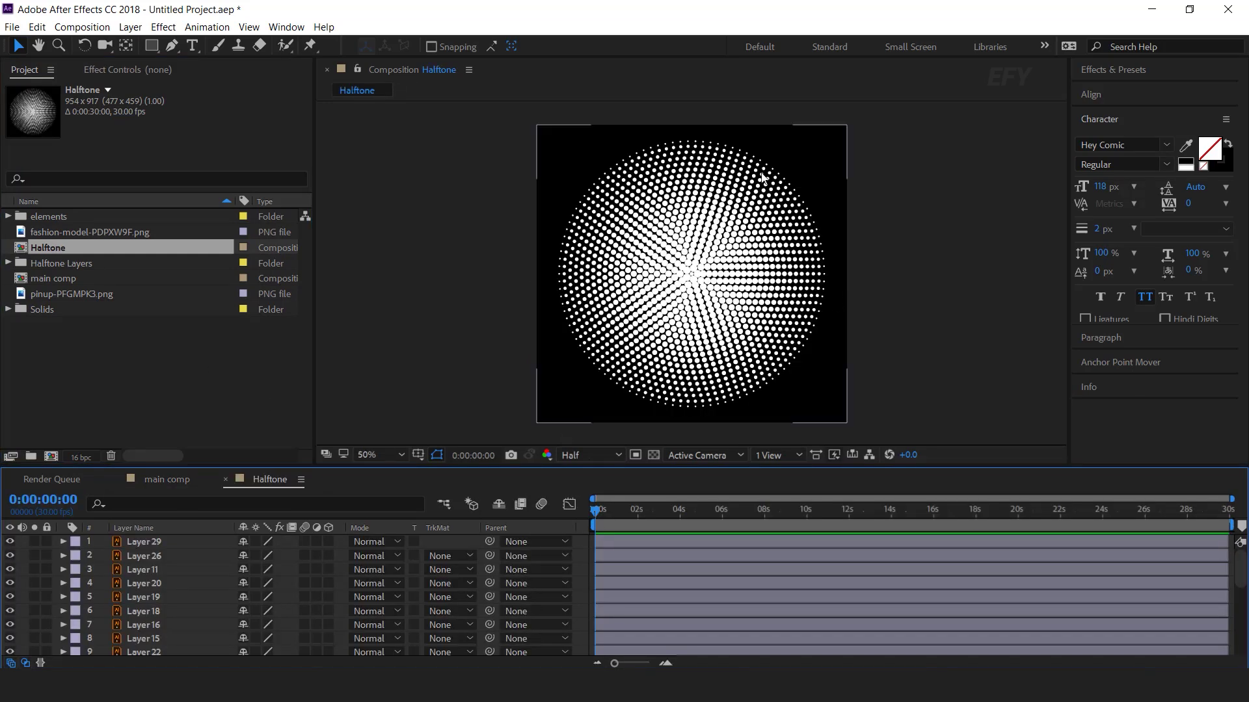
Add the expression wiggle(5,100) to the Opacity of Layer 29 in the Halftone composition
drag(609, 510, 541, 507)
click(155, 547)
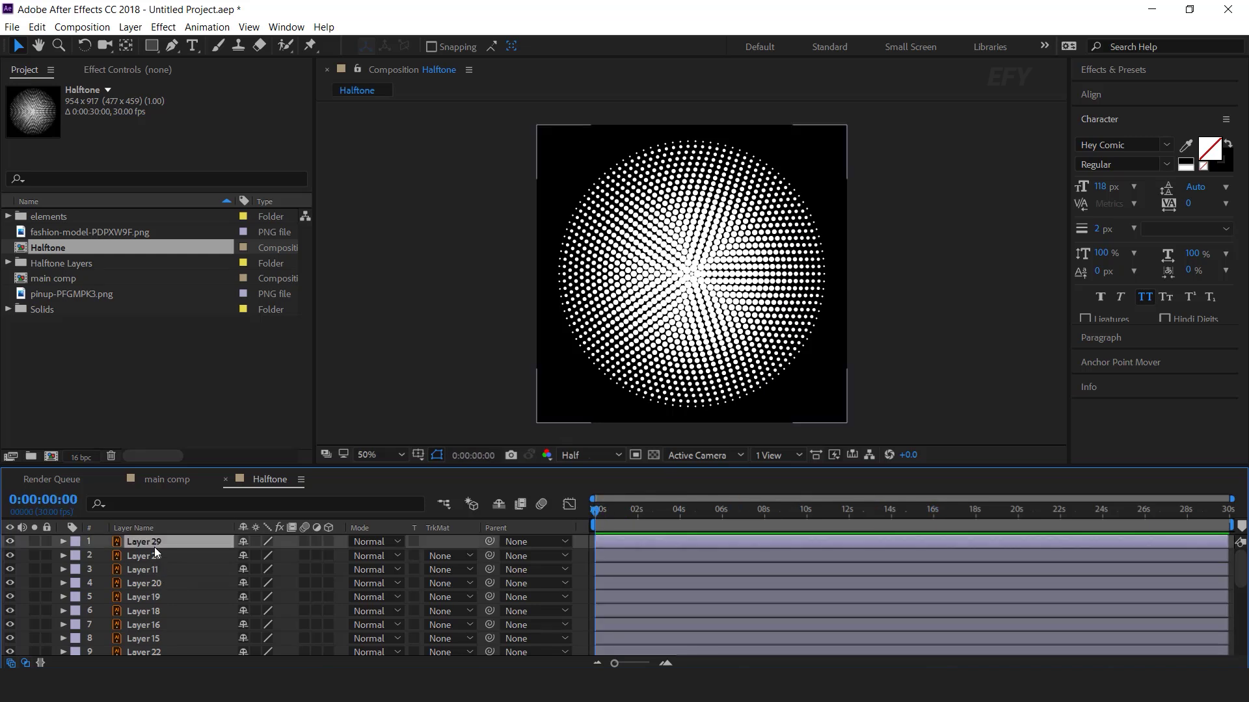
key(t)
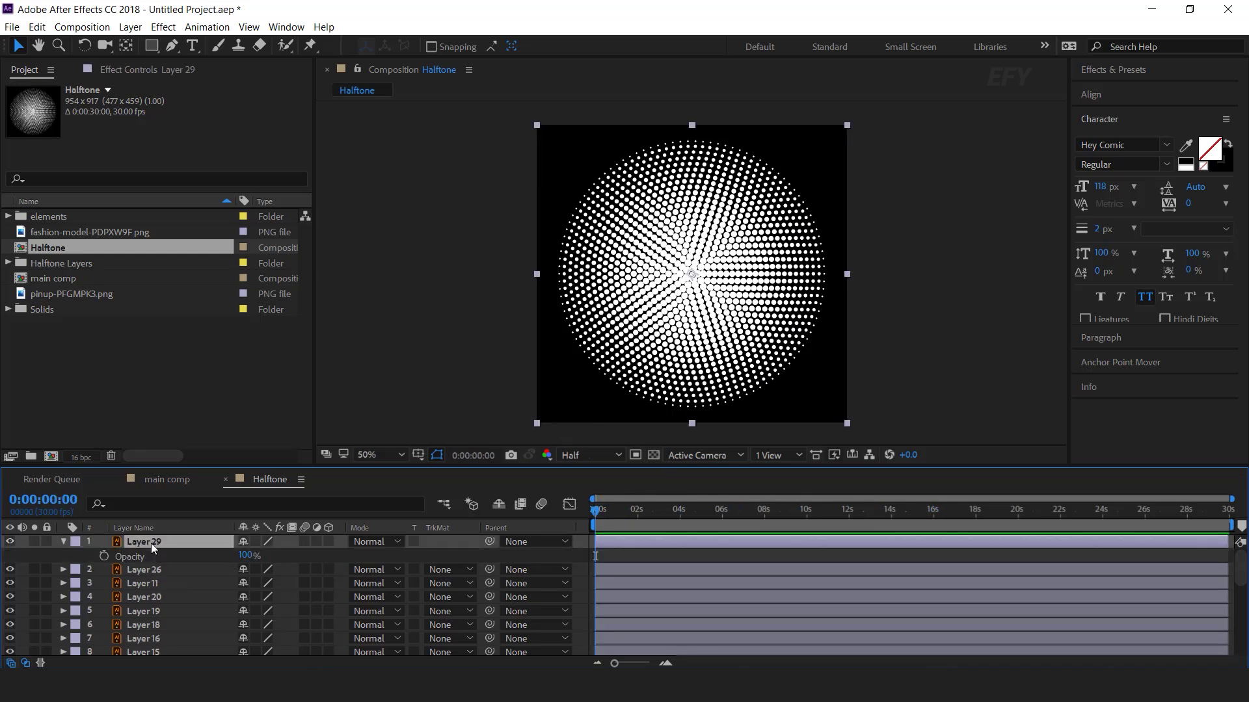
alt+click(105, 558)
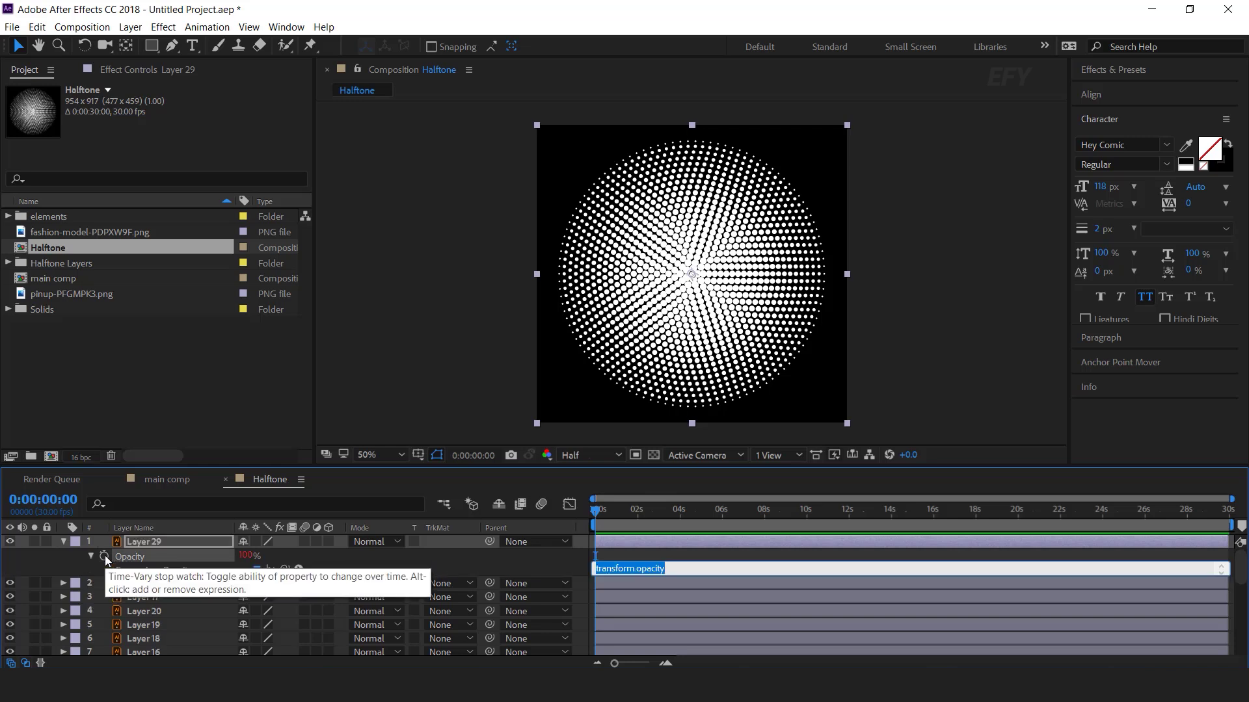
text(wiggle()
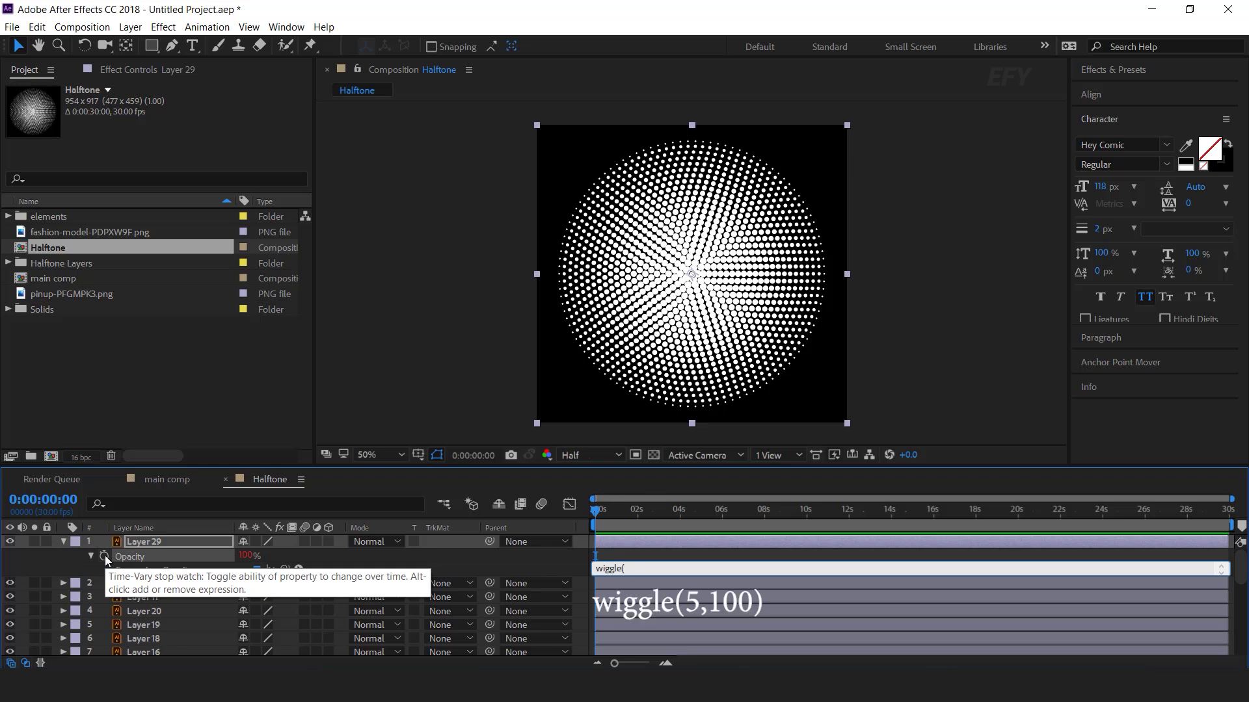
click(159, 541)
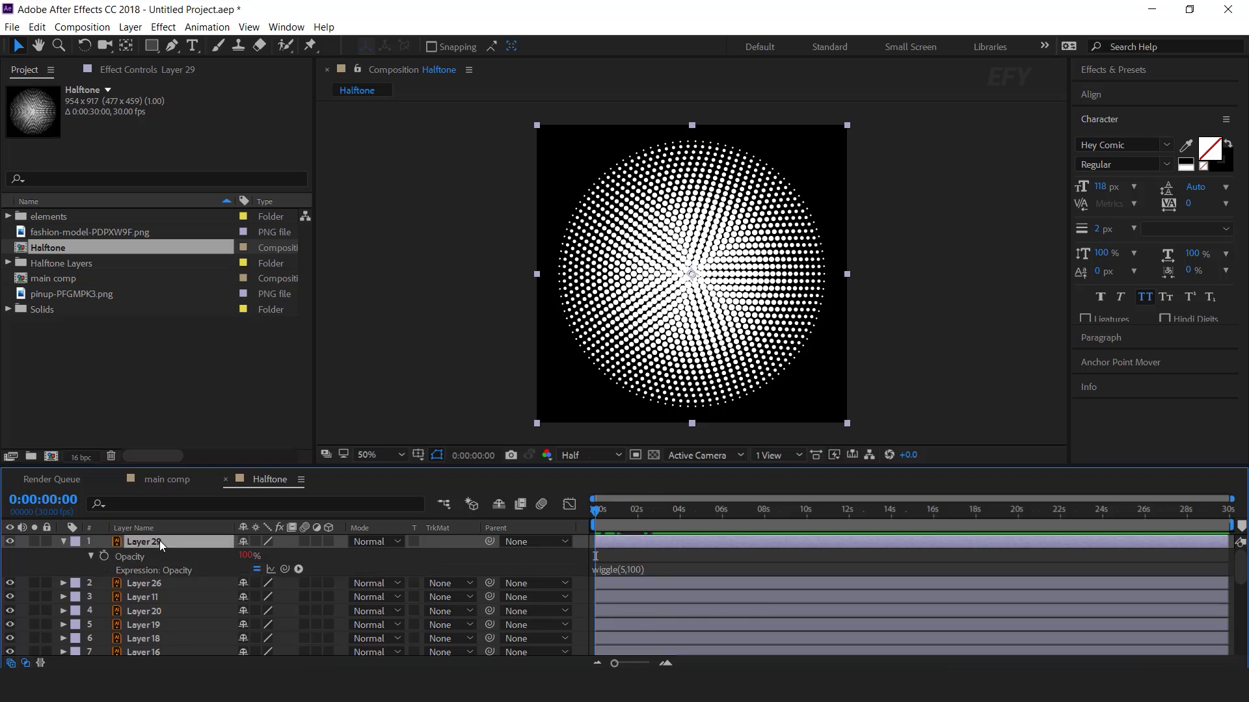
Copy only the opacity expression of Layer 29 and paste it onto all the other layers, from Layer 26 through Layer 1
right_click(130, 556)
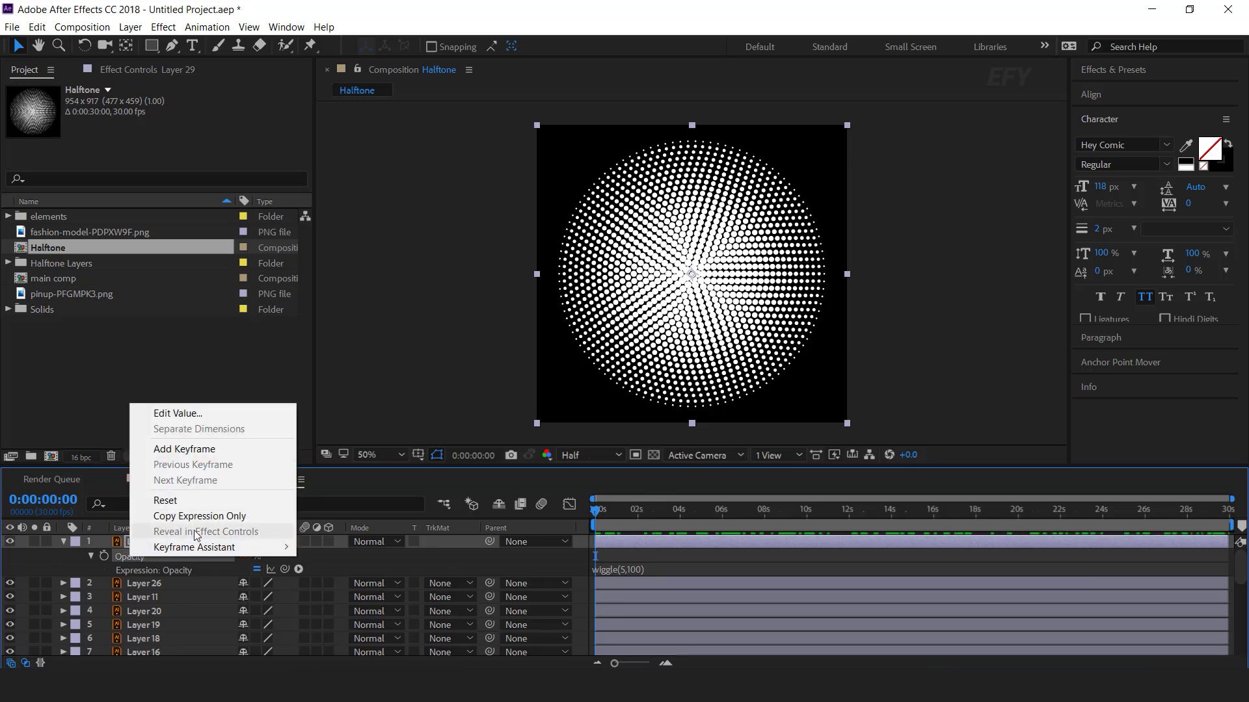
click(239, 516)
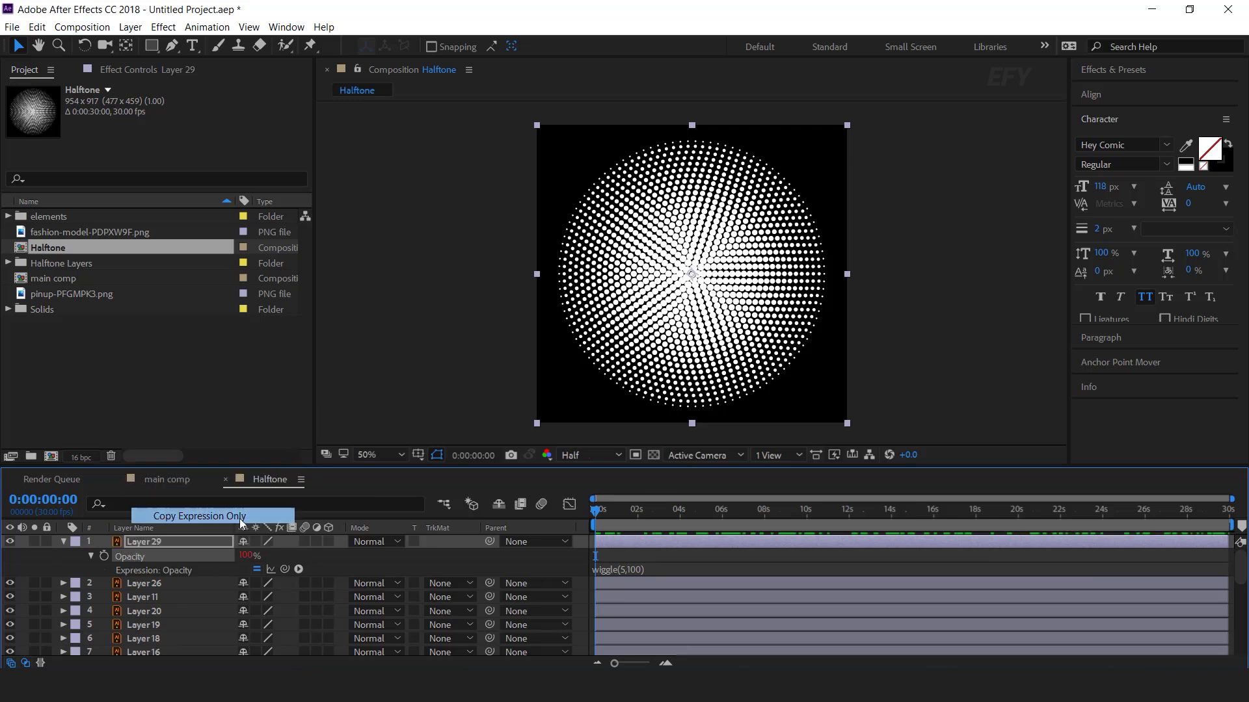
click(62, 541)
click(148, 557)
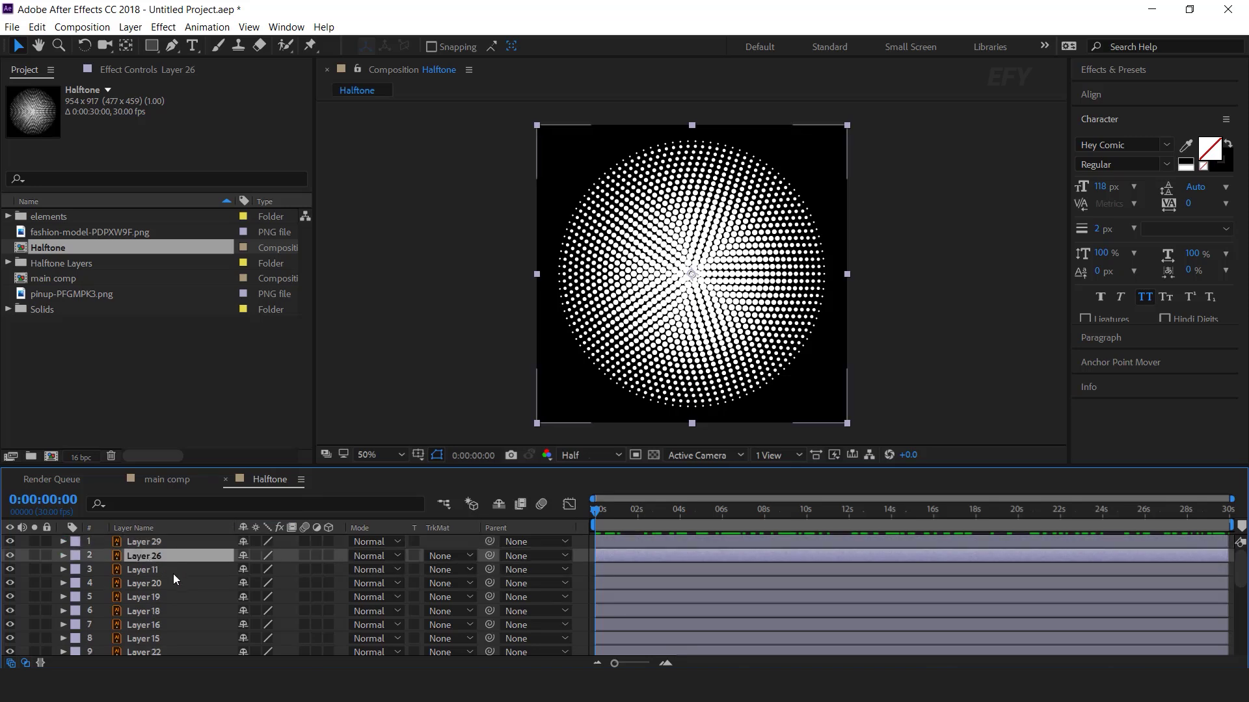
scroll(174, 576, down, 5)
shift+click(138, 649)
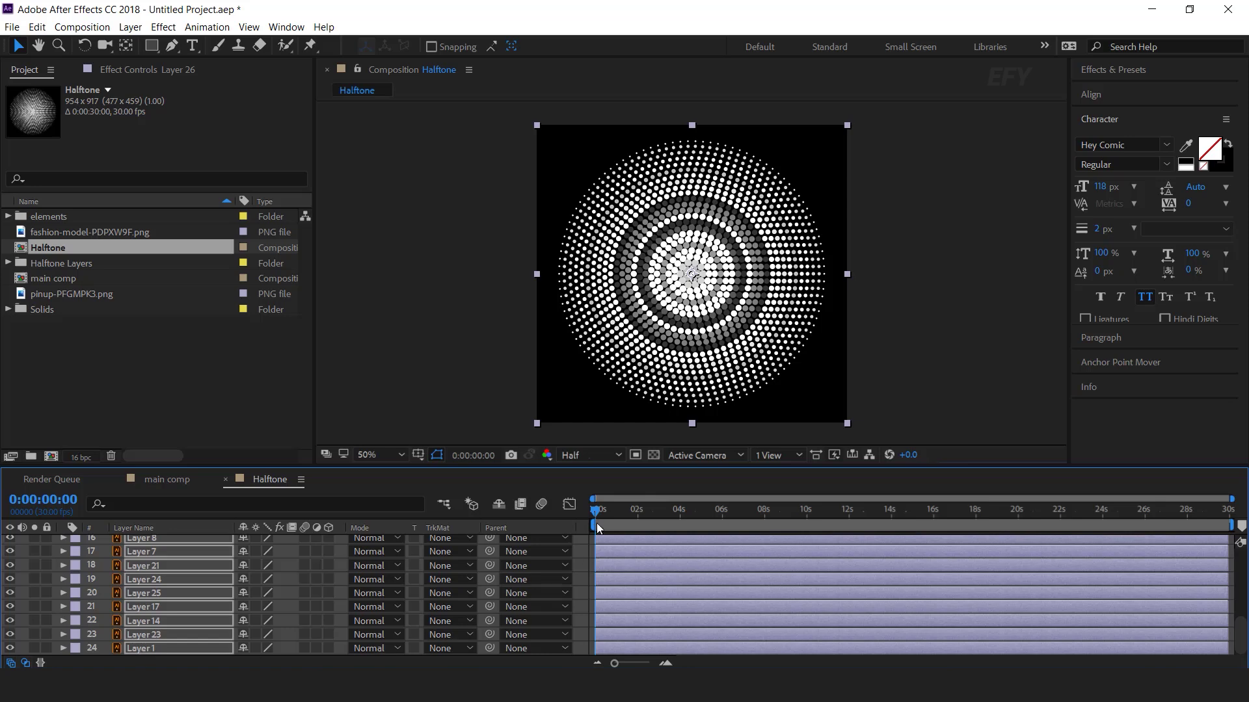
click(584, 543)
Preview the halftone's opacity flicker and return to the start of the composition
key(space)
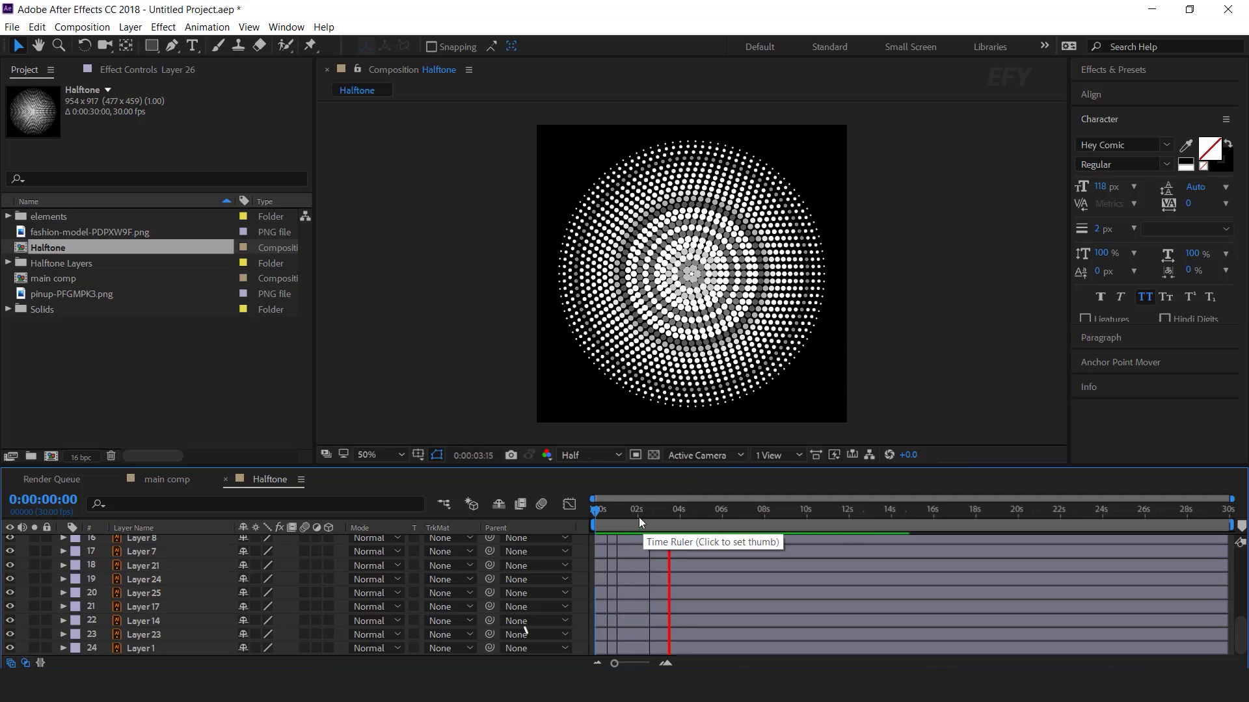
drag(752, 511, 591, 517)
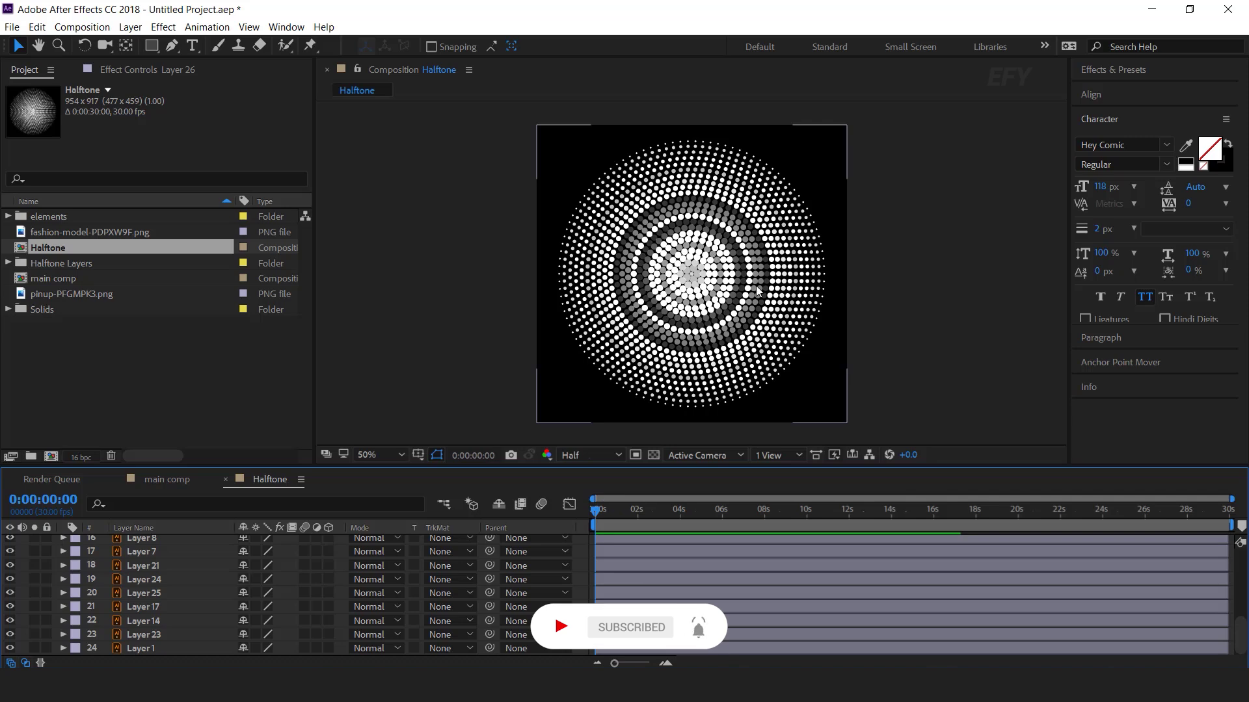
drag(628, 514, 570, 512)
Switch the first few halftone layers off and on one at a time to examine which ring of dots each holds
scroll(185, 555, up, 1)
scroll(186, 561, up, 5)
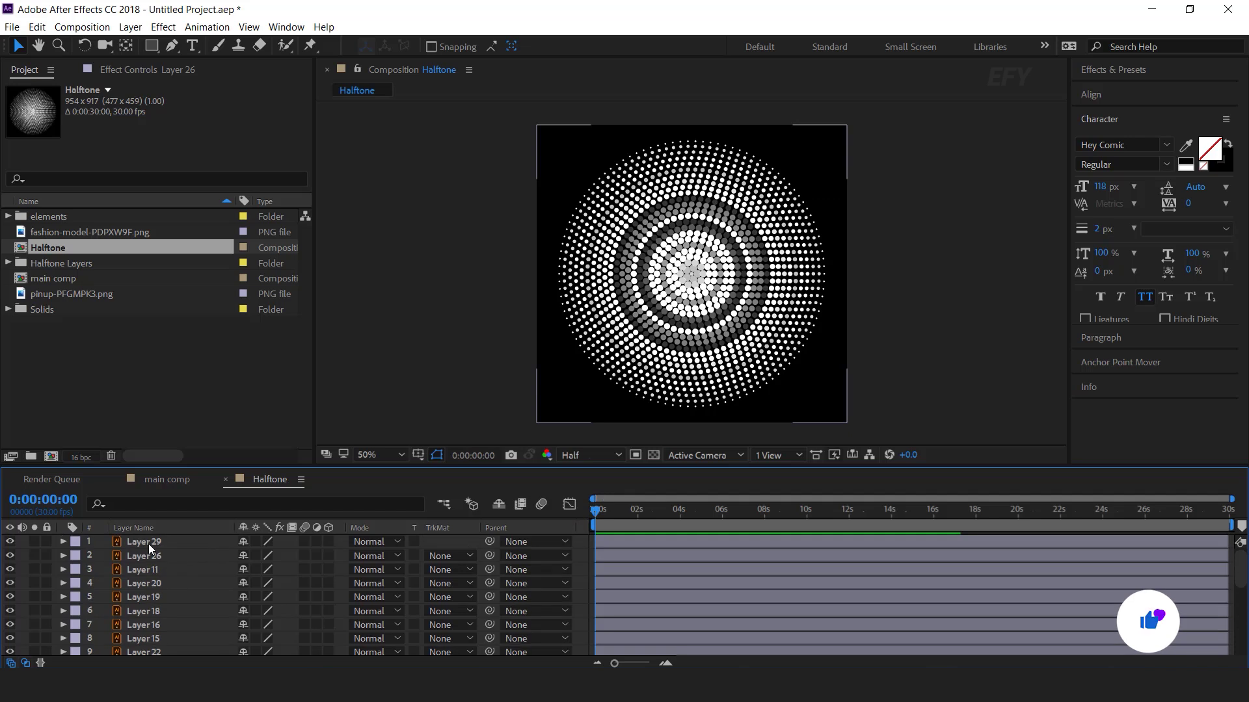
click(148, 544)
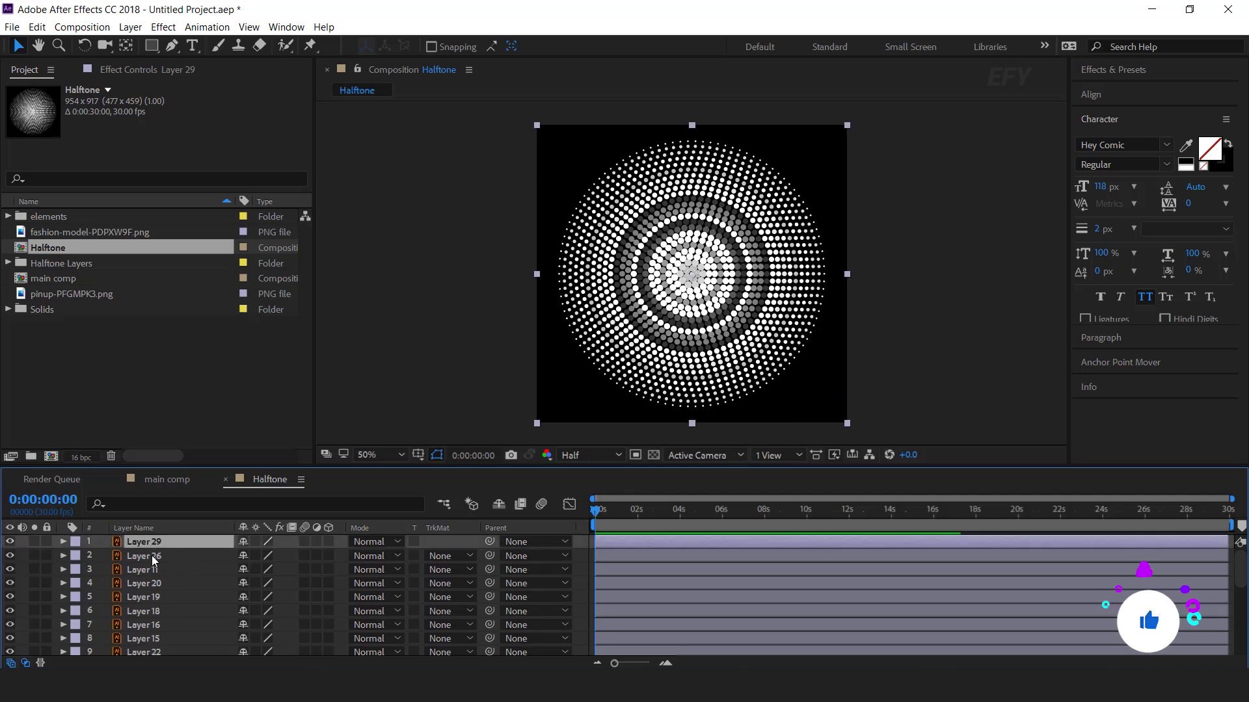
click(9, 555)
click(10, 556)
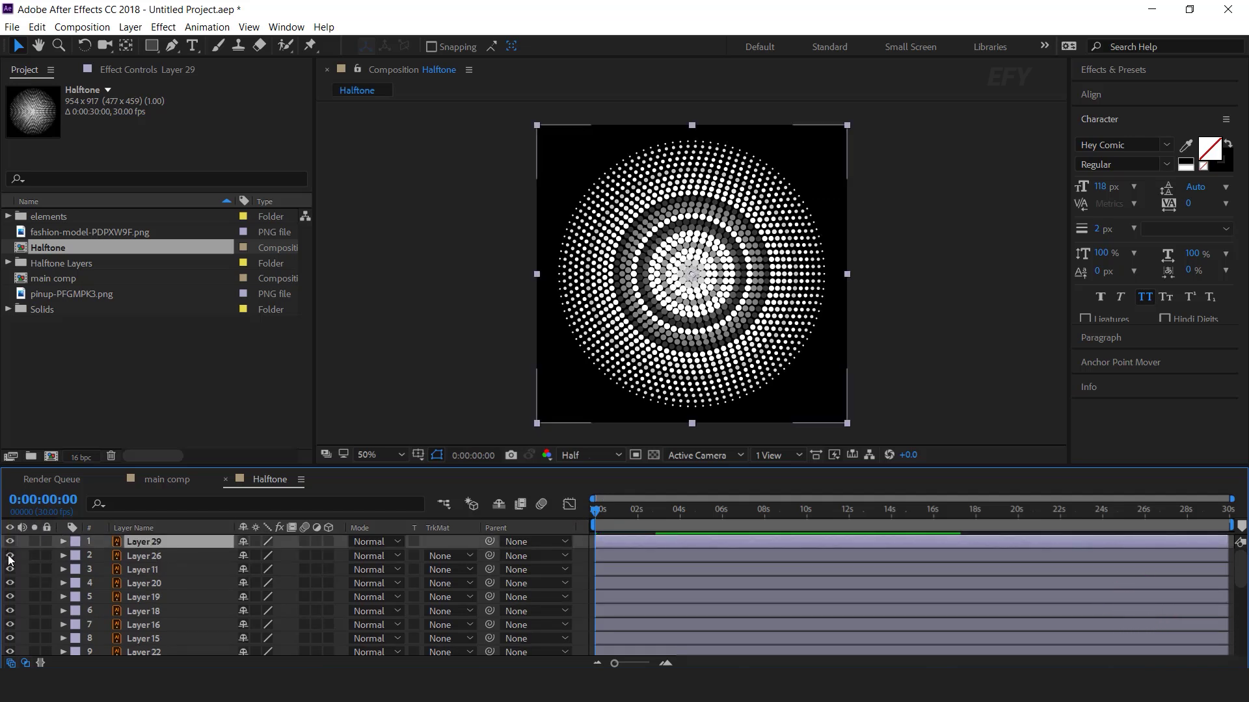
click(10, 570)
click(10, 570)
click(10, 584)
click(10, 583)
click(9, 597)
click(10, 598)
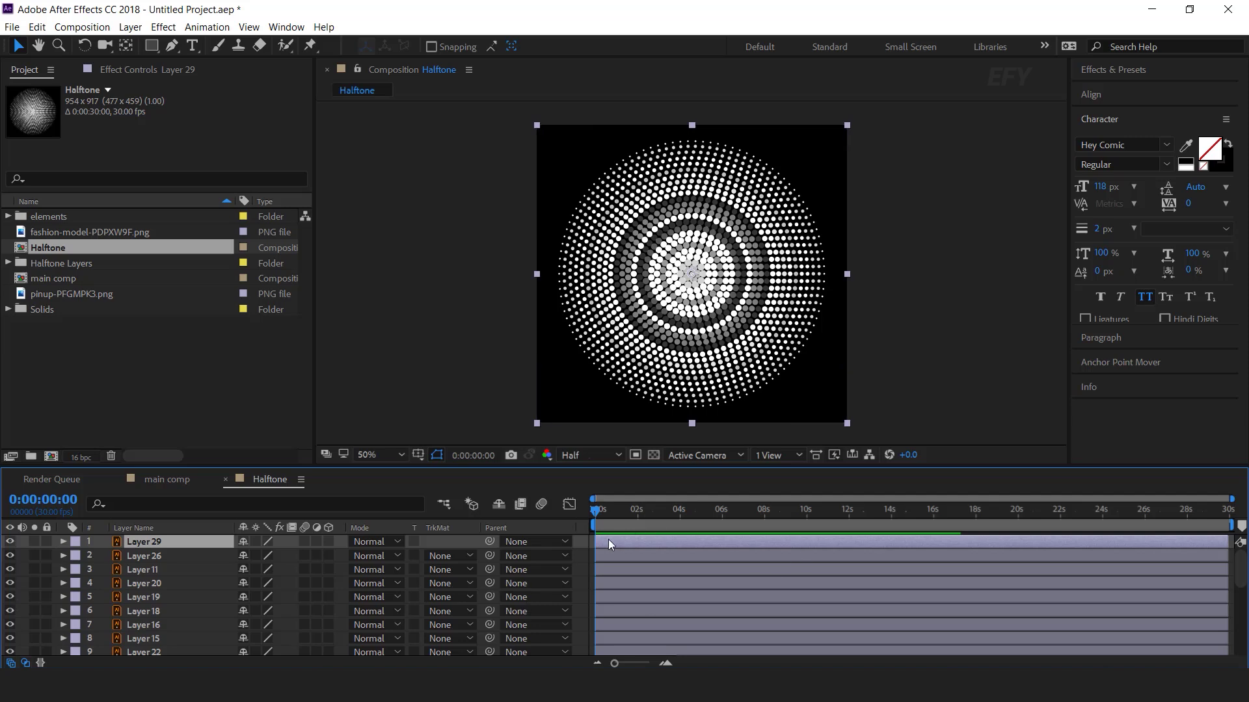
drag(597, 518, 646, 516)
Close the Halftone timeline, add Halftone above Yellow Solid 1 in main comp, and centre it near the frame's lower-left corner
click(226, 479)
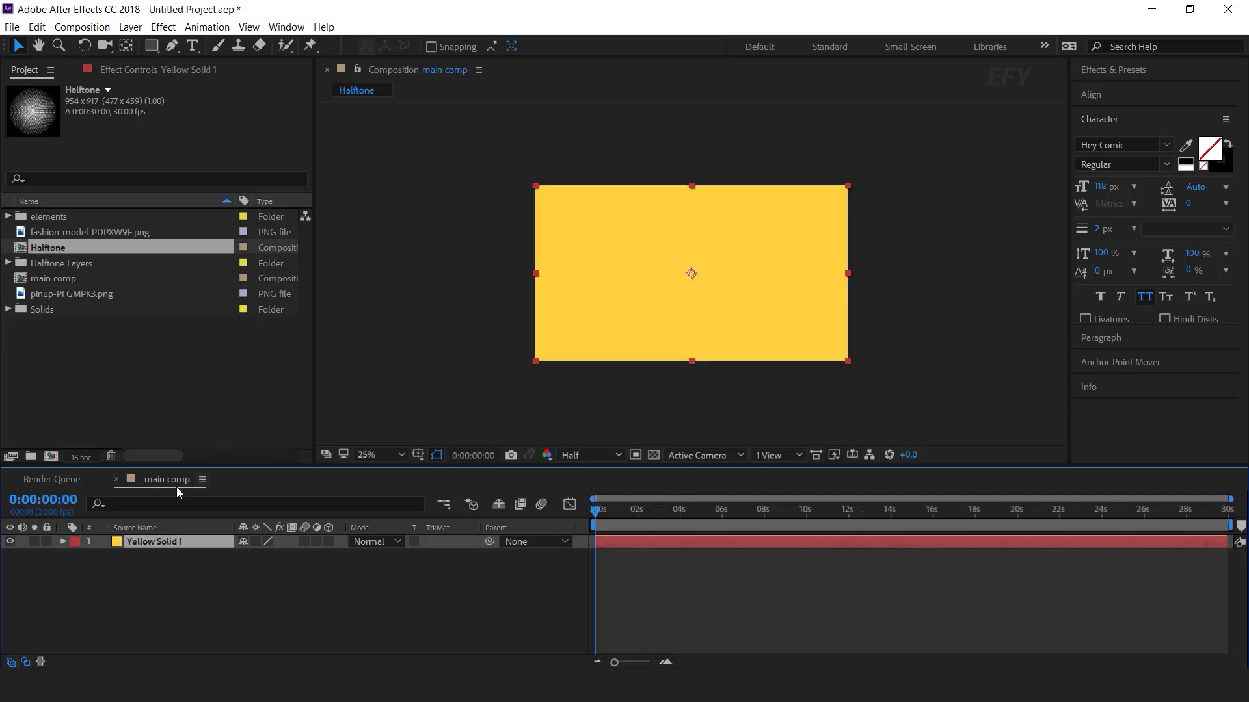
drag(35, 248, 190, 535)
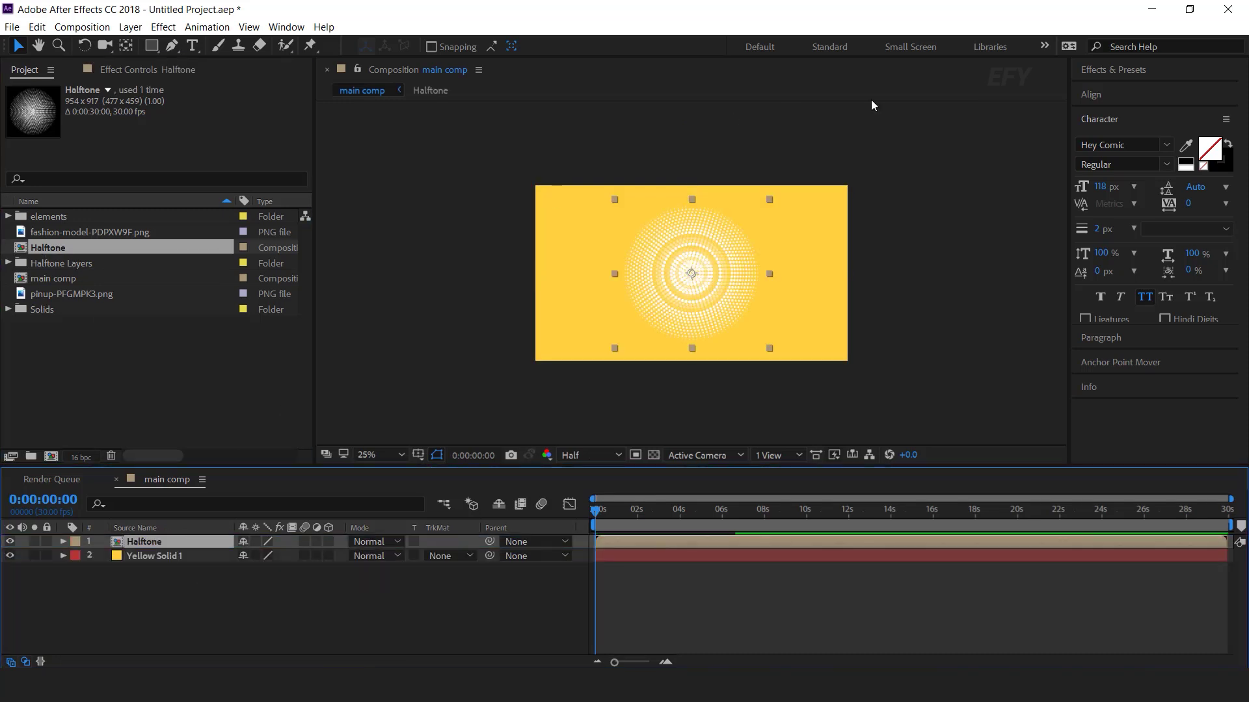
scroll(693, 274, up, 2)
key(space)
drag(720, 274, 439, 380)
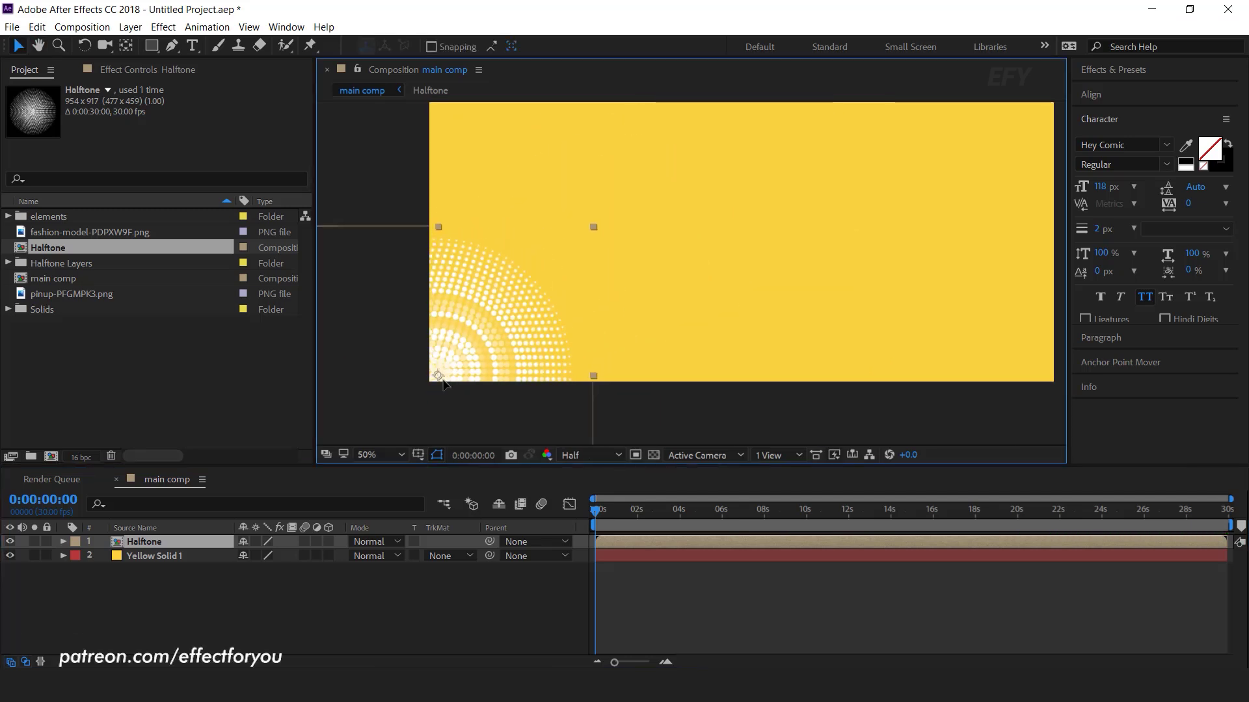
Resize the halftone to slightly below its original size, centred on the frame's lower-left corner, and scrub to 0:00:07:10
drag(565, 381, 530, 378)
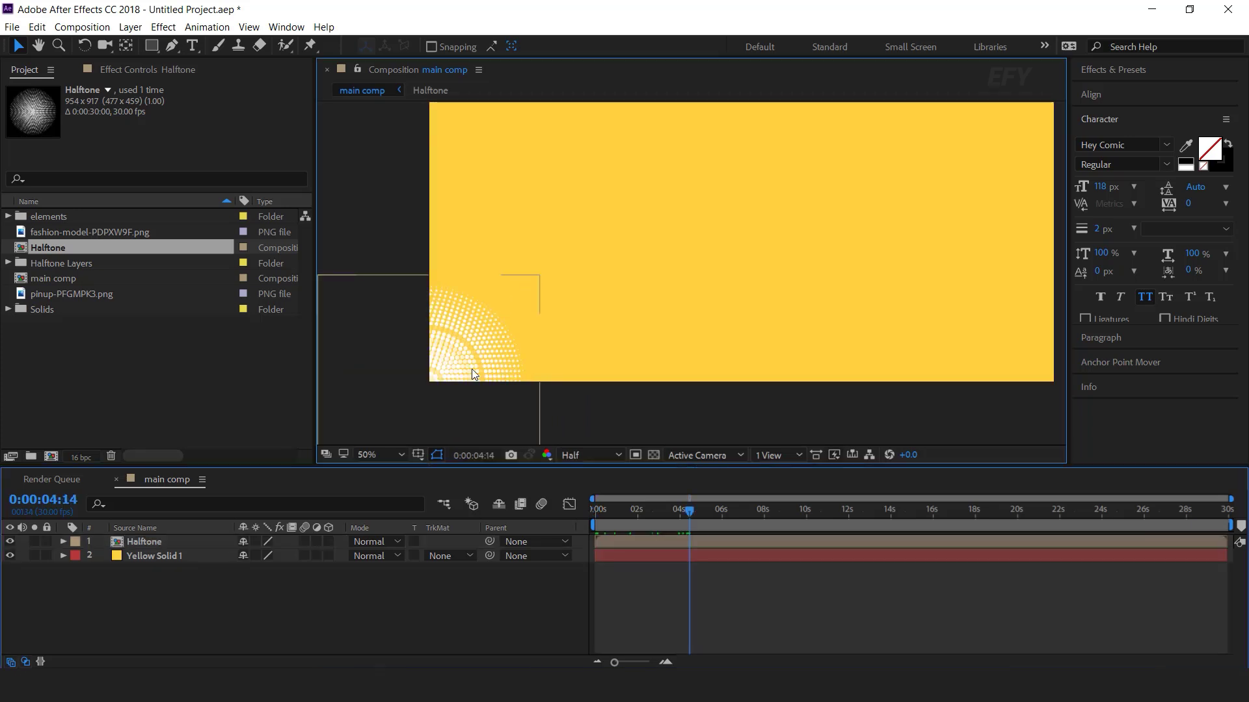
drag(474, 372, 487, 346)
drag(563, 259, 603, 235)
drag(524, 330, 502, 352)
click(586, 599)
drag(593, 510, 750, 510)
scroll(617, 259, down, 1)
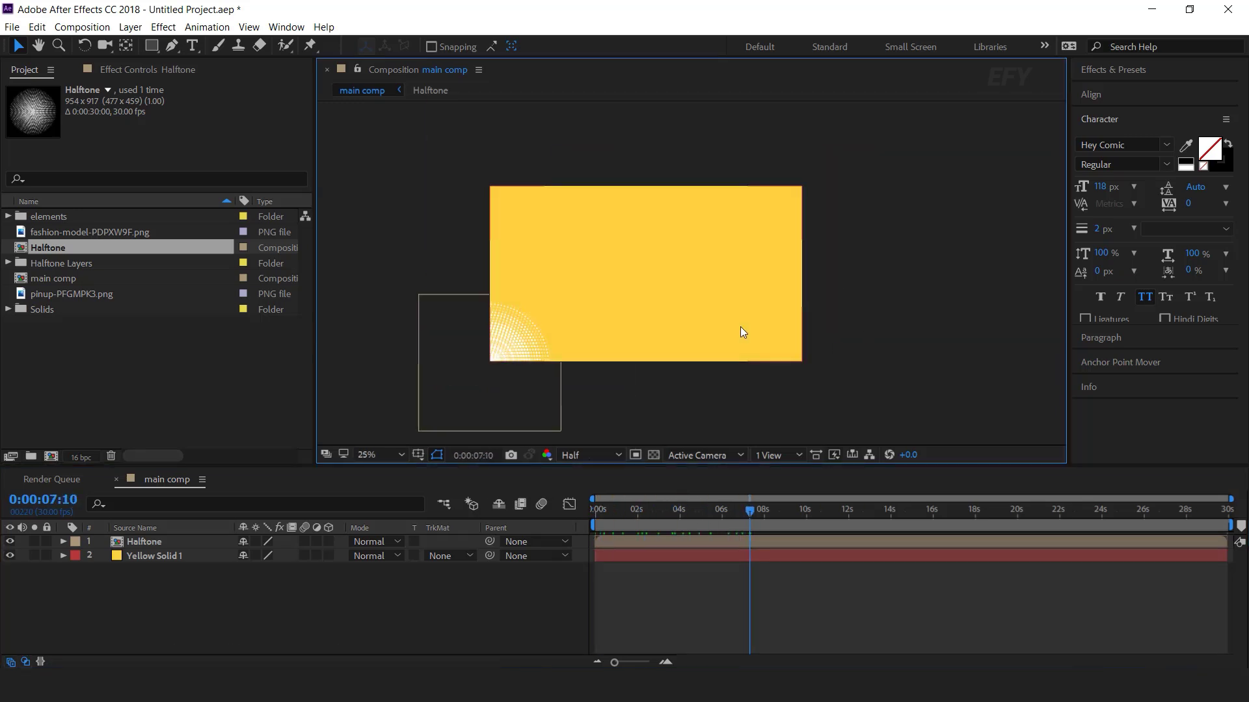
Draw a rectangle shape over the frame's lower-right area, extending past its edges, and centre its anchor point
click(152, 47)
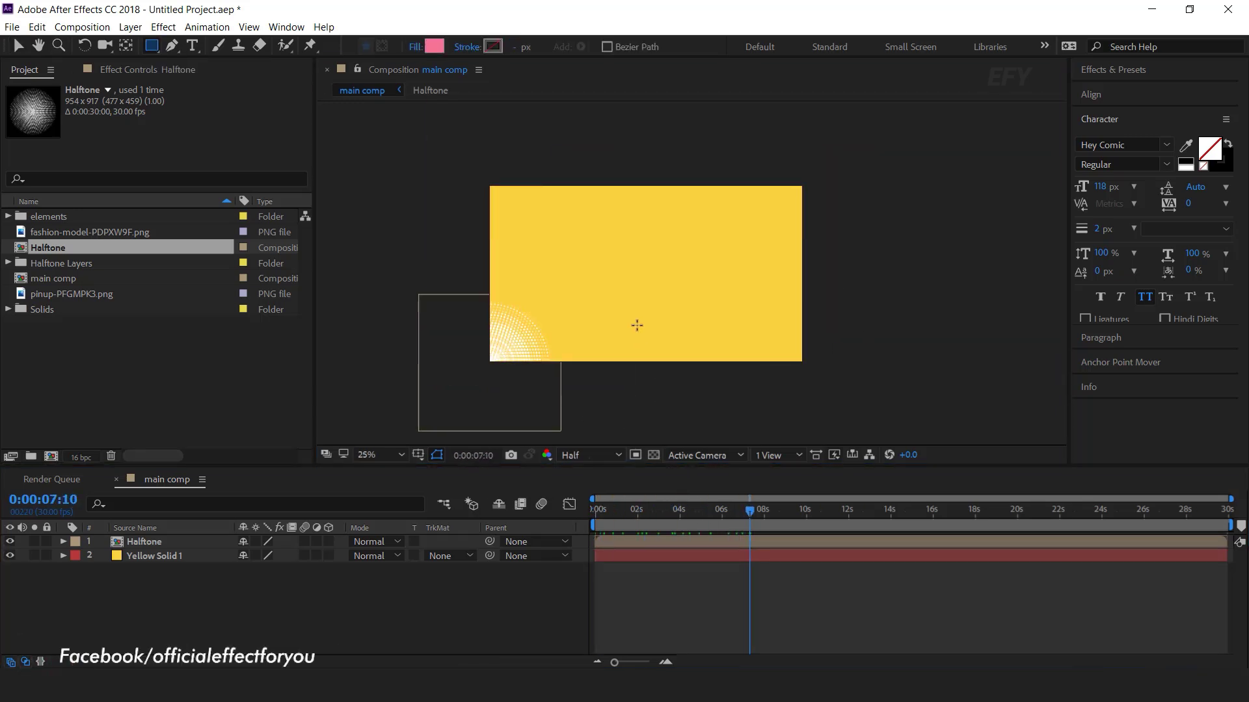
drag(615, 287, 913, 421)
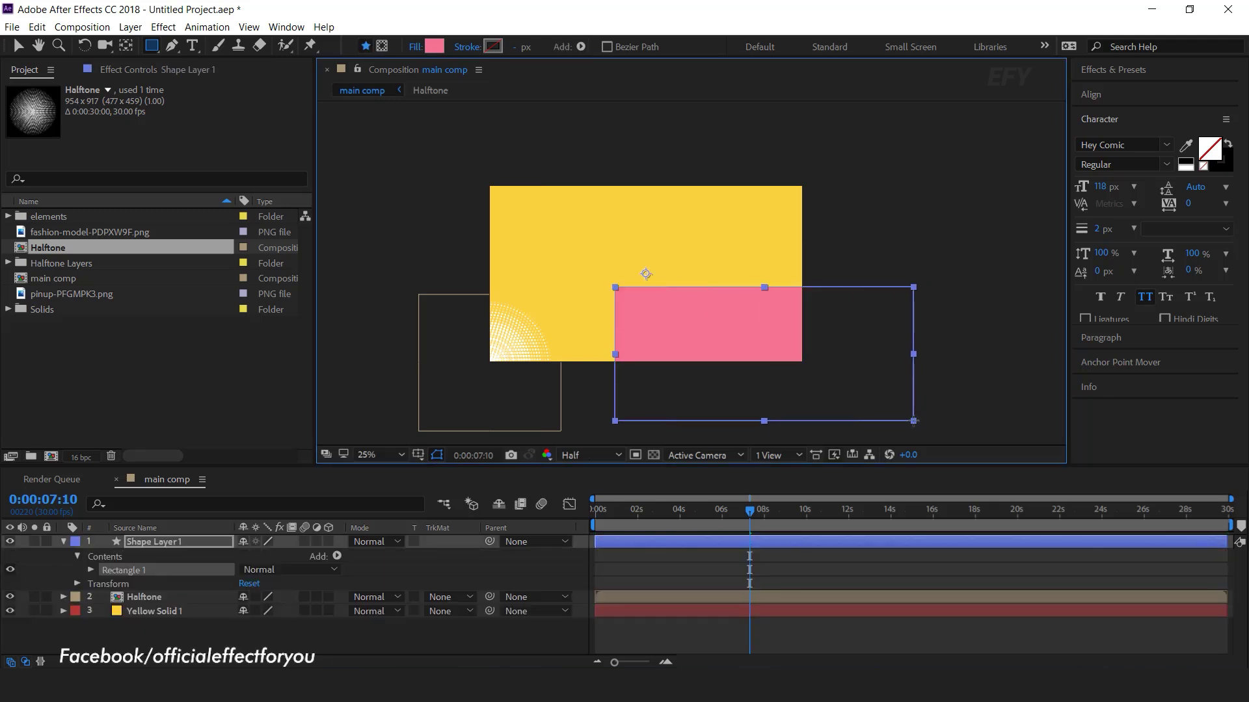
click(1135, 362)
click(1115, 224)
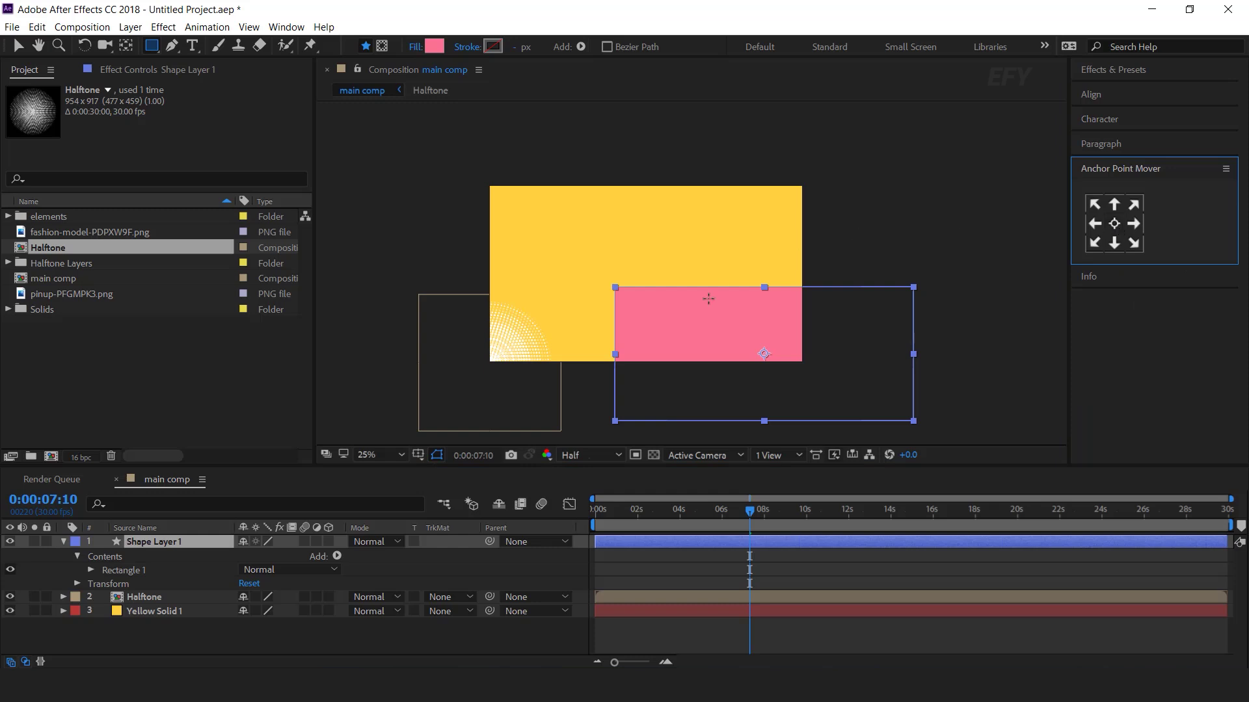
Set the rectangle's fill colour to blue 428FF9
click(434, 46)
text(71AAFA)
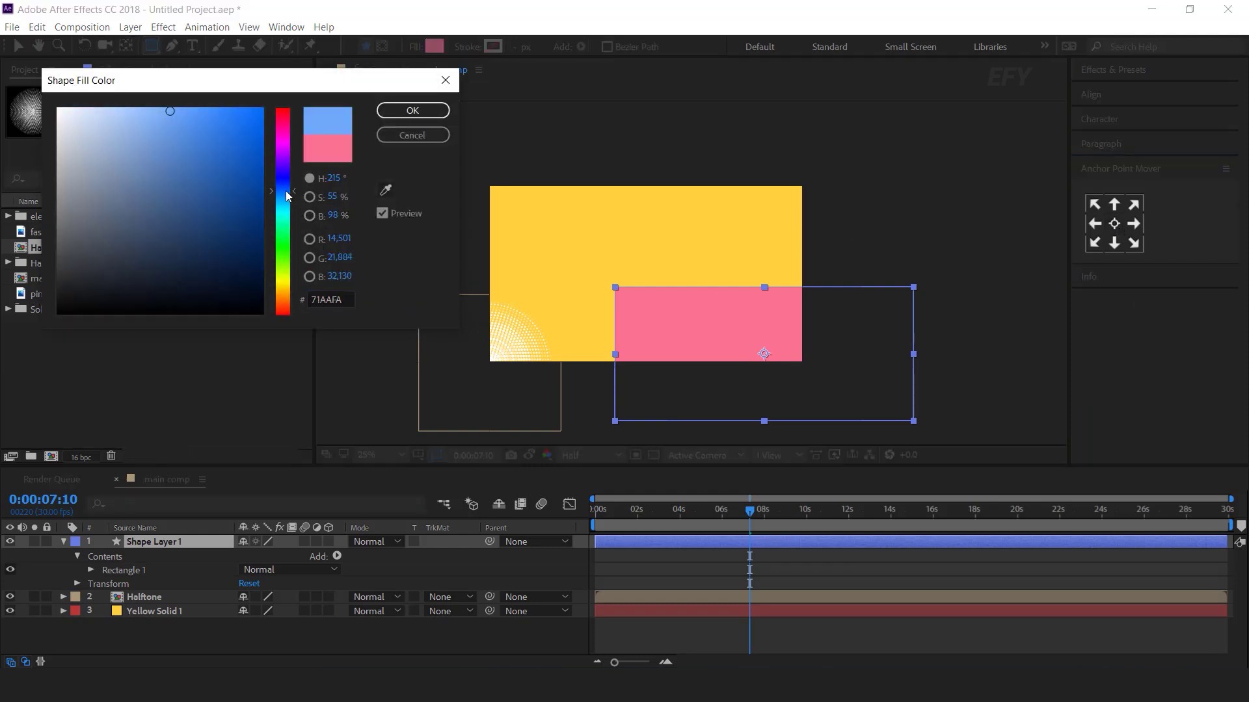
mouse_move(200, 130)
mouse_down()
mouse_move(195, 111)
mouse_move(208, 112)
mouse_up()
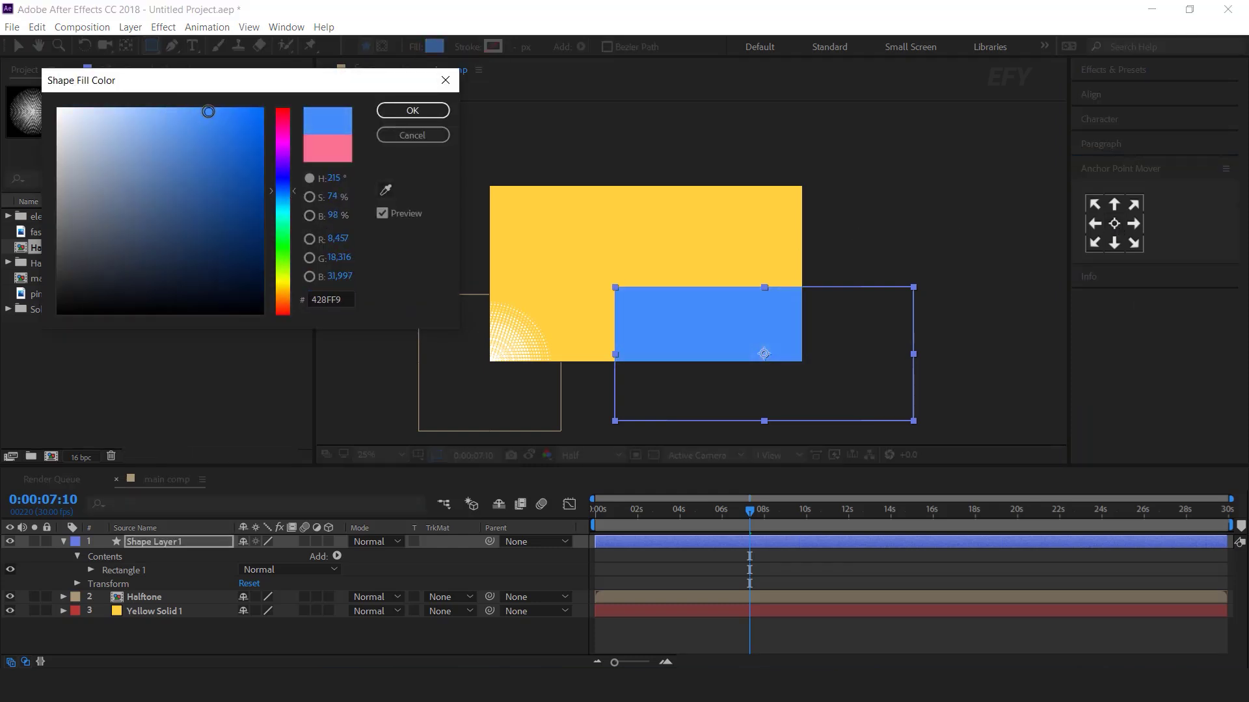
click(424, 110)
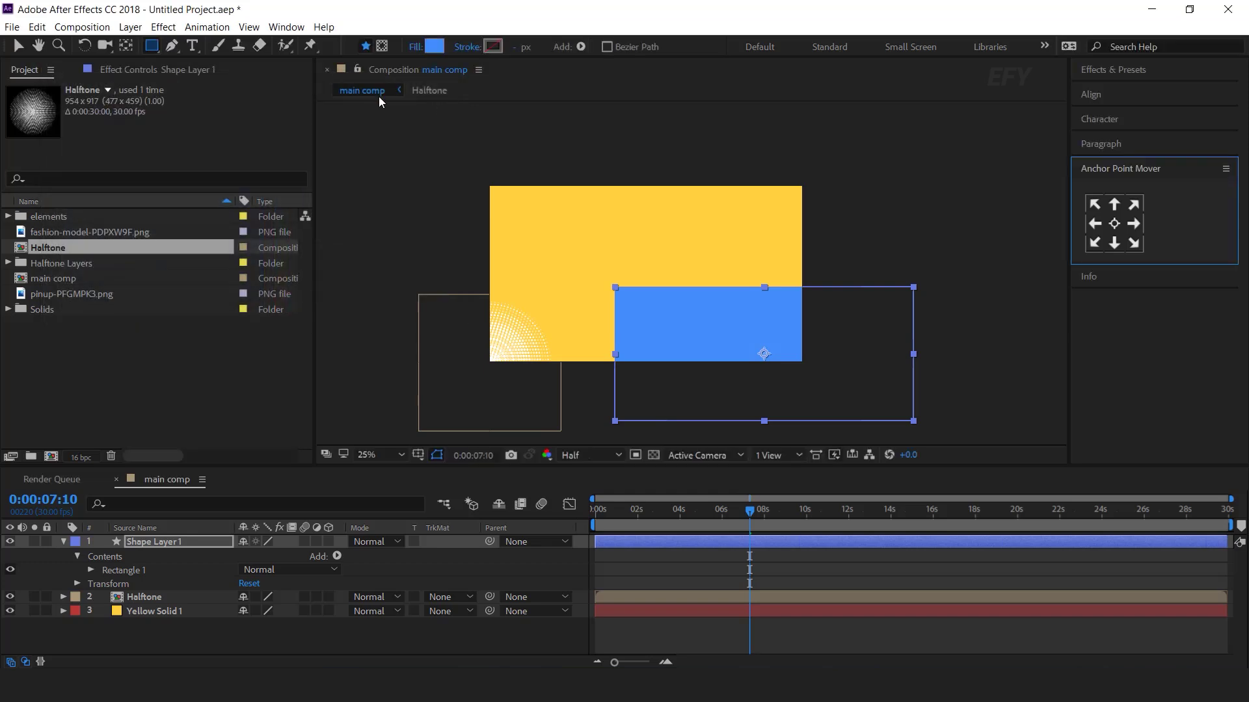
Set the Skew of Rectangle 1 to 22 in its shape transform and collapse the shape layer
click(91, 571)
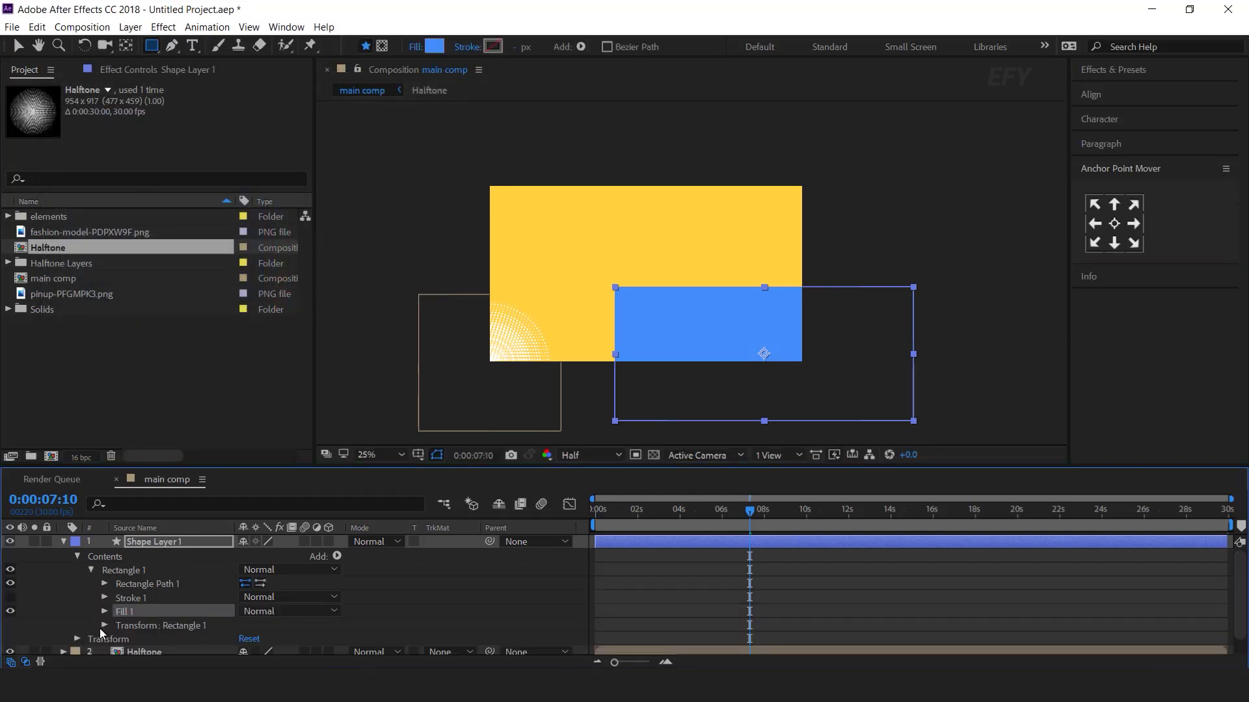
click(104, 626)
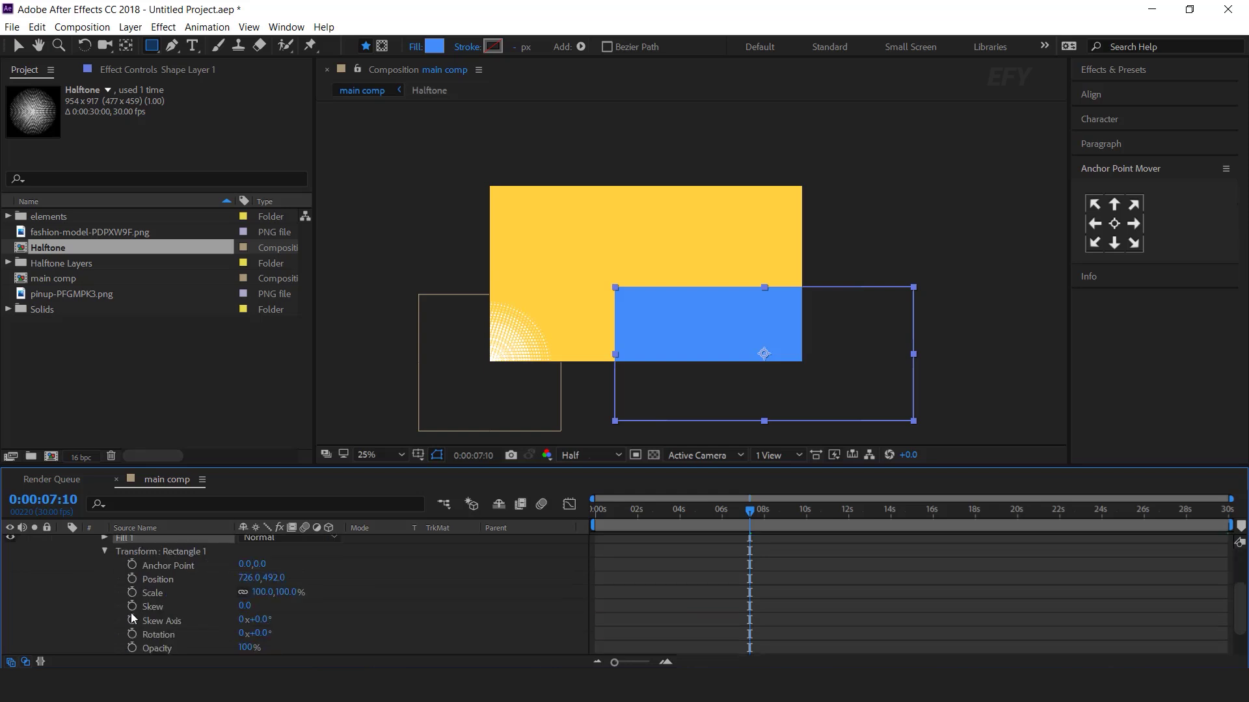
click(159, 610)
drag(247, 607, 264, 603)
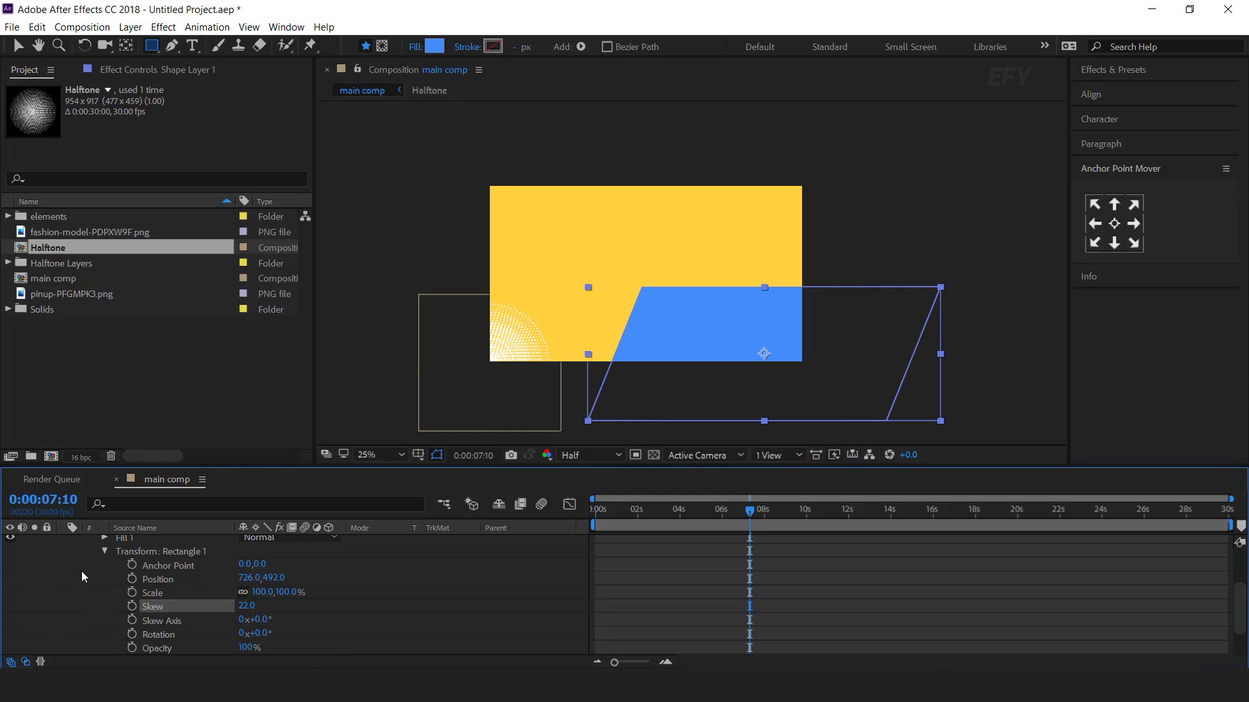
scroll(91, 565, up, 5)
click(64, 542)
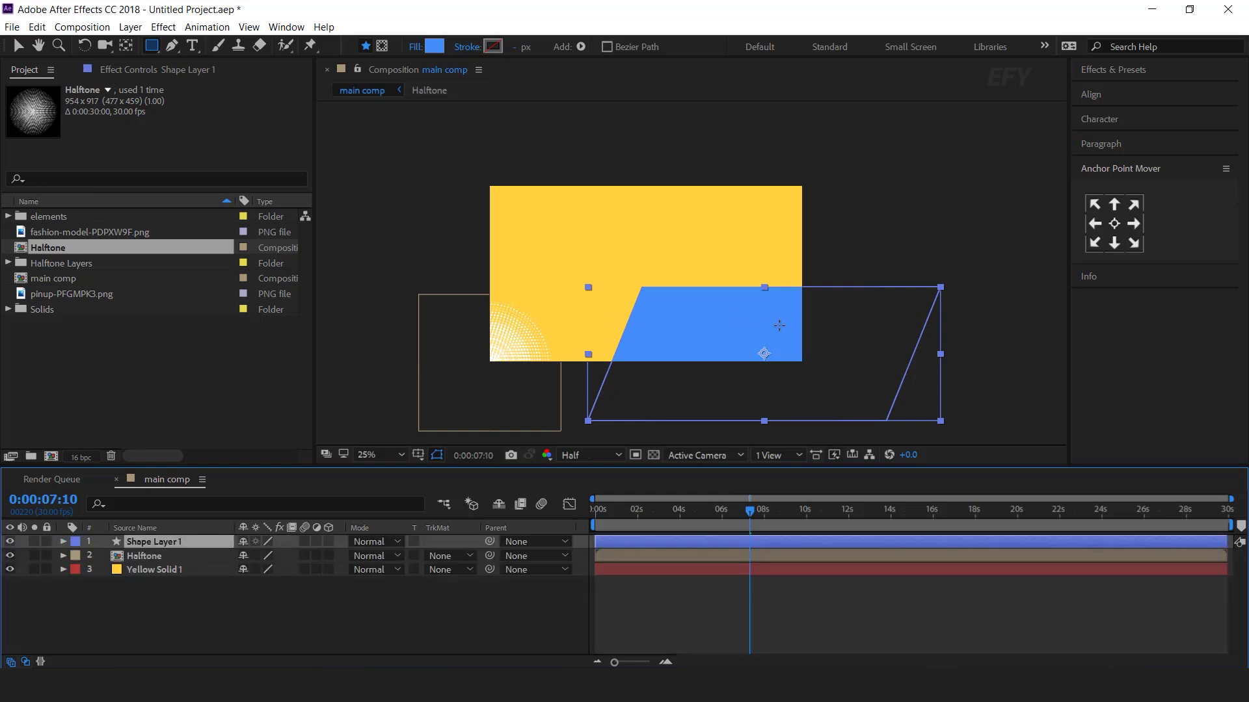
Add a Position keyframe to Shape Layer 1 at 0:00:01:00, keeping the blue shape at 1626, 876
key(v)
key(p)
drag(889, 322, 890, 296)
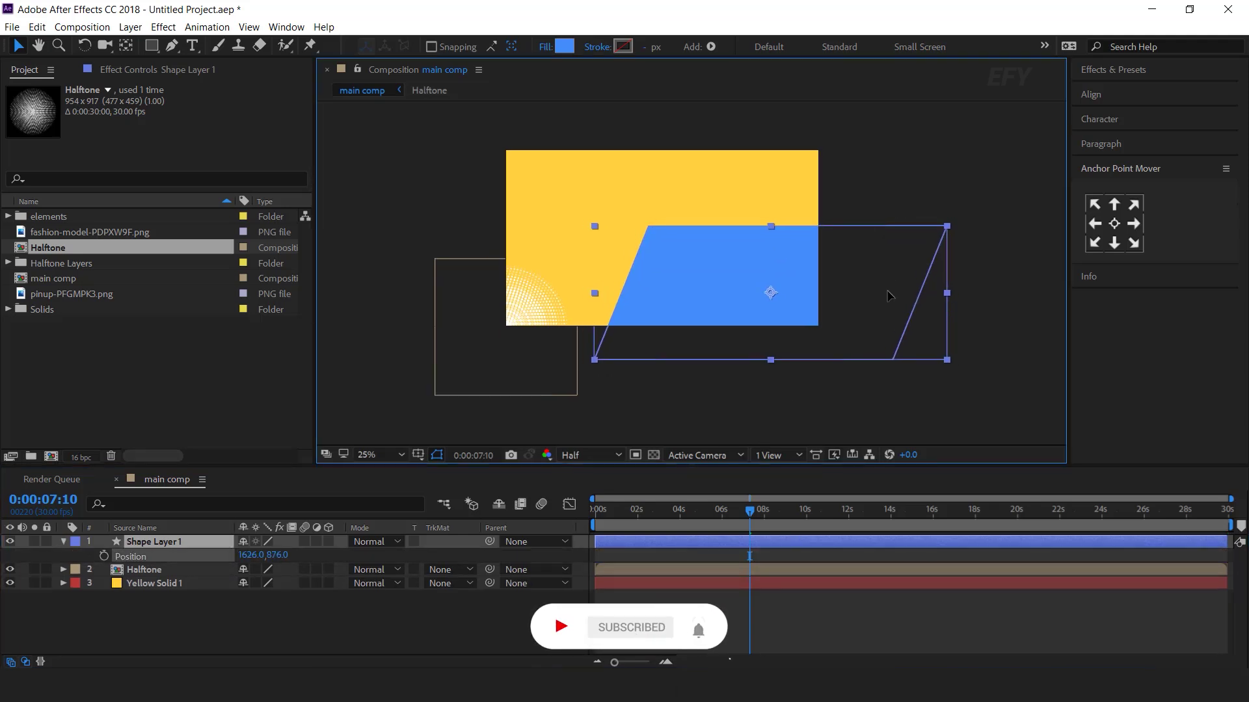
drag(601, 509, 682, 520)
key(=)
key(=)
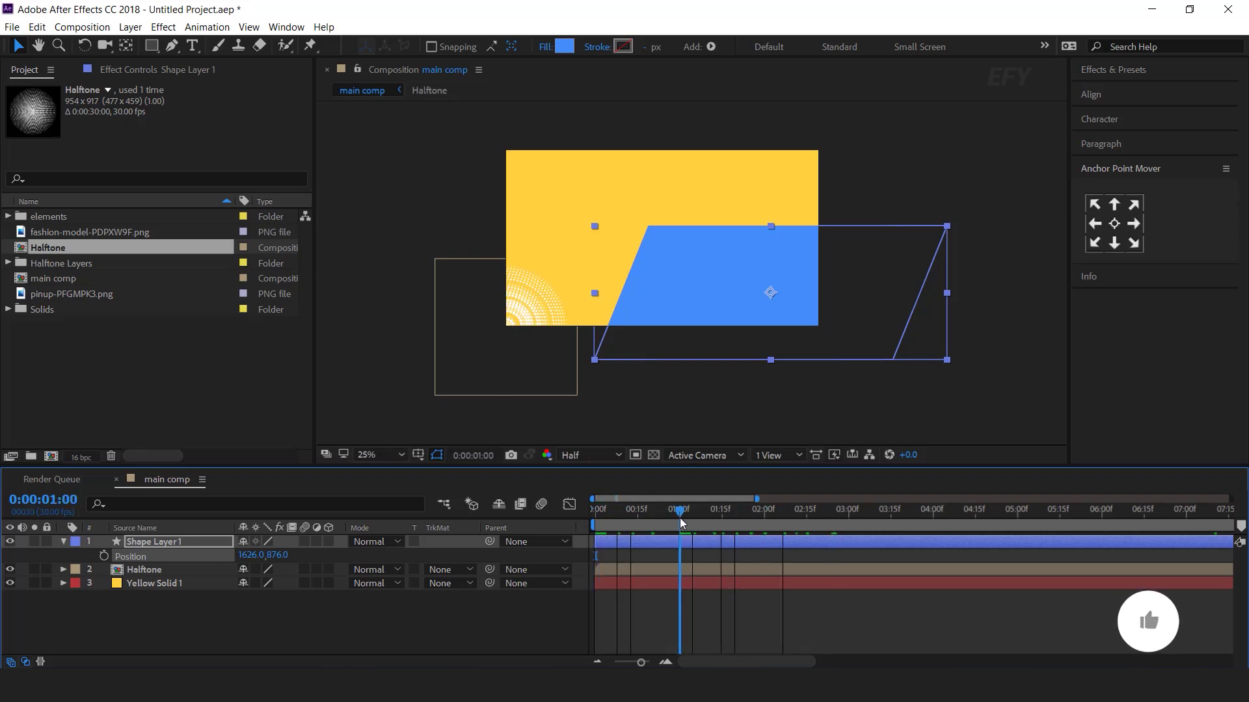
click(104, 556)
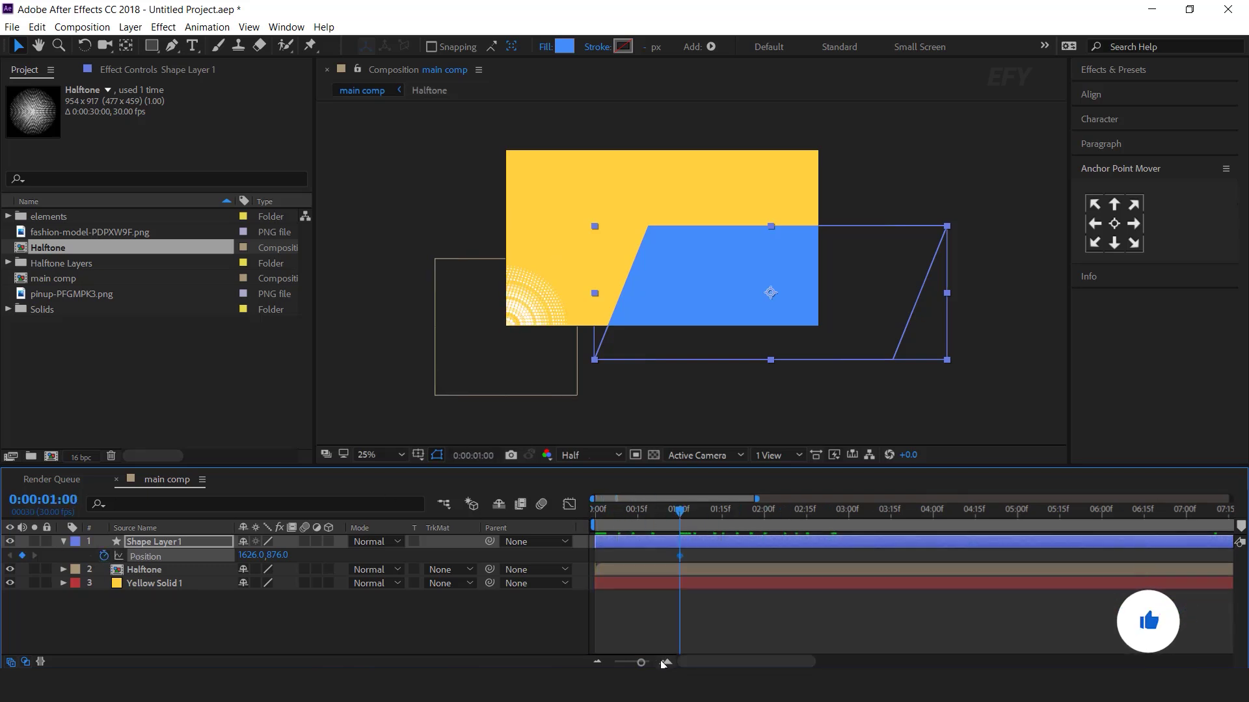
At 0:00:00:00, slide the blue shape horizontally off the frame's right side, to Position 3222, 876
click(596, 665)
drag(639, 511, 579, 514)
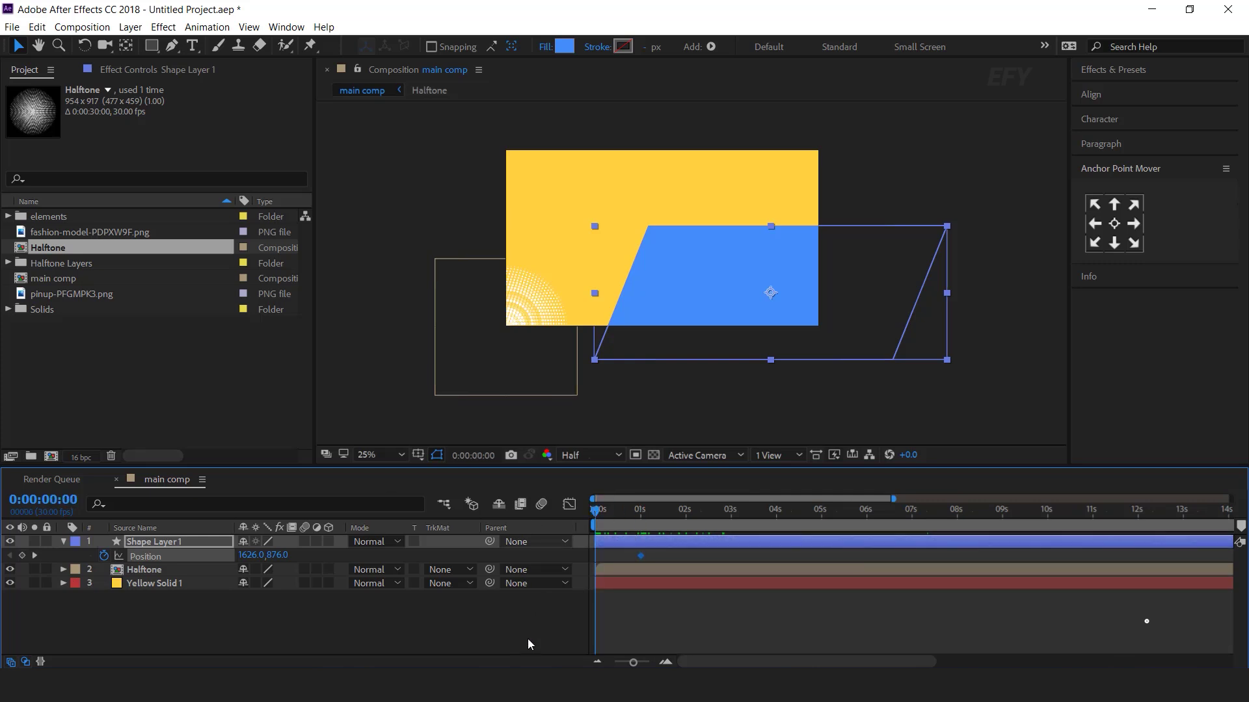
drag(675, 336, 936, 335)
Apply Easy Ease to Shape Layer 1's Position keyframes and lengthen their speed-graph handles into a steep peak midway
click(641, 556)
right_click(640, 556)
mouse_move(715, 544)
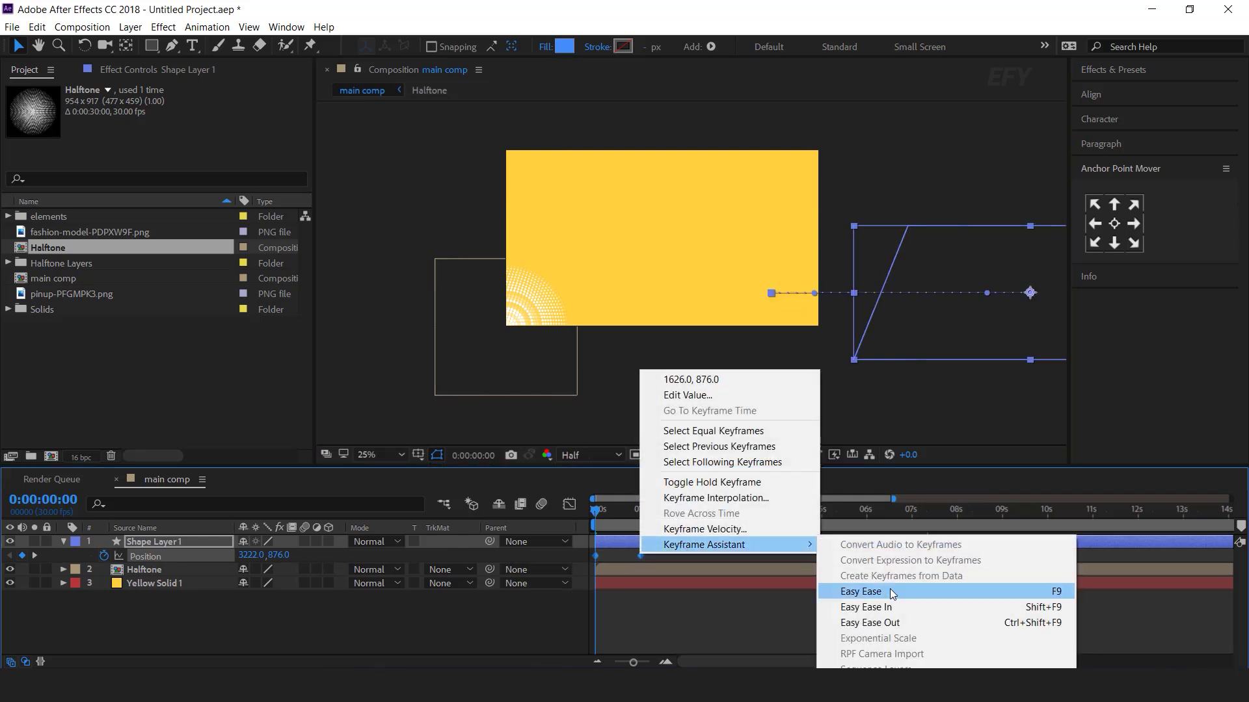
click(858, 592)
click(565, 504)
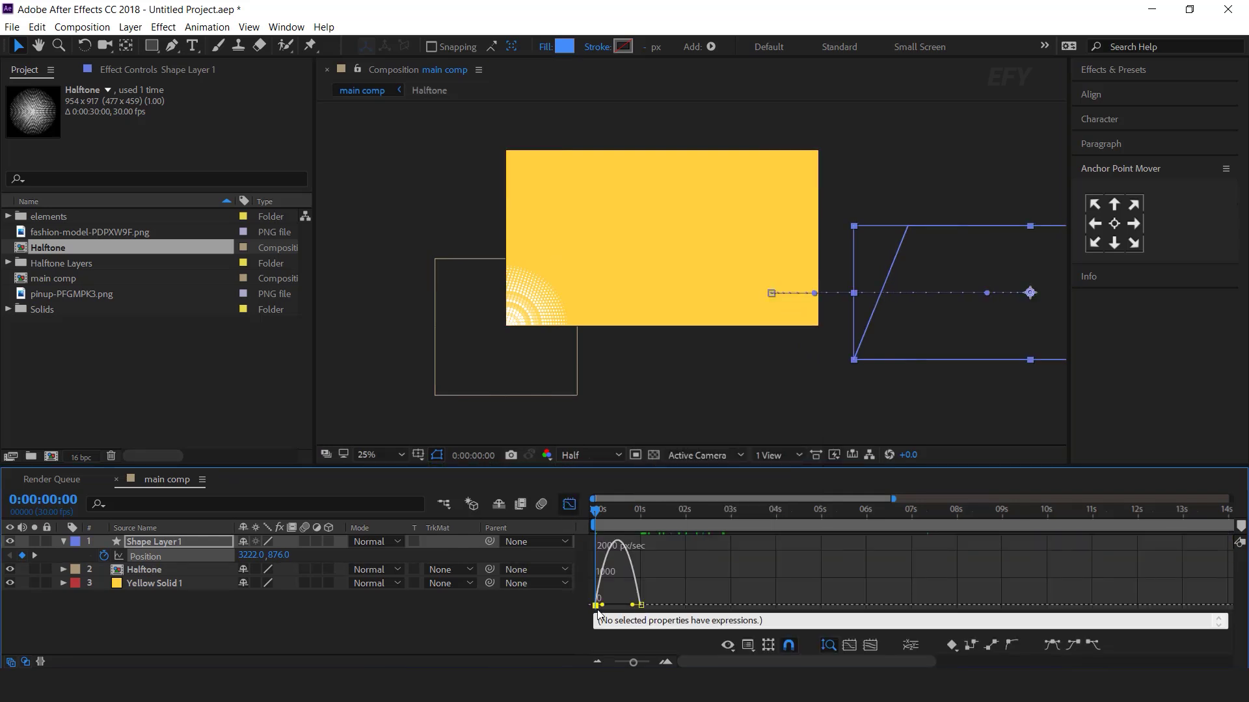
drag(602, 605, 614, 605)
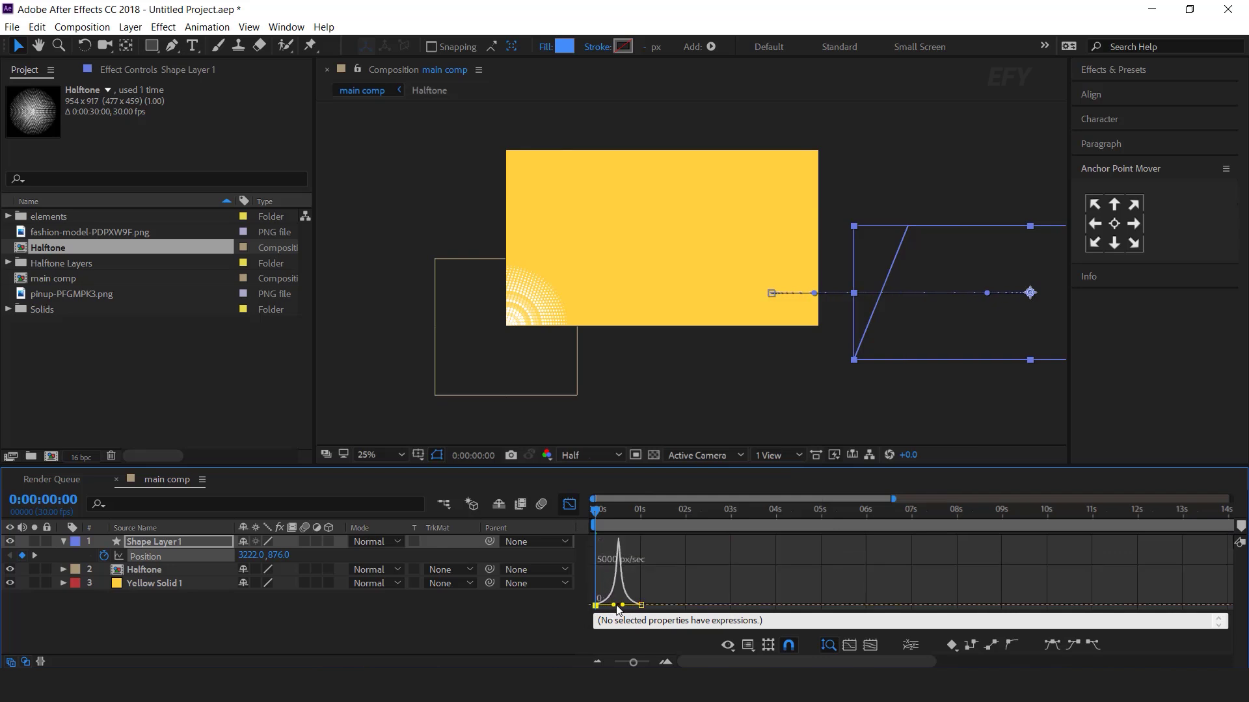
click(569, 505)
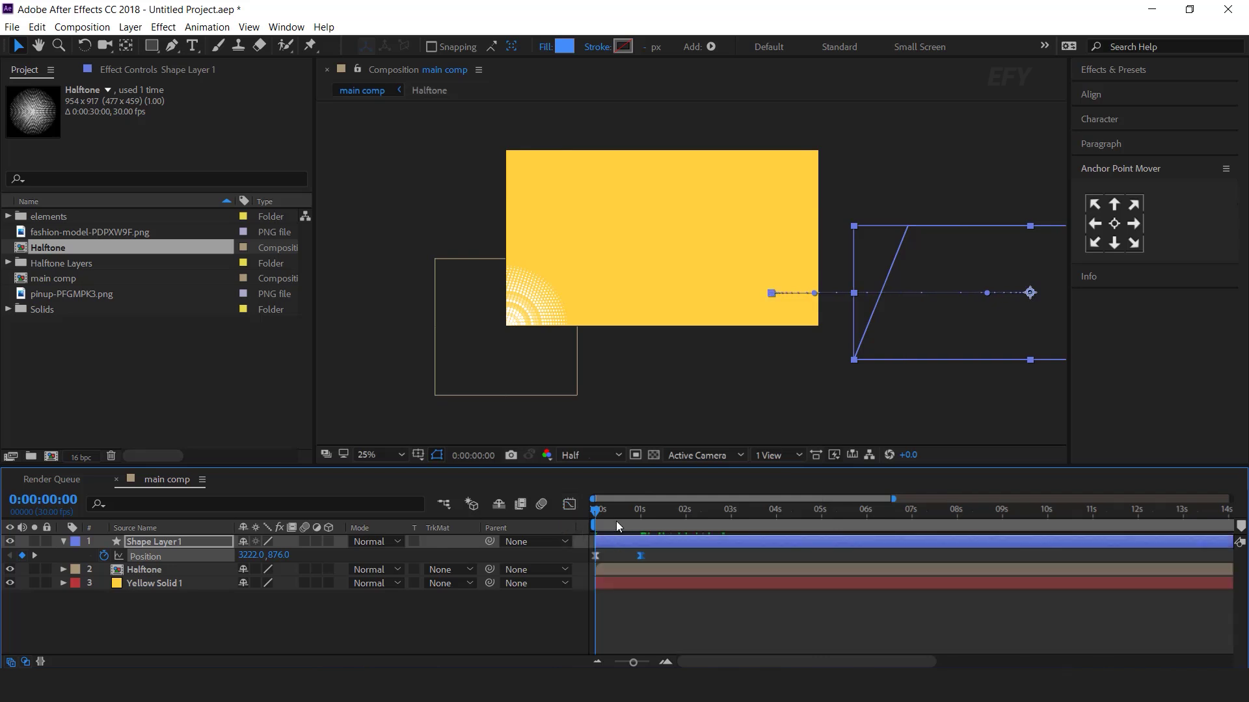
Preview the blue shape's slide-in, go to 0:00:01:13 and collapse Shape Layer 1
click(712, 615)
key(space)
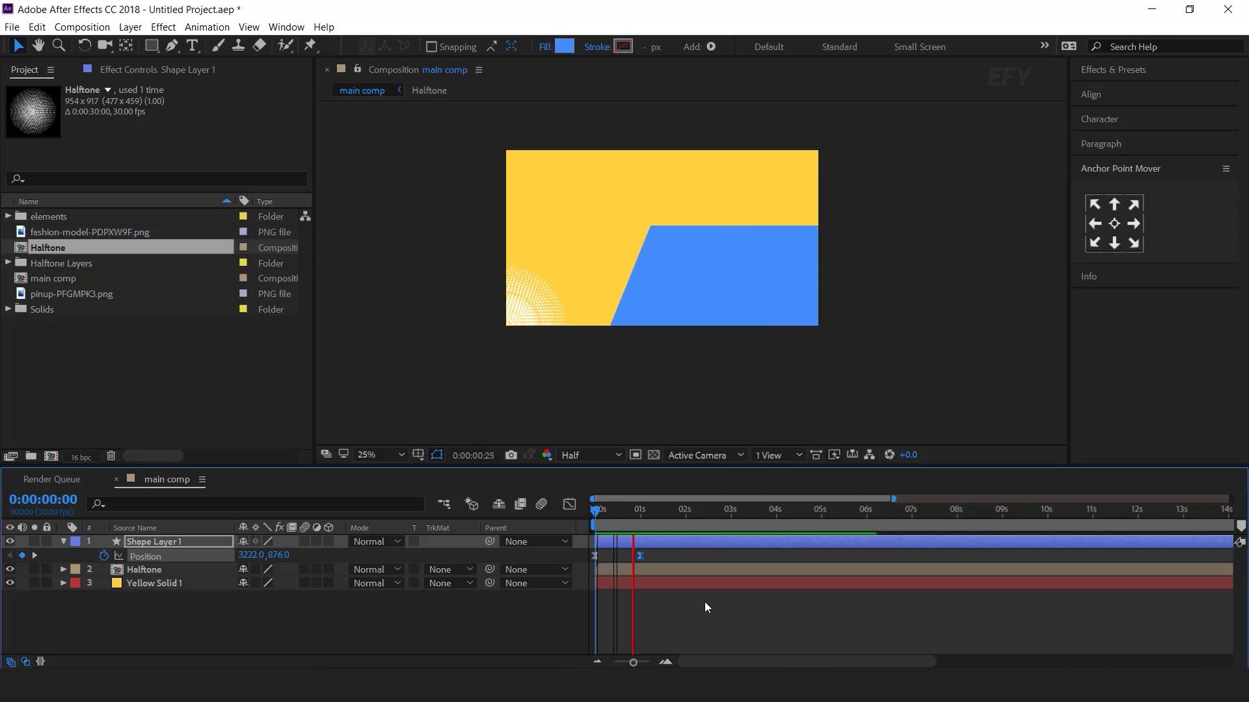
click(604, 513)
key(space)
click(660, 512)
click(244, 618)
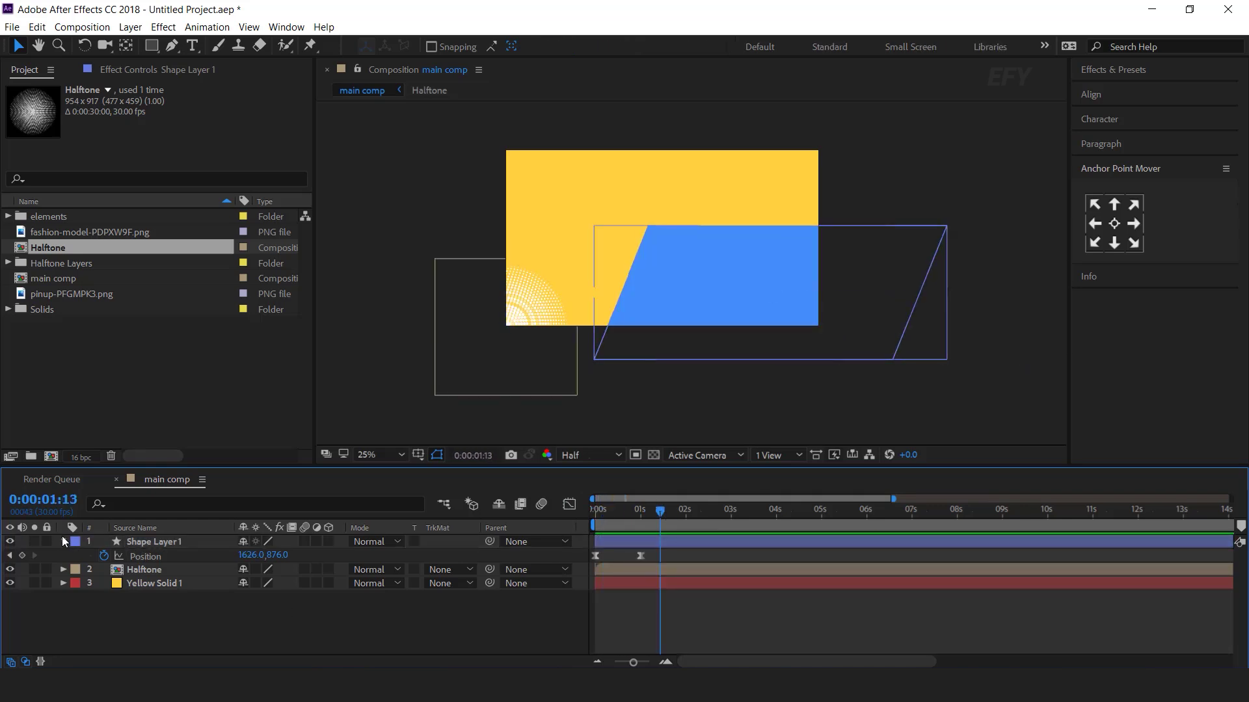
click(63, 541)
Duplicate Shape Layer 1 and delete the copy's Position keyframes
click(166, 544)
drag(803, 283, 818, 319)
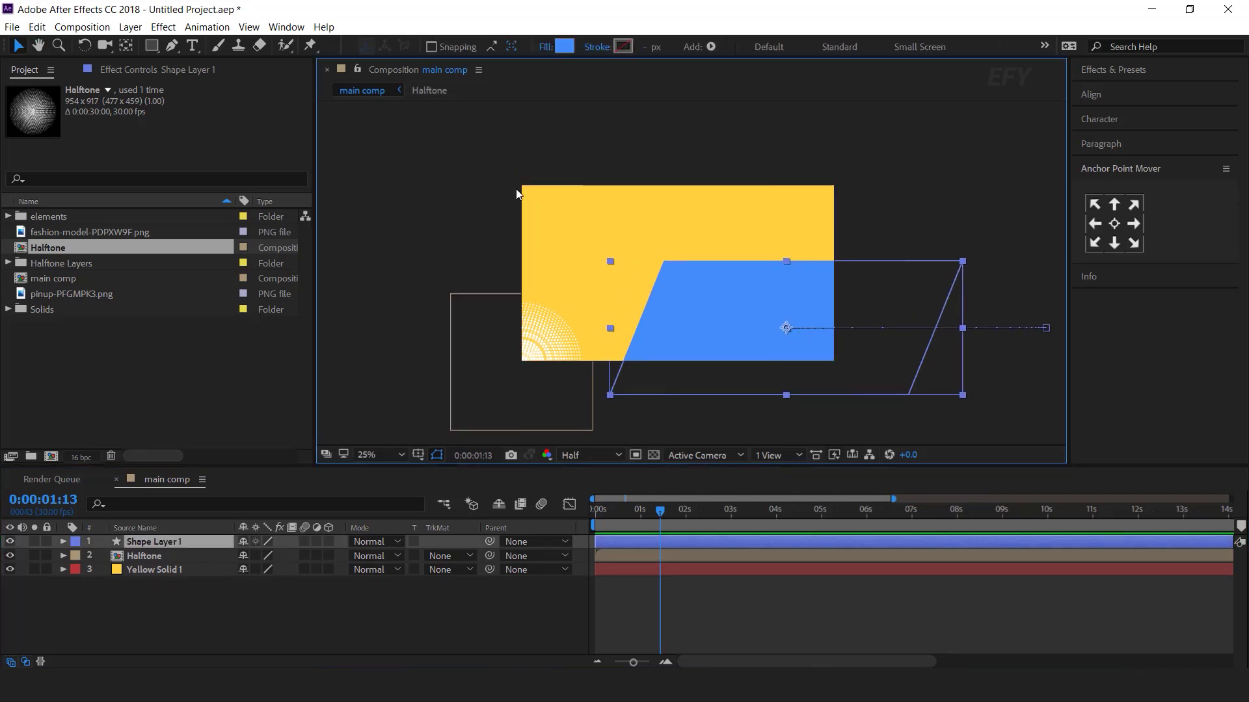
click(166, 542)
key(ctrl+d)
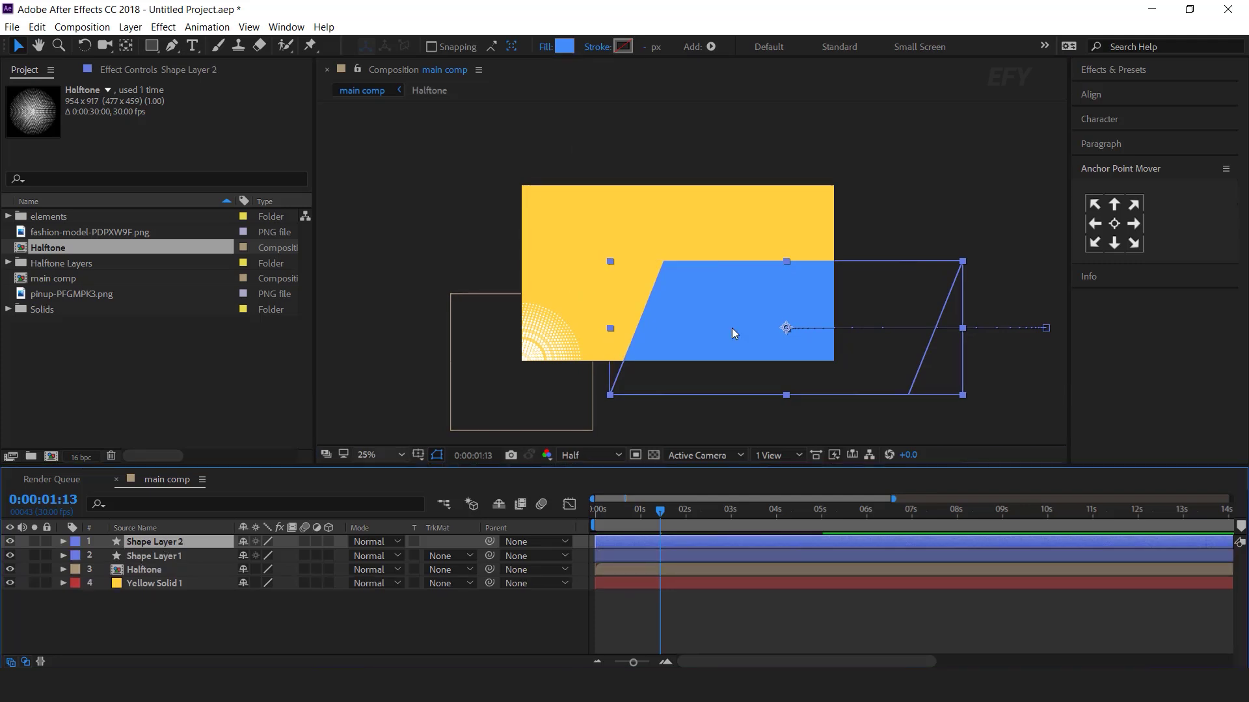
key(p)
drag(682, 552, 530, 565)
key(Delete)
Keyframe Shape Layer 2 over the frame's upper-left corner at Position -50, -88 at 0:00:01:00, and off-frame at -1114, -88 at 0:00:00:00
drag(888, 343, 625, 187)
drag(597, 509, 640, 510)
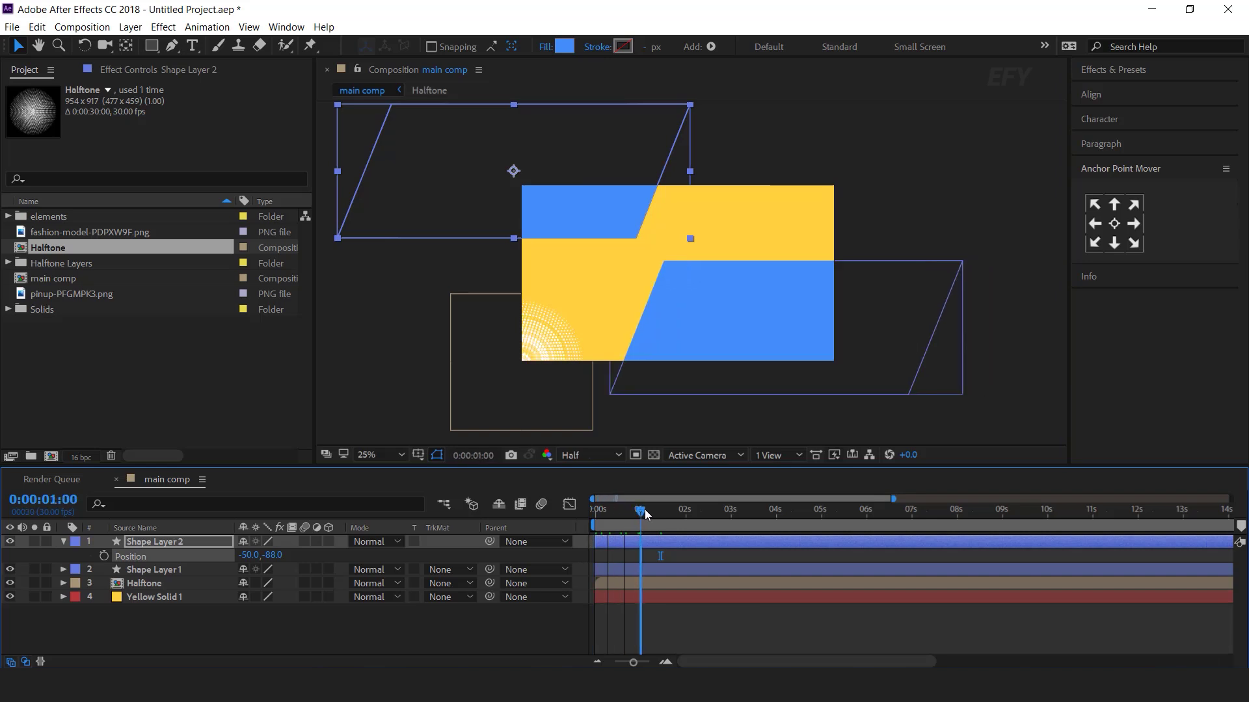
click(103, 556)
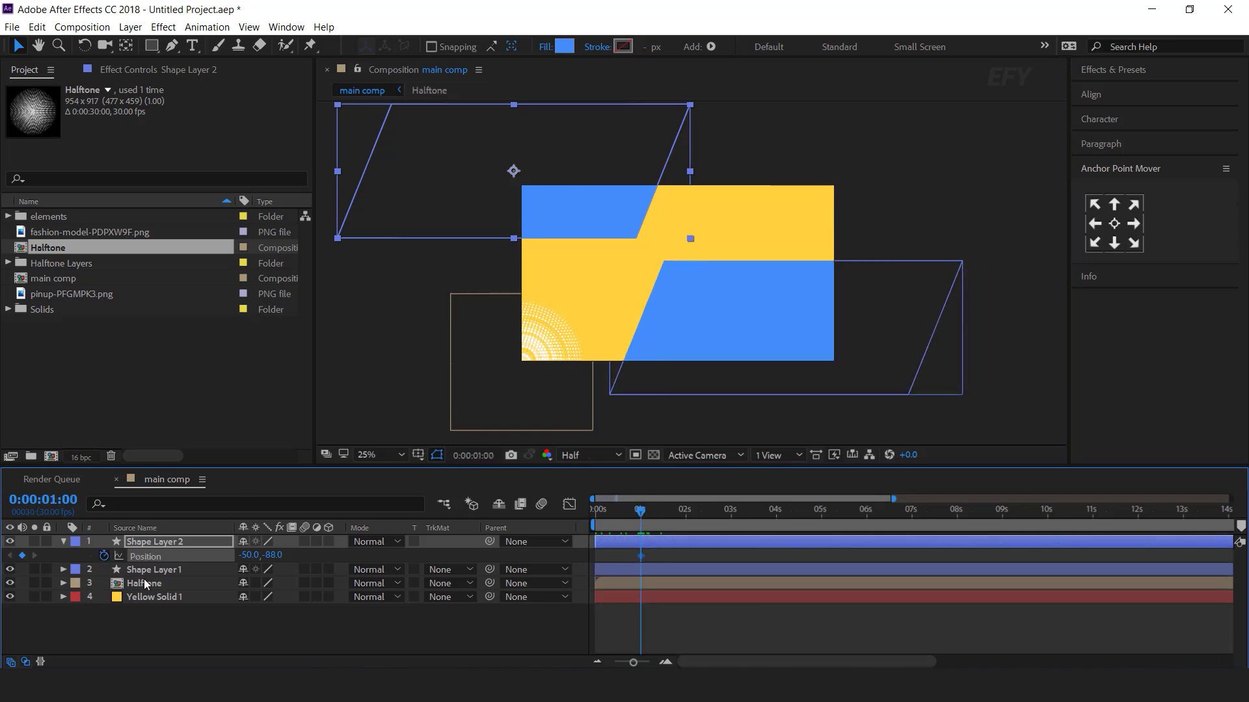
drag(640, 514, 544, 513)
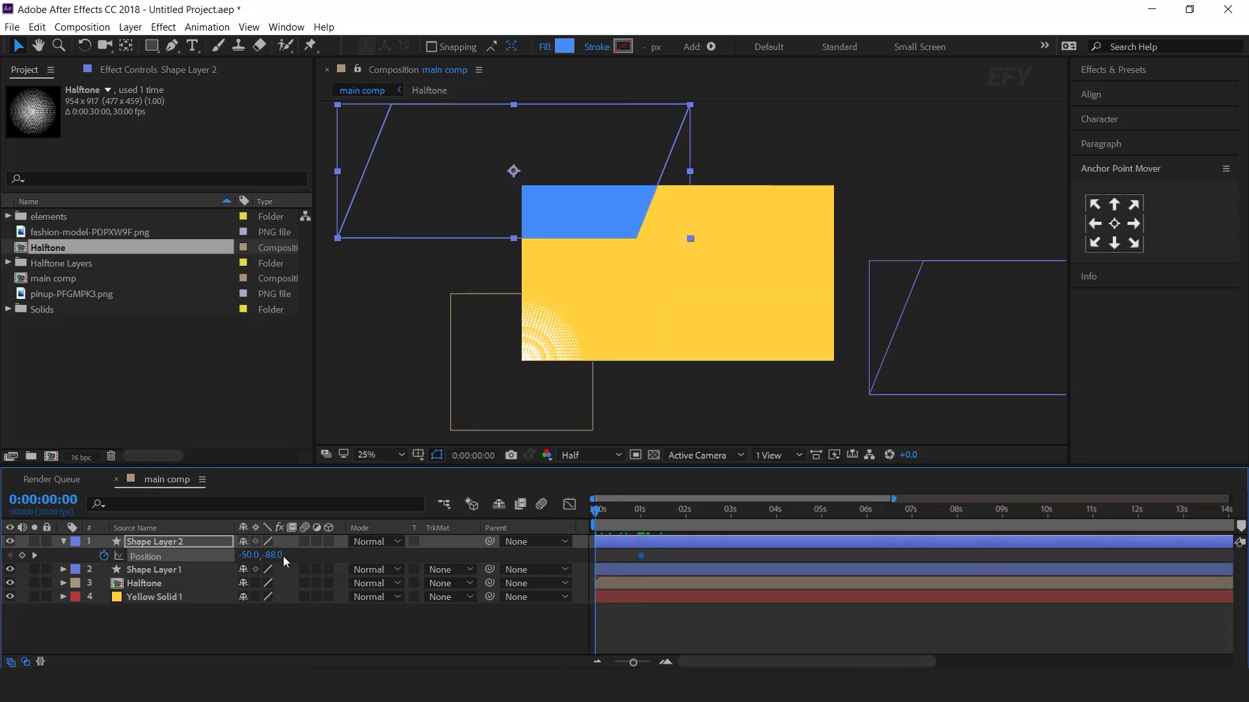
drag(603, 194, 430, 196)
Apply Easy Ease to Shape Layer 2's Position keyframes and stretch their speed-graph handles into a steep central peak
click(641, 556)
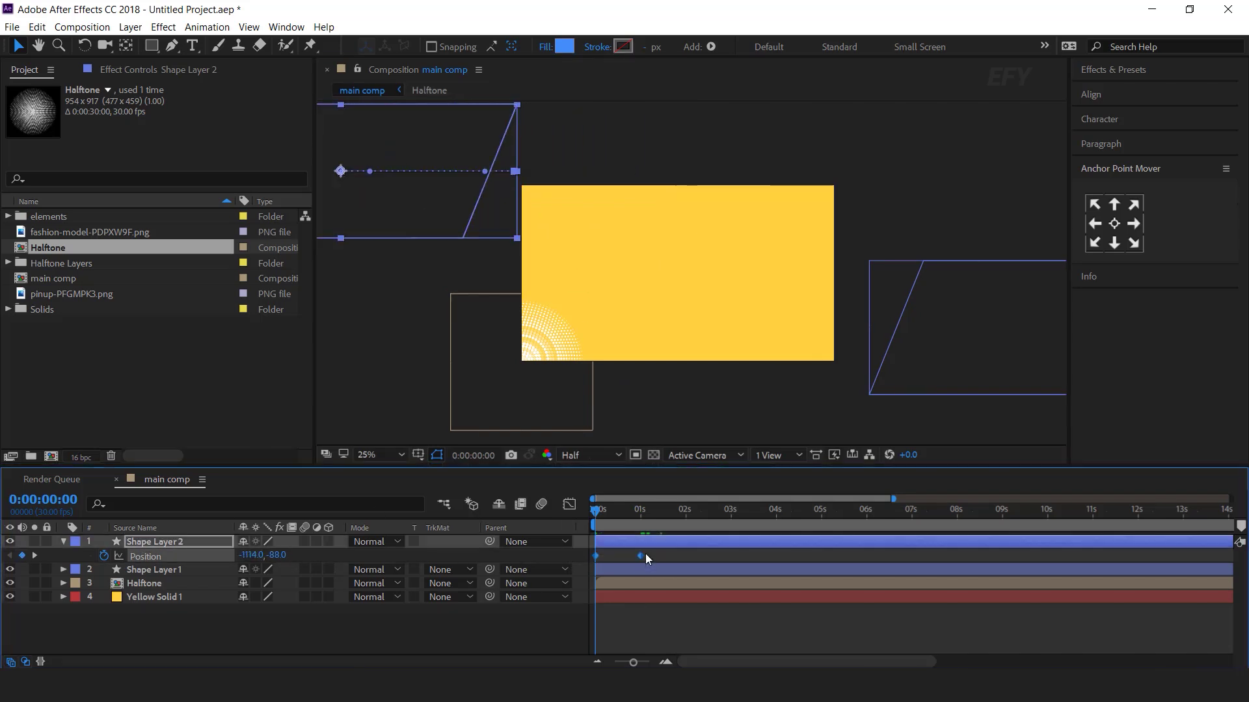
right_click(640, 557)
mouse_move(682, 551)
click(903, 595)
click(569, 505)
click(595, 604)
drag(603, 604, 620, 609)
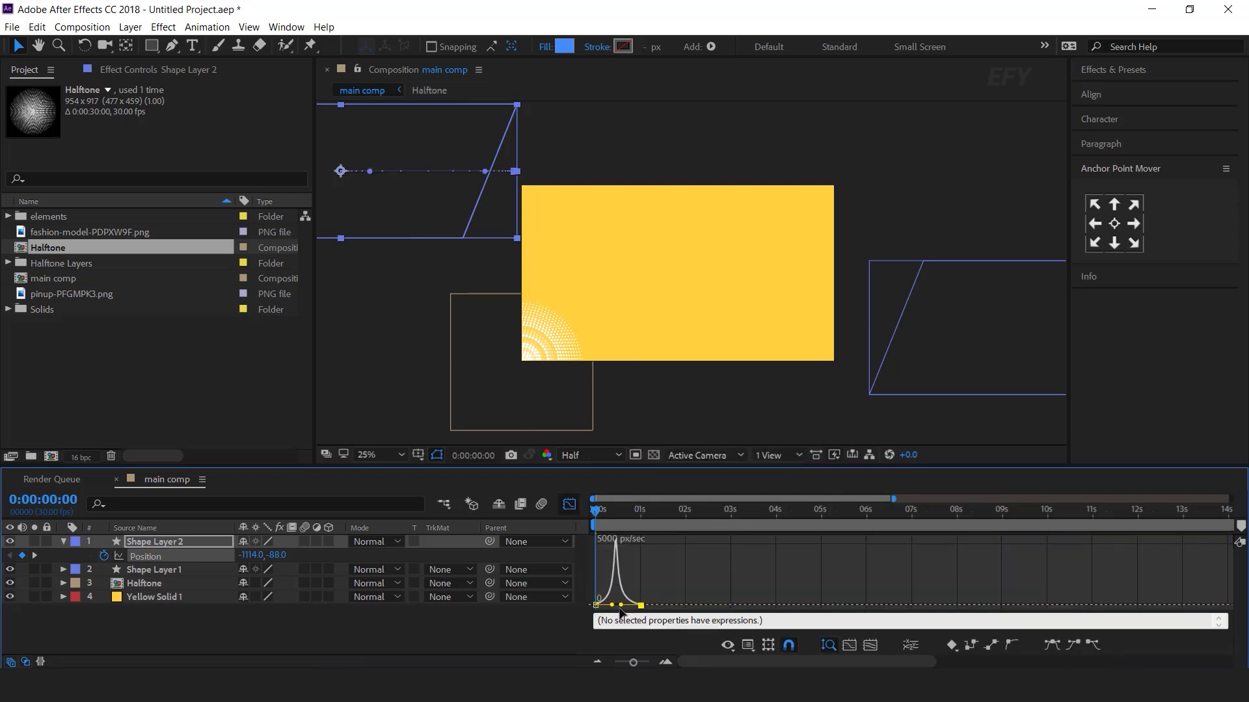
click(569, 504)
Delay Shape Layer 2 to start at about 0:00:00:08 and preview the staggered motion, ending at 0:00:01:19
drag(634, 544, 655, 544)
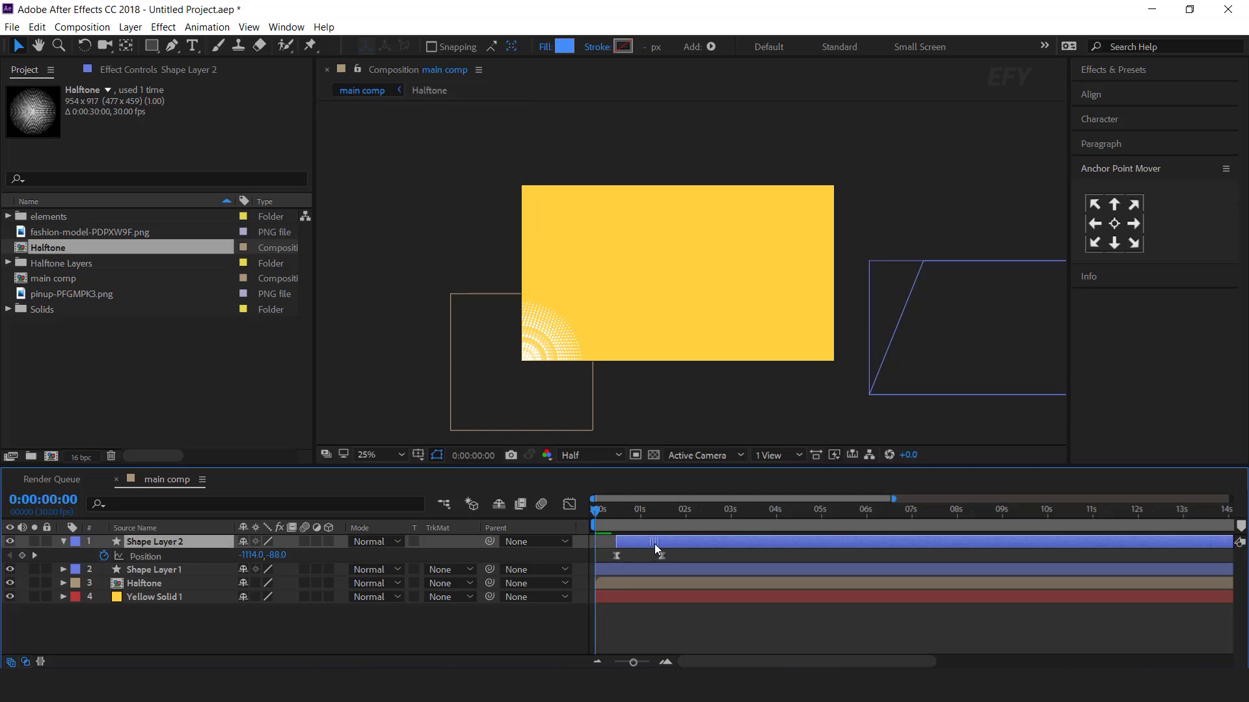
key(=)
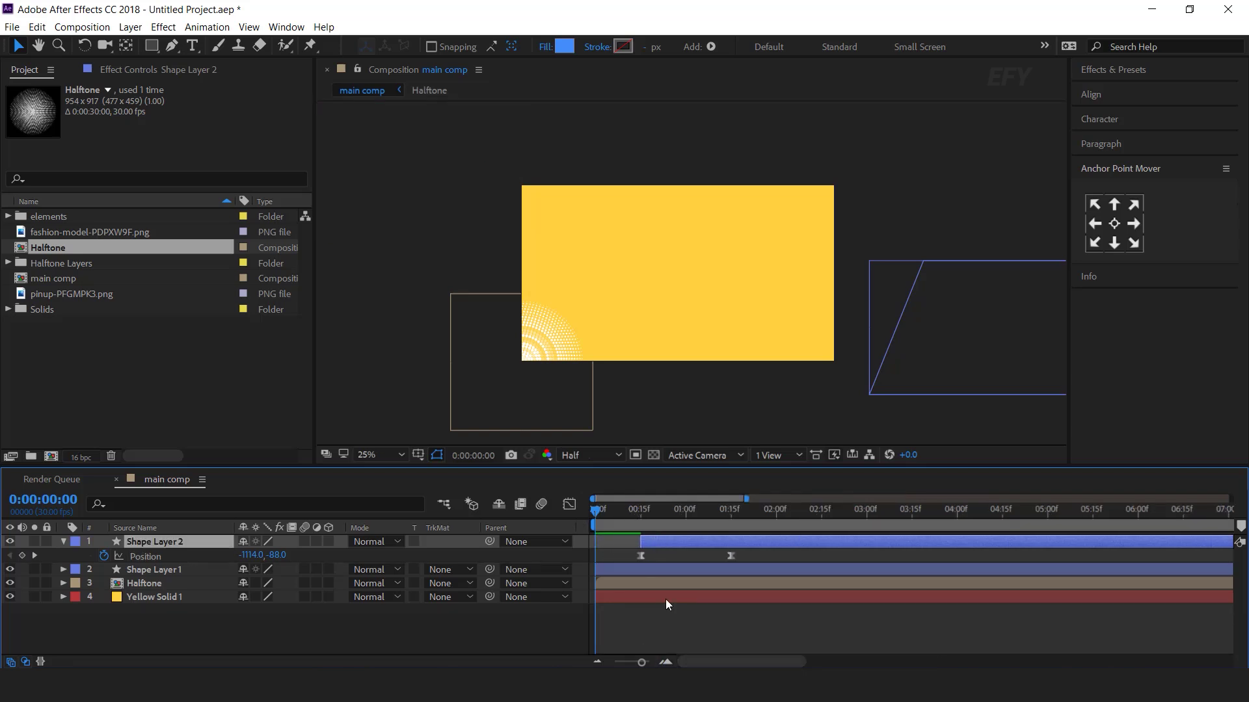
key(space)
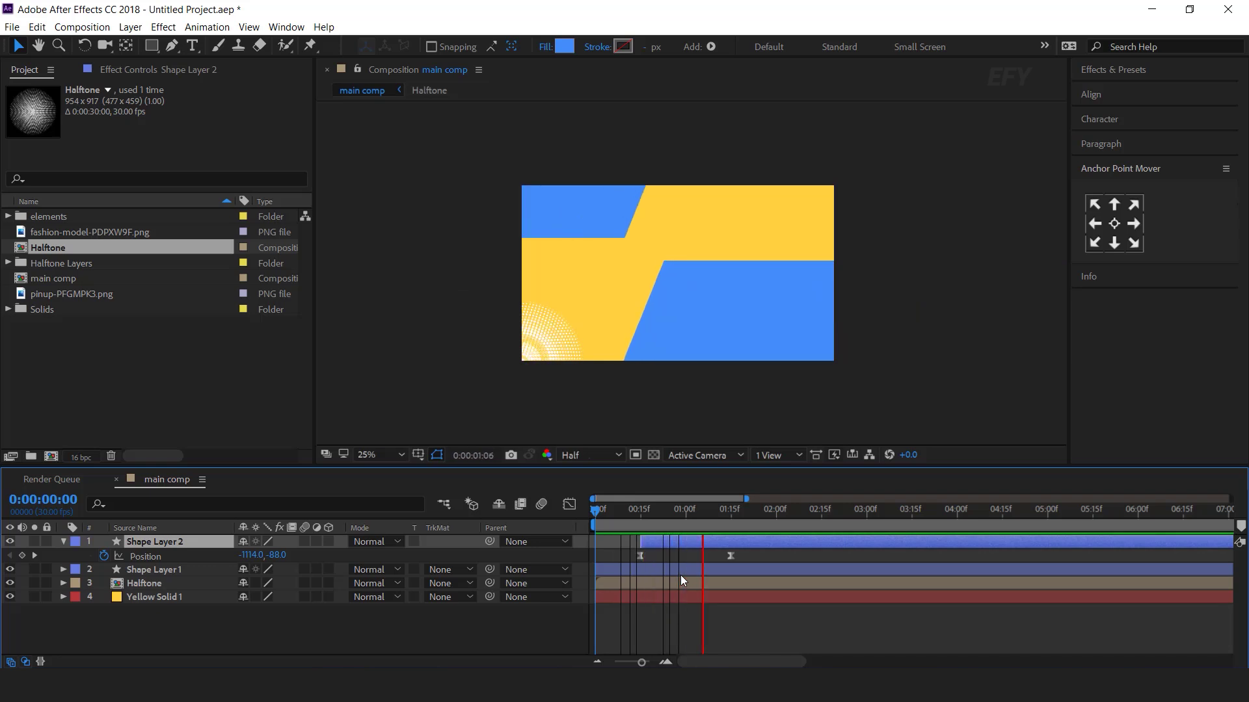
key(space)
key(u)
click(170, 607)
drag(649, 508, 744, 516)
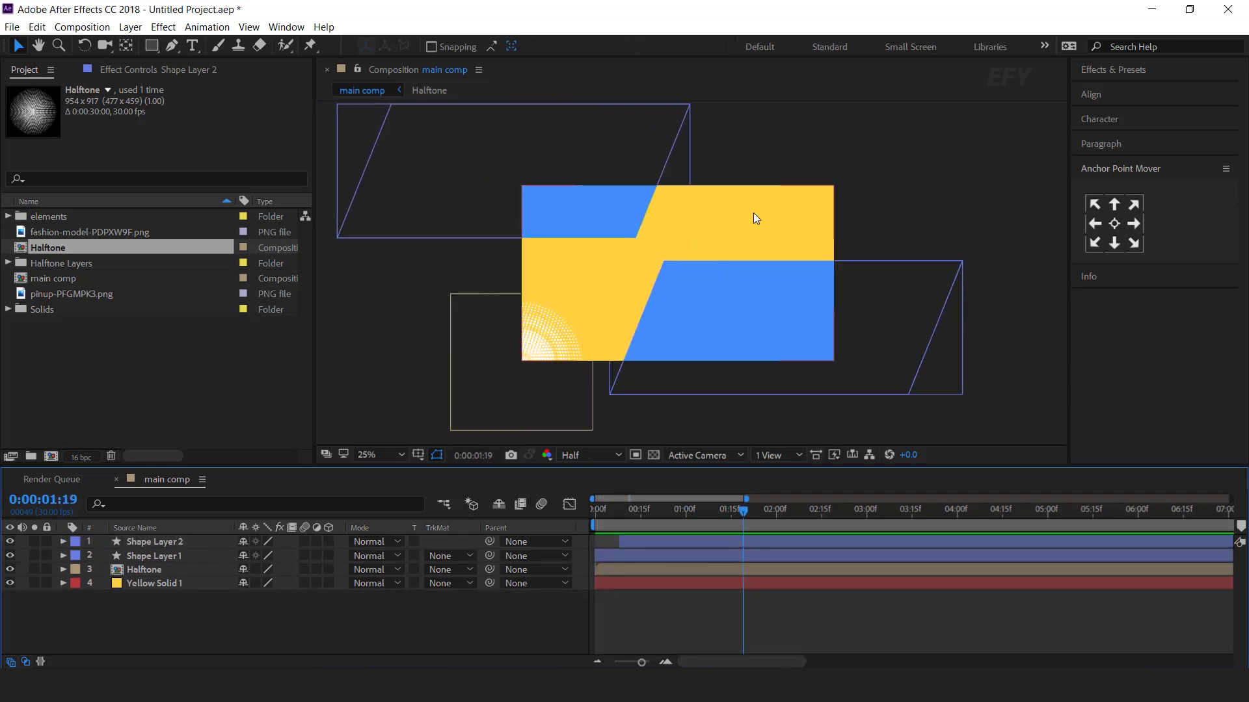
Duplicate Shape Layer 2 without its Position keyframes and place the copy over the frame's upper-right corner, at Position 2370, -88
click(168, 541)
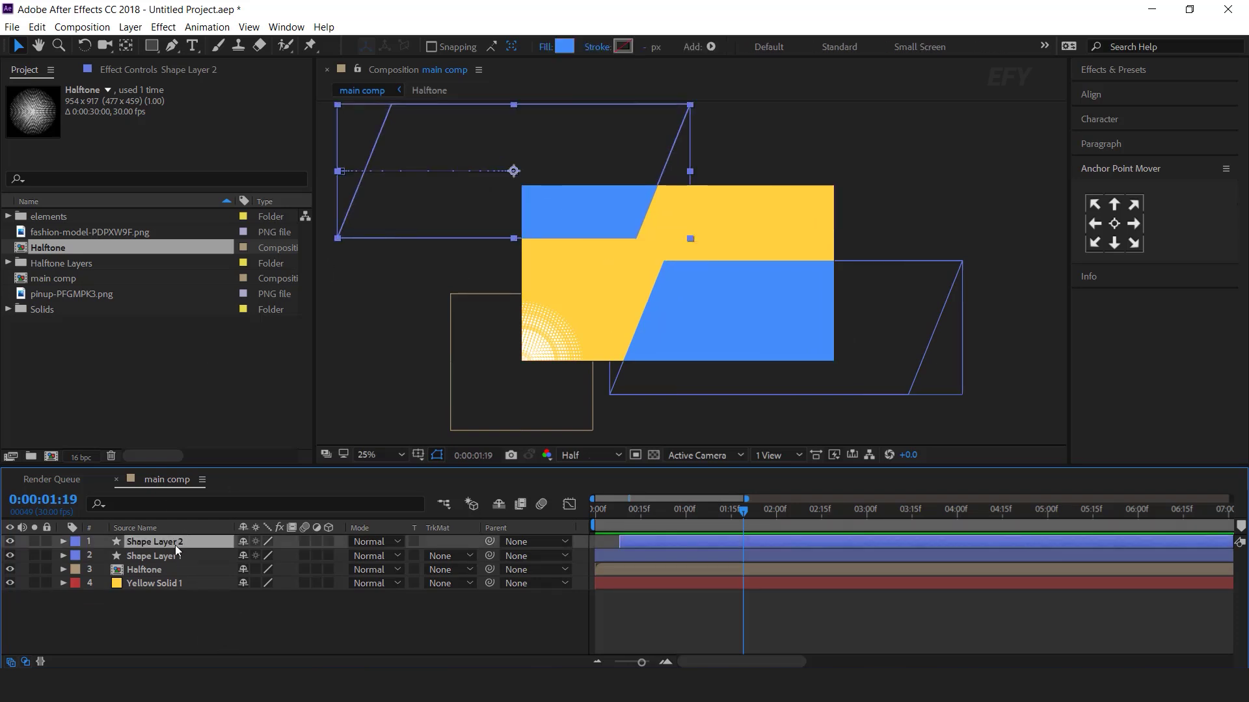
key(ctrl+d)
key(u)
drag(709, 563, 594, 561)
key(Delete)
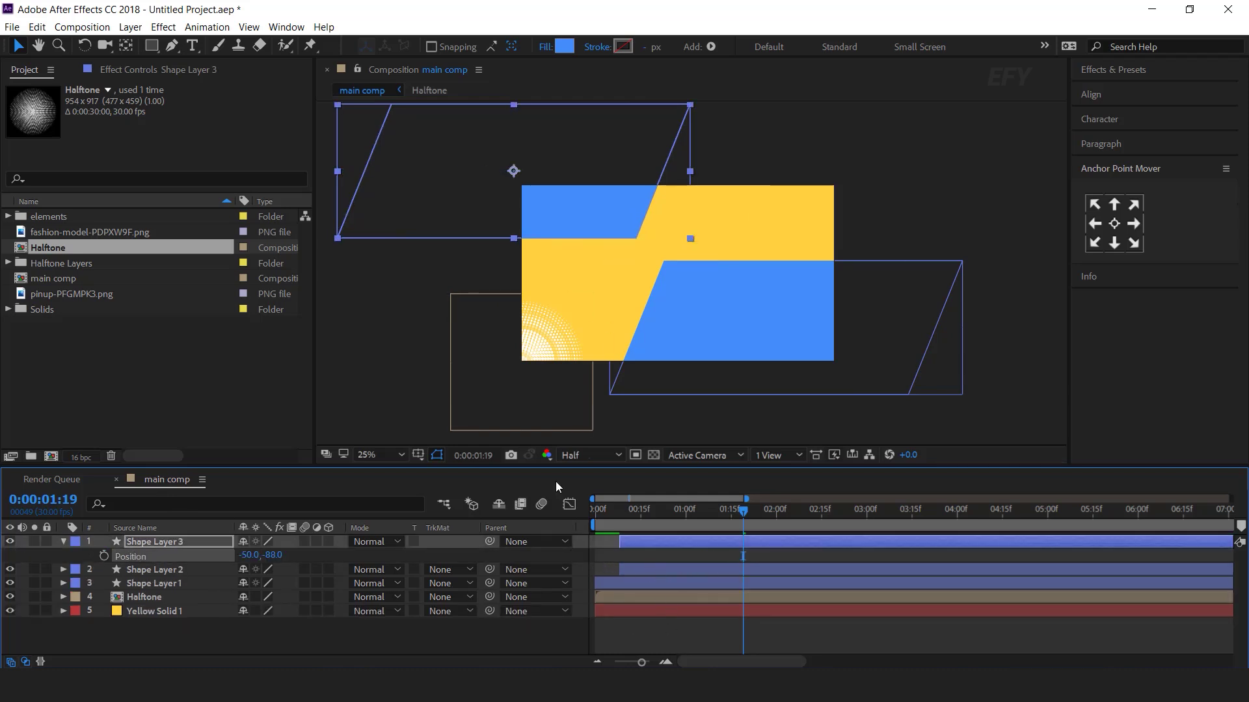
drag(454, 194, 848, 191)
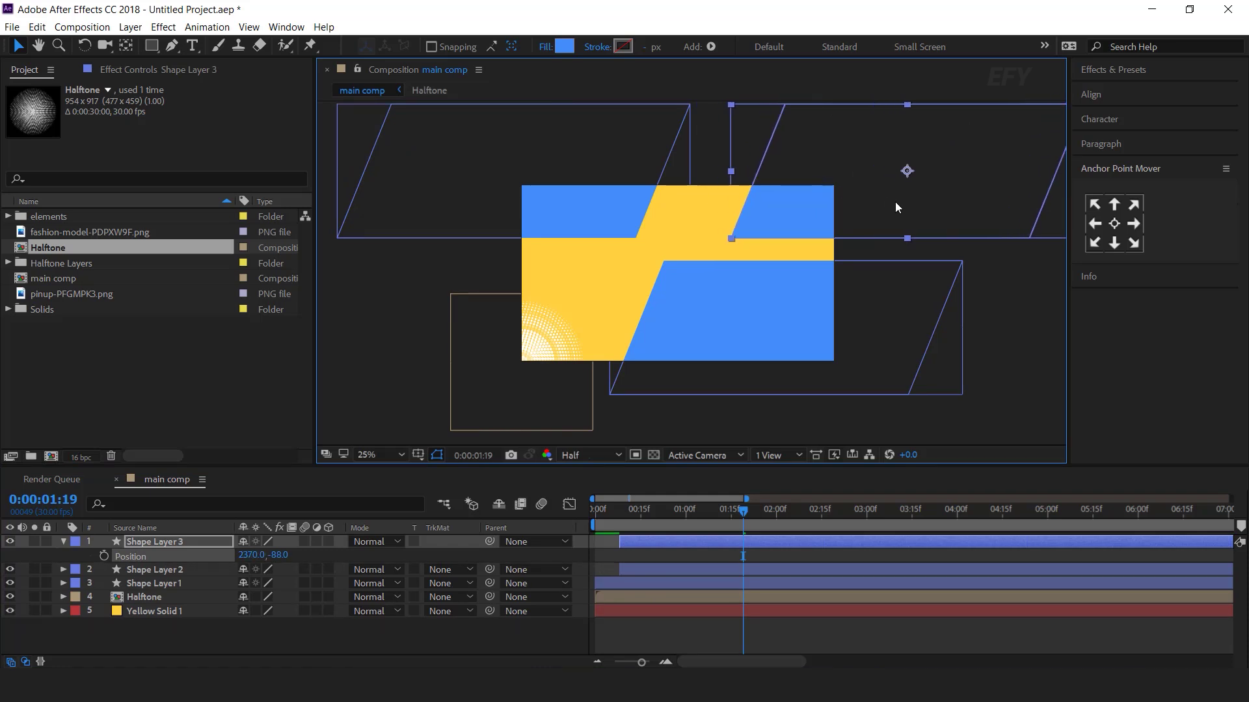
Set Shape Layer 3's fill to light pink and shift its rectangle down and left to overlap the lower blue shape
click(563, 47)
click(283, 154)
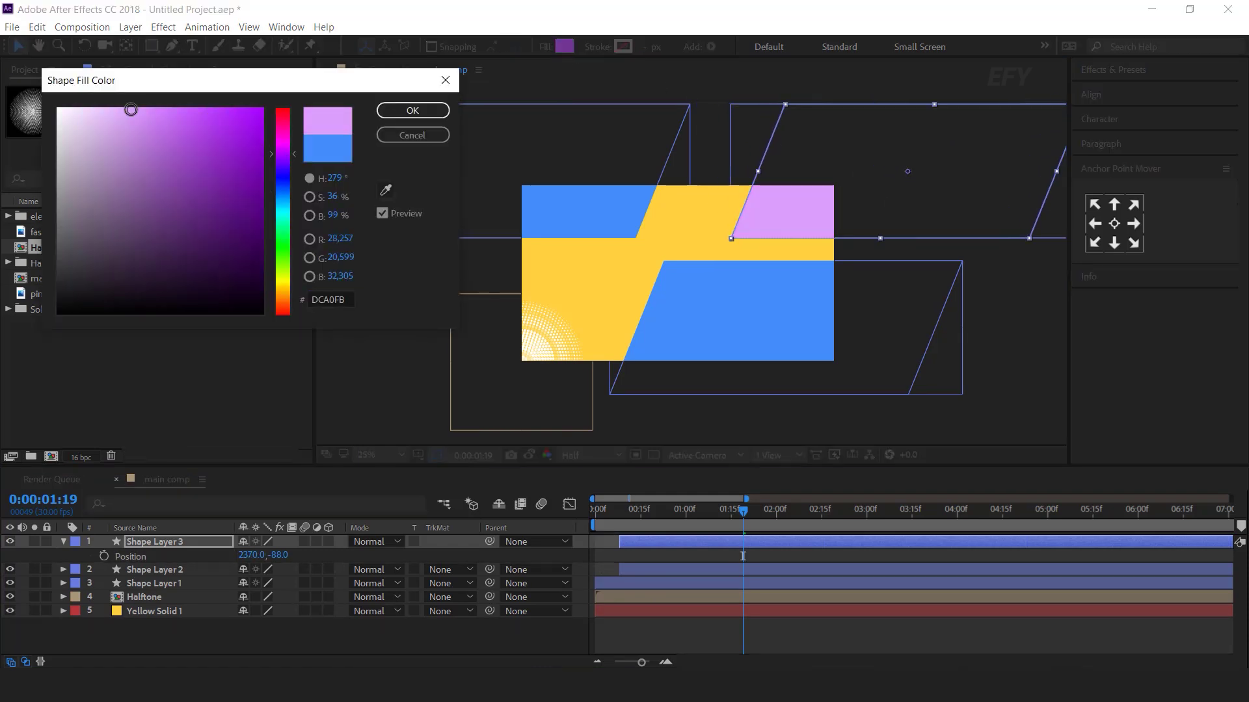
drag(284, 175, 294, 148)
click(412, 110)
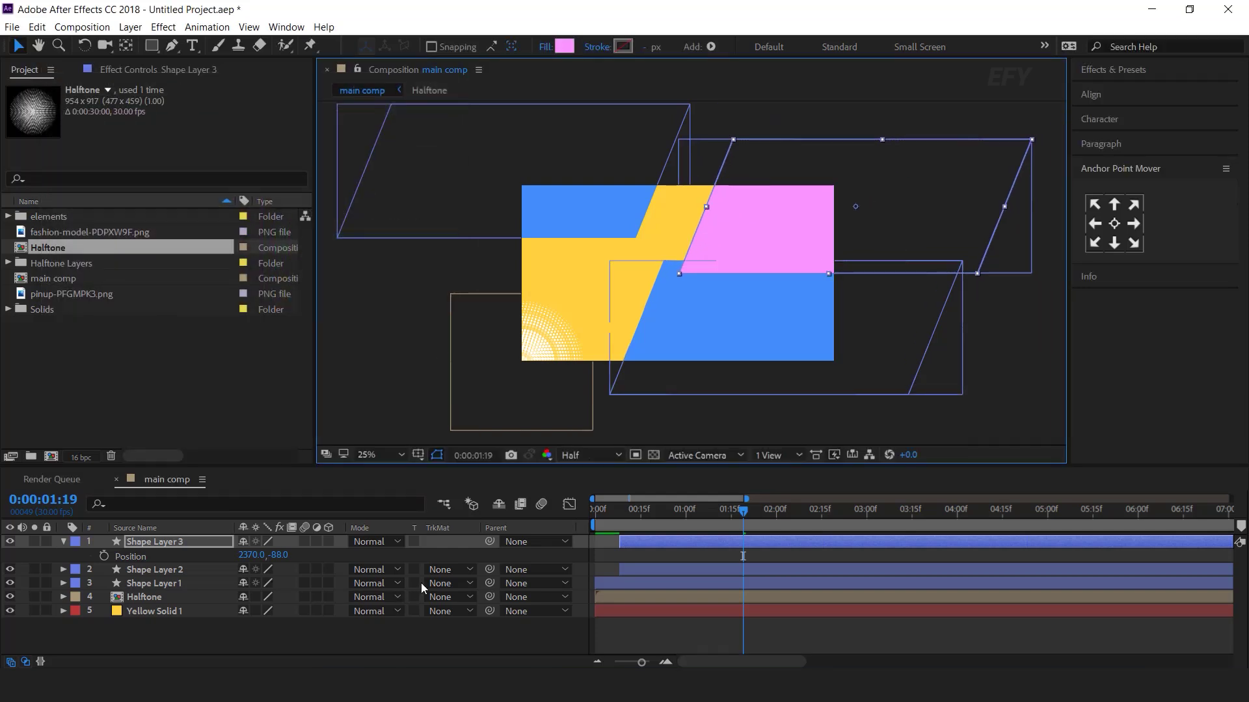
Place Shape Layer 3 below Shape Layer 1 in the layer stack and add a Position keyframe at 0:00:01:15
click(61, 542)
drag(176, 569, 177, 578)
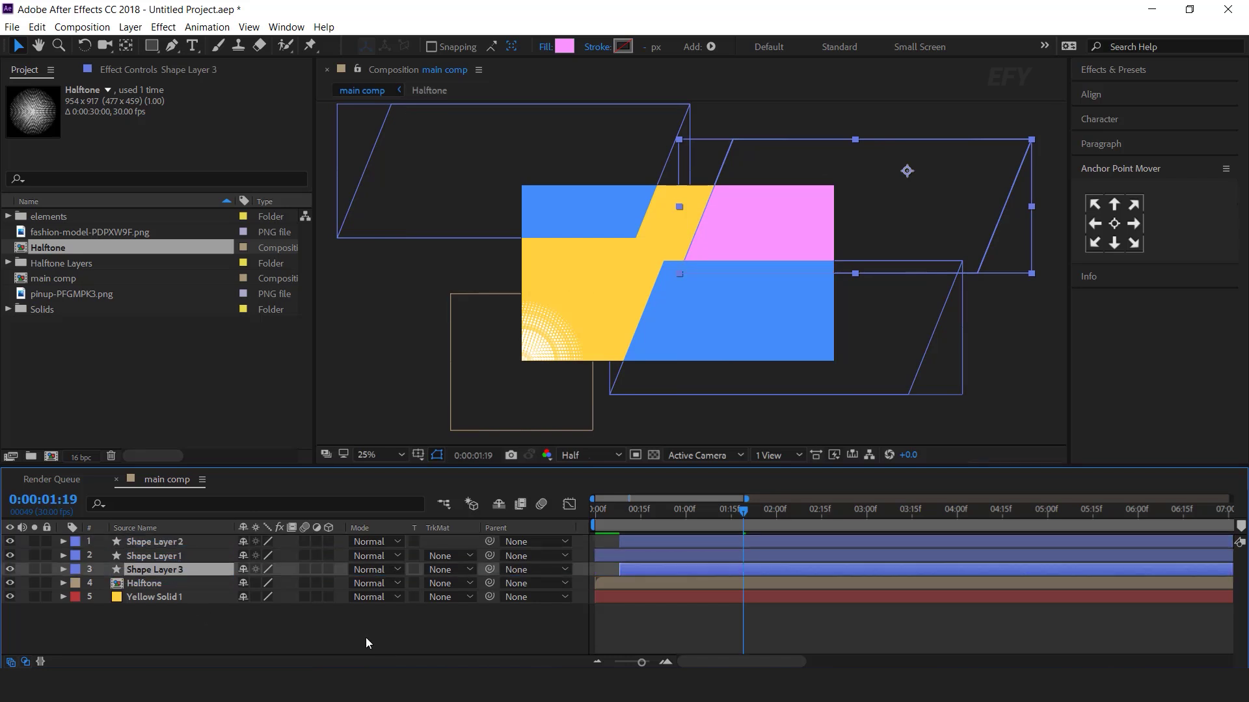
key(p)
drag(631, 515, 732, 515)
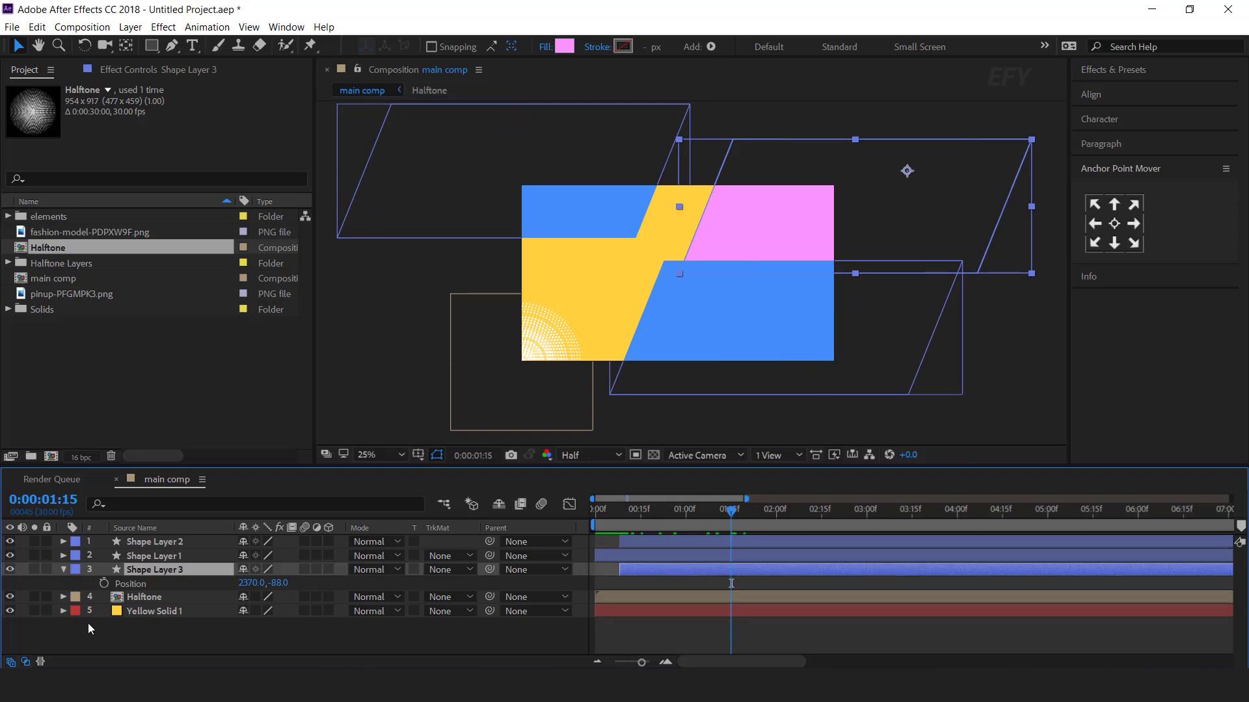
click(104, 584)
At 0:00:00:08, slide the pink shape off the right side to Position 3634, -88, and move its end keyframe to about 0:00:01:04
drag(700, 506, 622, 518)
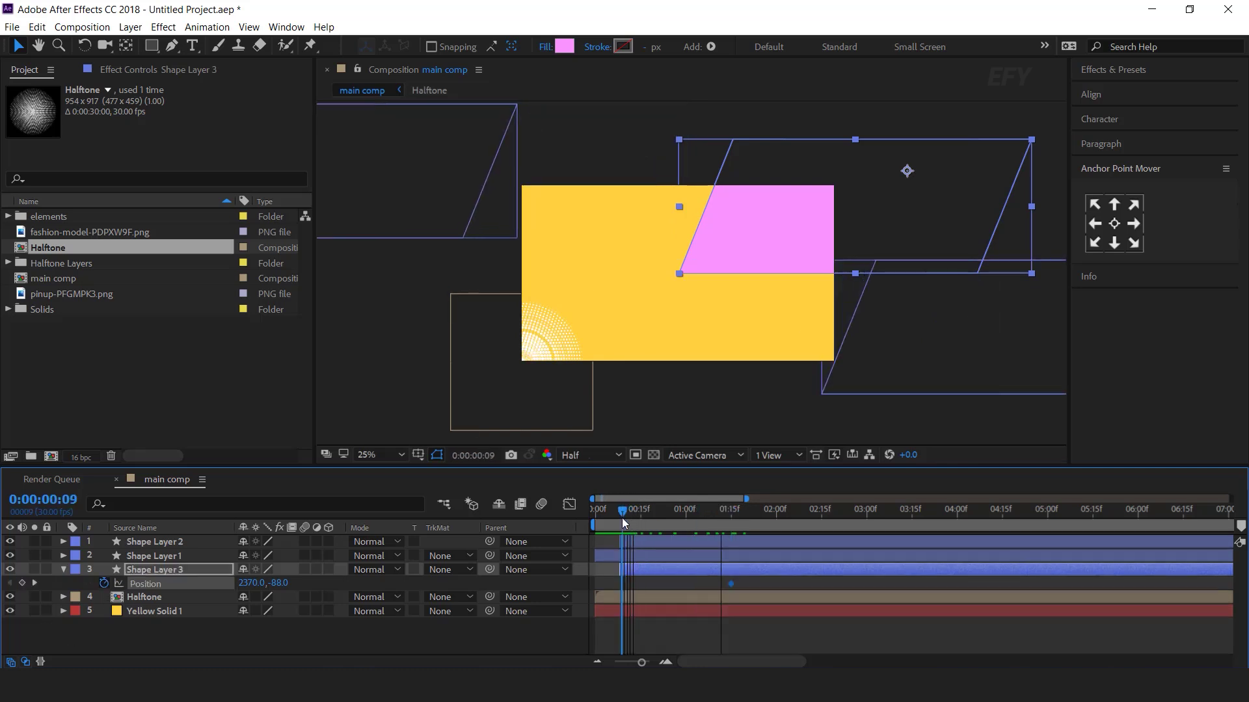
drag(826, 228, 1041, 233)
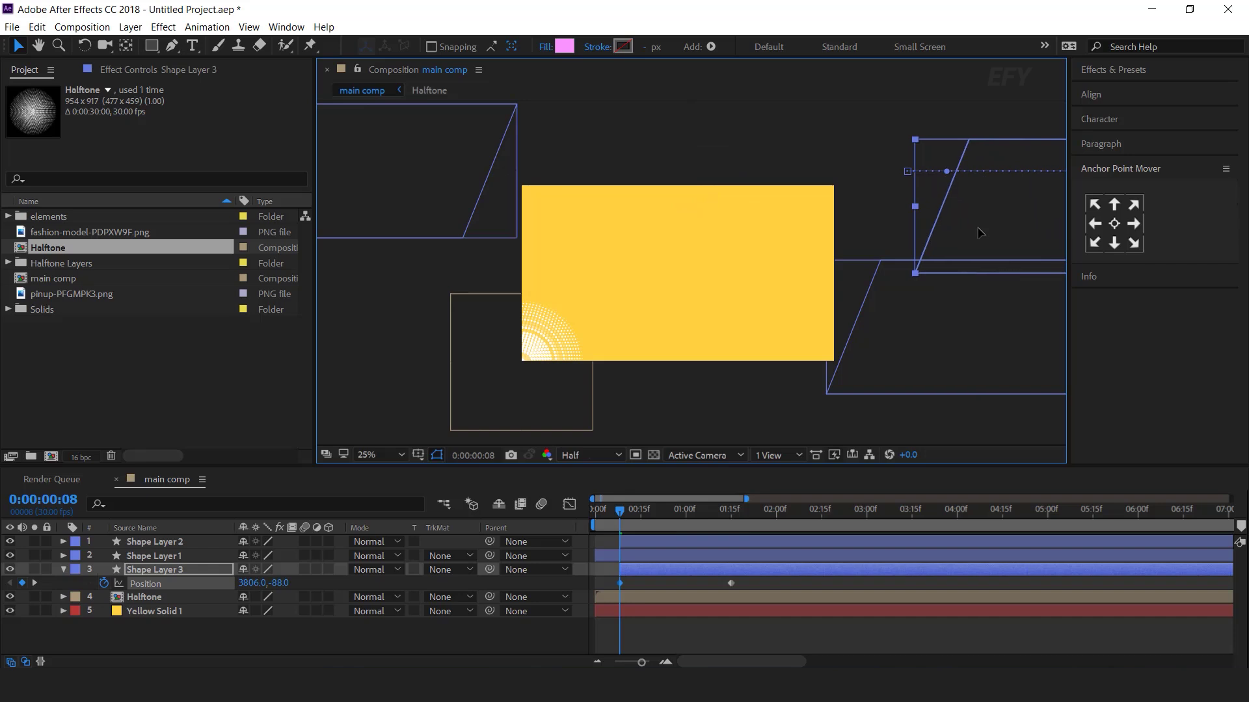
drag(964, 232, 949, 233)
drag(731, 584, 697, 583)
Apply Easy Ease to Shape Layer 3's Position keyframes and sharpen their speed curve in the graph editor
right_click(698, 584)
mouse_move(841, 576)
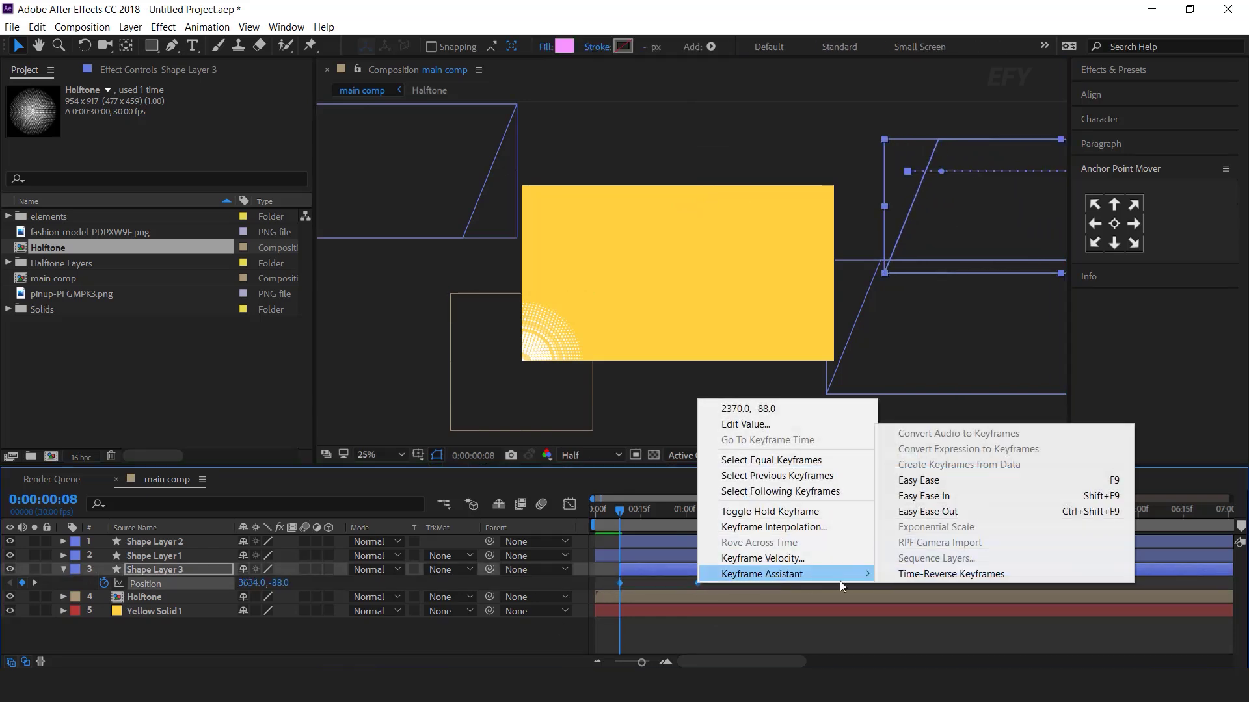
click(937, 480)
click(566, 506)
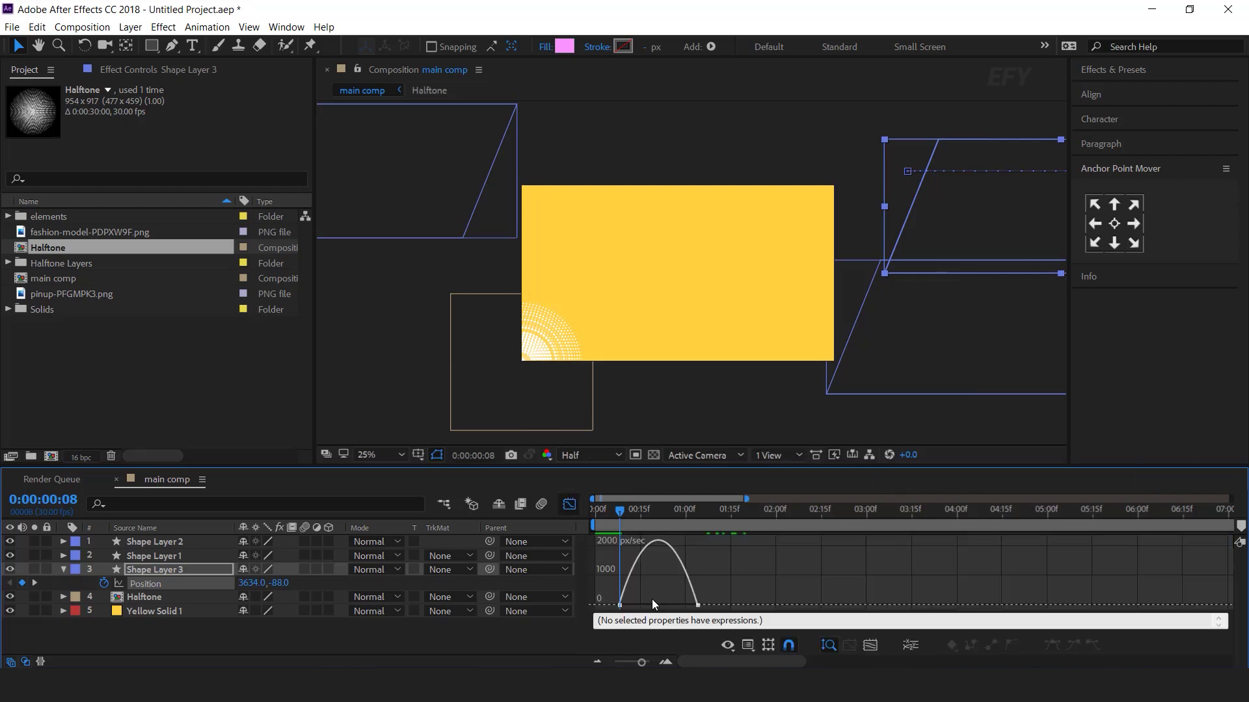
drag(633, 605, 684, 570)
click(566, 504)
Delay Shape Layer 3 to start at about 0:00:00:13 and preview the animation from the beginning
drag(642, 662, 634, 663)
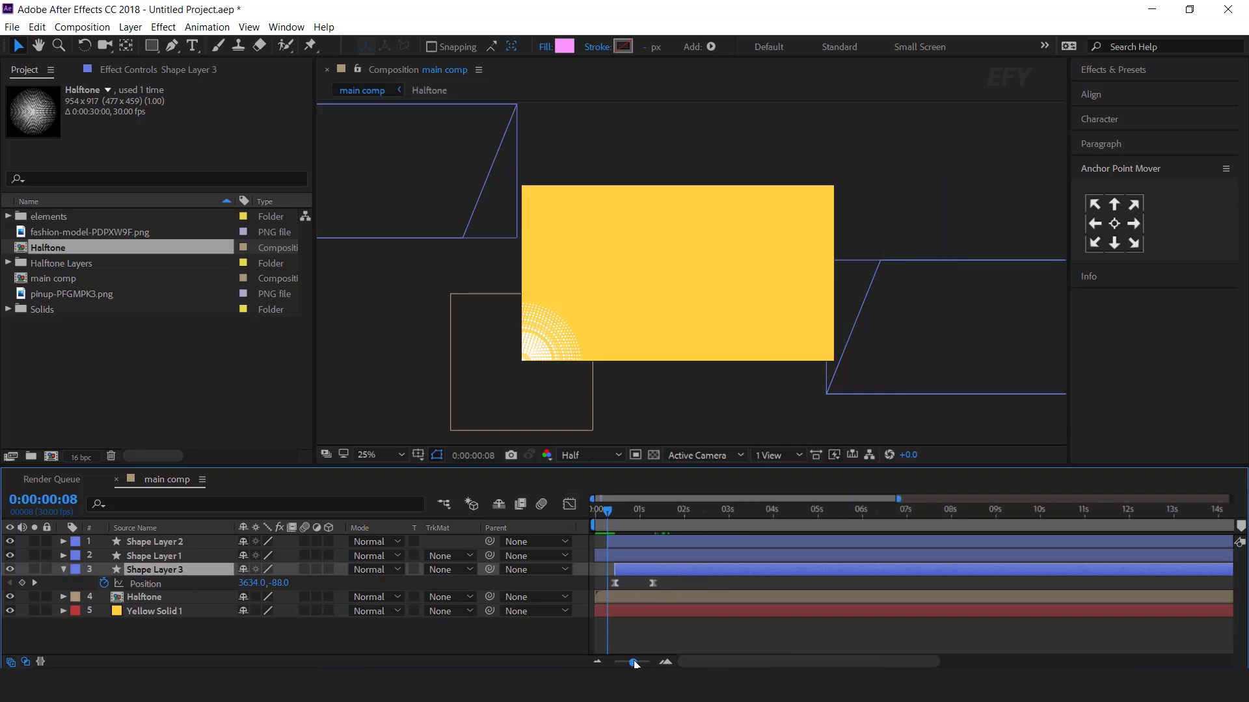
key(Home)
key(space)
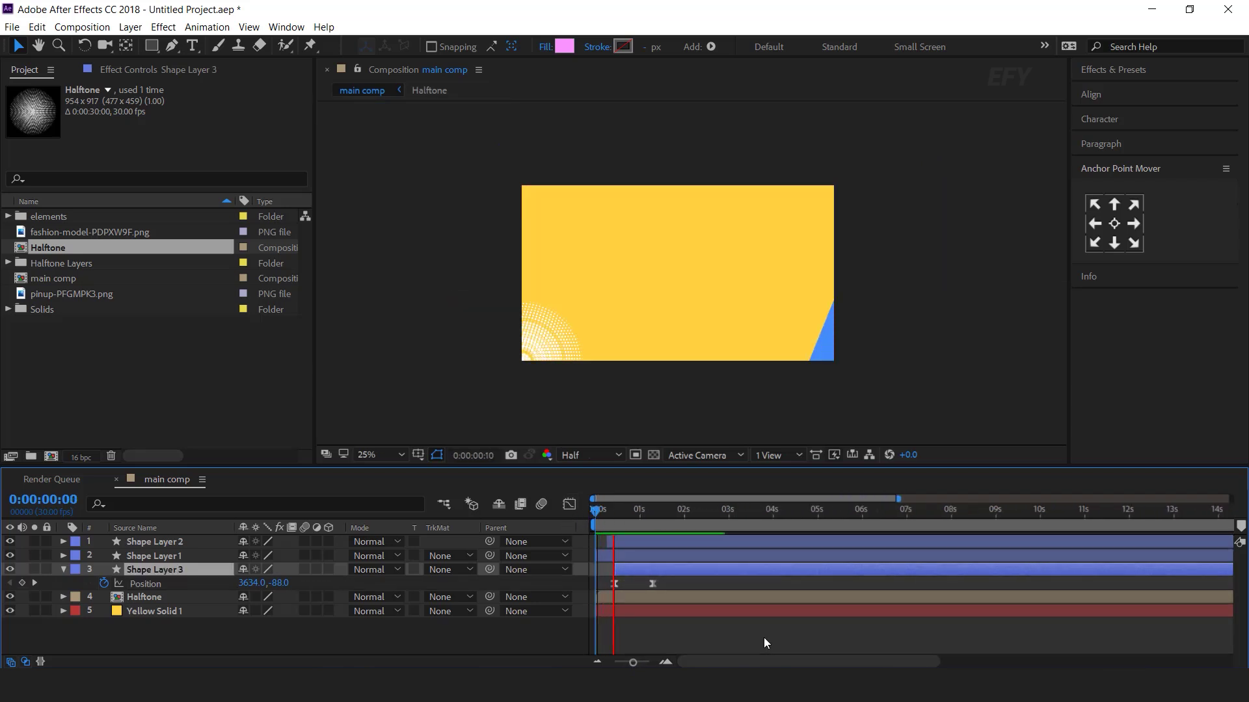
click(611, 509)
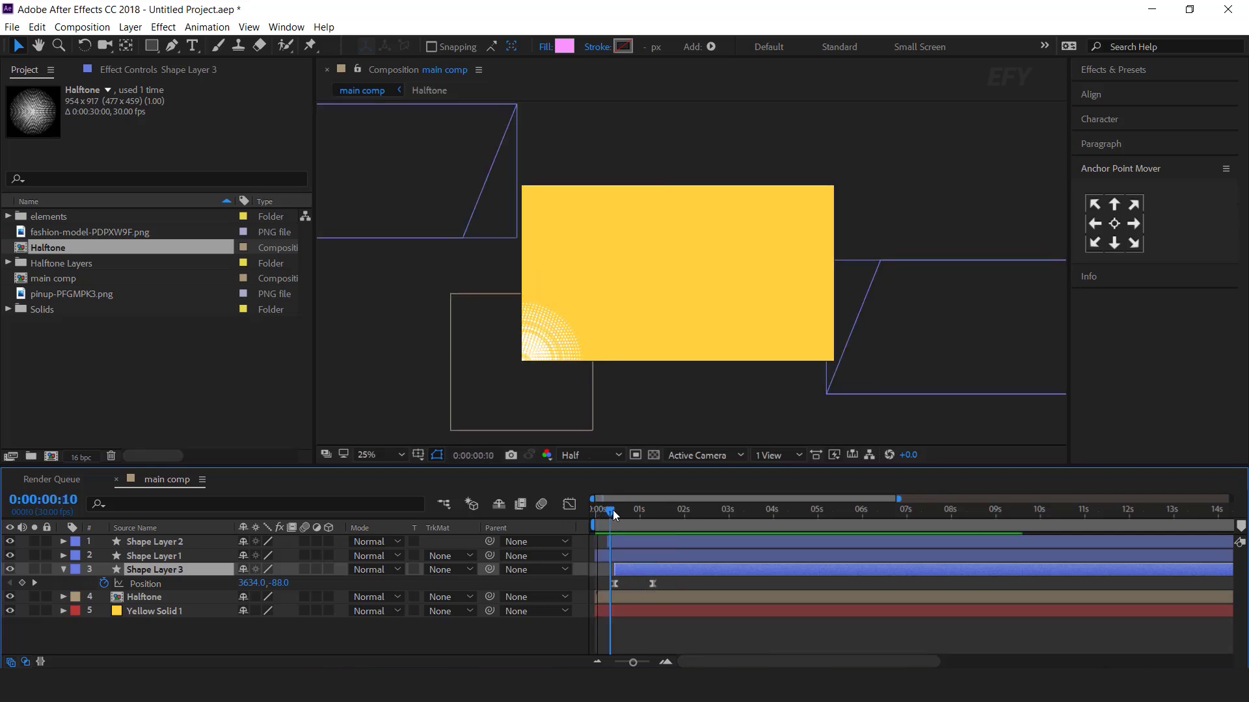
Delay Shape Layer 3 a little further to start at about 0:00:00:18, and preview the animation
drag(657, 572, 661, 573)
key(space)
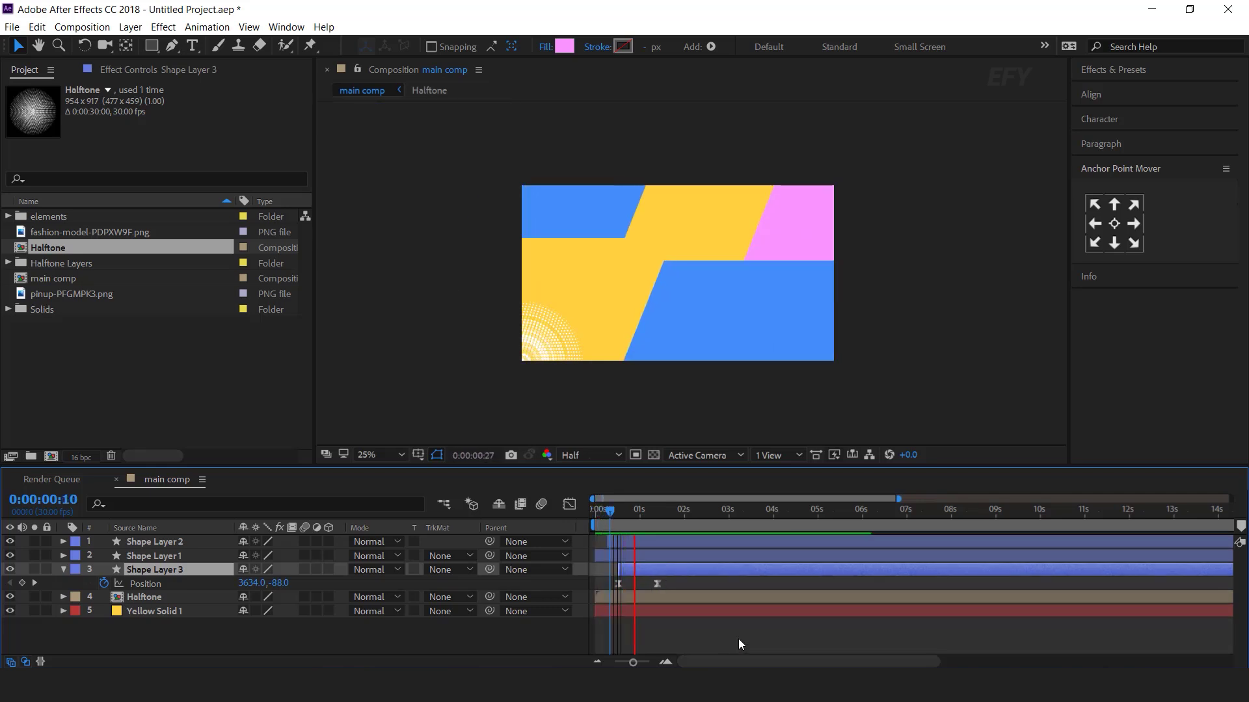
key(space)
key(equal)
click(63, 569)
Duplicate the Halftone layer and place the copy at the top of the layer stack
click(155, 582)
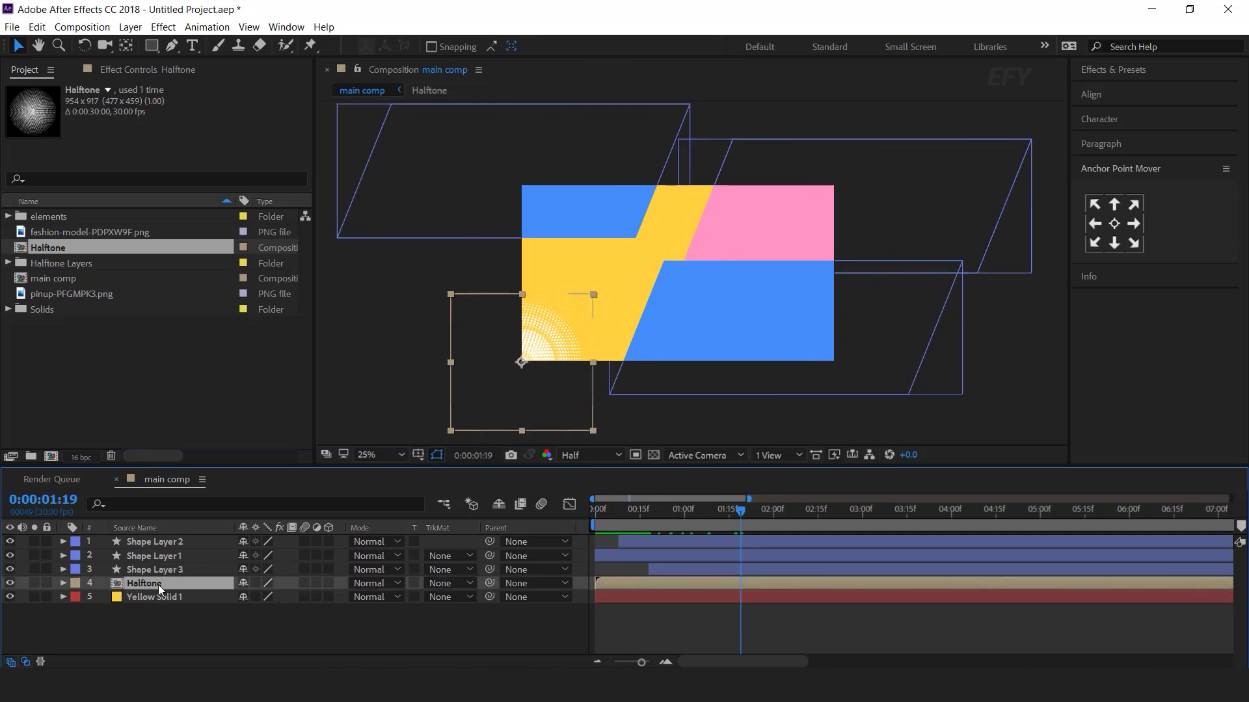
key(ctrl+d)
drag(158, 584, 158, 545)
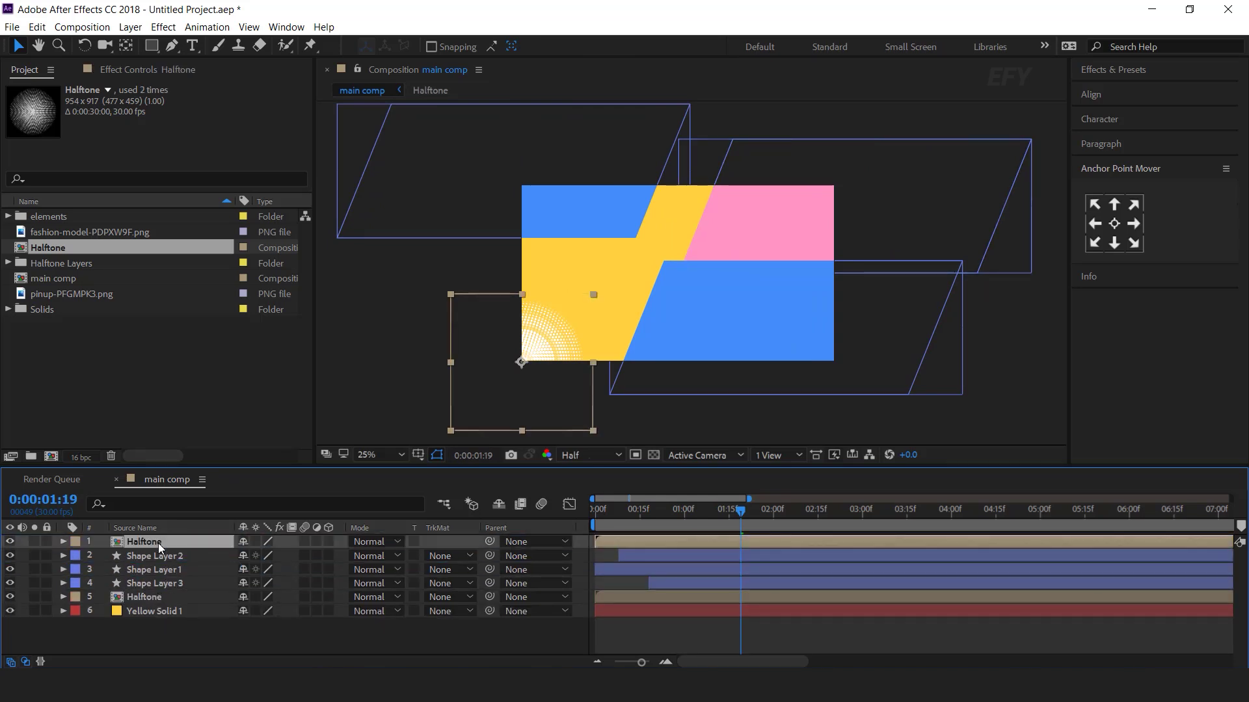
Move the halftone copy over the lower-right blue shape, enlarge it across that corner of the frame, and preview the scene
drag(522, 363, 981, 393)
drag(830, 359, 739, 341)
drag(887, 335, 866, 338)
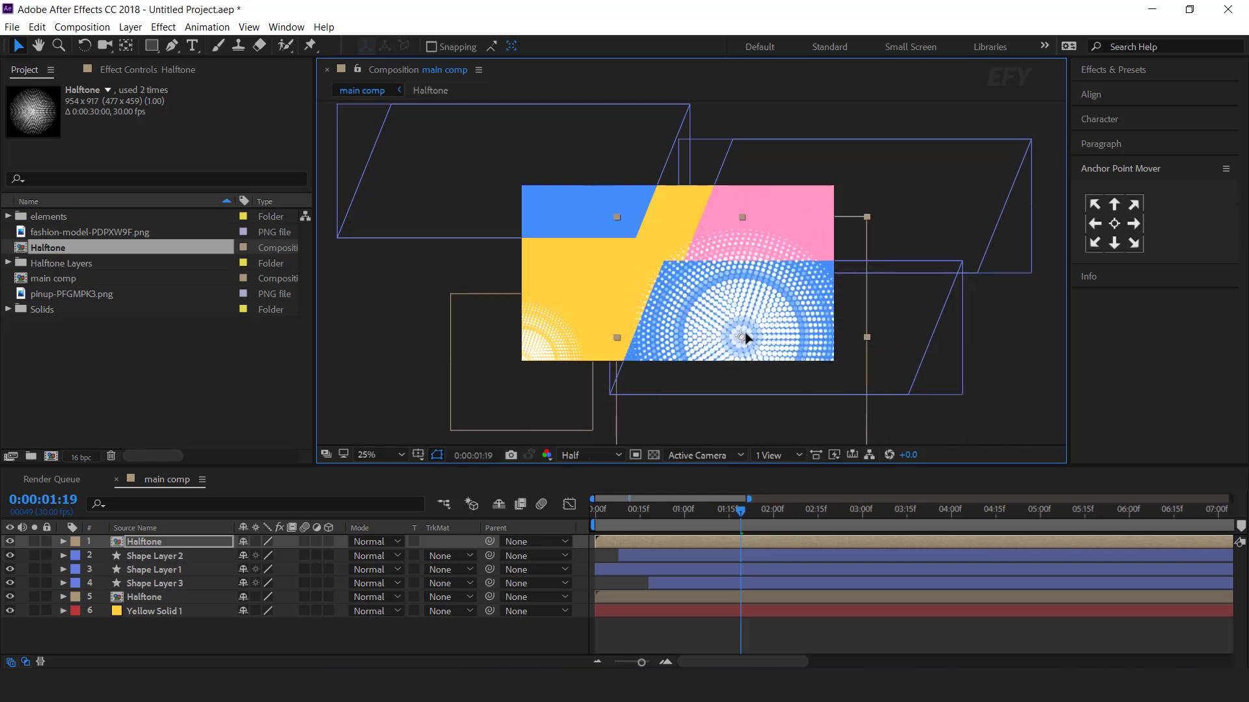
drag(745, 334, 743, 331)
click(640, 641)
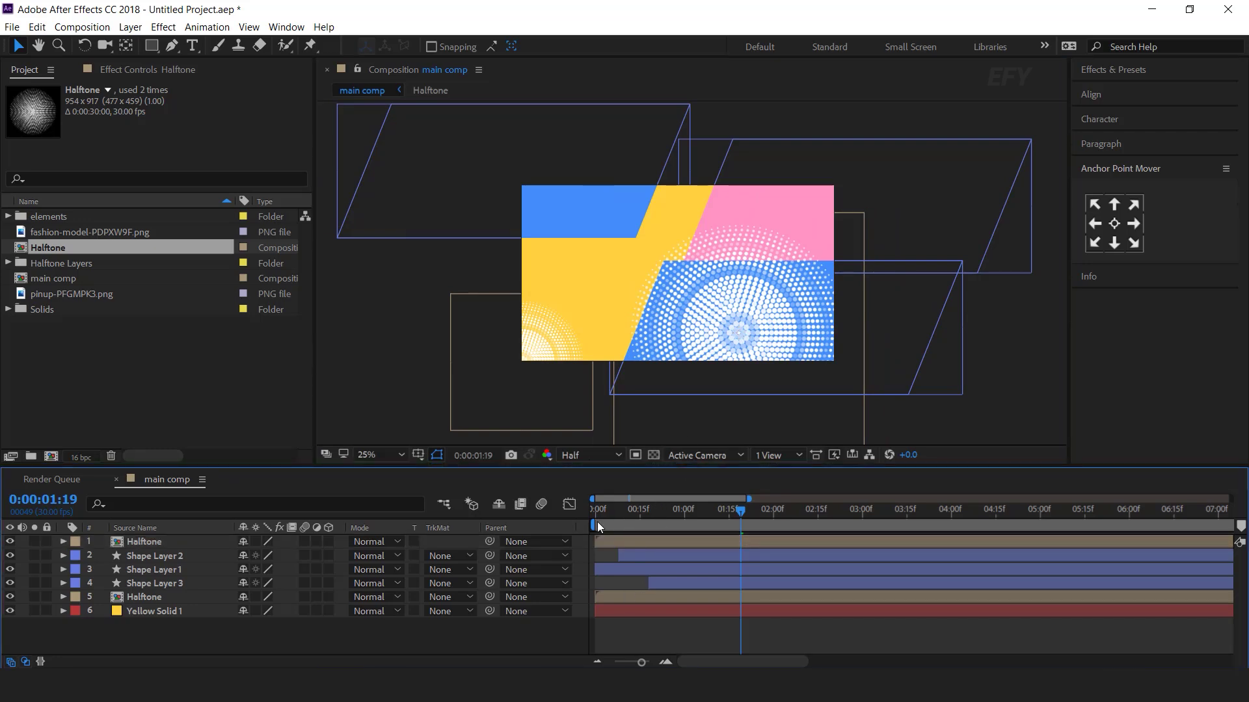
click(597, 520)
key(space)
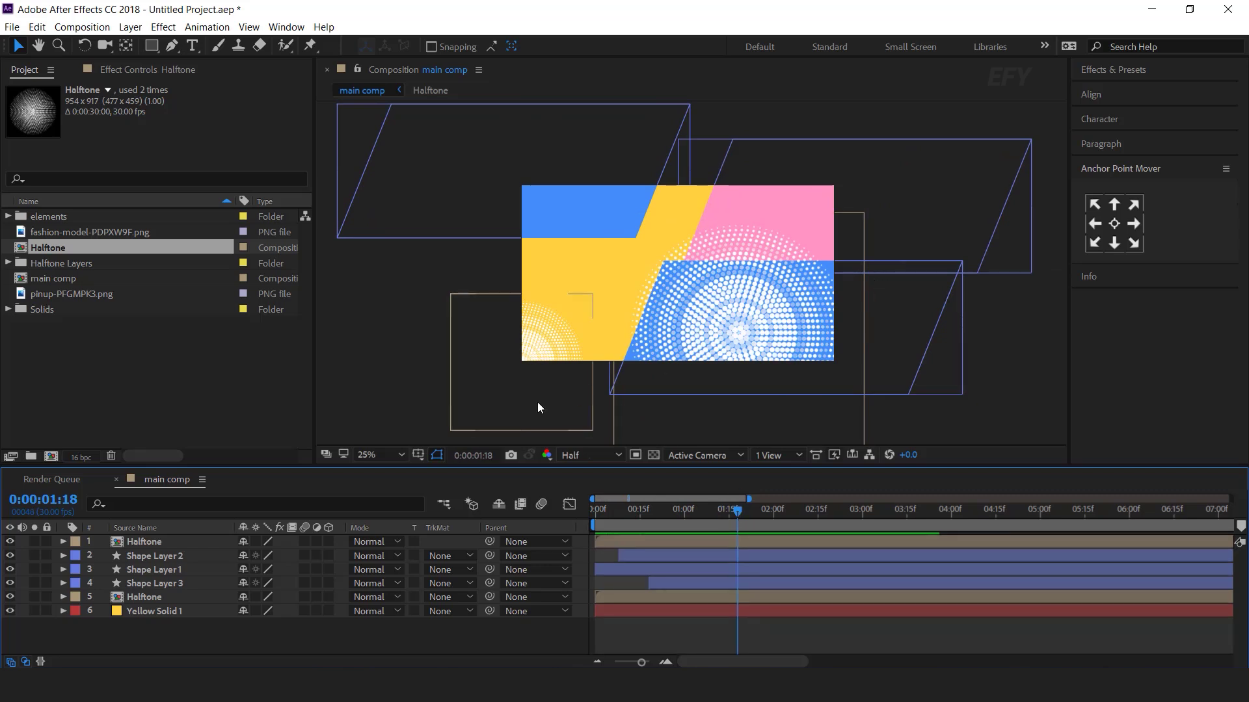
Add an Opacity keyframe of 0% at 0:00:00:00 to the small halftone in the frame's lower-left corner
click(494, 397)
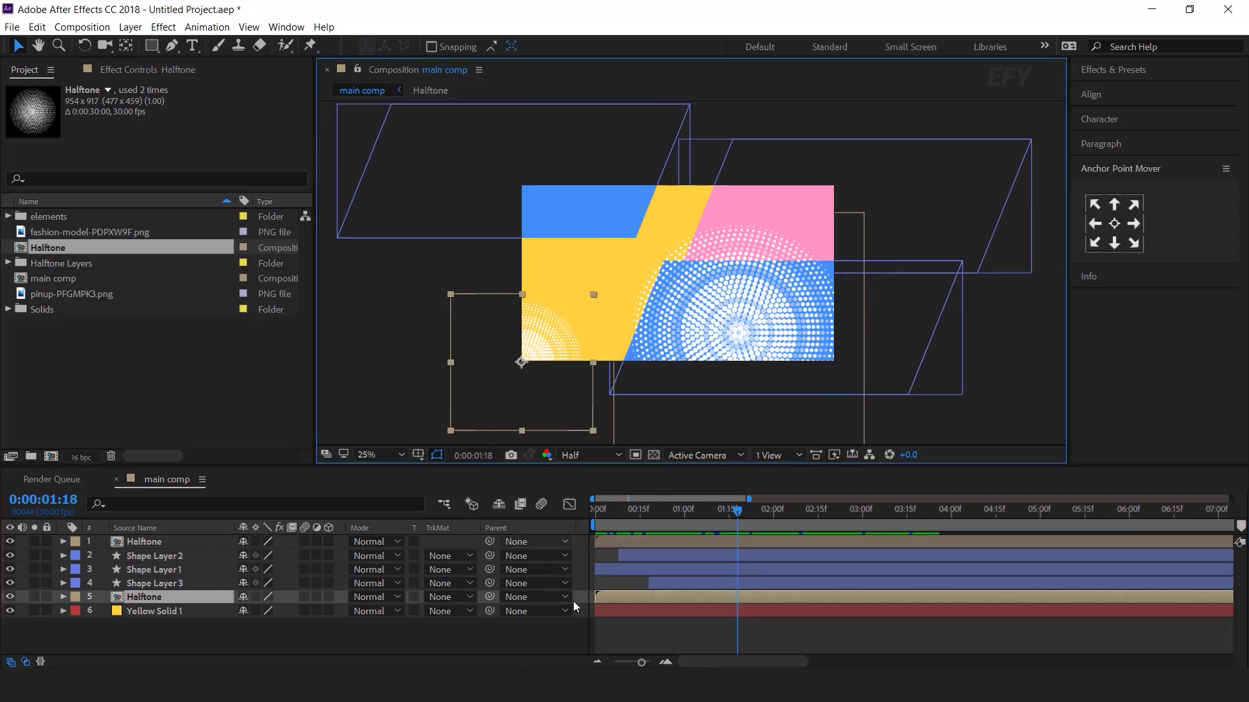
key(t)
key(Home)
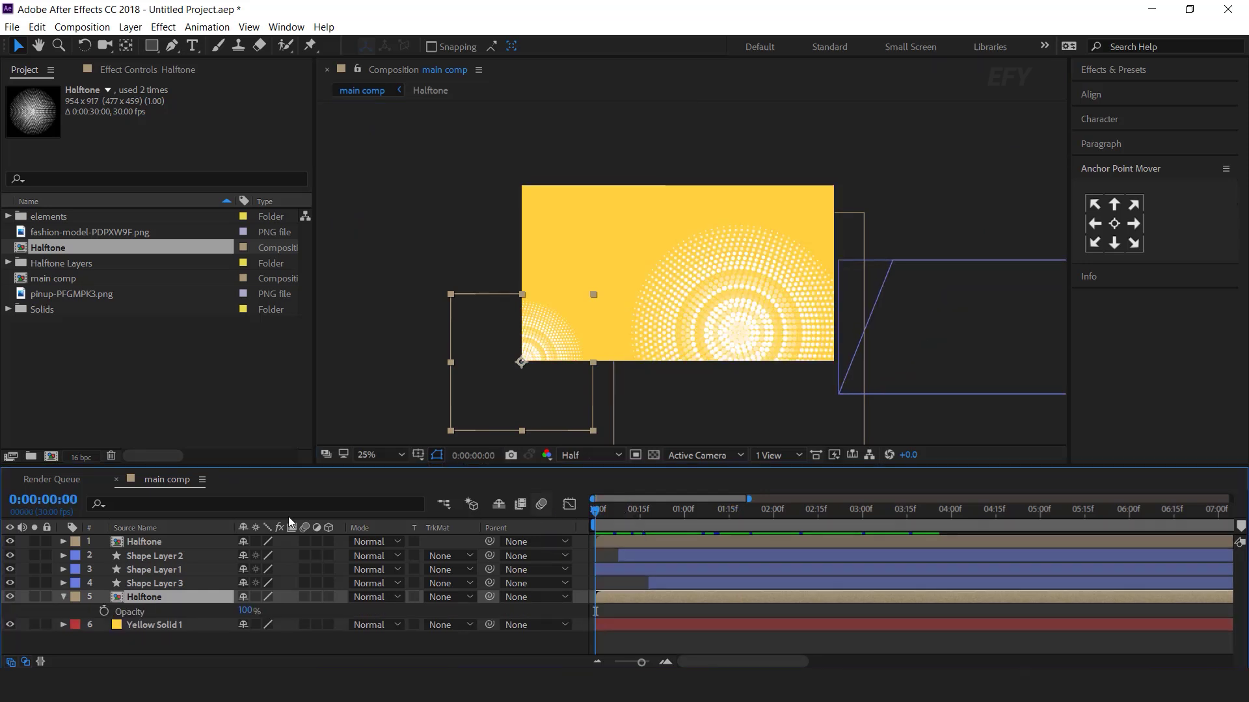
click(105, 612)
drag(254, 612, 1, 612)
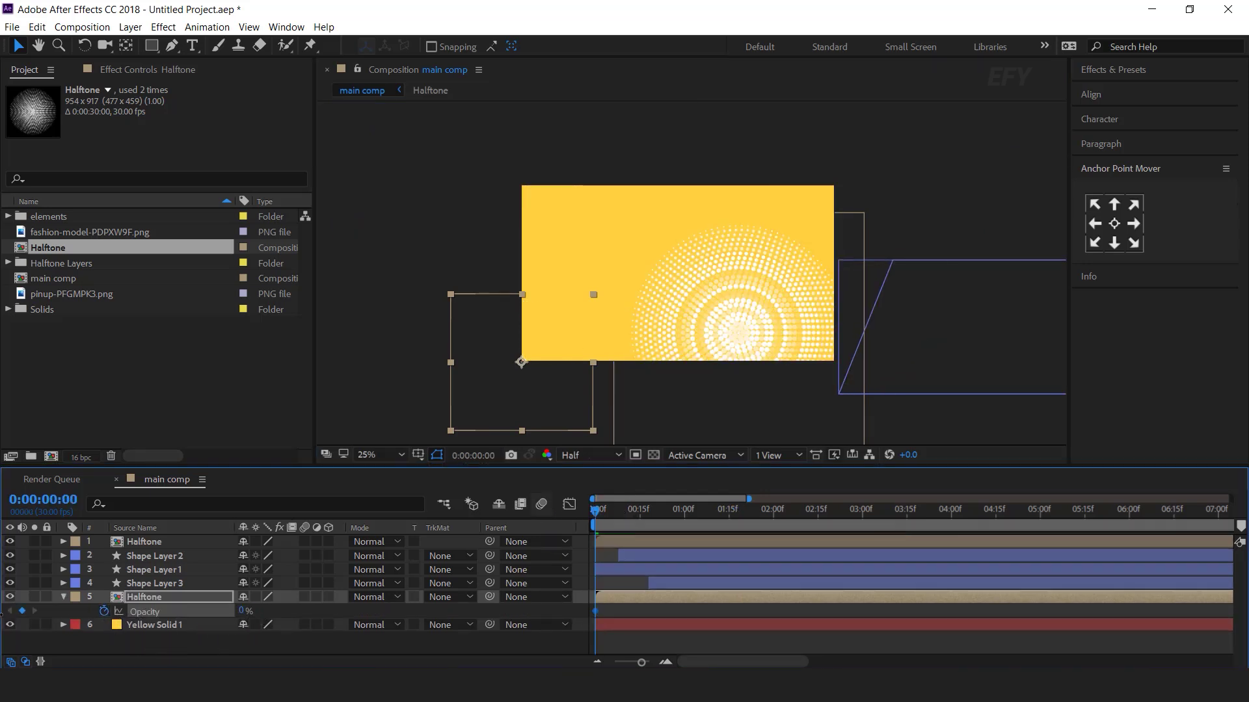
Set the small lower-left halftone's Opacity to 60% at 0:00:00:15
drag(599, 513, 641, 517)
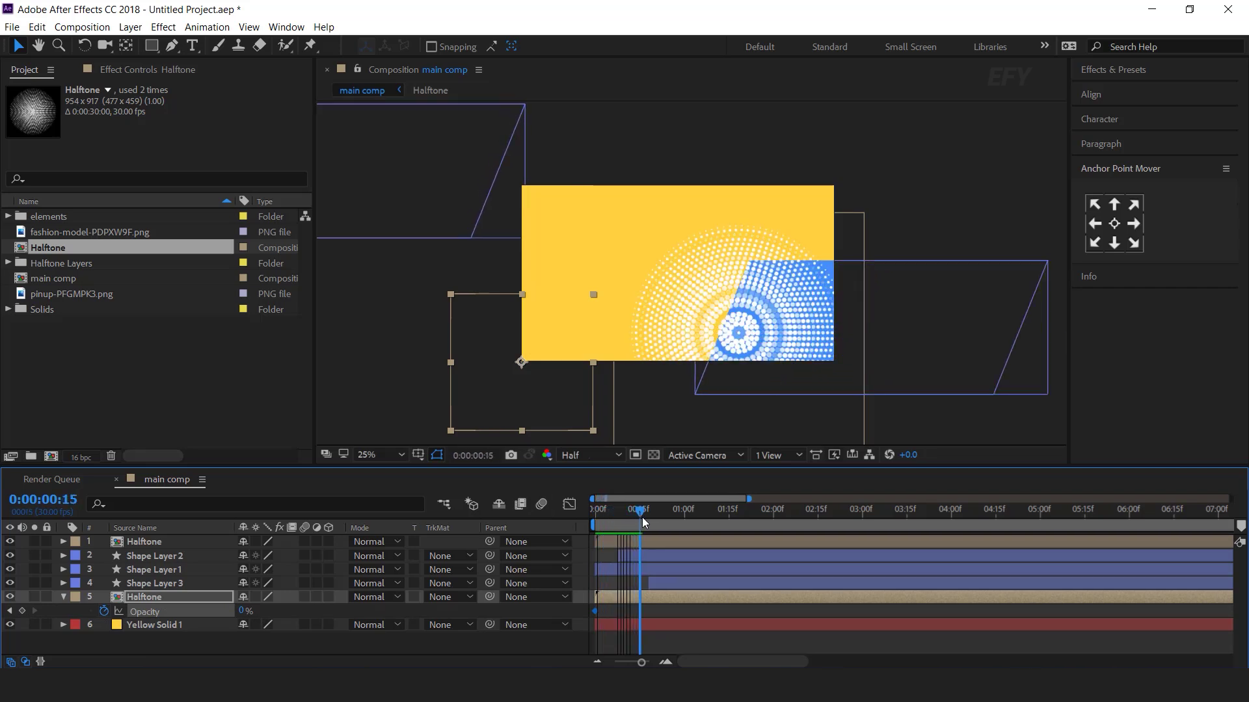
drag(314, 612, 640, 598)
click(246, 611)
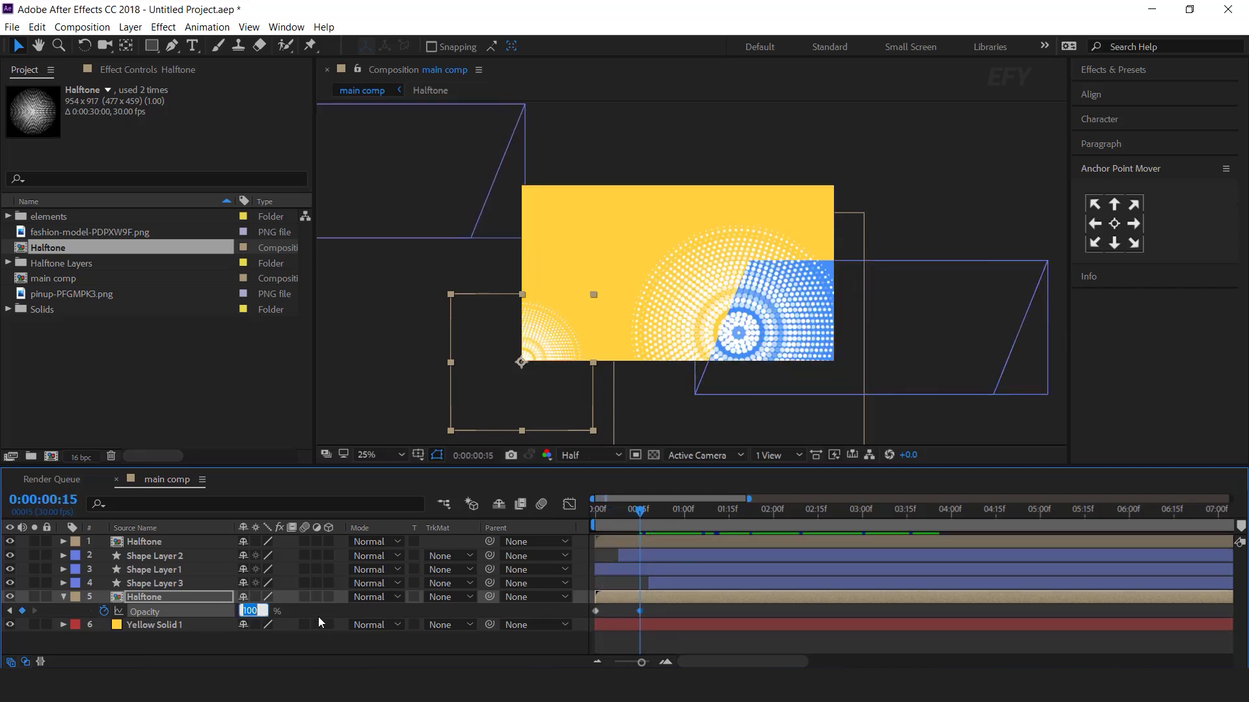
text(60)
key(Return)
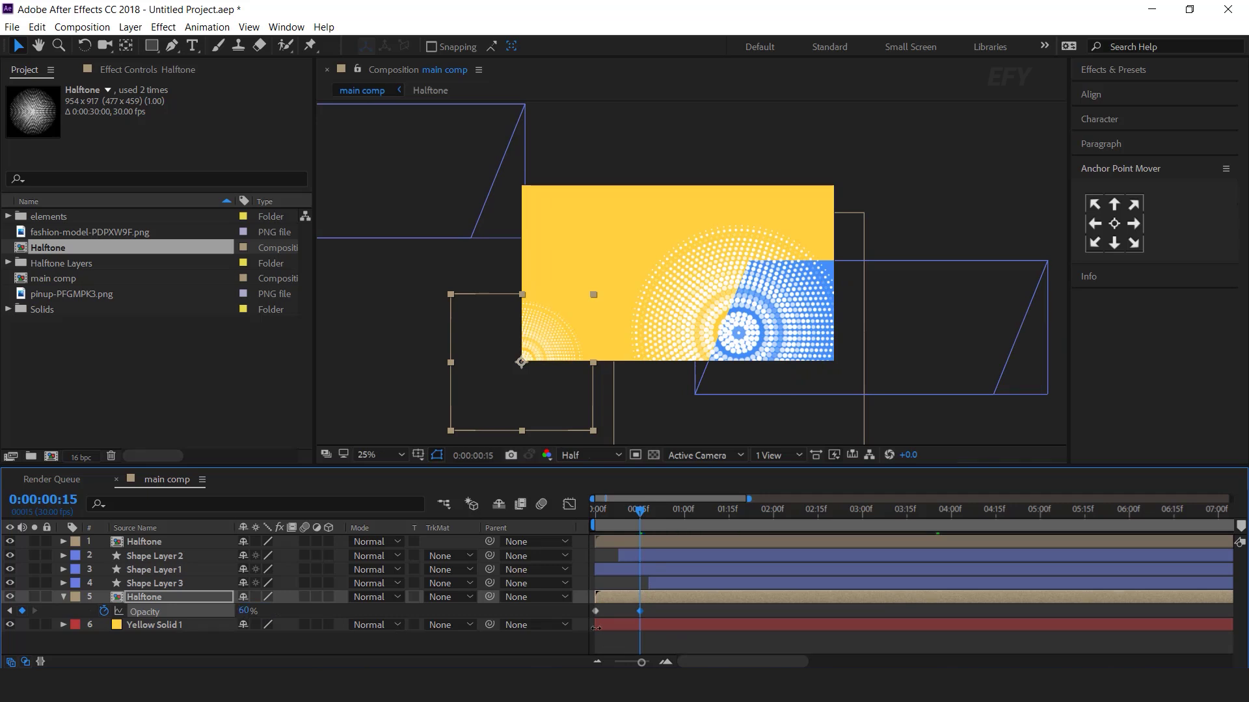
click(549, 641)
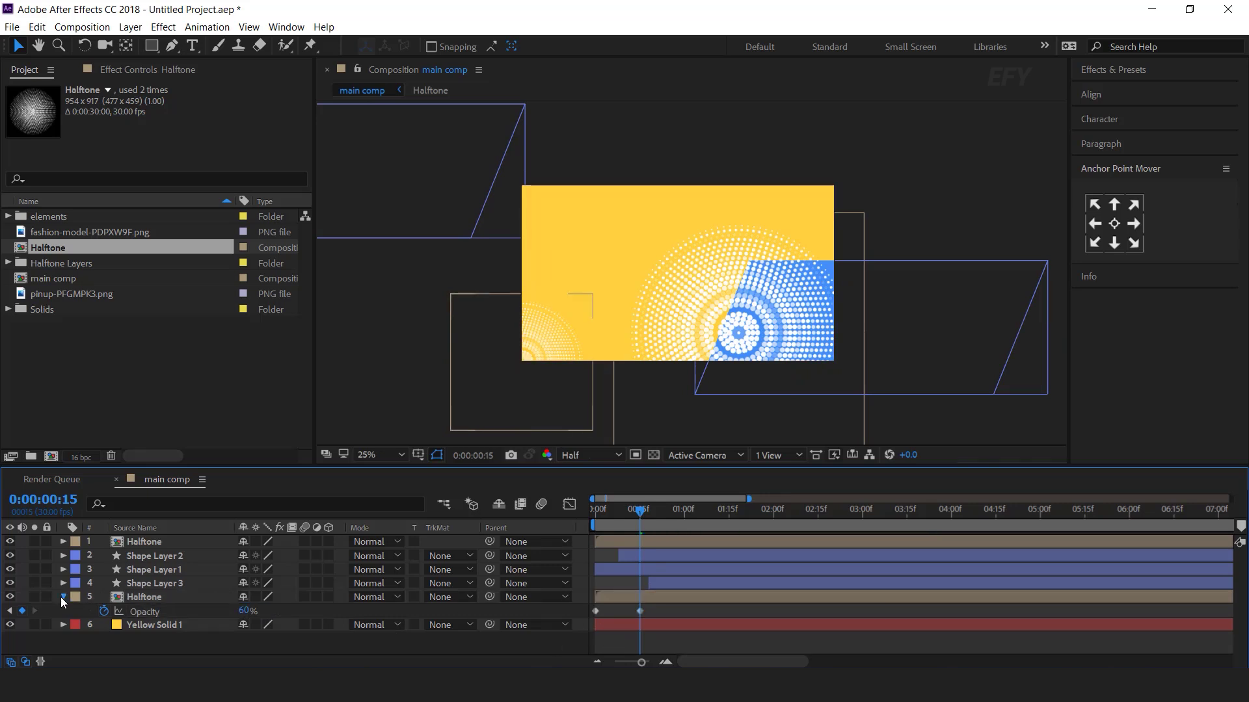
click(58, 597)
Add an Opacity keyframe of 0% at 0:00:00:00 to the large halftone layer at the top of the stack
click(159, 543)
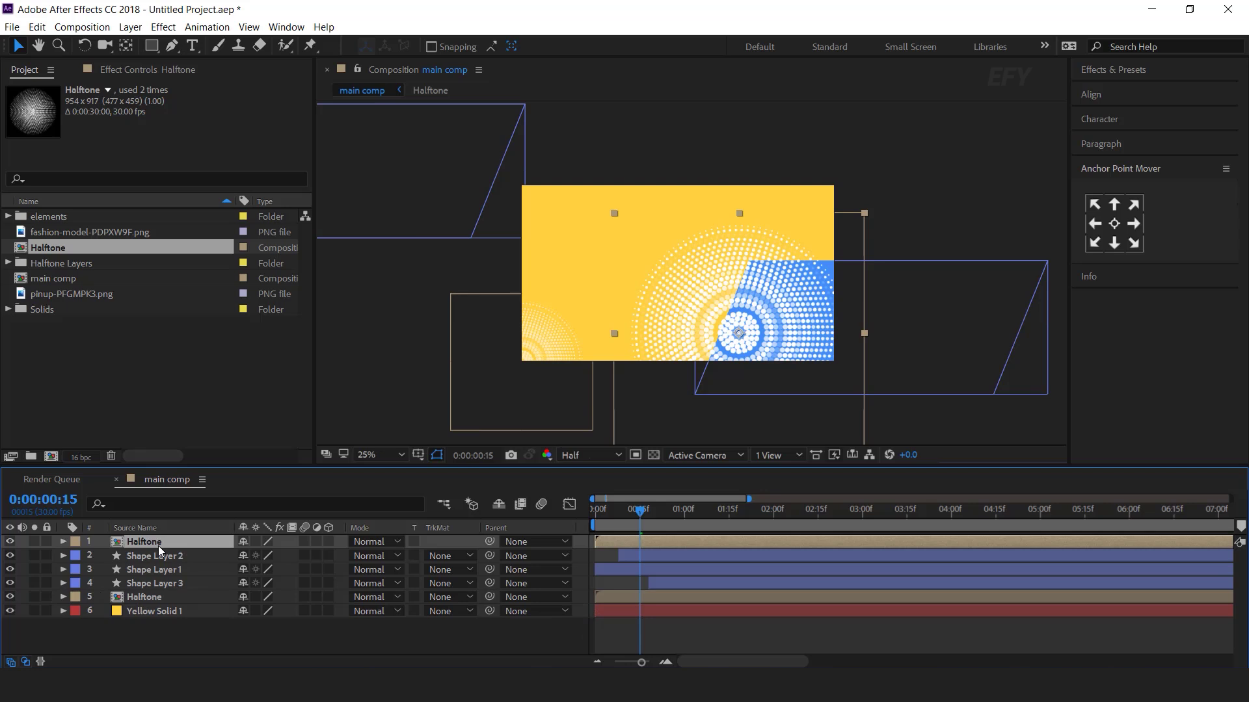
key(t)
key(Home)
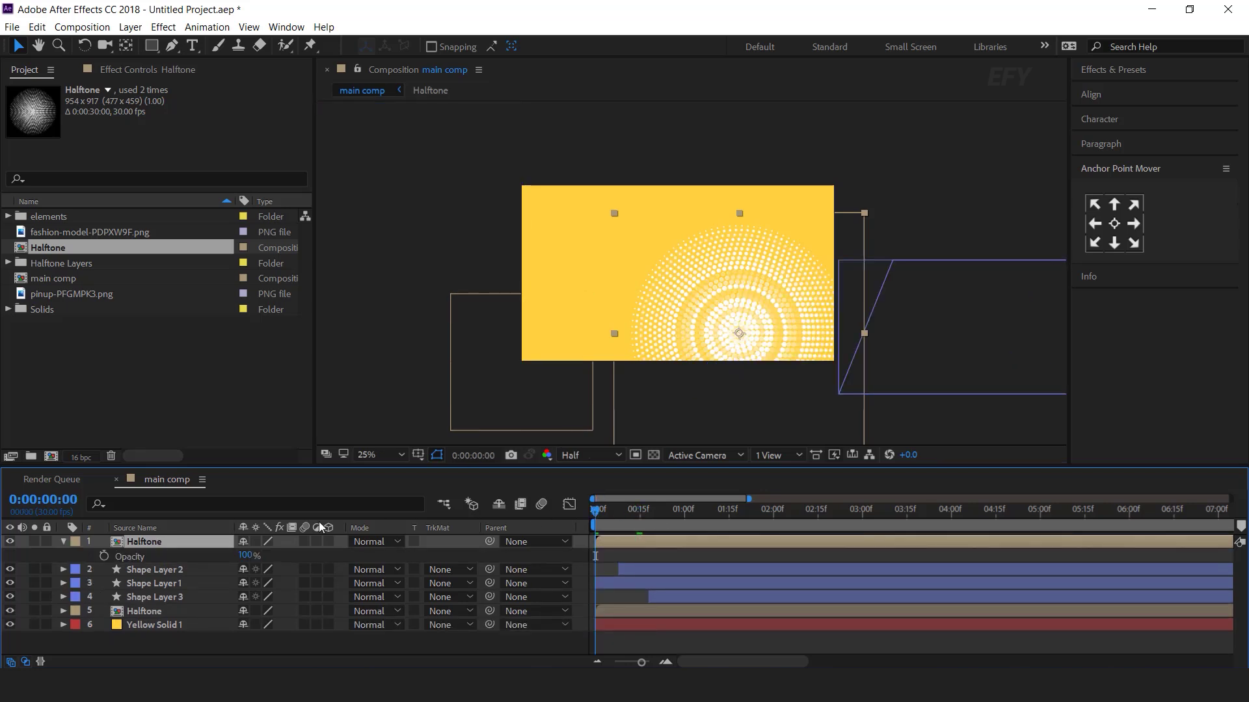
click(105, 557)
click(245, 556)
text(0)
key(Return)
Set the large halftone's Opacity to 60% at about 0:00:00:22
drag(595, 511, 661, 513)
click(245, 556)
text(60)
key(Return)
click(63, 542)
Delay the large halftone layer to start at about 0:00:00:12 and preview the scene from the beginning
drag(687, 542, 549, 524)
key(space)
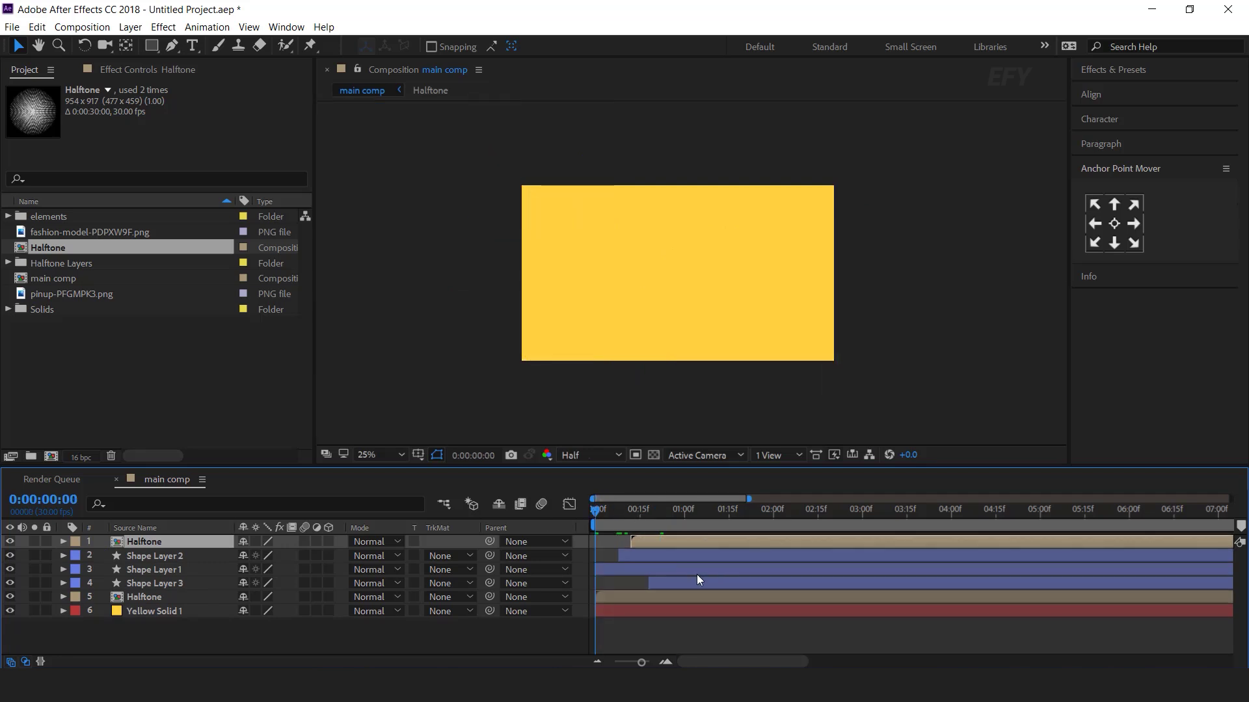
drag(655, 515, 726, 520)
click(544, 638)
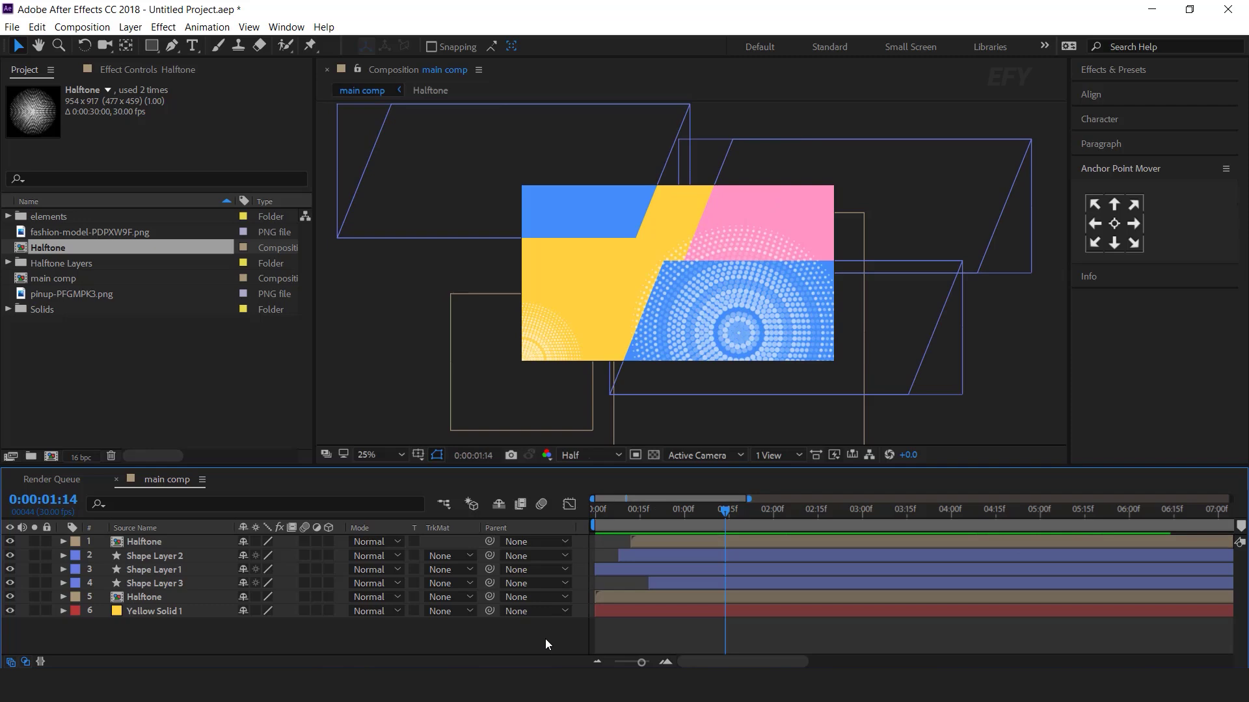
Create a new composition named image placeholder 1, 920 px wide and 1080 px high
click(143, 357)
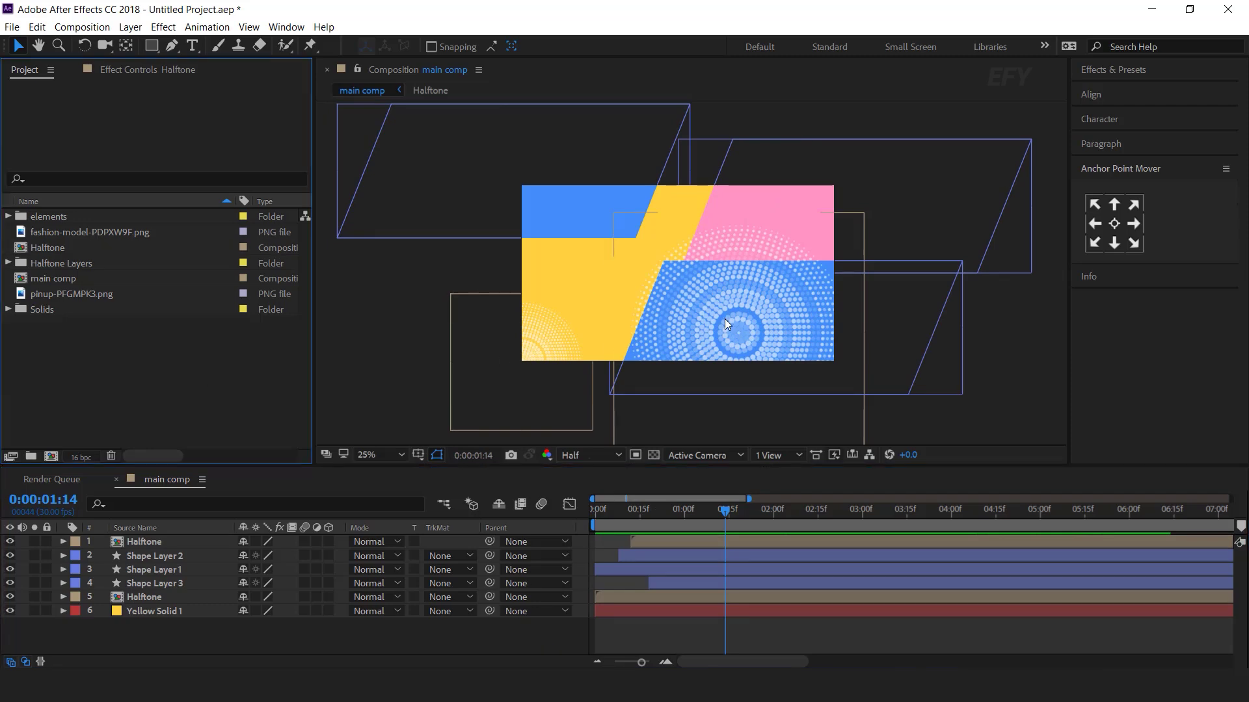
click(51, 456)
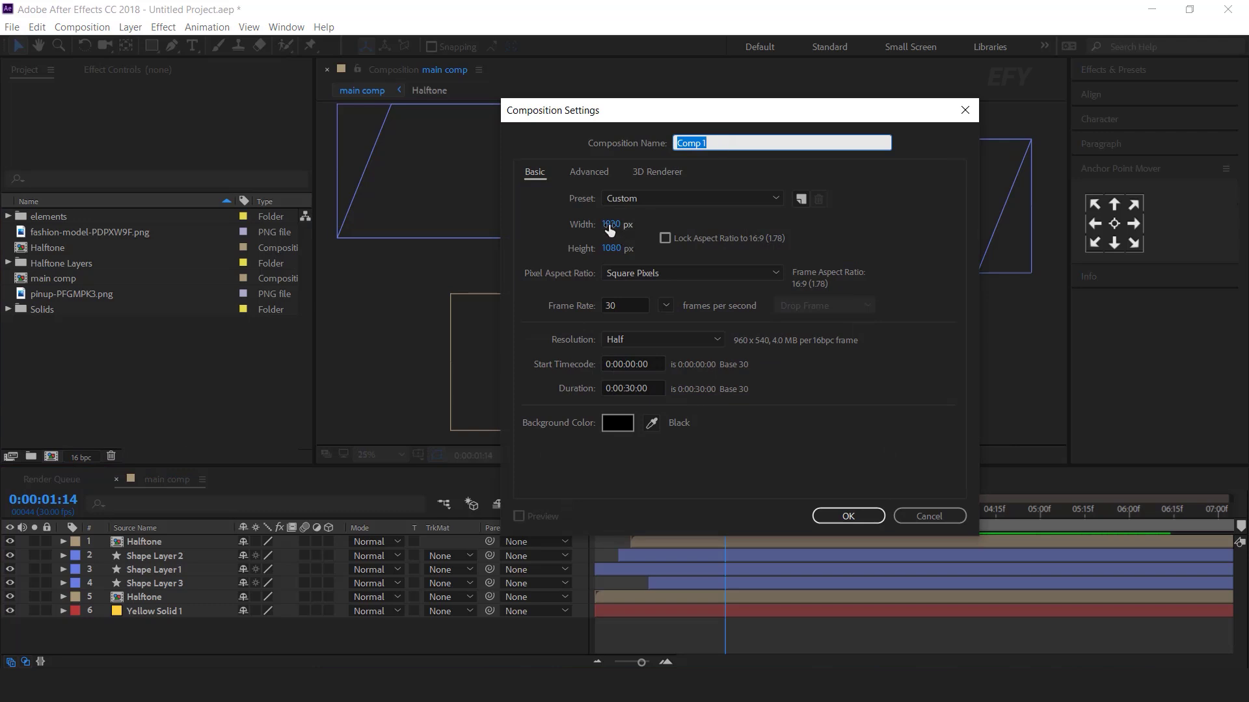
click(612, 225)
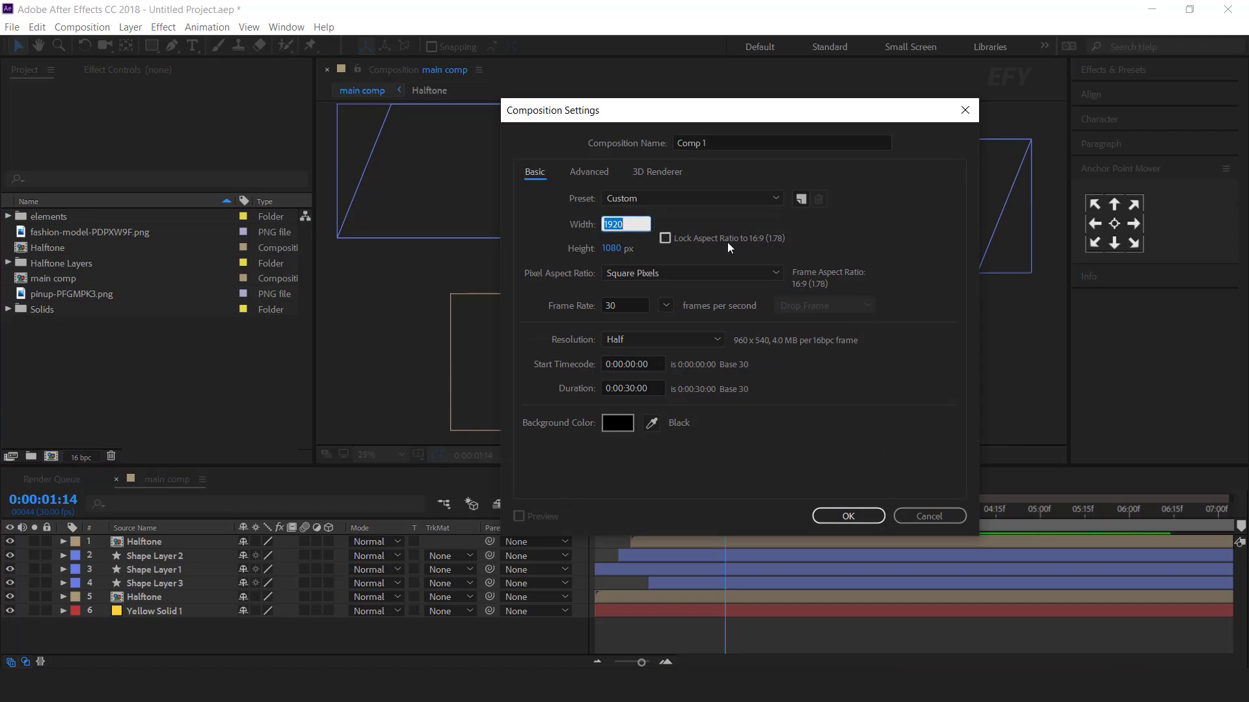
text(920)
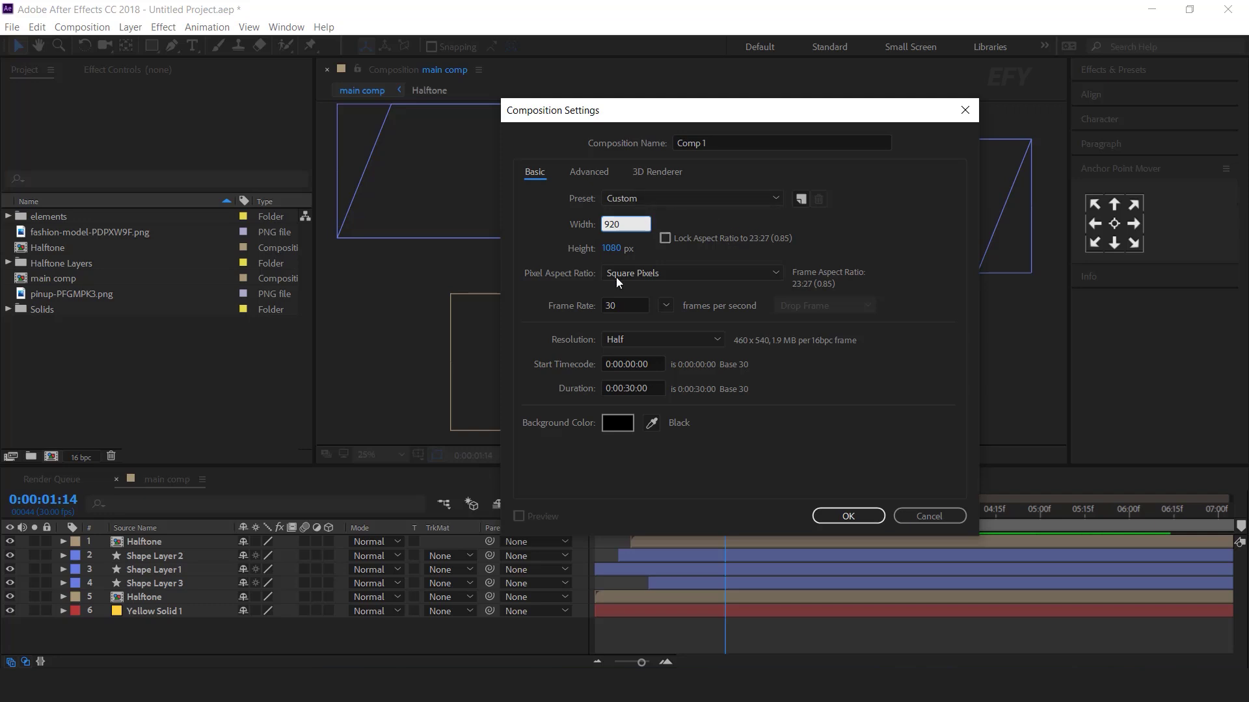
click(657, 149)
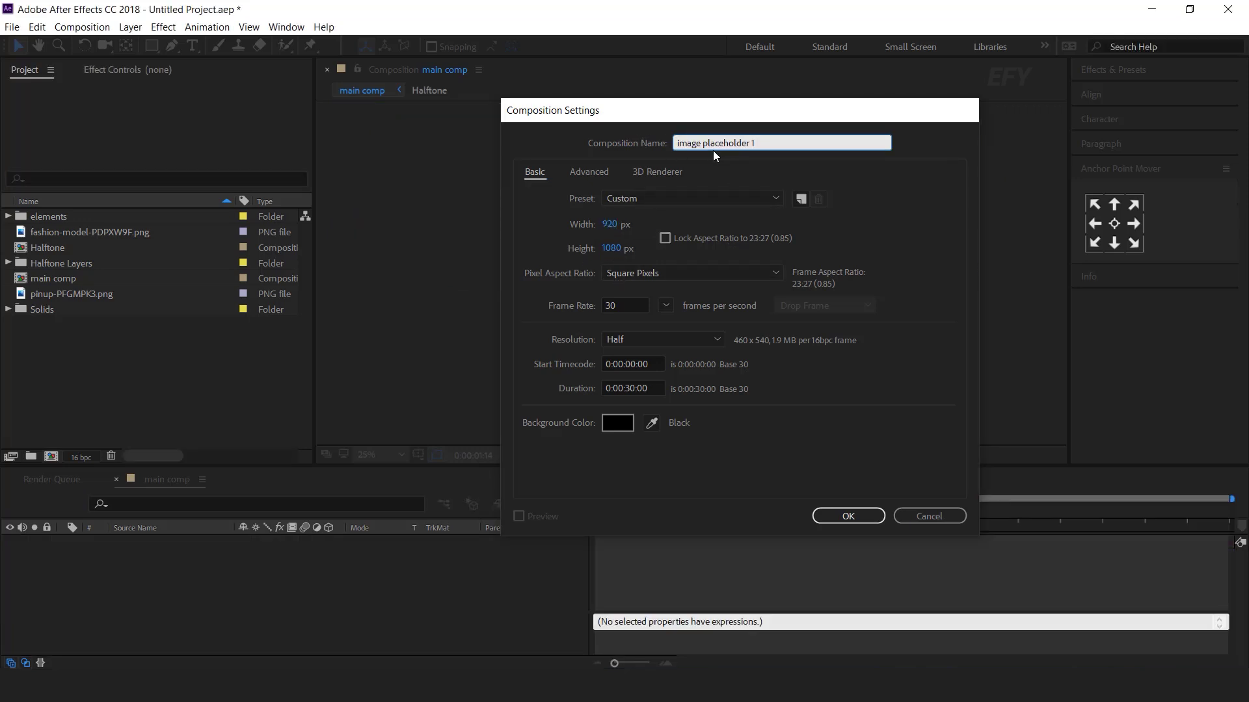
key(Return)
Add fashion-model-PDPXW9F.png to image placeholder 1, scale it down to fit the frame height, and close the composition
click(71, 234)
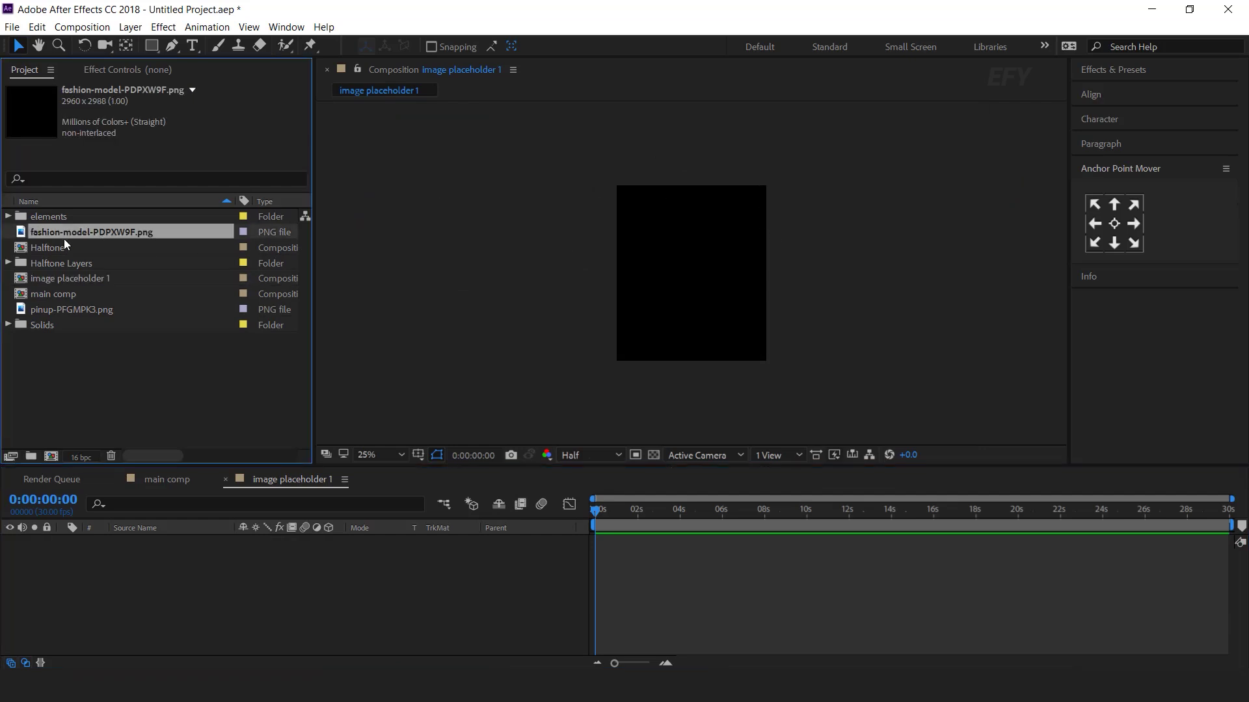
drag(93, 232, 322, 597)
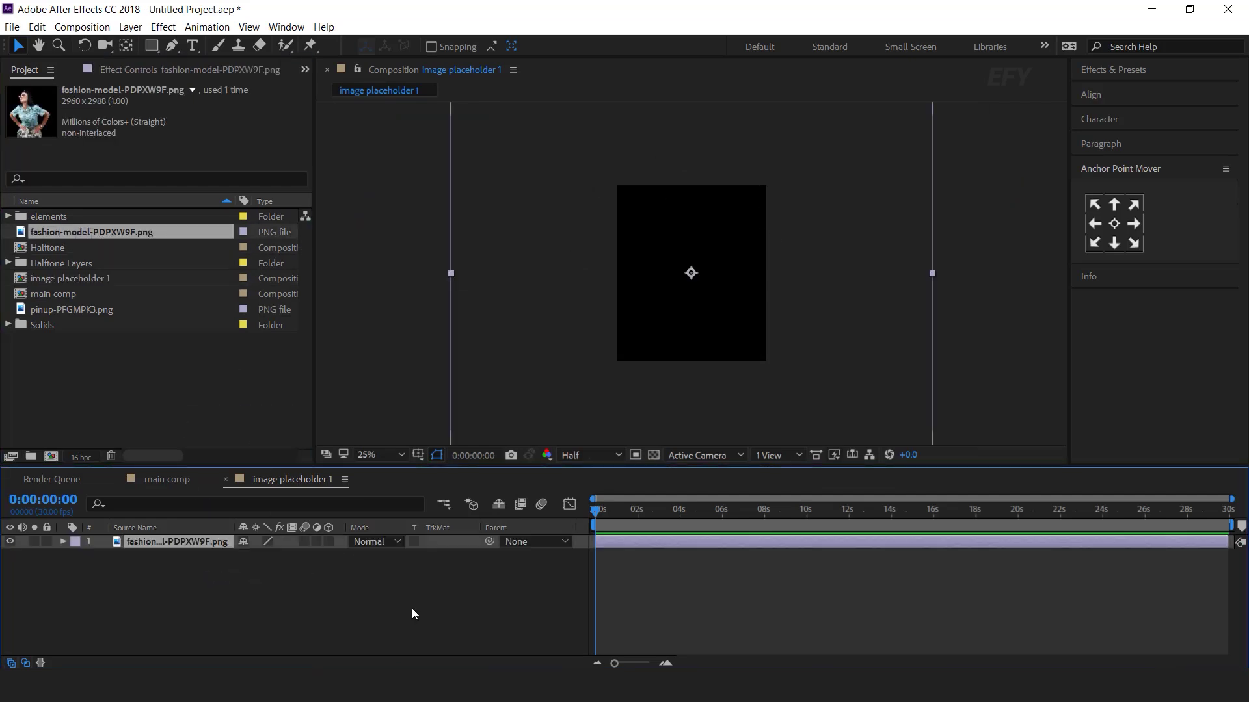
drag(934, 278, 781, 286)
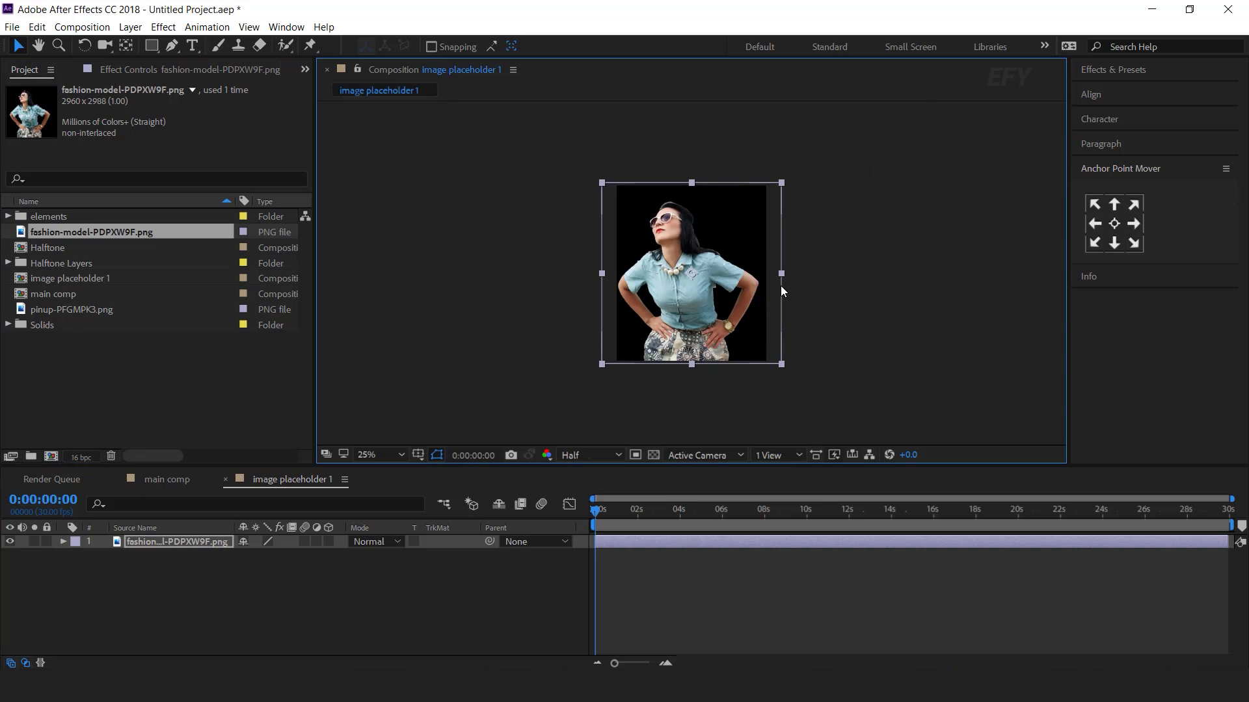
click(225, 480)
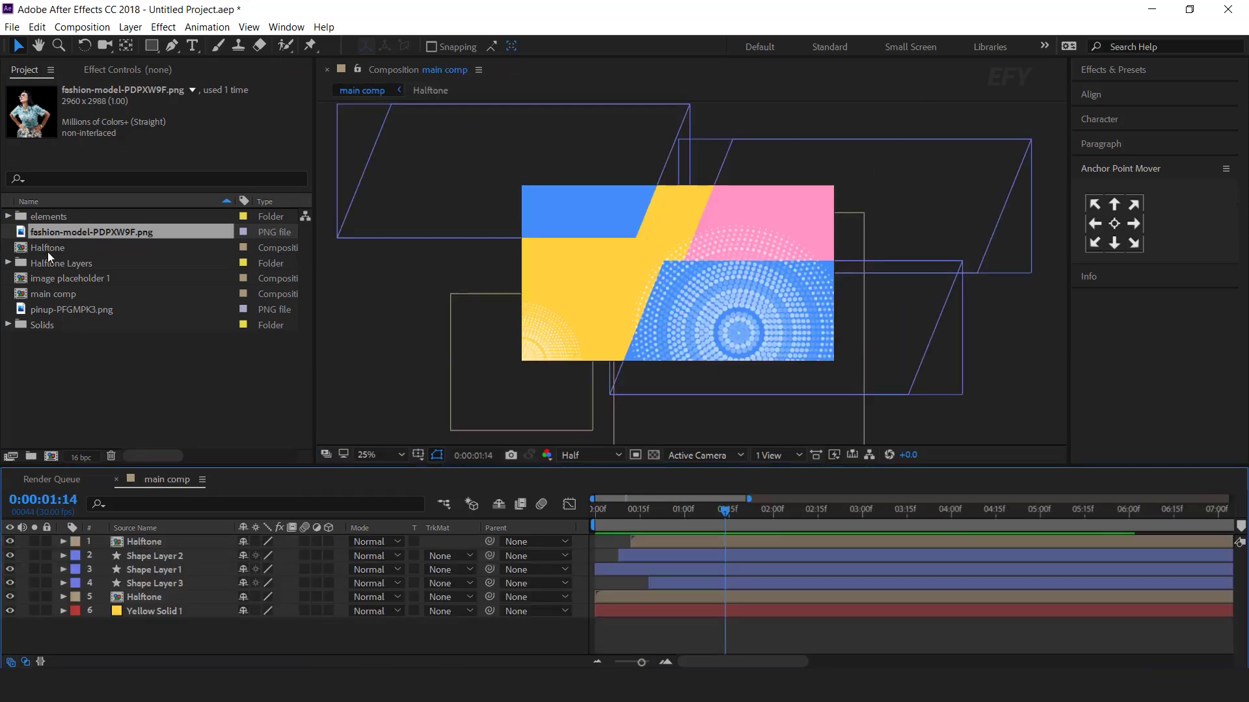
Place image placeholder 1 at the top of main comp's layers and position it over the large halftone at 1320, 688
click(23, 280)
drag(150, 486, 166, 539)
drag(668, 299, 729, 324)
key(Return)
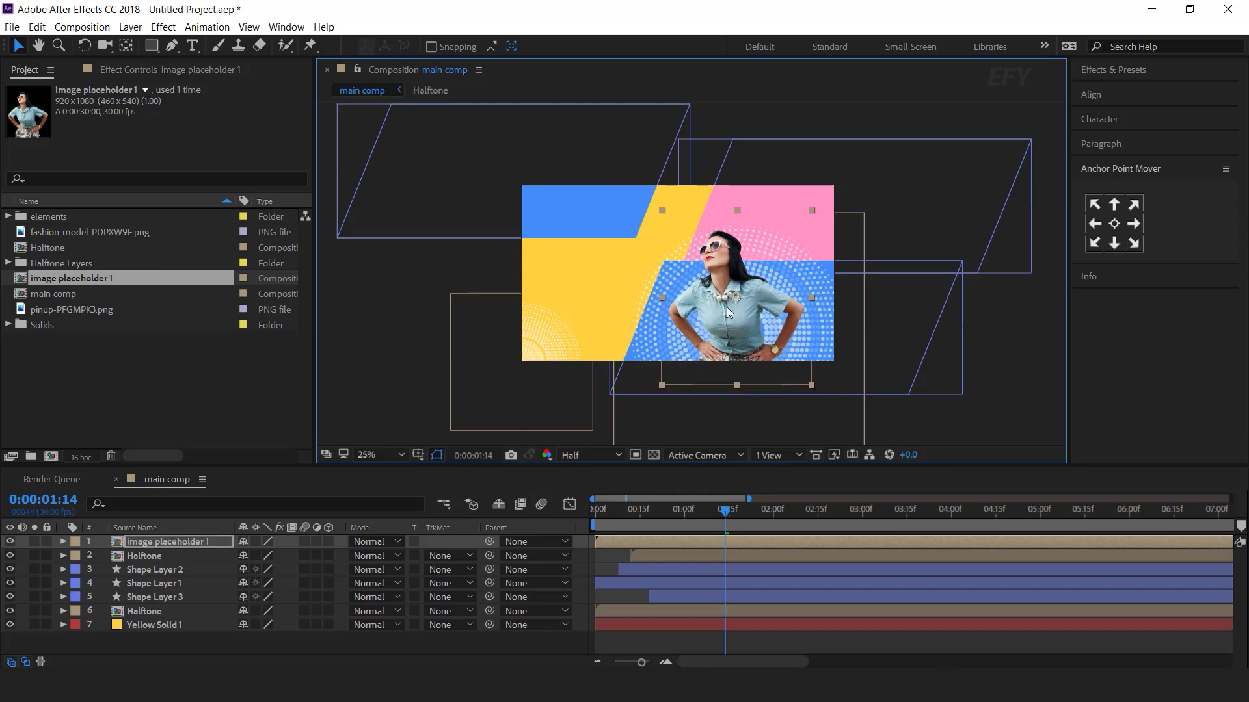
Keyframe image placeholder 1's Position at 0:00:01:00, and move it below the frame to 1320, 1664 at 0:00:00:00
drag(618, 520, 513, 524)
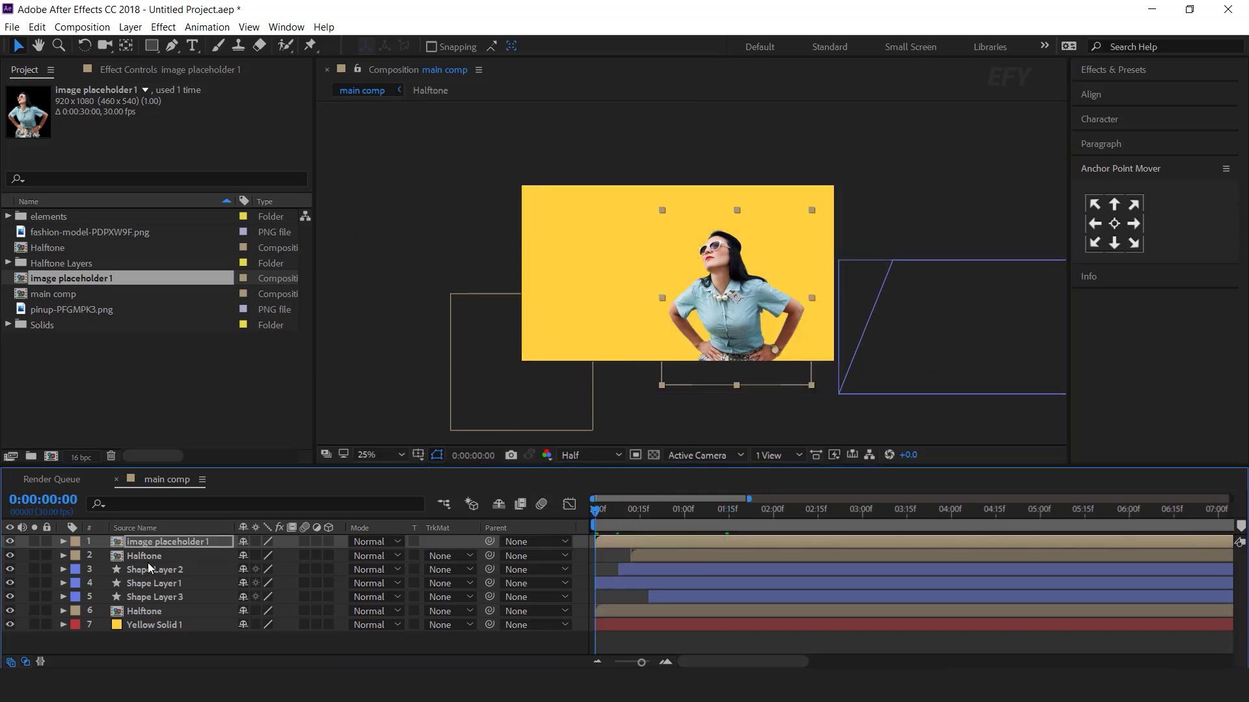
key(p)
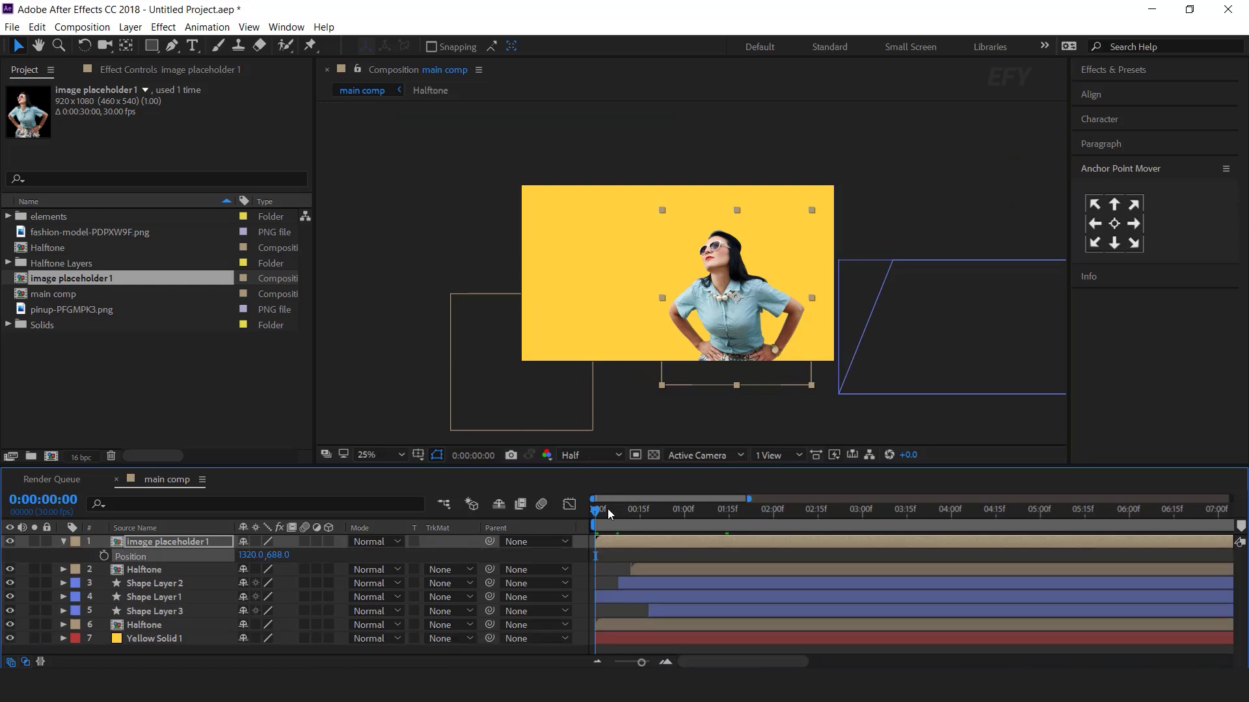
click(684, 510)
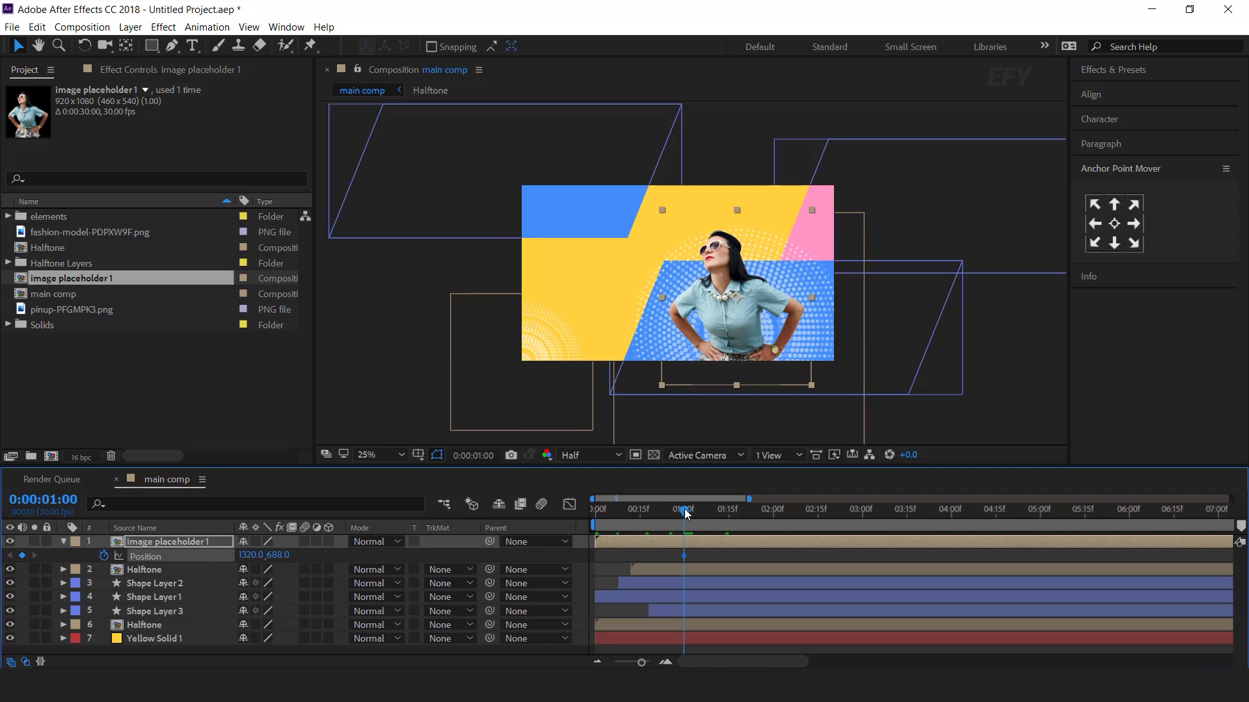
key(Home)
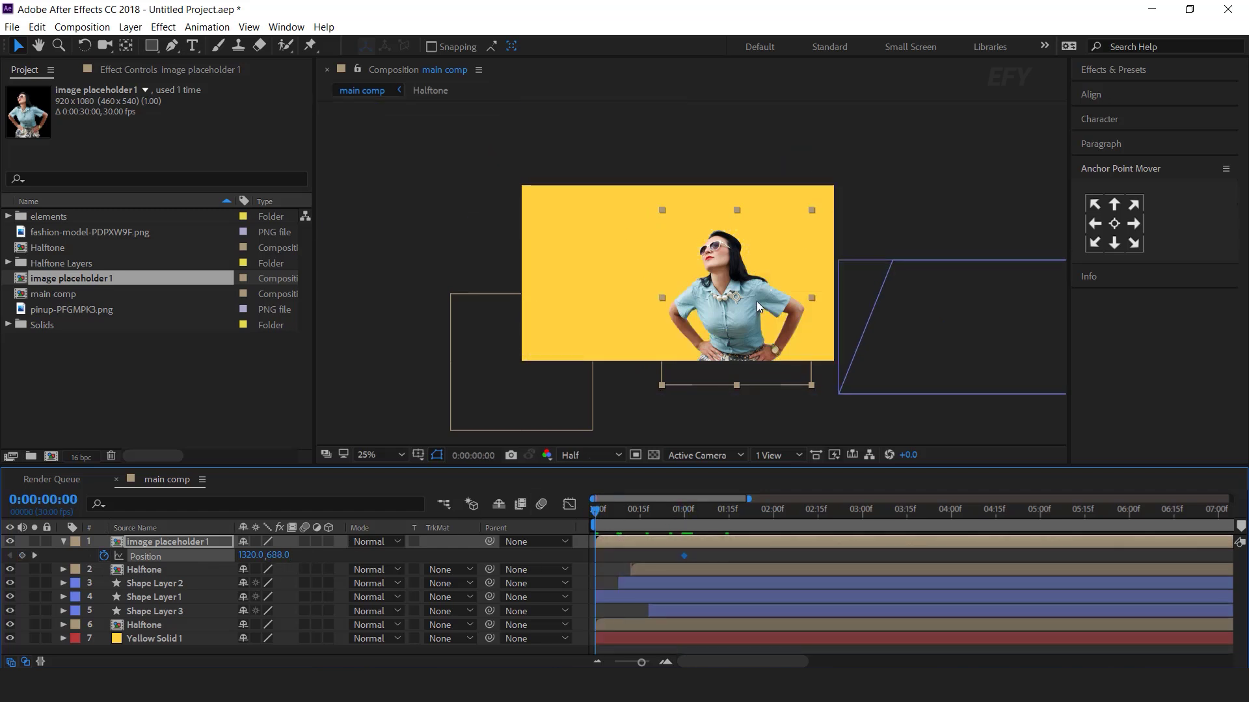
drag(756, 302, 773, 460)
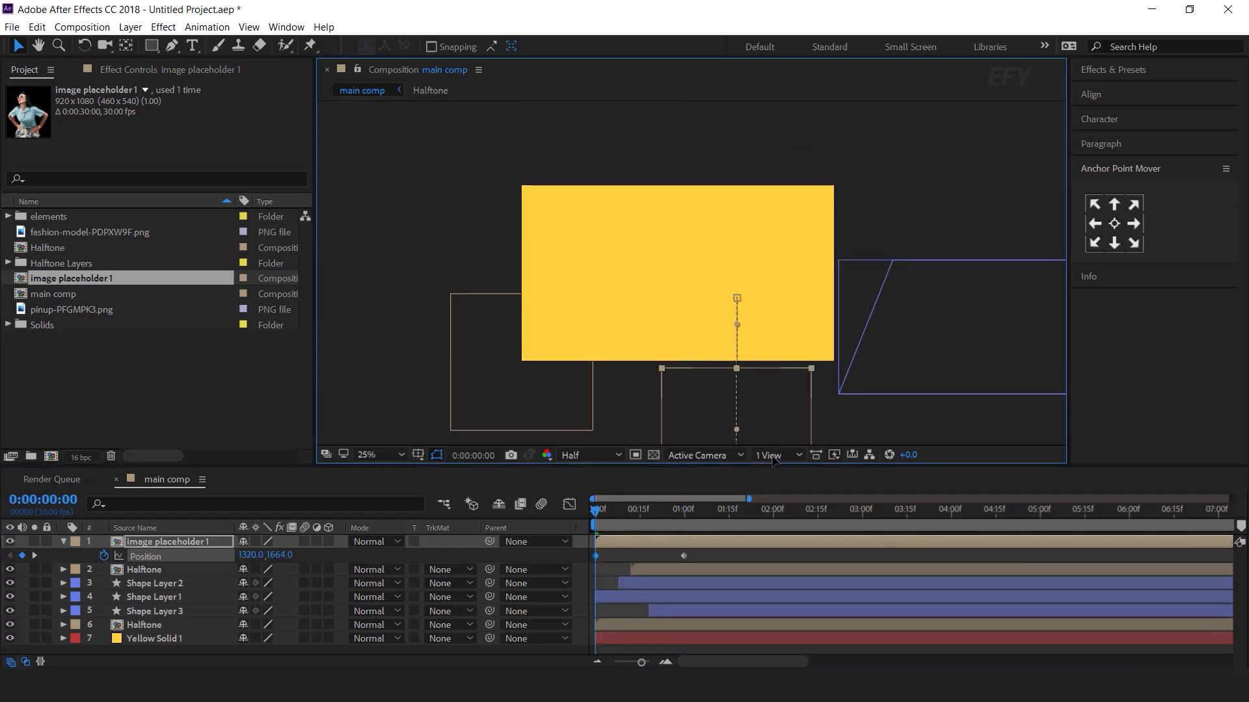
Apply Easy Ease to image placeholder 1's first Position keyframe and extend its influence in the graph editor so the speed peaks near the end
click(694, 555)
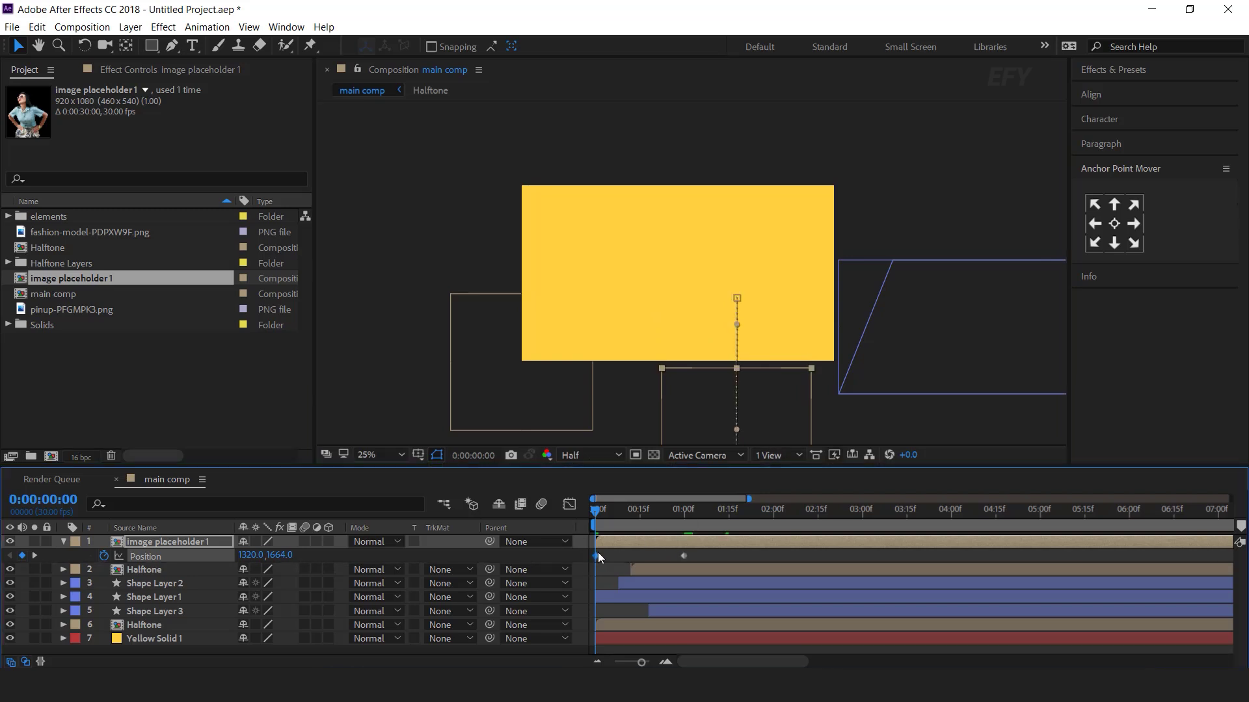
right_click(593, 556)
mouse_move(657, 544)
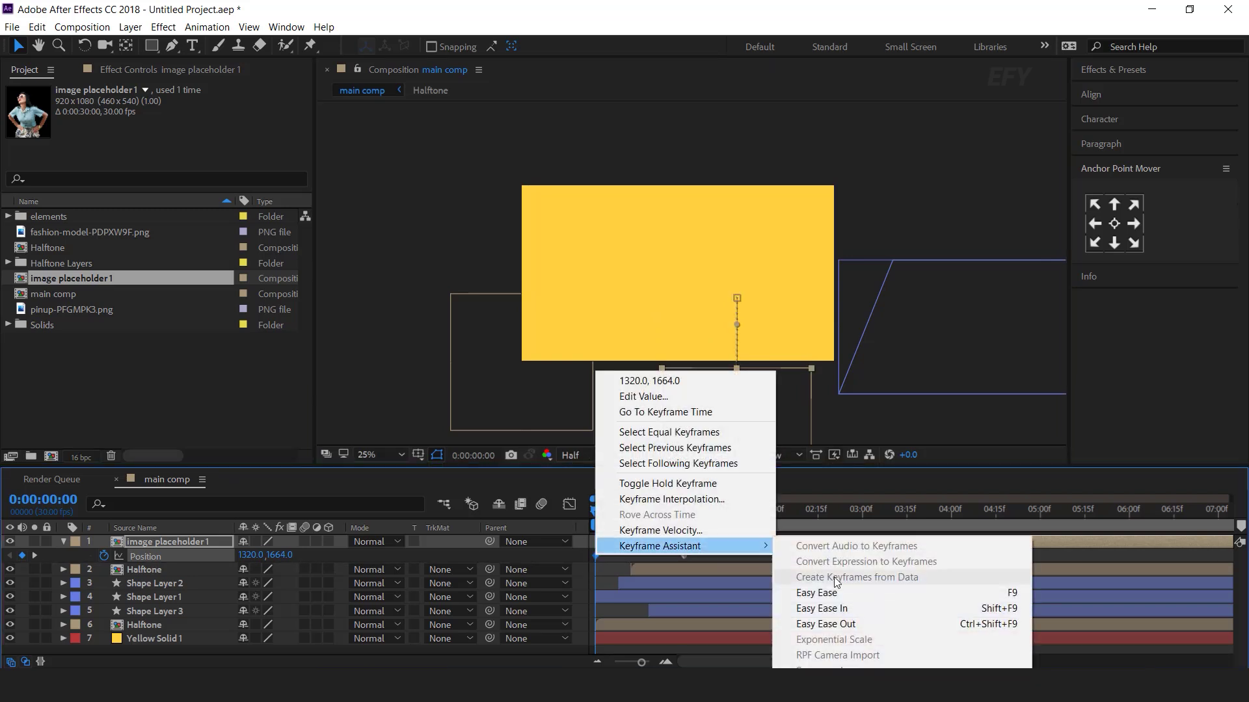
click(813, 592)
click(570, 505)
drag(610, 605, 639, 605)
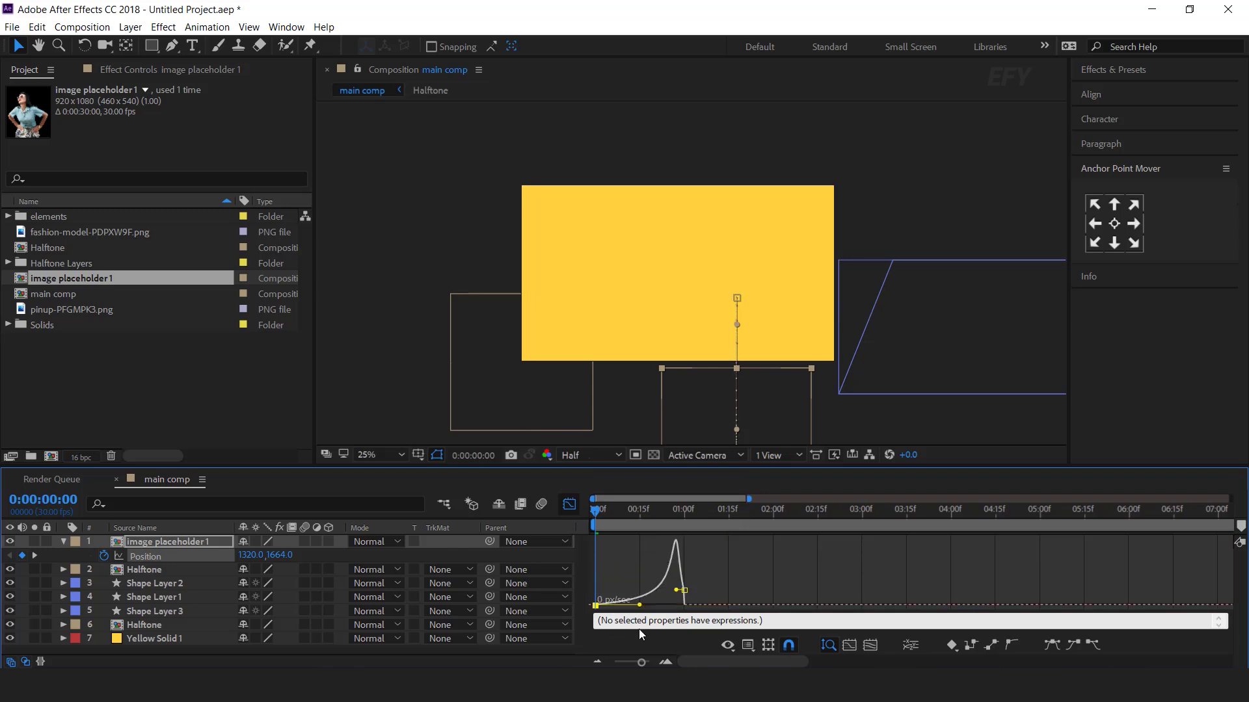
click(571, 505)
Copy the whole expression from Bounce script.txt in Notepad, apply it to image placeholder 1's Position in After Effects, and preview the bounce
key(alt+Tab)
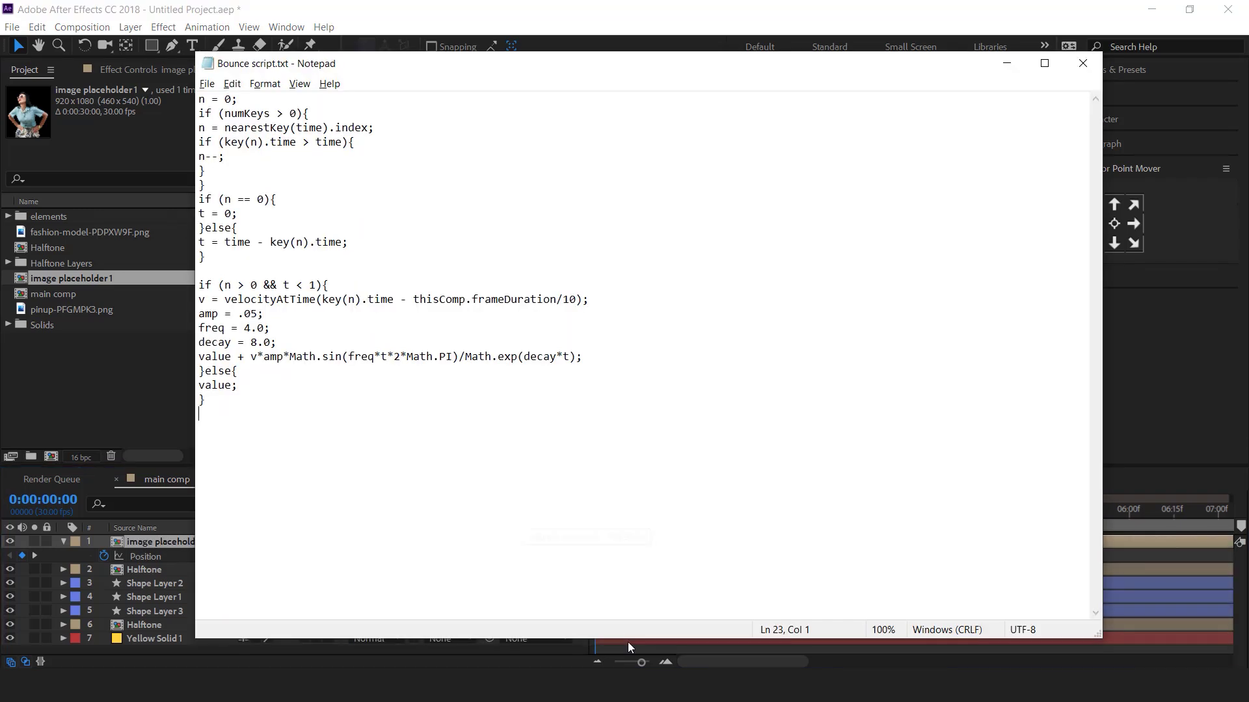
key(ctrl+a)
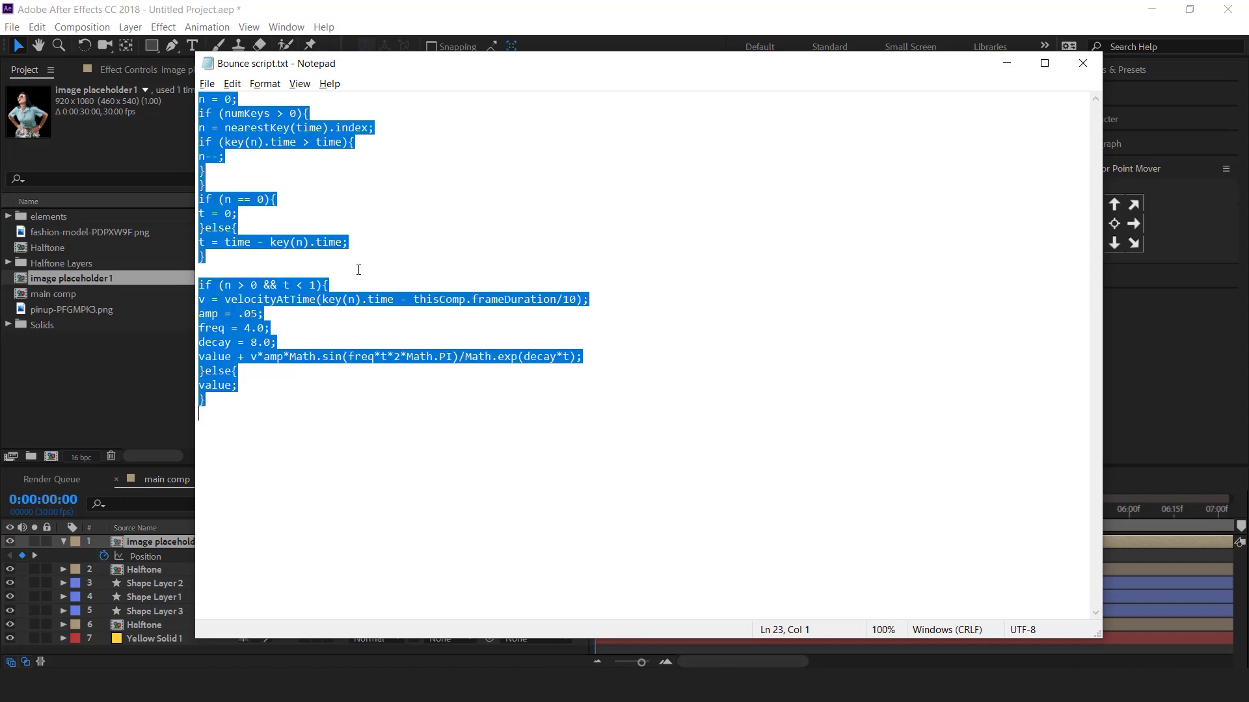
click(1007, 63)
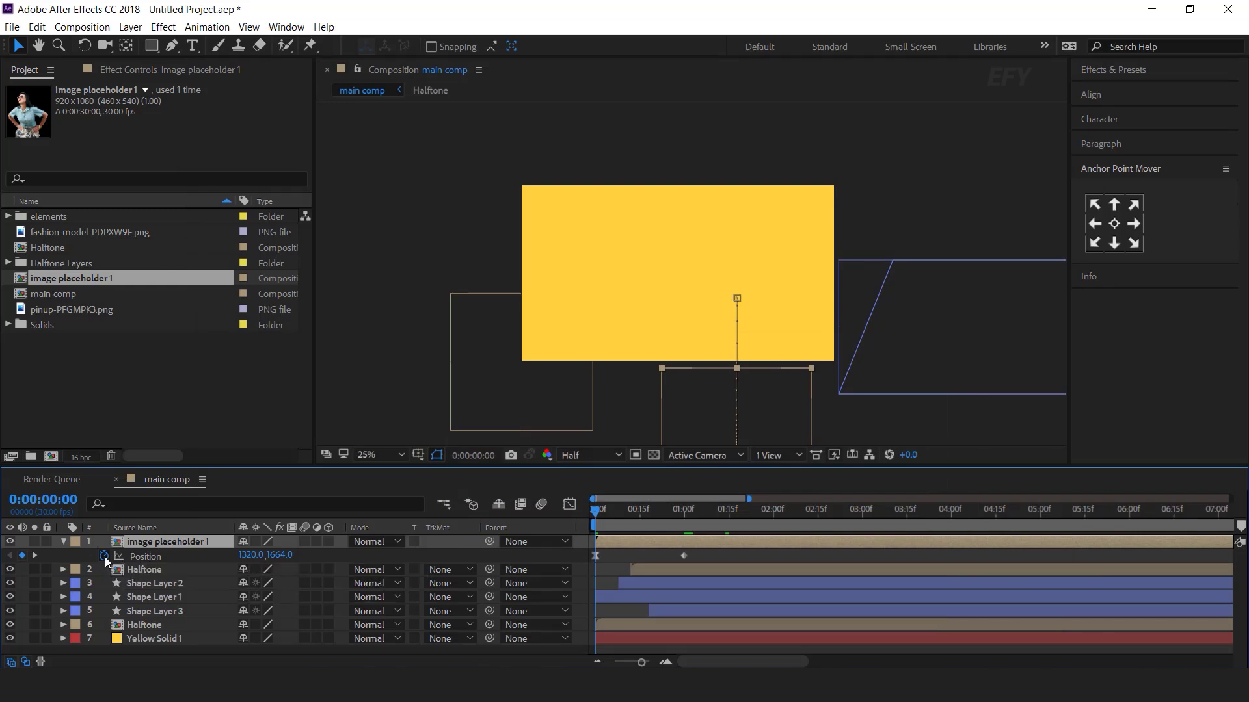
alt+click(104, 557)
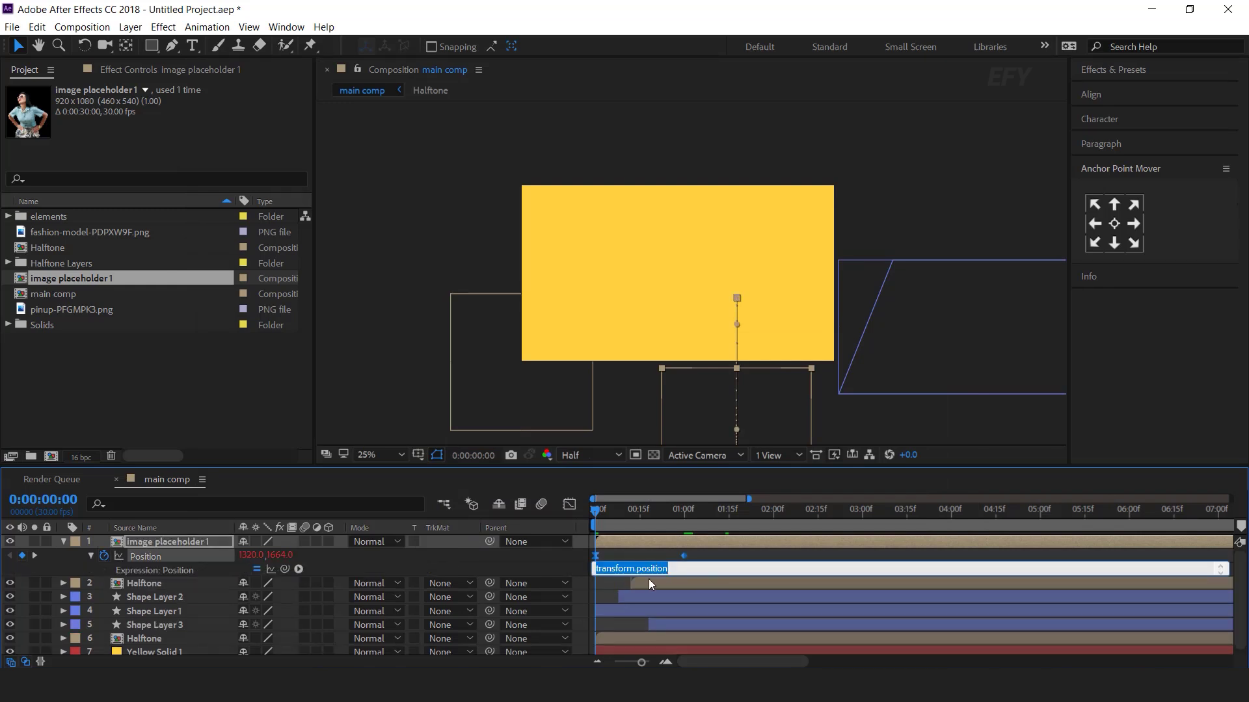
key(ctrl+v)
click(646, 545)
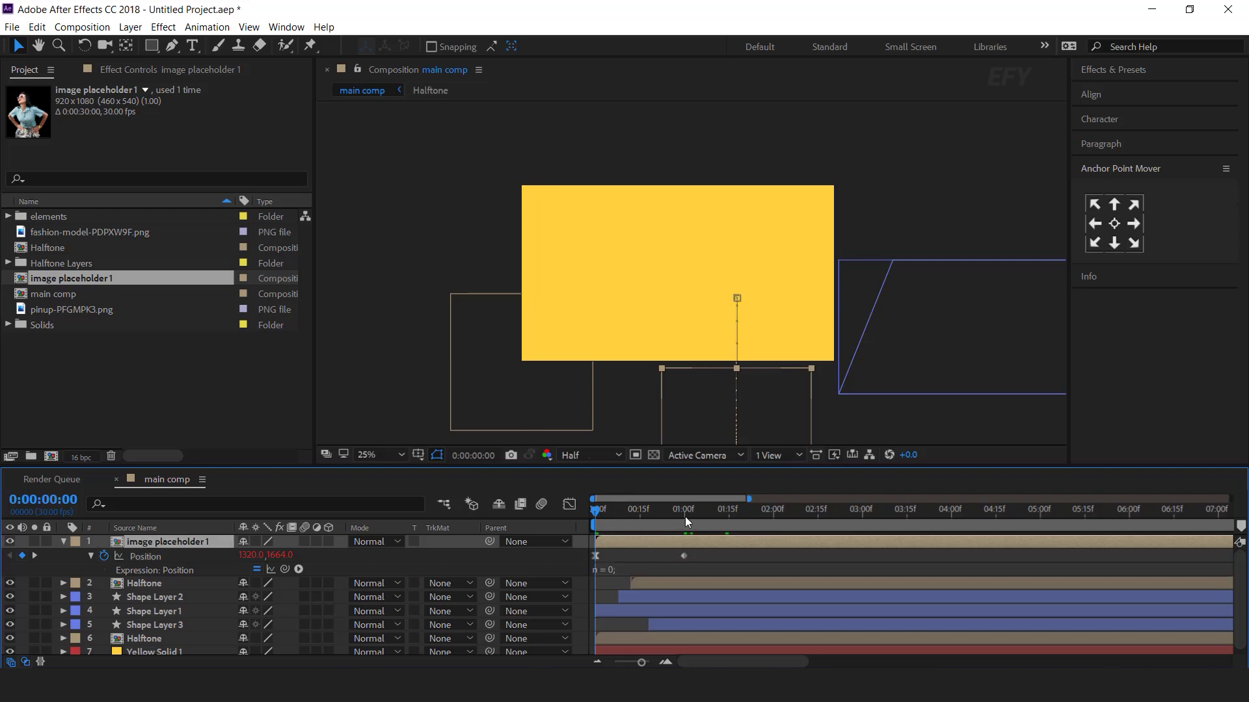
key(space)
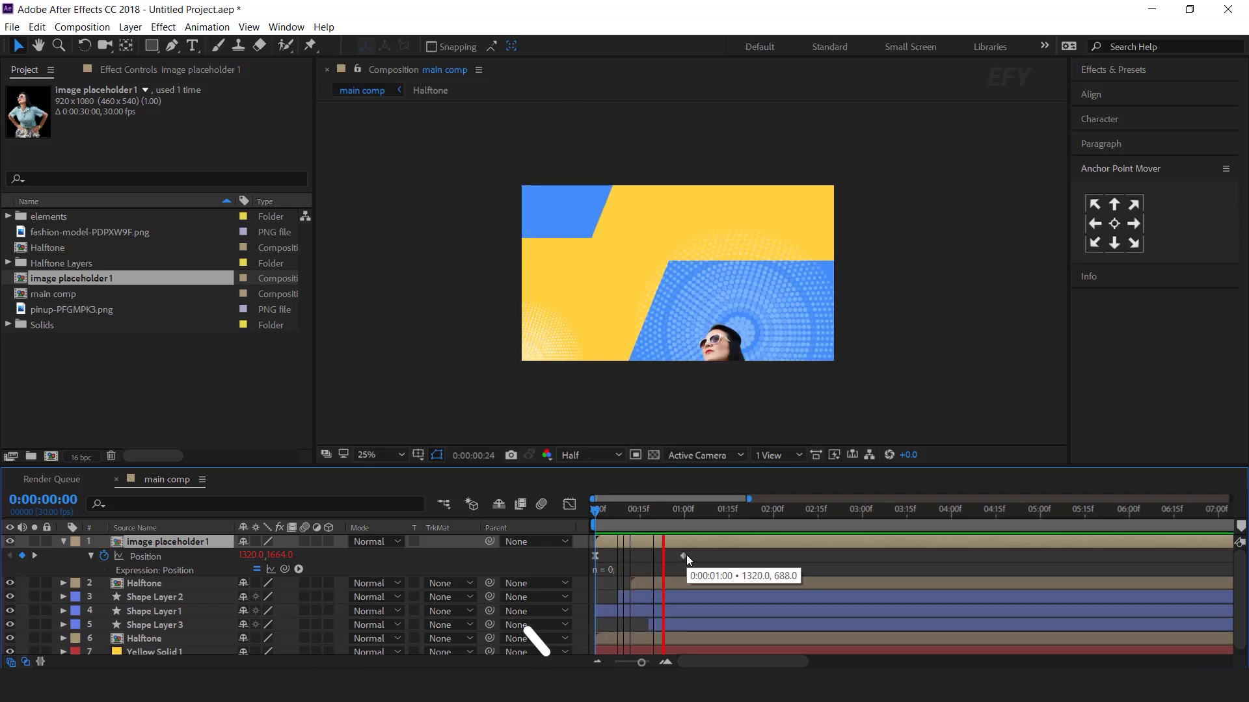
Move image placeholder 1's second Position keyframe earlier to about 0:00:00:17 and preview the faster entrance
click(634, 510)
key(equal)
drag(771, 555, 689, 556)
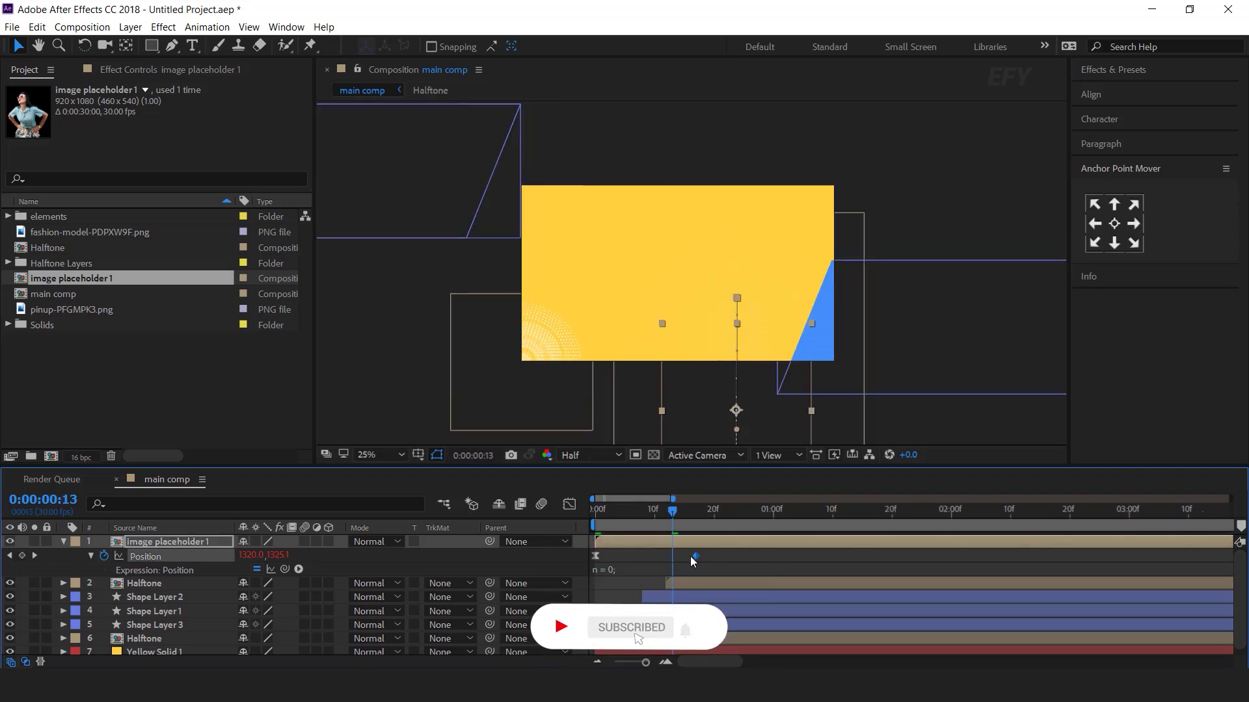
key(space)
Shift the image placeholder 1 layer later in time so that it starts at 0:00:00:10, and preview the timing
click(643, 512)
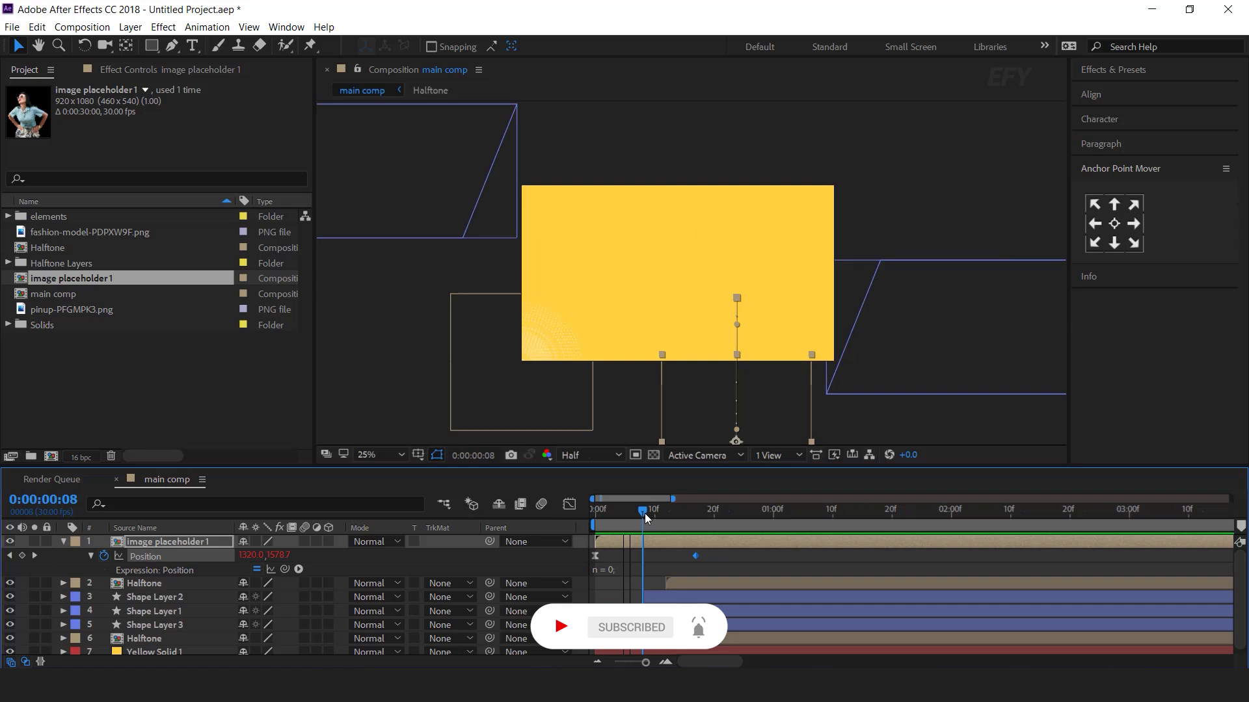
drag(718, 545, 744, 545)
drag(642, 512, 579, 524)
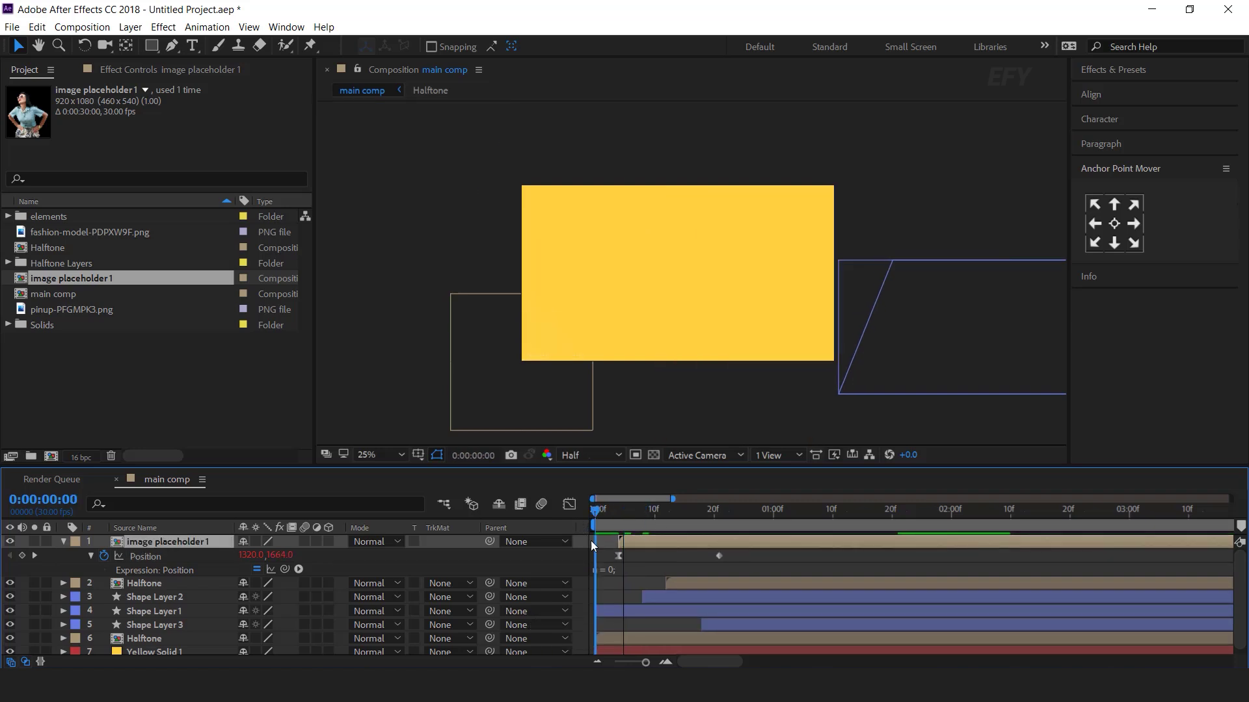
click(730, 515)
drag(746, 542, 782, 542)
key(space)
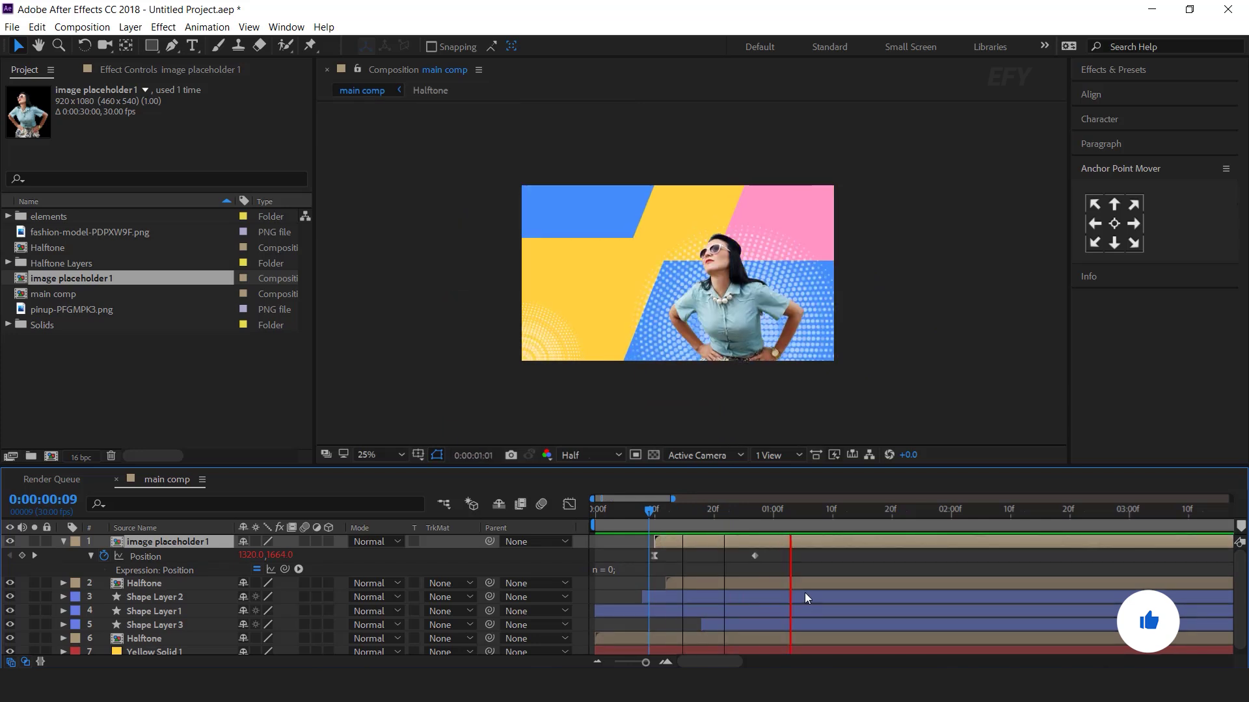
drag(668, 510, 782, 517)
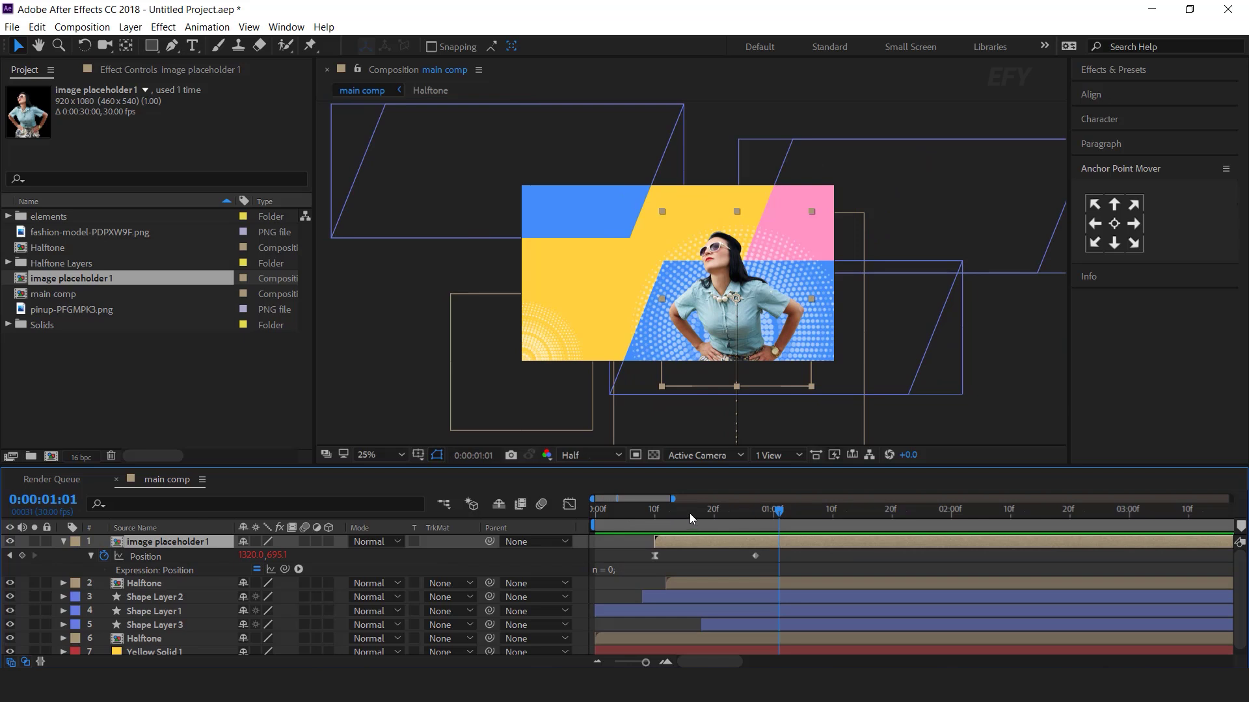
drag(692, 508, 655, 520)
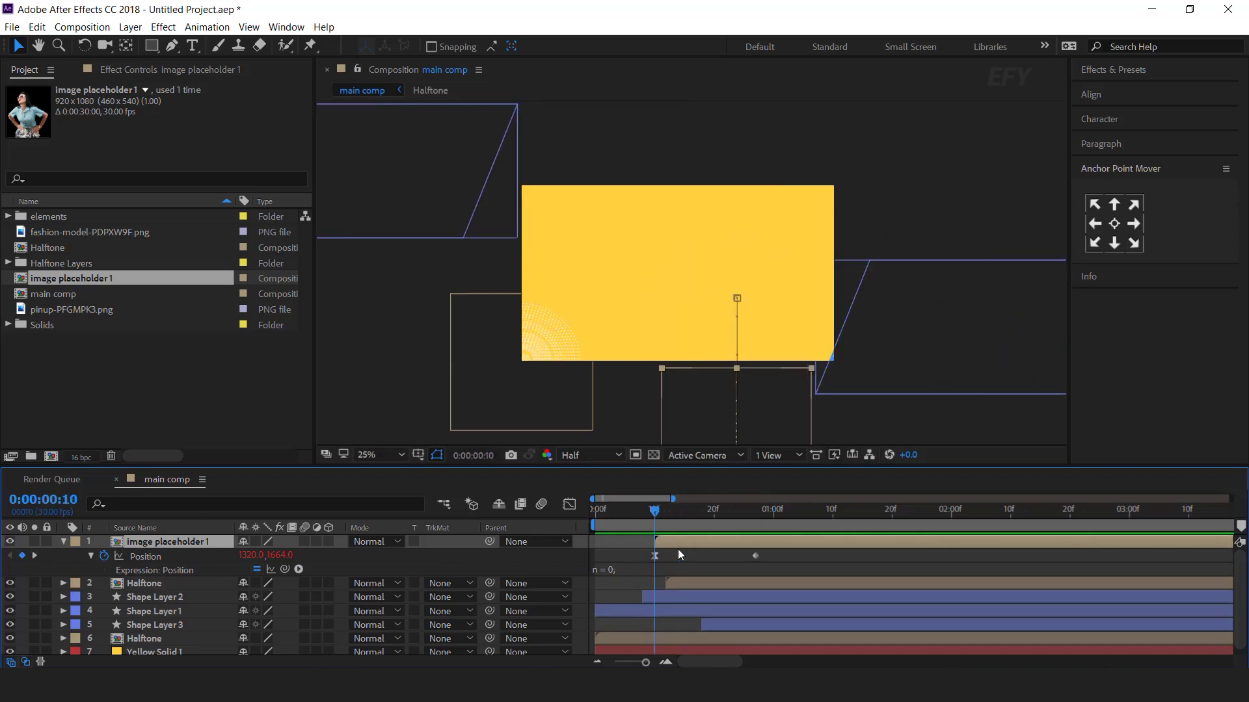
Keyframe image placeholder 1's Scale at 100% at 0:00:00:10 and 120% at 0:00:10:01, and preview the slow zoom
key(s)
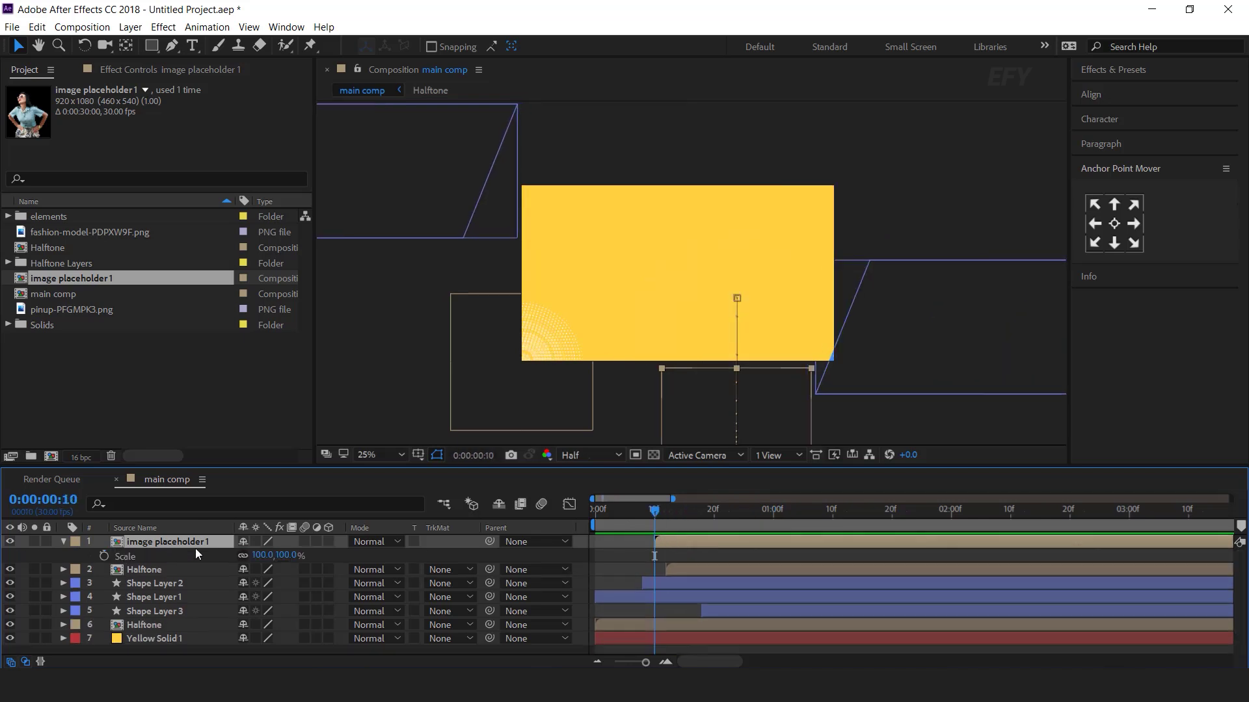
click(102, 558)
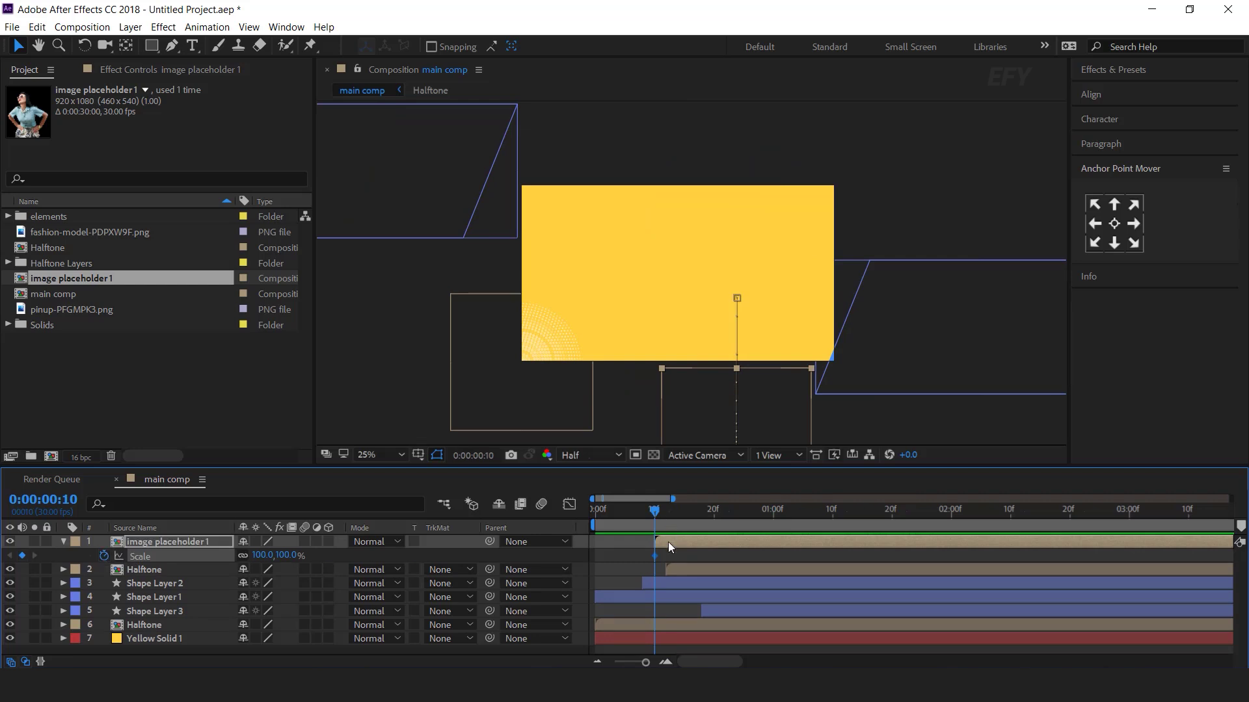
key(minus)
drag(615, 511, 1107, 518)
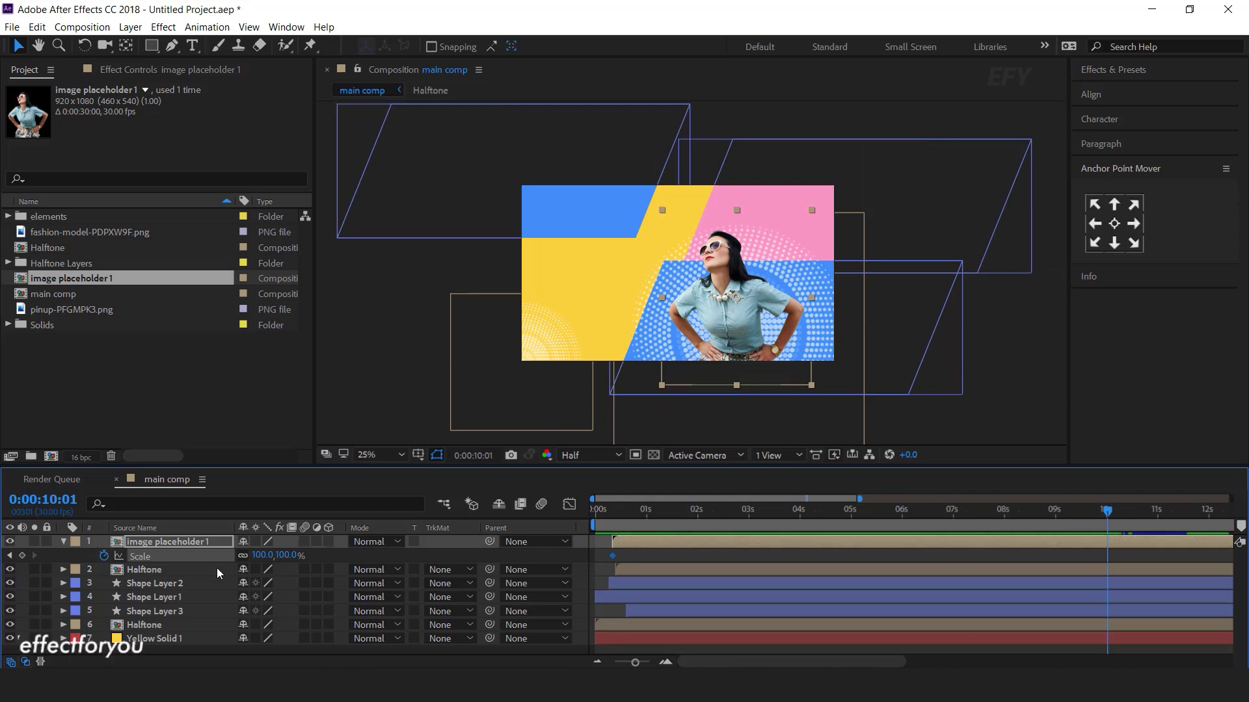
click(287, 555)
text(120)
key(Return)
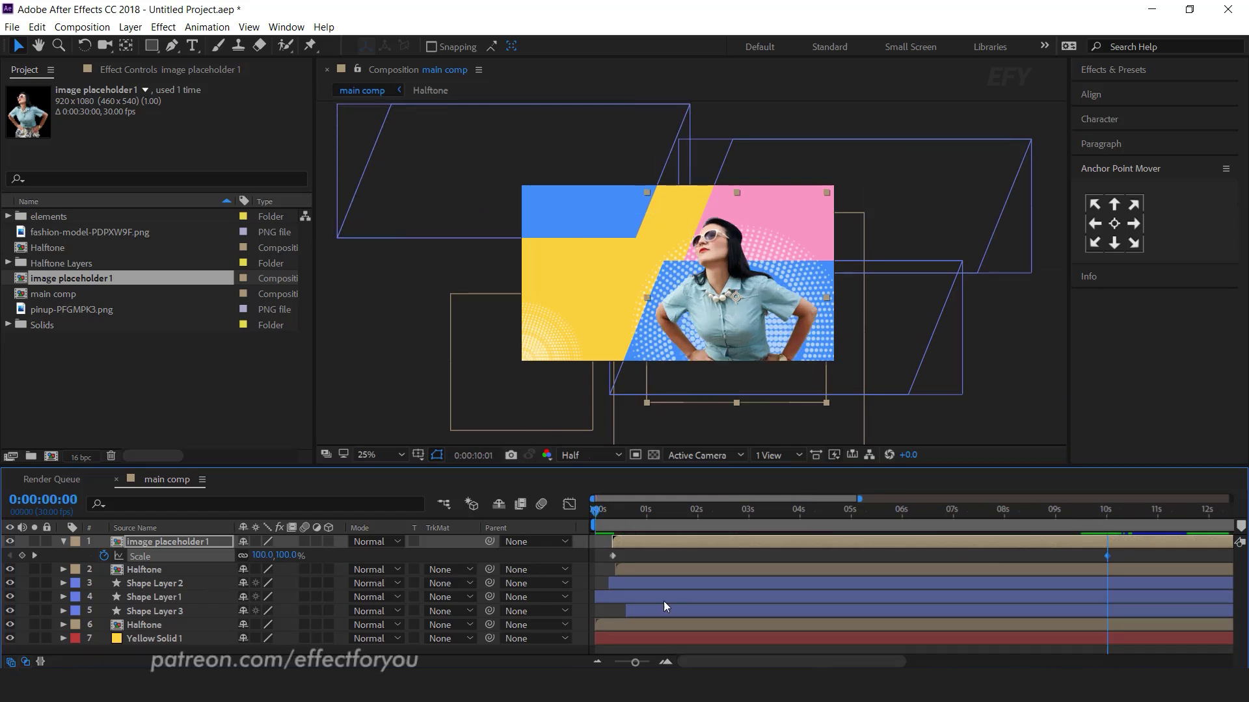
key(Home)
key(space)
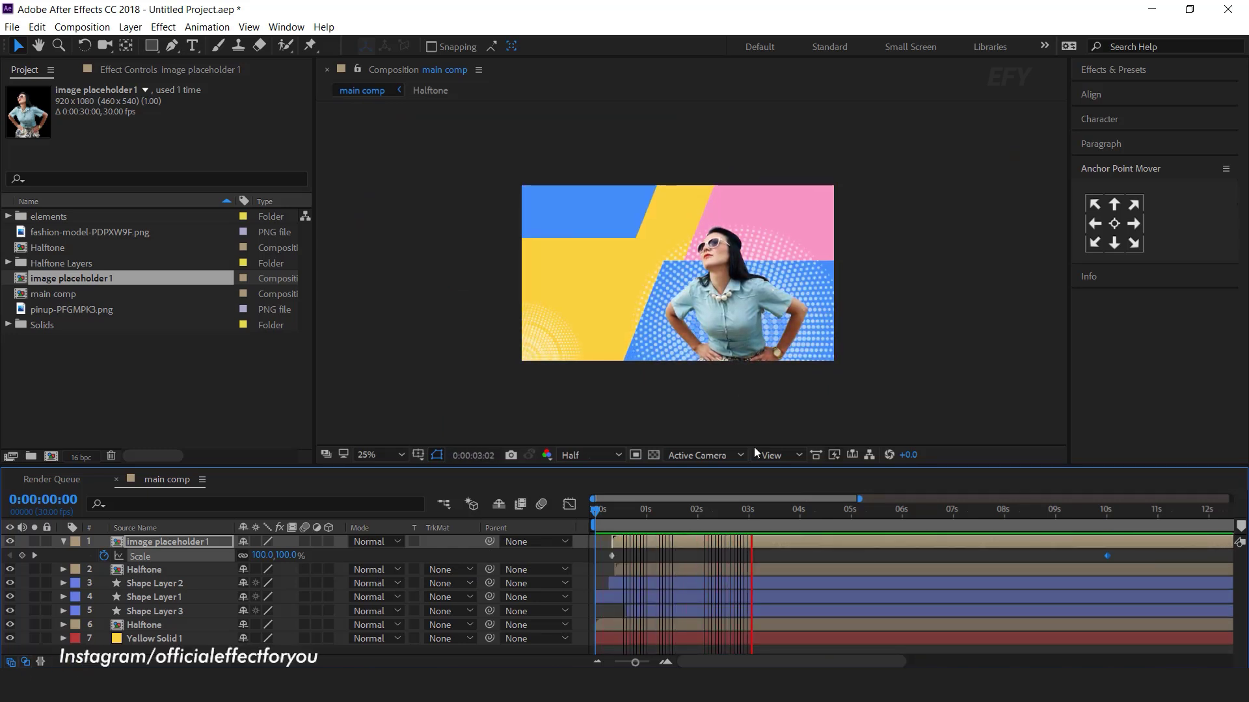
key(space)
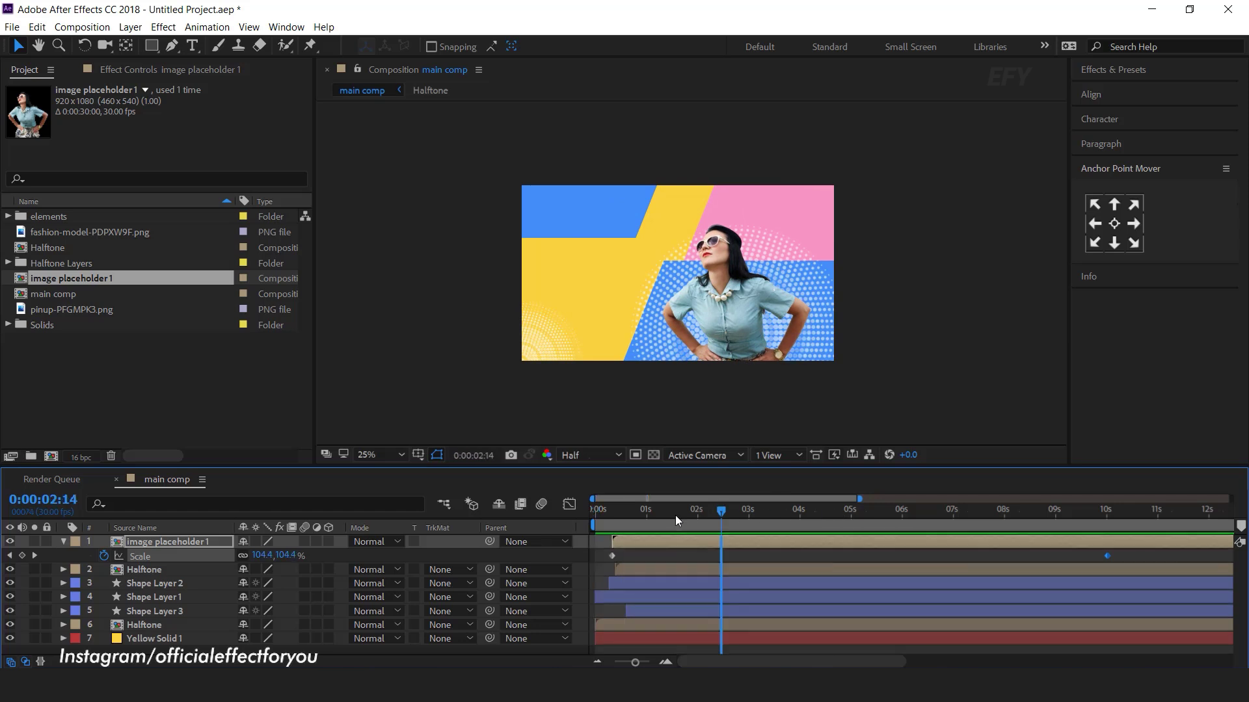
Collapse image placeholder 1's properties and add heart.png from the elements folder as the top layer of main comp
click(63, 541)
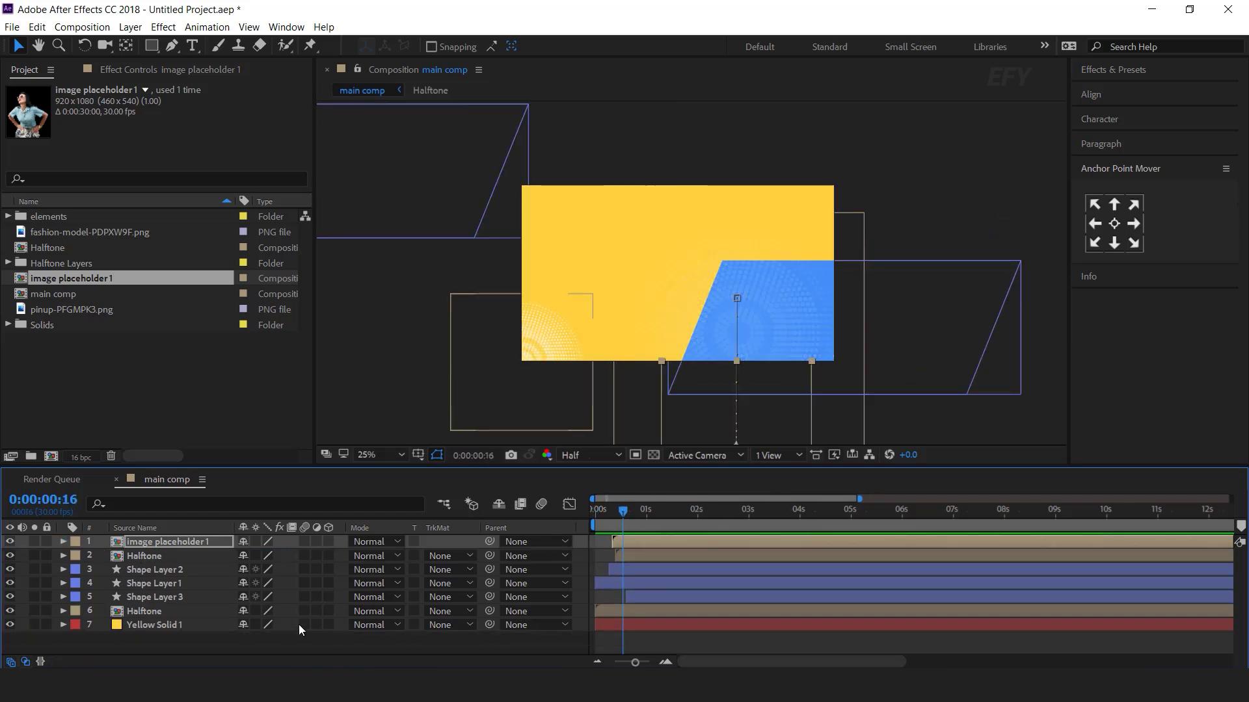
click(306, 638)
click(197, 392)
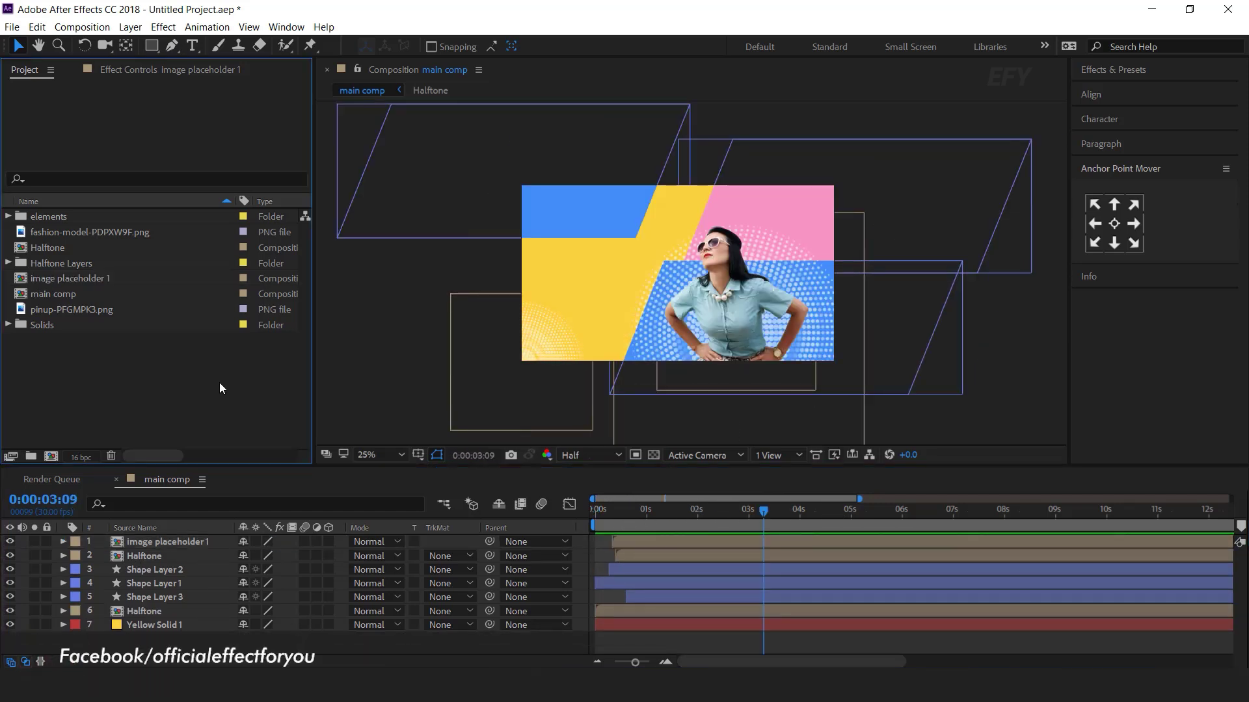
click(39, 218)
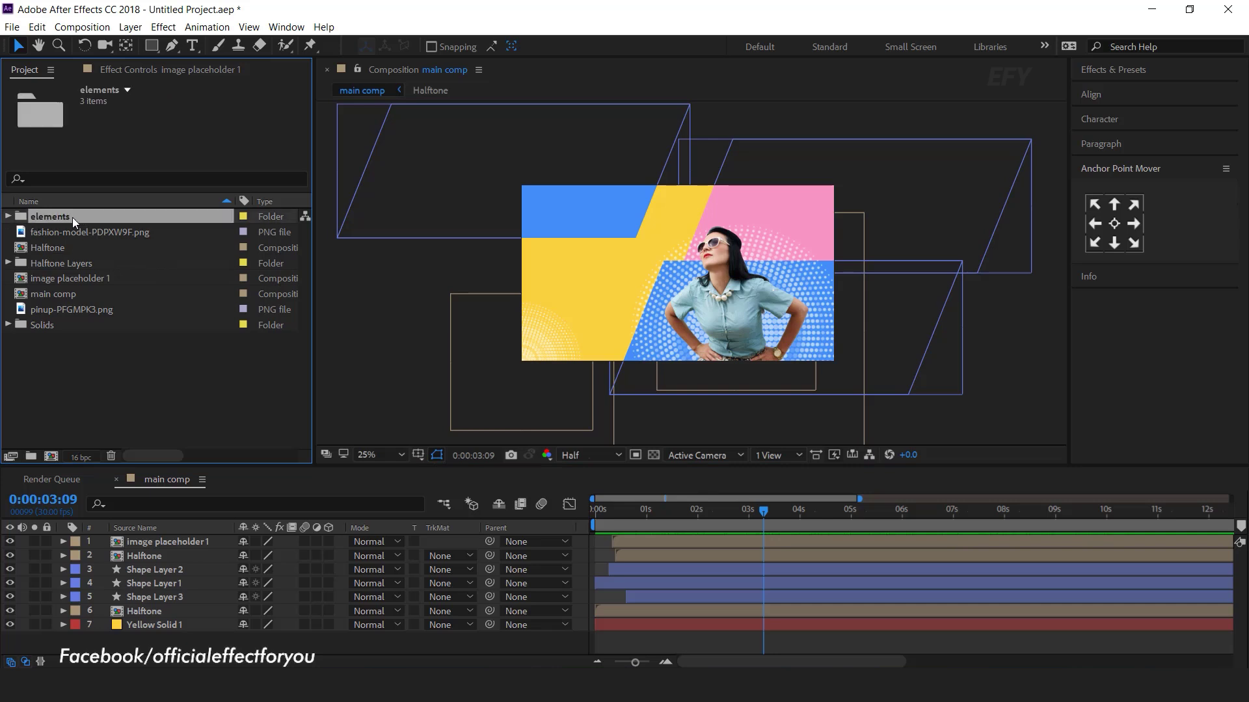
click(8, 216)
click(63, 233)
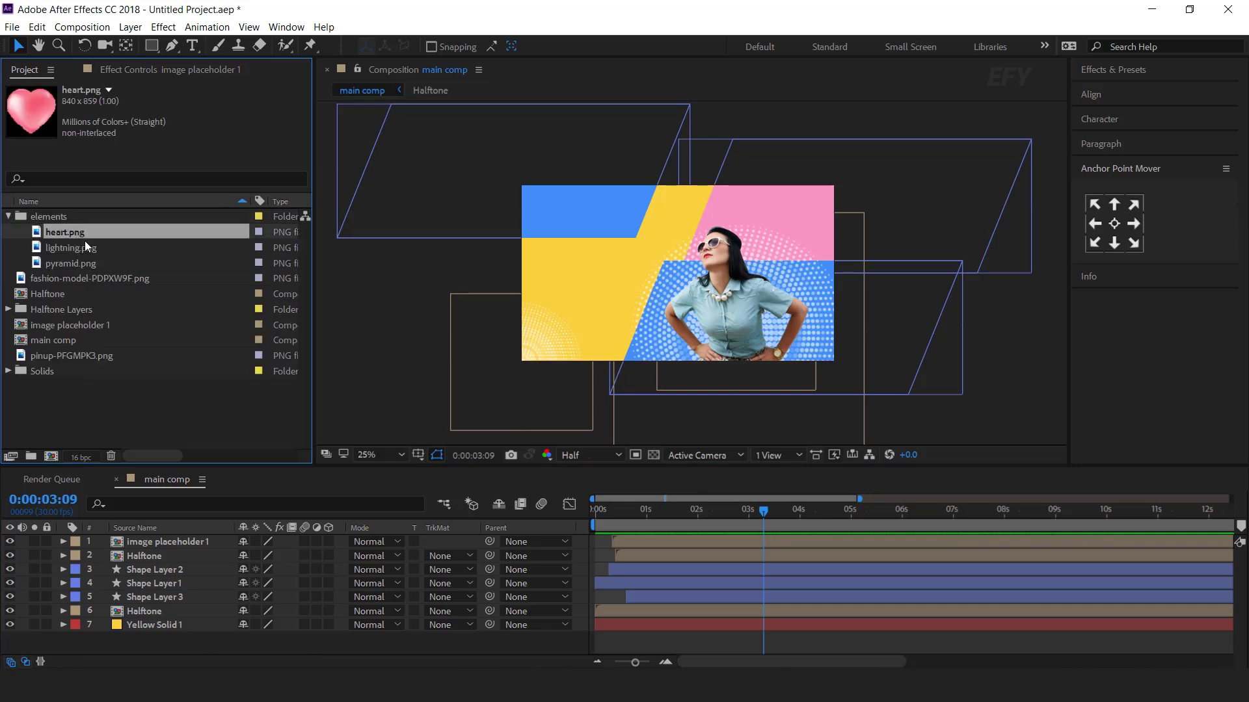
mouse_move(205, 523)
mouse_down()
mouse_move(201, 541)
mouse_move(187, 540)
mouse_up()
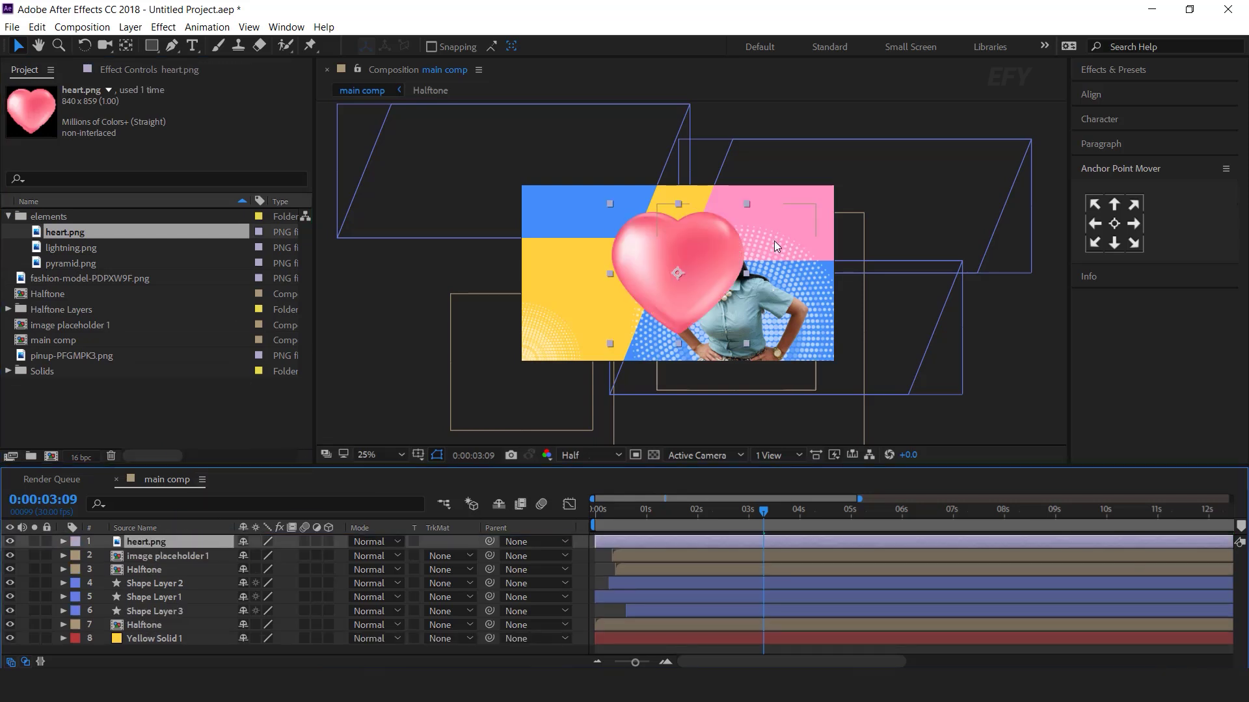
Scale heart.png to 22%, tilt it slightly, and place it beside the model's face at 914, 438
key(s)
drag(286, 556, 236, 555)
scroll(684, 294, up, 1)
key(w)
drag(695, 307, 659, 249)
key(v)
key(comma)
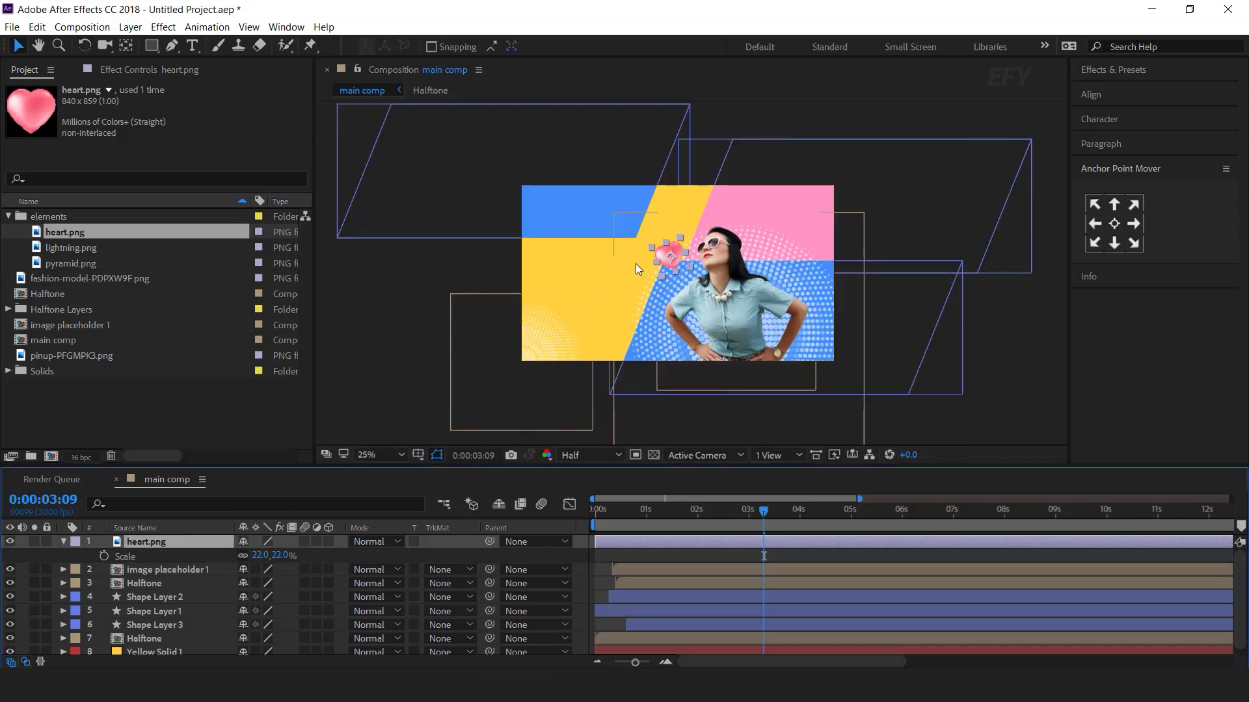
Keyframe heart.png's Scale at 22% at 0:00:01:00 and 0% at 0:00:00:00
key(Home)
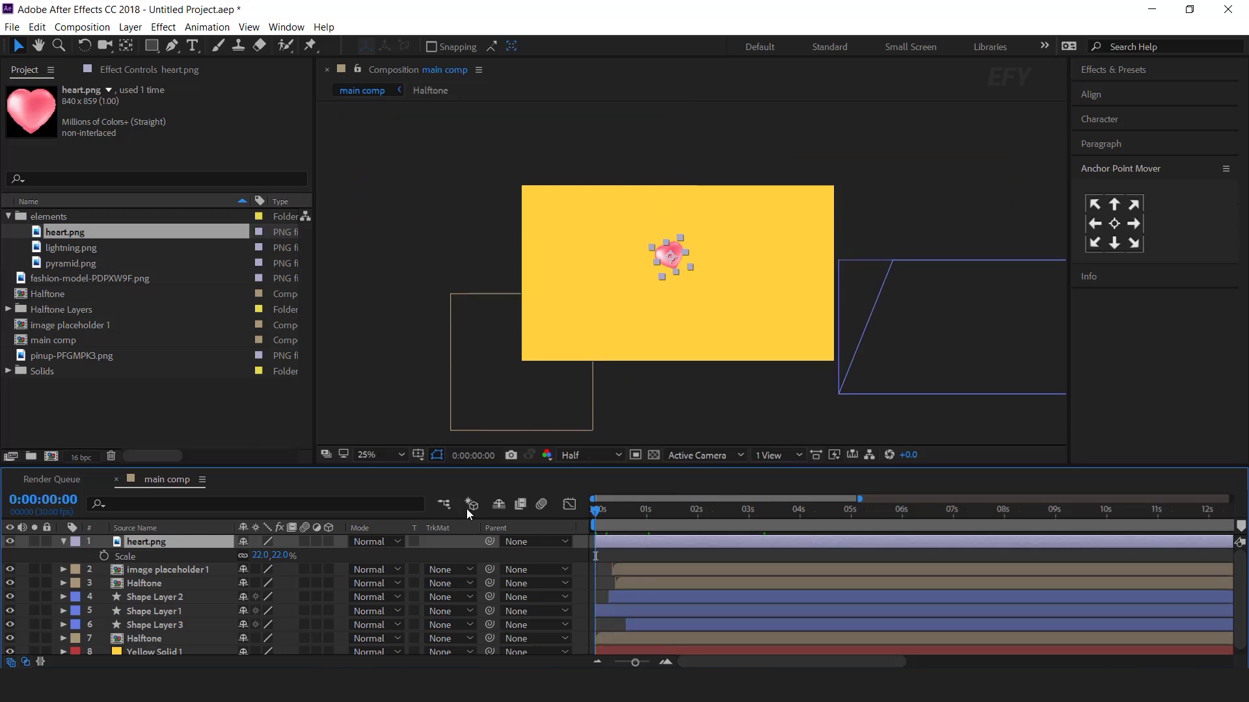
drag(635, 510, 645, 513)
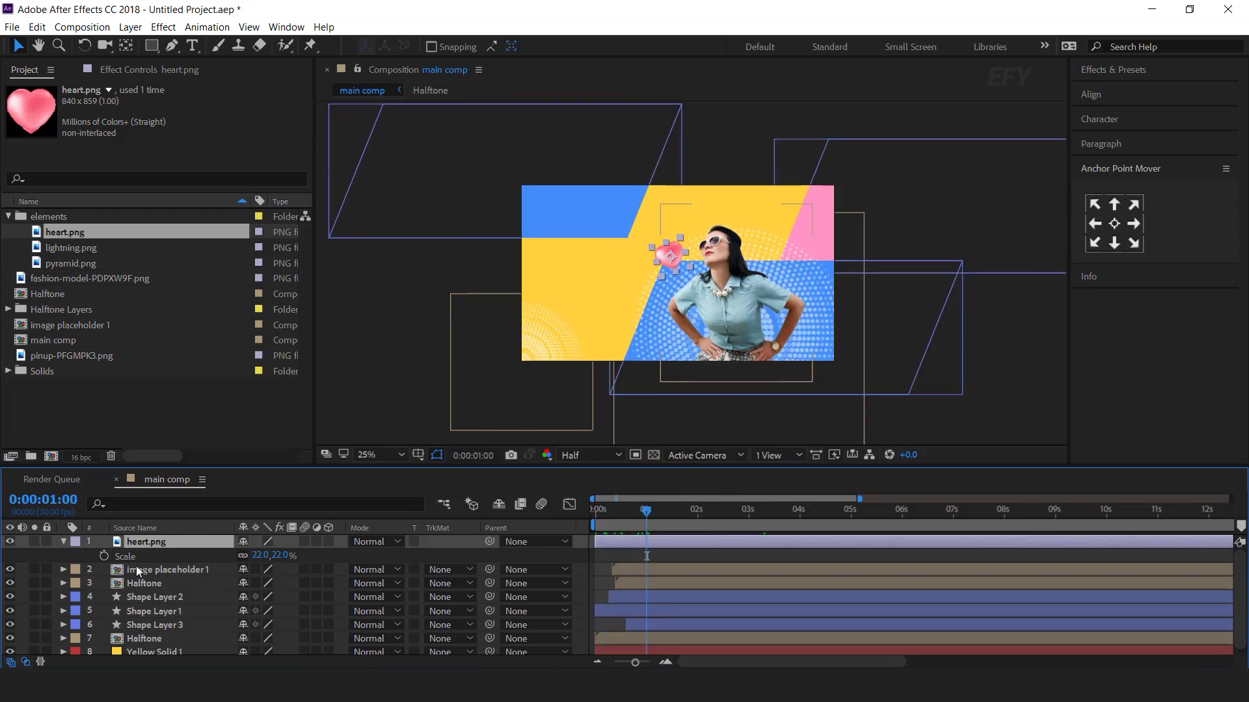
click(103, 557)
key(Home)
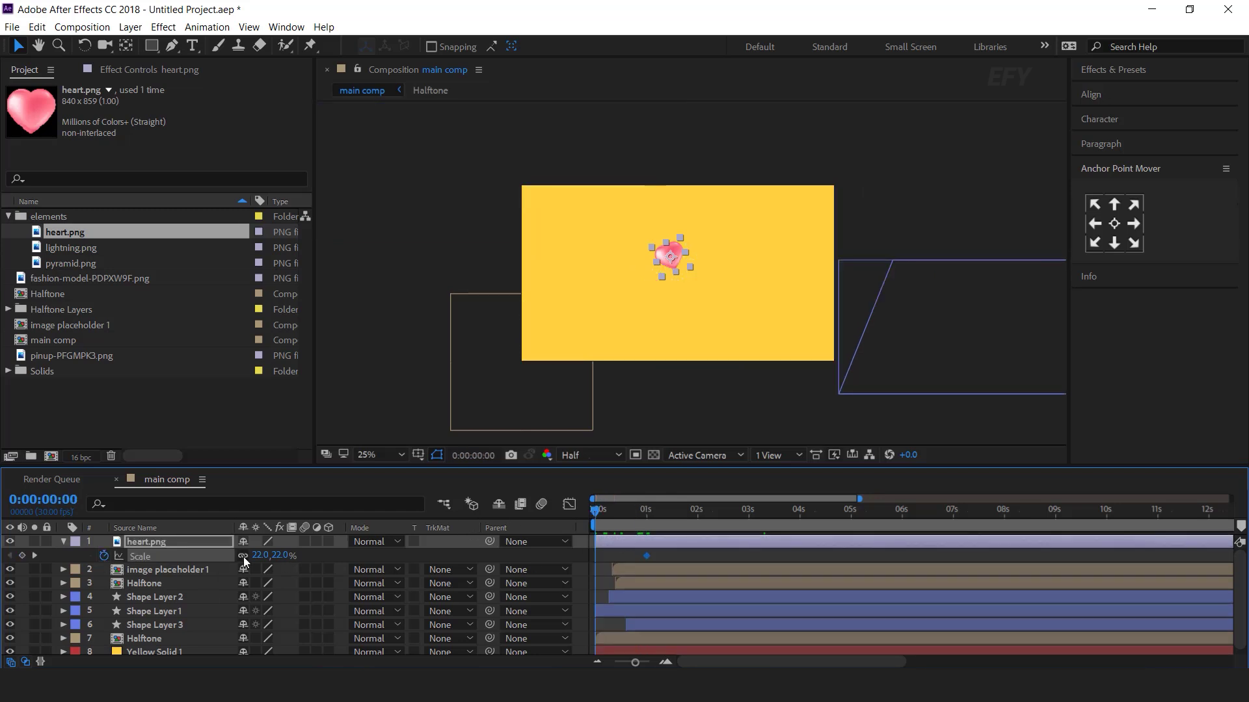
text(0)
key(Return)
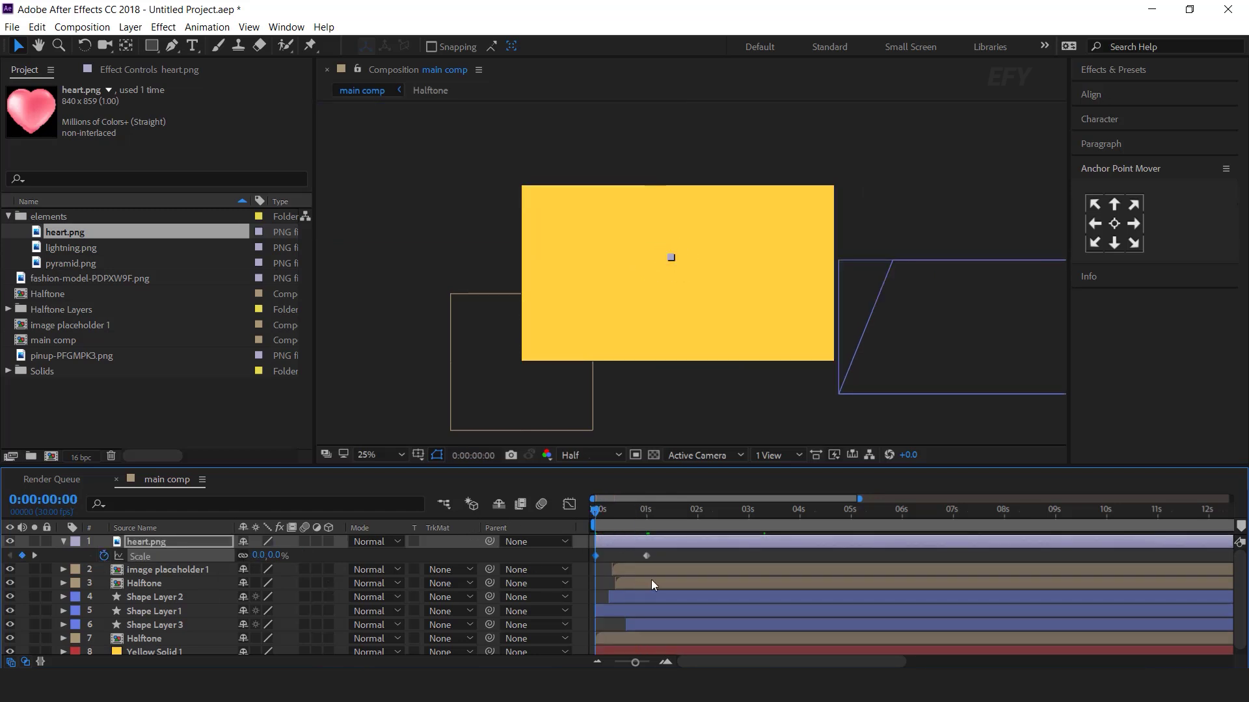
Apply Easy Ease to both of heart.png's Scale keyframes, extend the last keyframe's influence in the graph editor, and preview the animation
drag(670, 551, 573, 563)
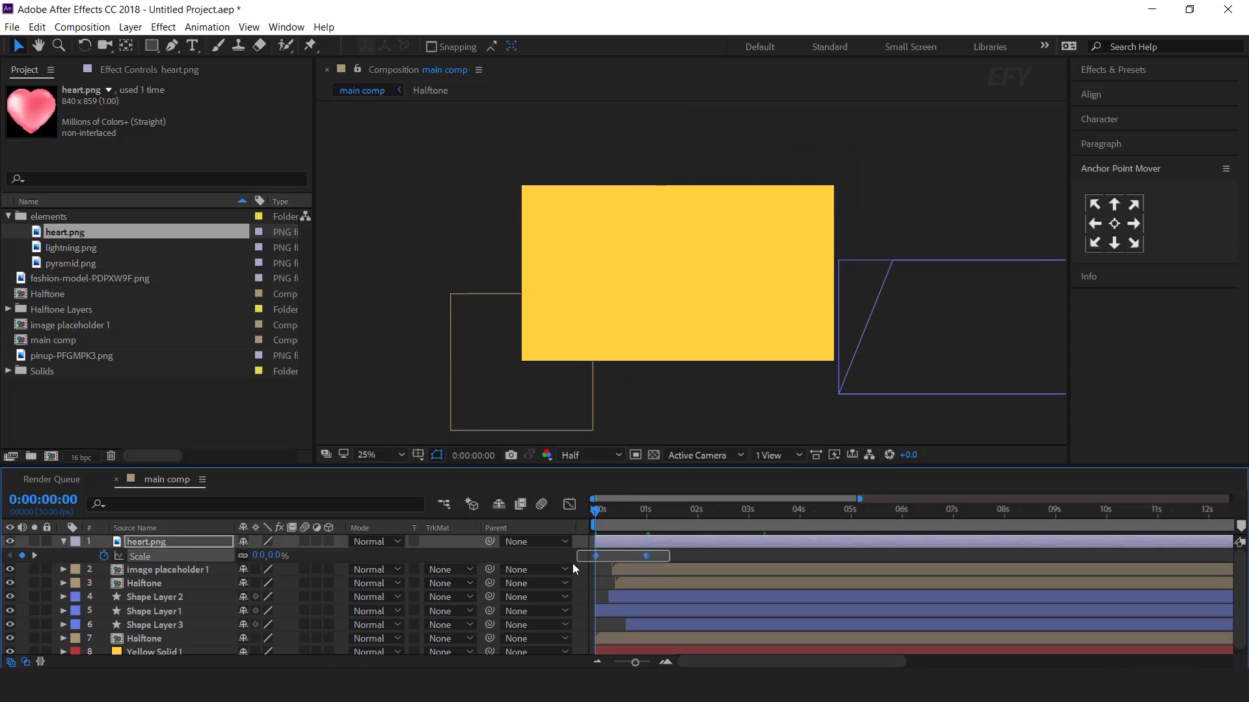
right_click(647, 556)
mouse_move(715, 549)
click(859, 592)
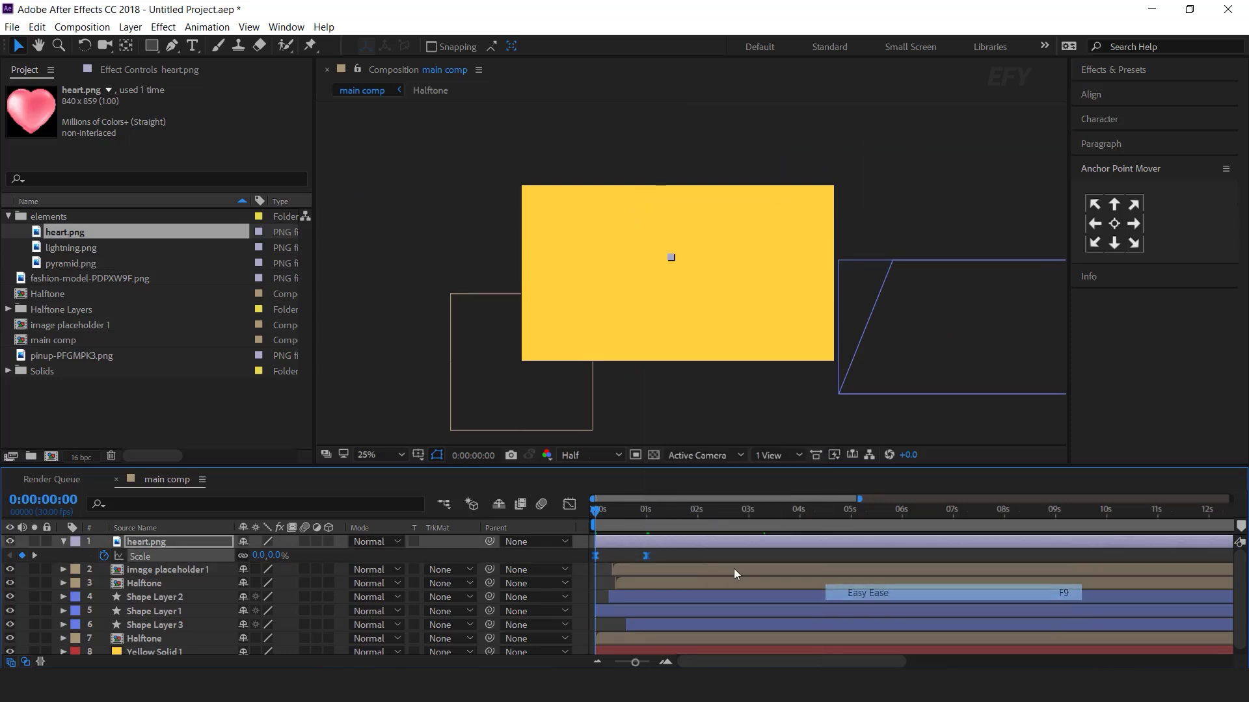
click(570, 504)
click(646, 605)
drag(634, 605, 622, 605)
click(570, 505)
key(space)
Add the expression wiggle(2,30) to heart.png's Position
drag(633, 510, 646, 512)
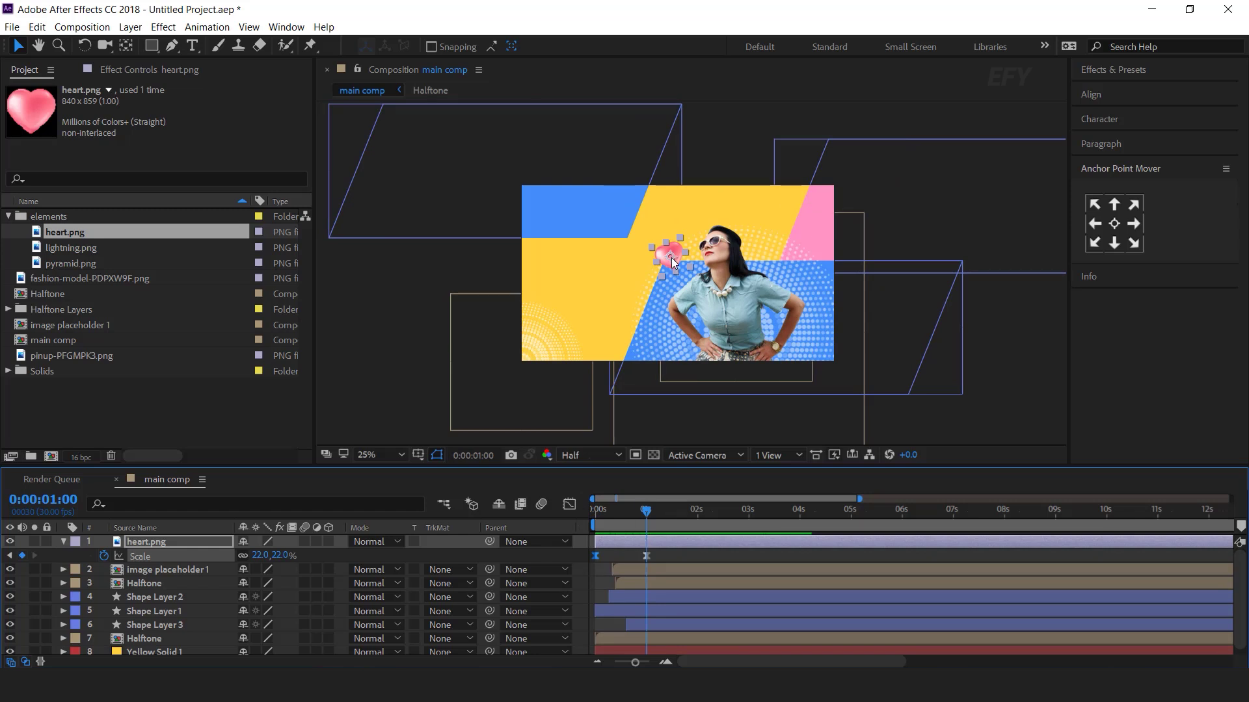
key(p)
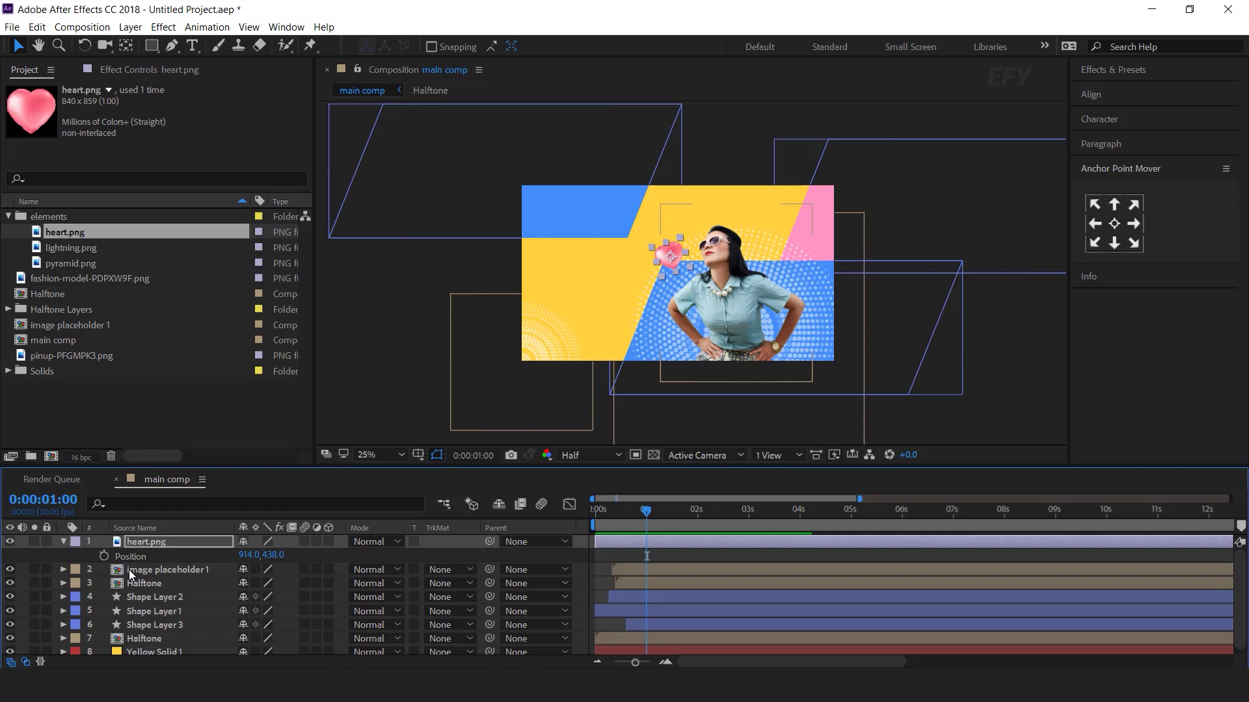
alt+click(105, 556)
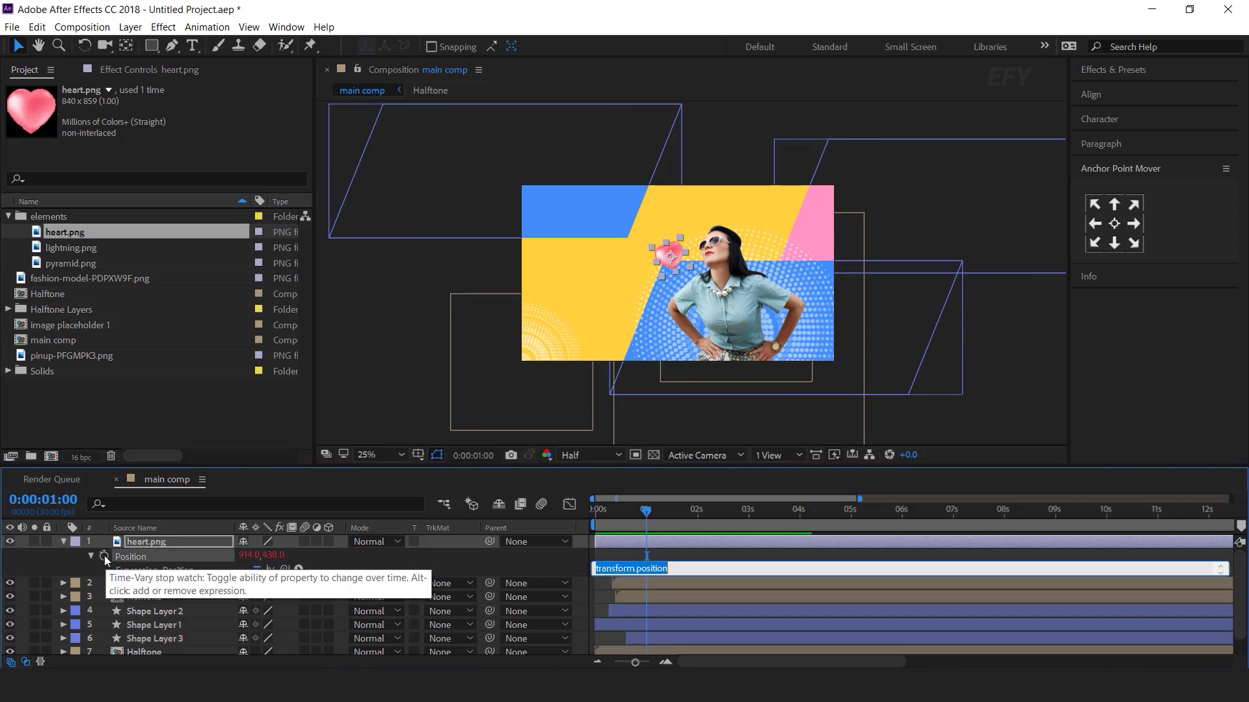
text(wiggle)
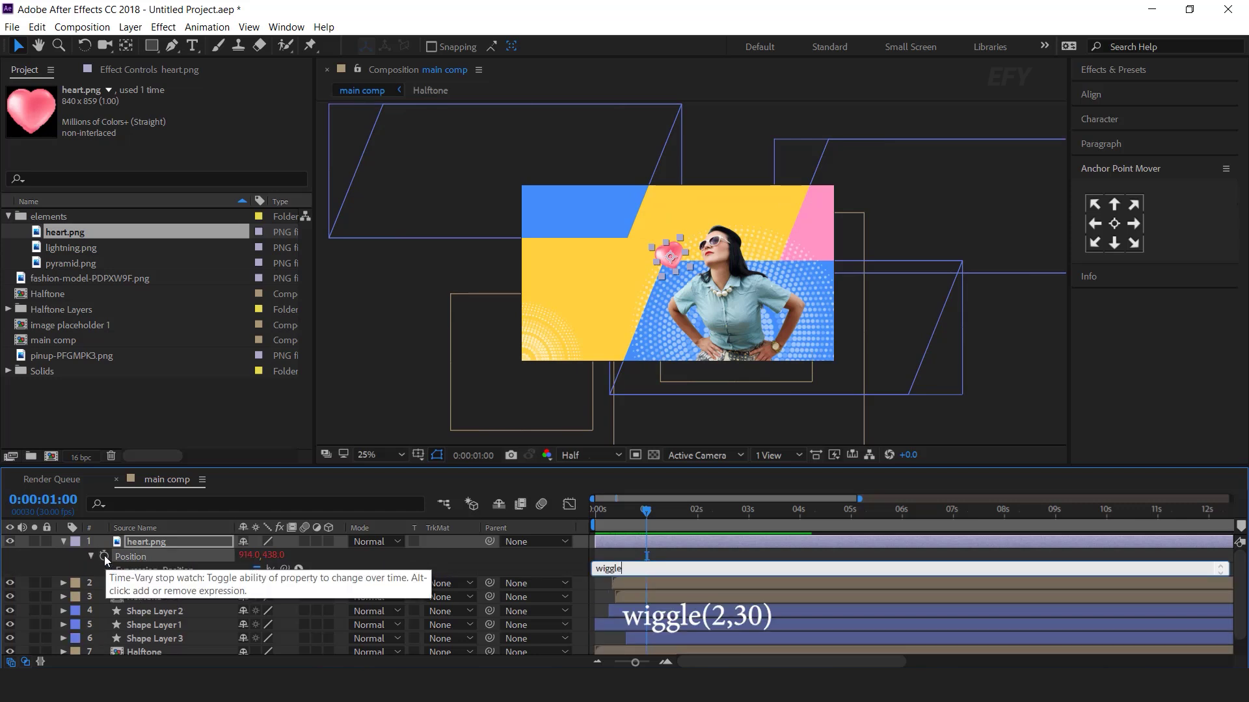
text((2,30))
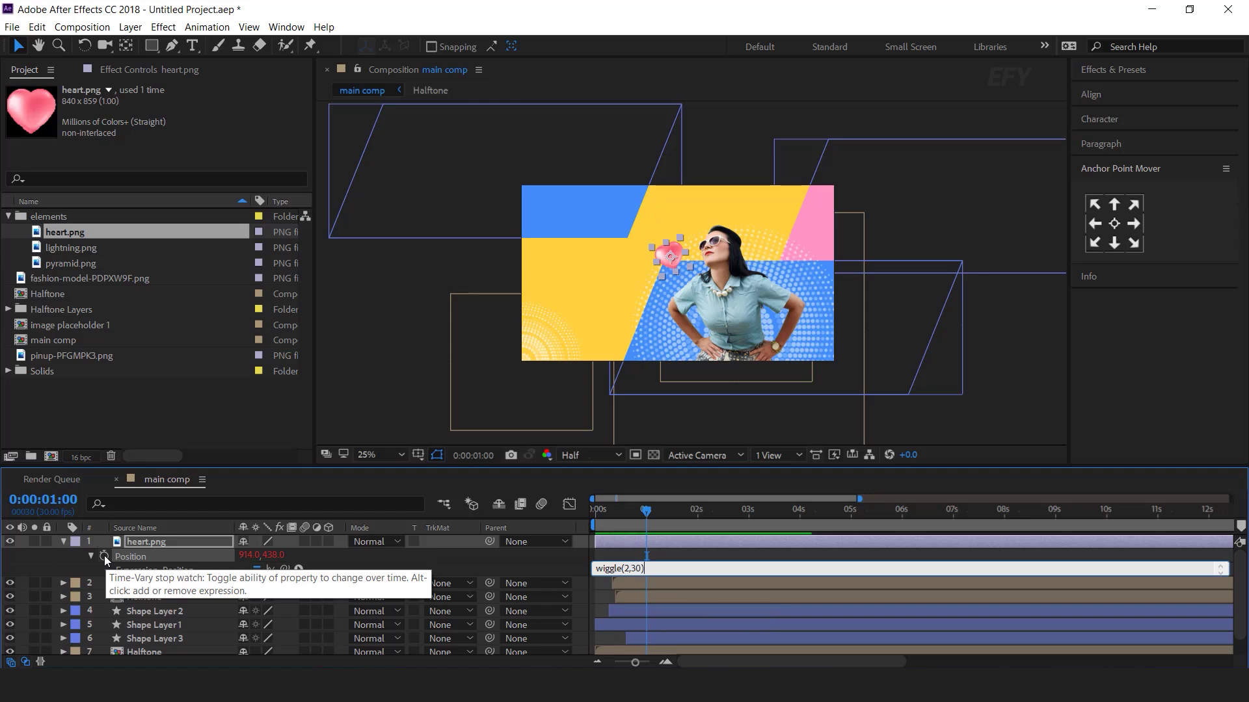
click(654, 519)
Delay the heart.png layer to start at about 0:00:00:14 and preview the animation
click(634, 511)
drag(658, 546, 683, 541)
key(space)
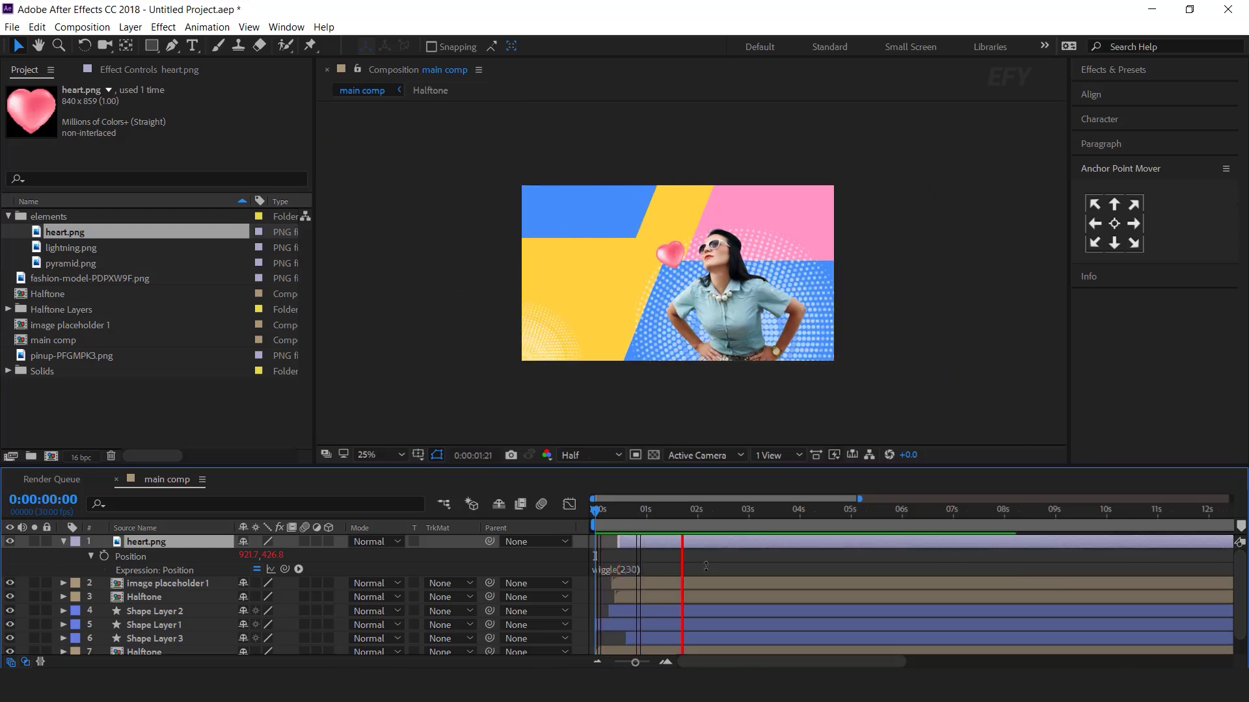
Duplicate the heart.png layer, then place the copy beside the model's elbow and rotate it slightly
drag(622, 510, 649, 511)
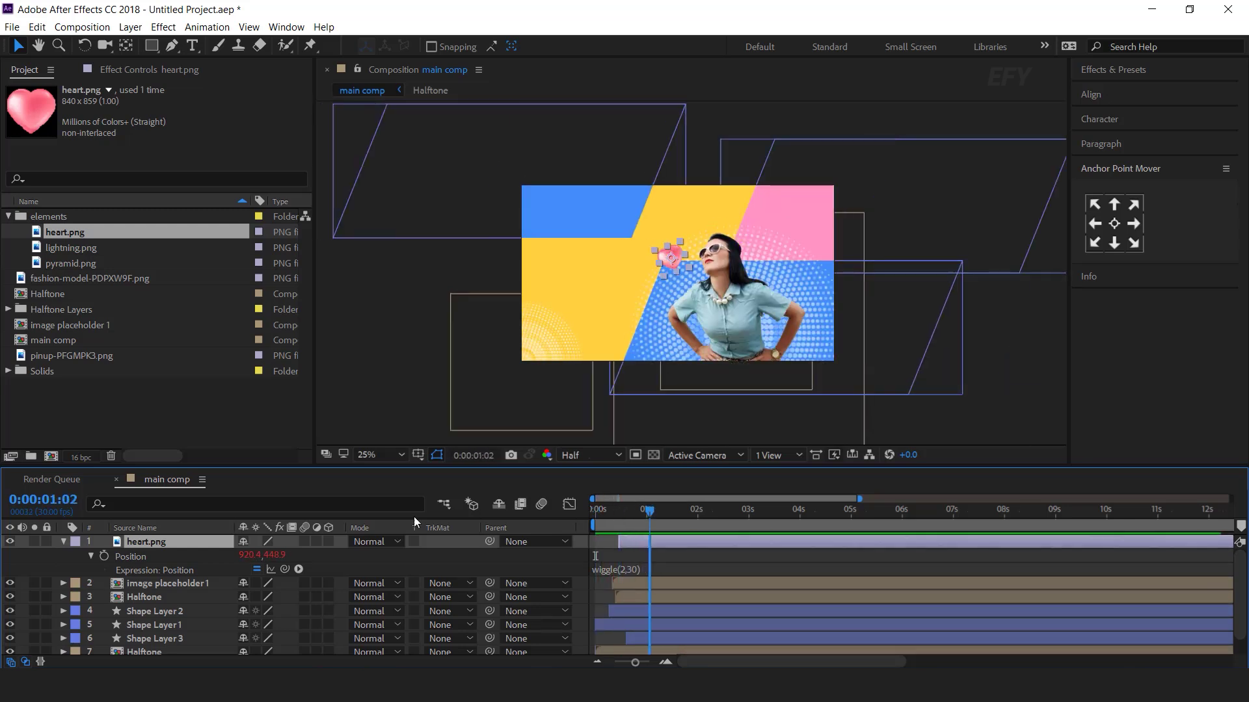
click(63, 542)
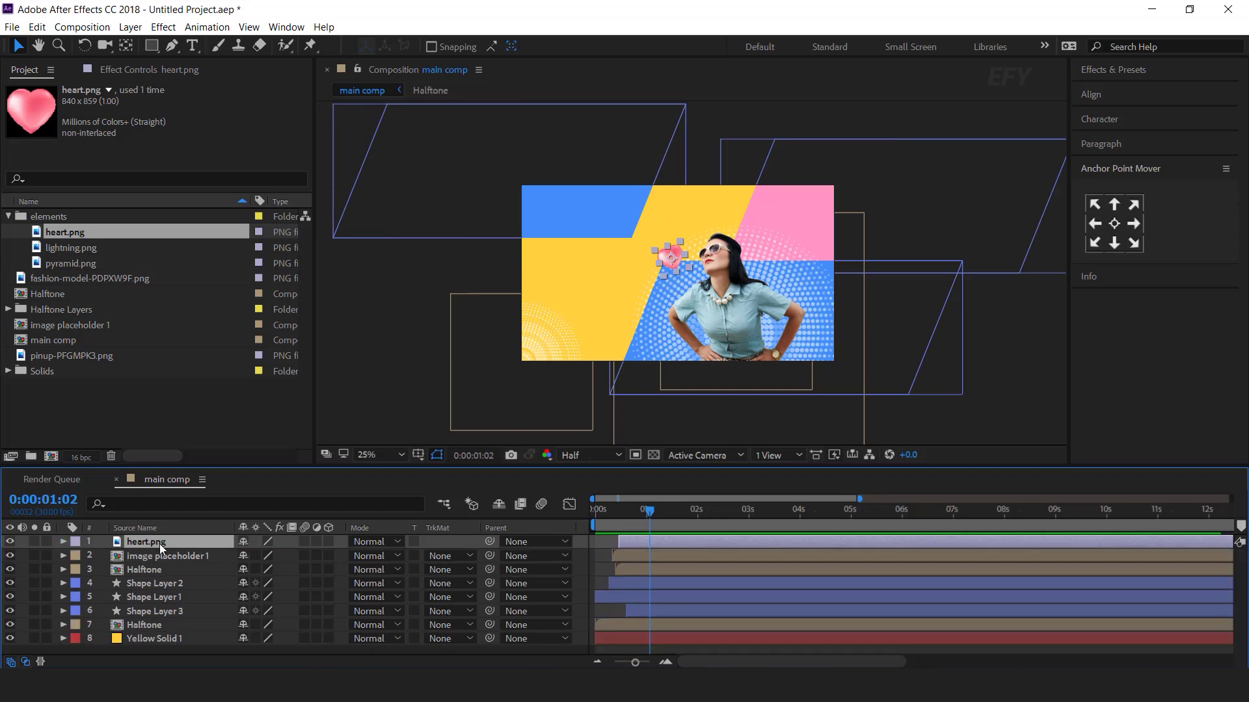
key(ctrl+d)
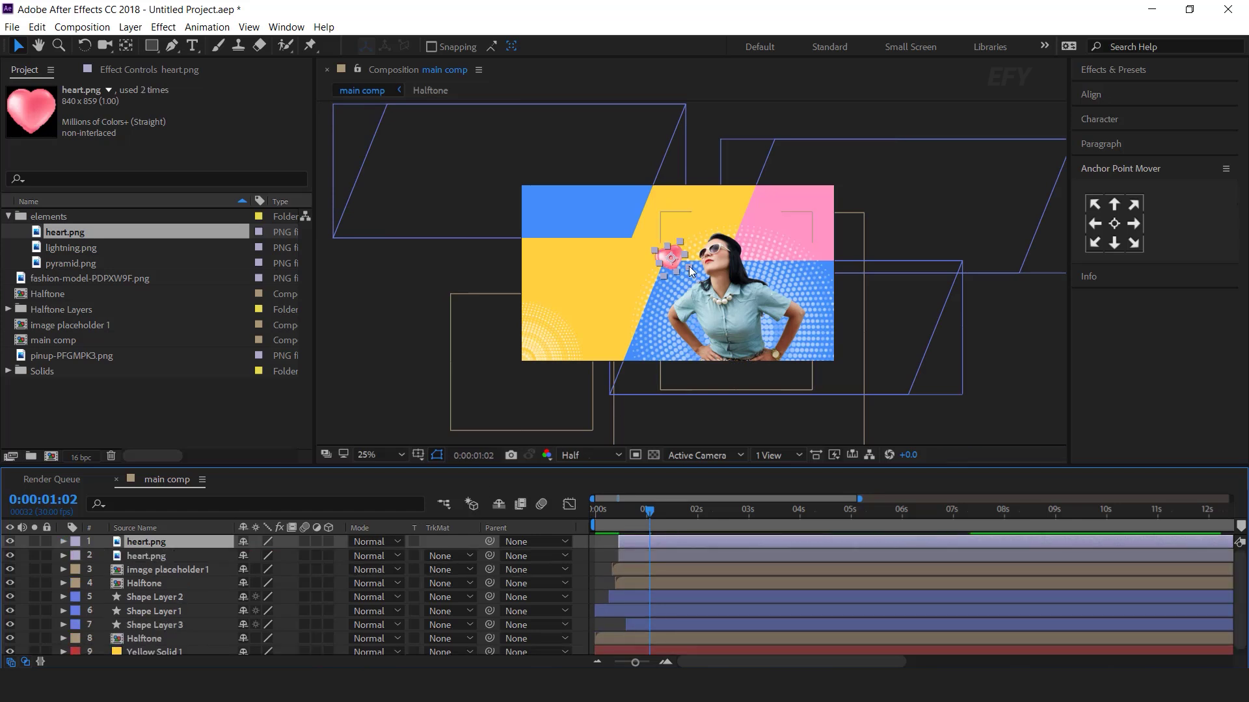
drag(677, 273, 820, 335)
key(w)
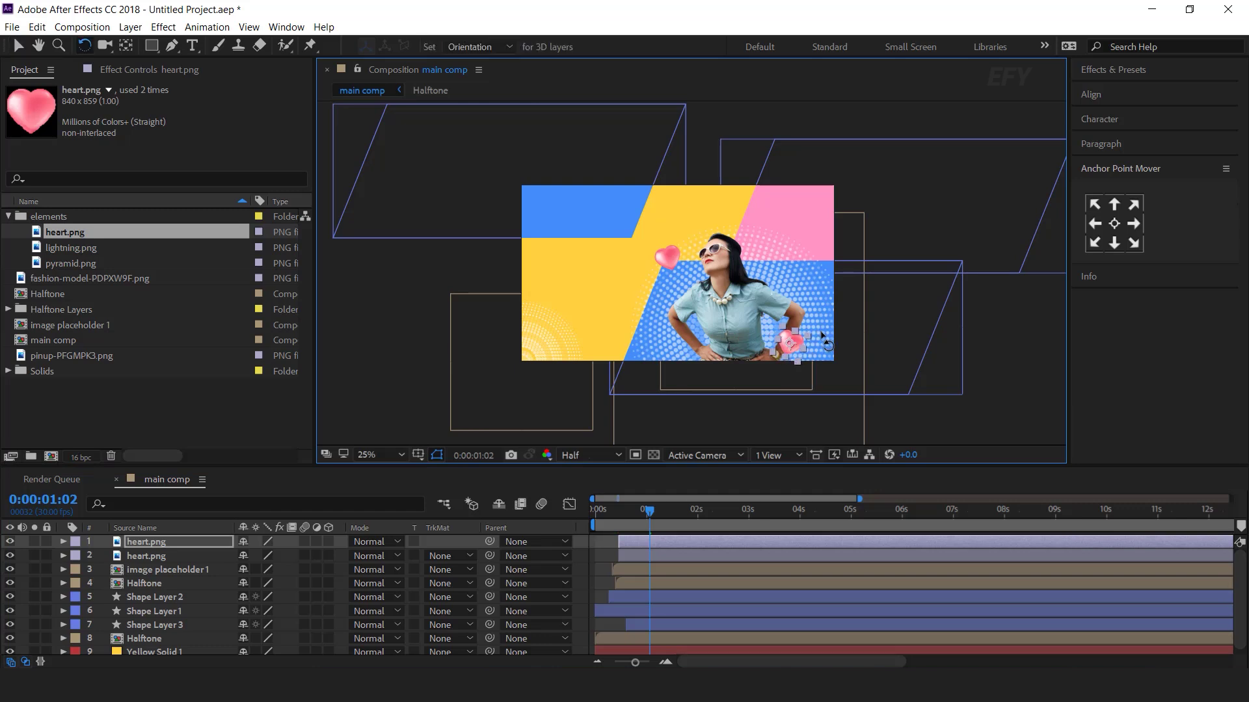
key(v)
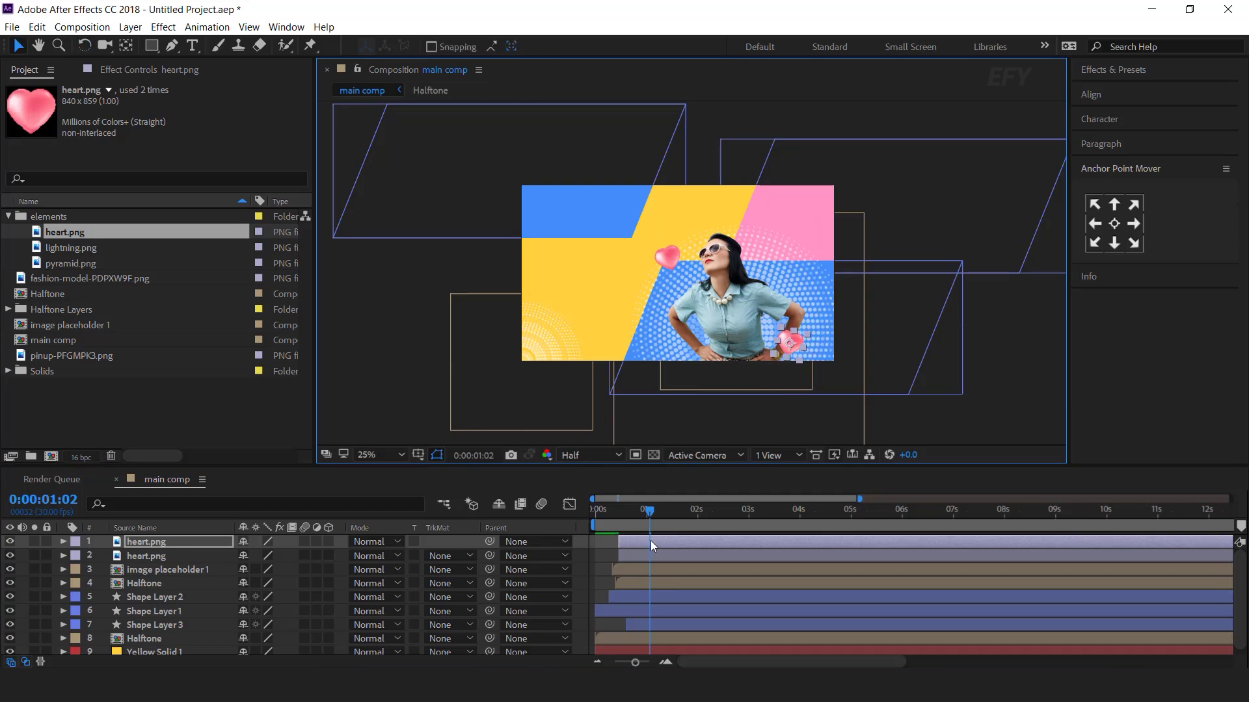
Set the duplicate heart's Scale keyframe at 0:00:01:14 to 32% and move the heart up slightly beside the elbow
click(651, 542)
key(s)
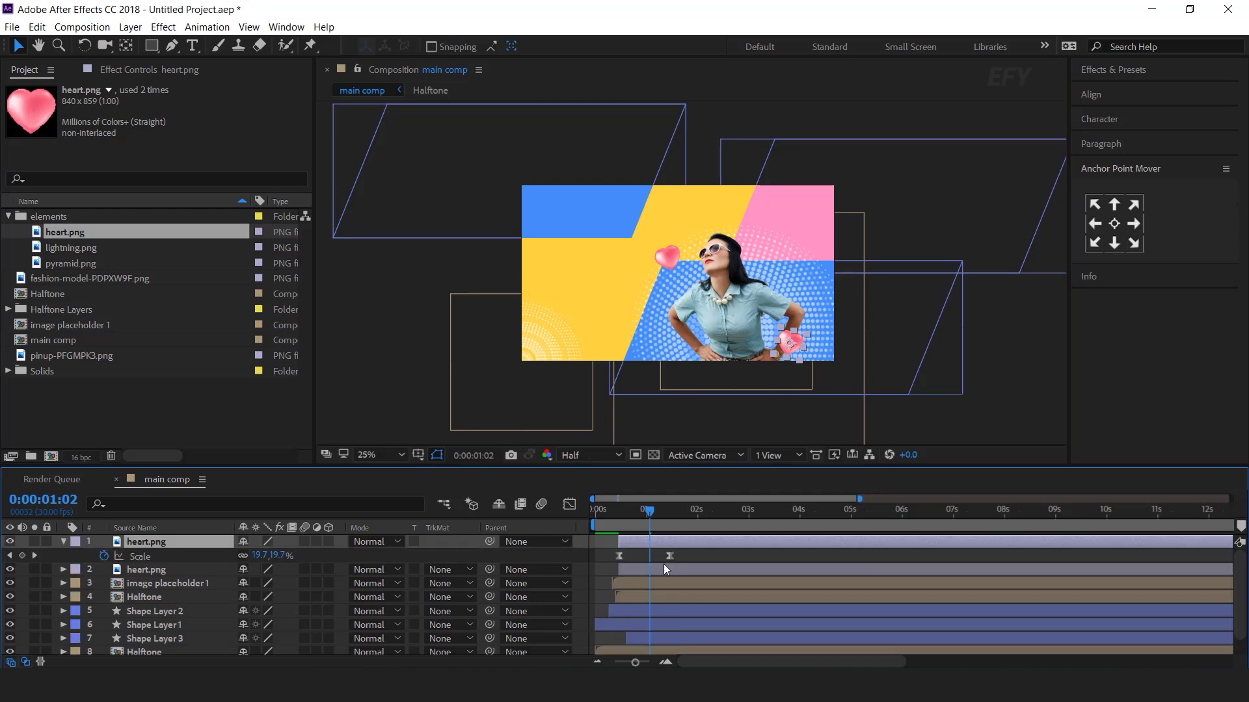
click(665, 662)
drag(653, 510, 691, 510)
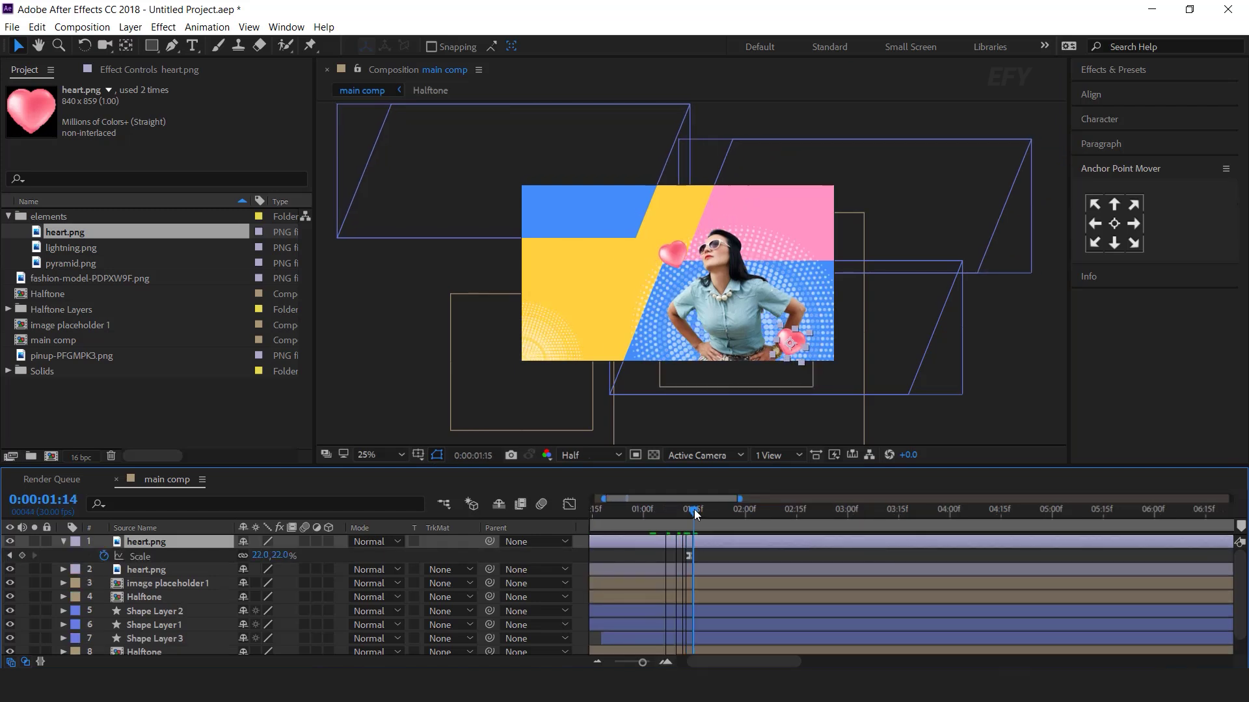
drag(278, 556, 277, 556)
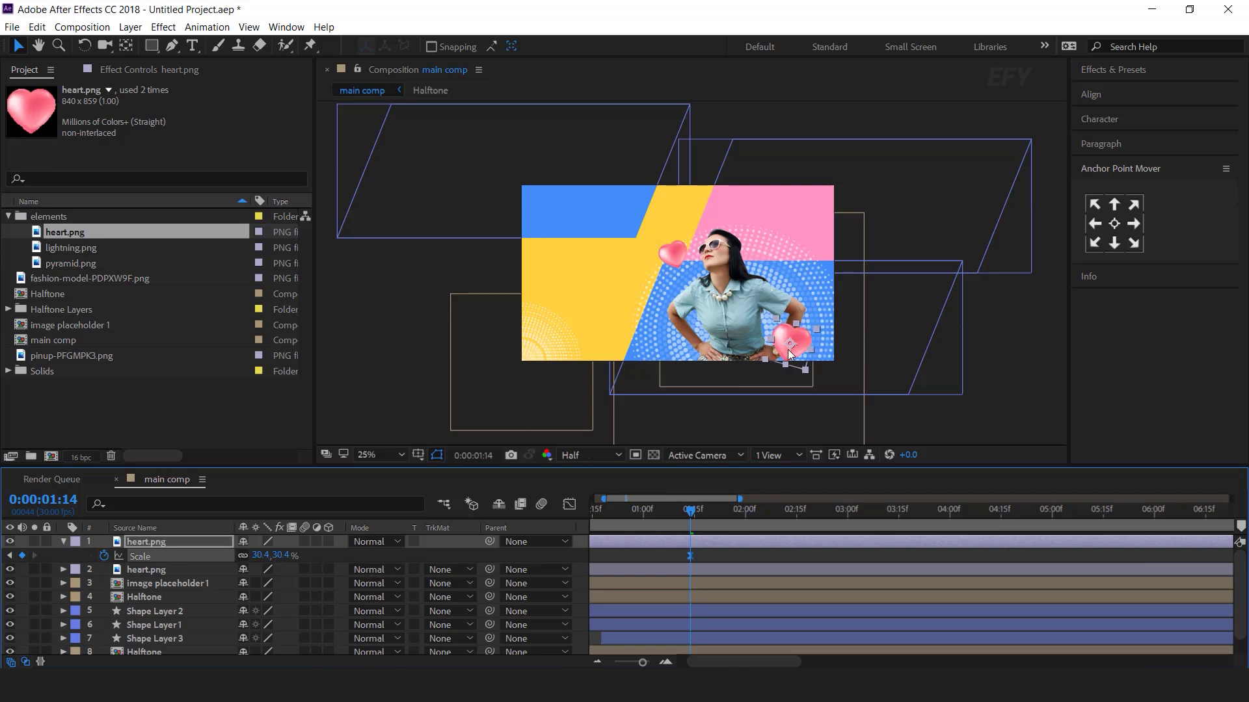
drag(789, 352, 791, 334)
click(281, 555)
text(32)
key(Return)
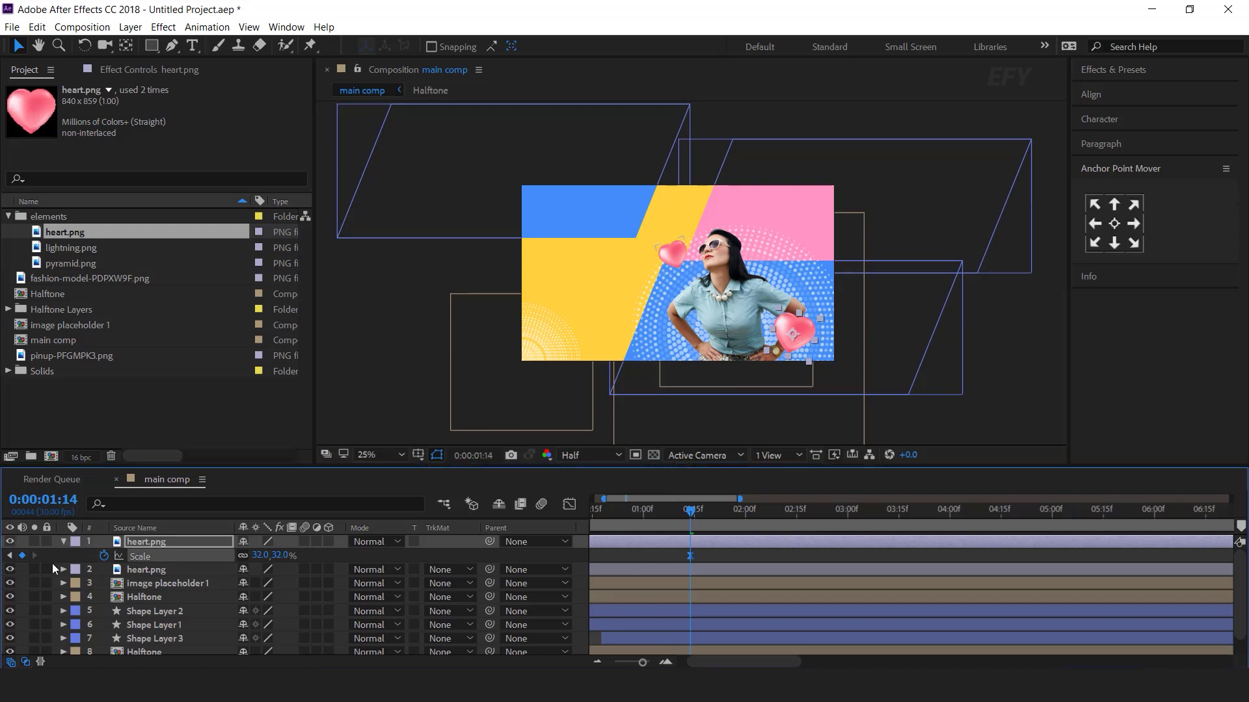
click(63, 541)
Delay the original heart.png layer beside the face to start at about 0:00:00:20 and preview the animation
scroll(670, 554, left, 3)
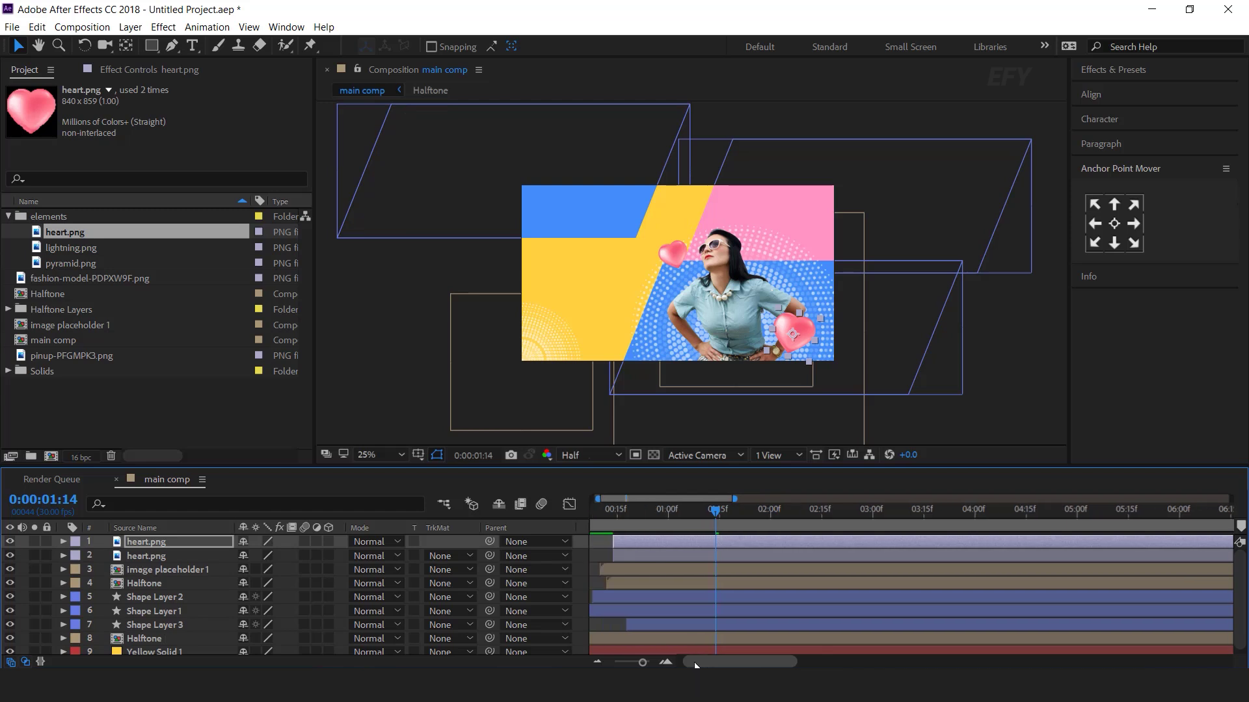
key(Home)
key(space)
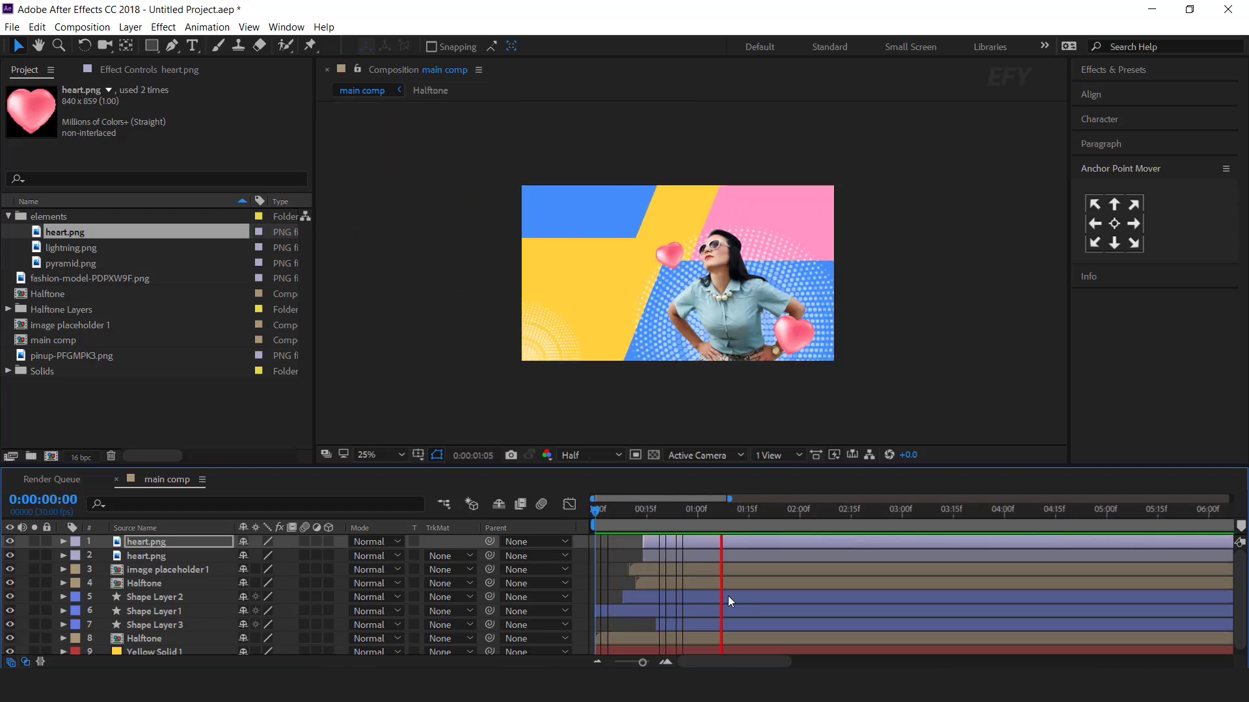
click(649, 509)
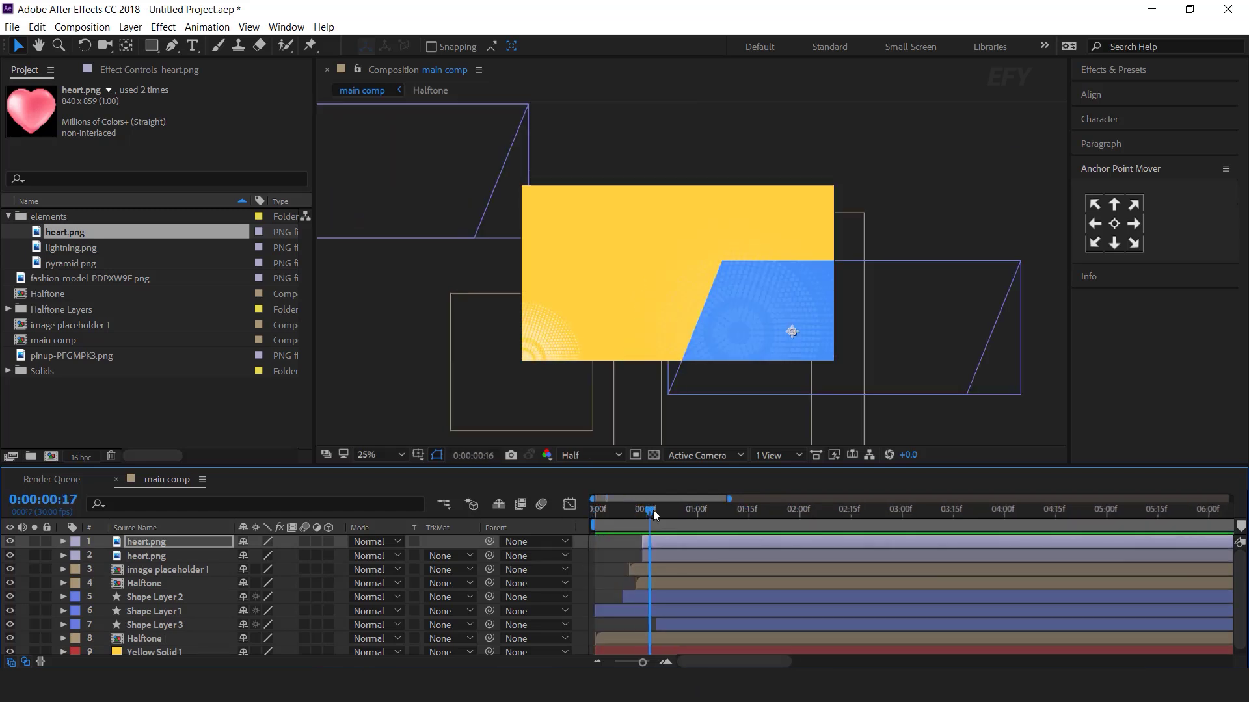
drag(670, 552, 703, 555)
click(619, 510)
key(space)
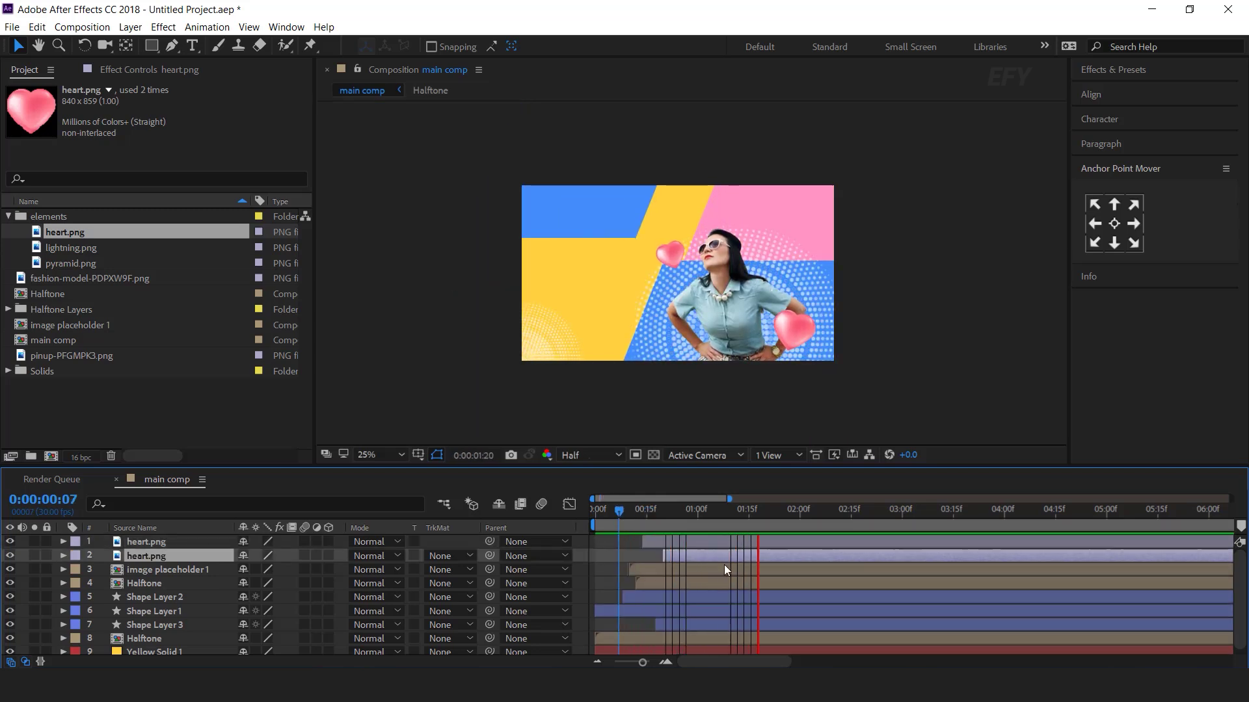
Add lightning.png as the top layer of main comp, scale it down, and place it beside the model's hair at about 1618, 483
drag(628, 512, 734, 514)
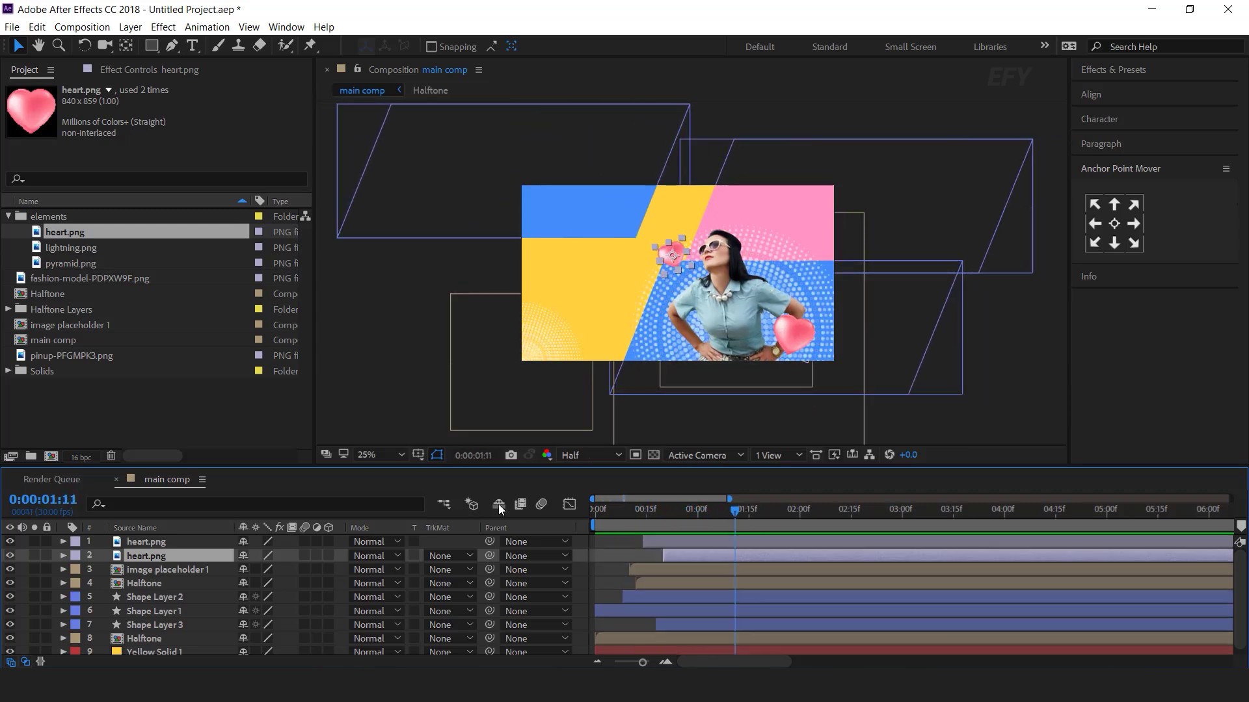
click(595, 553)
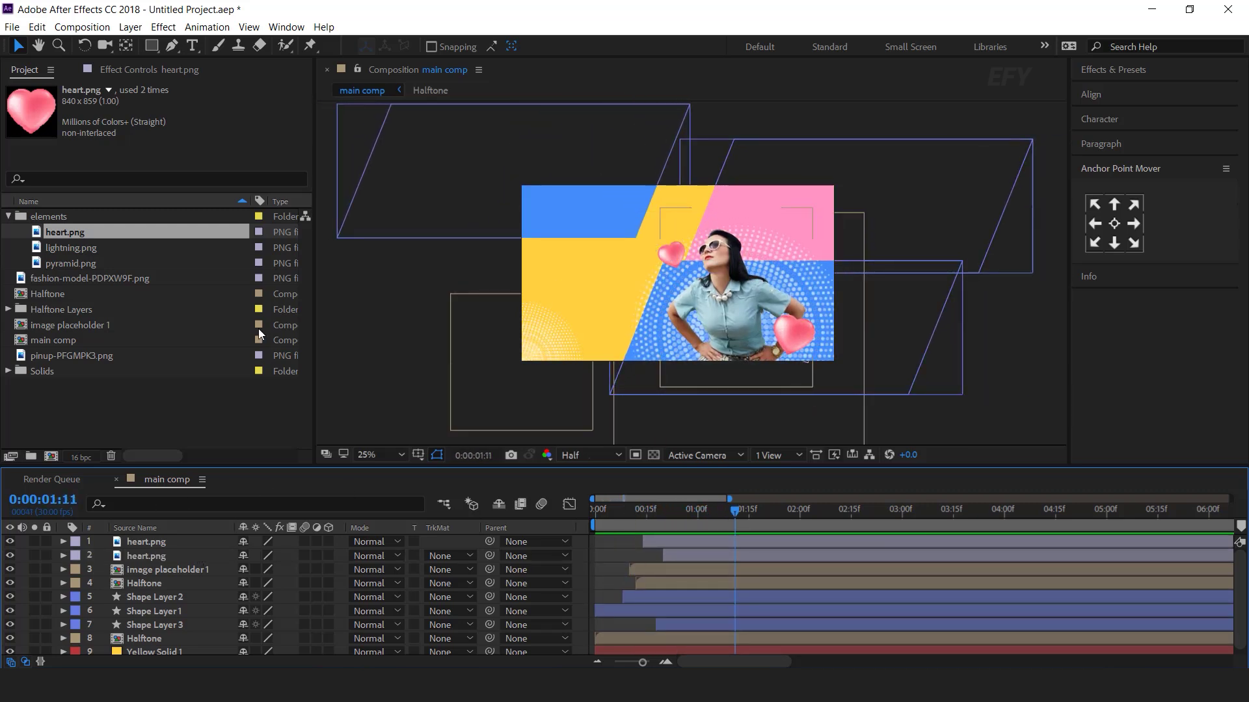
click(72, 245)
drag(65, 247, 170, 541)
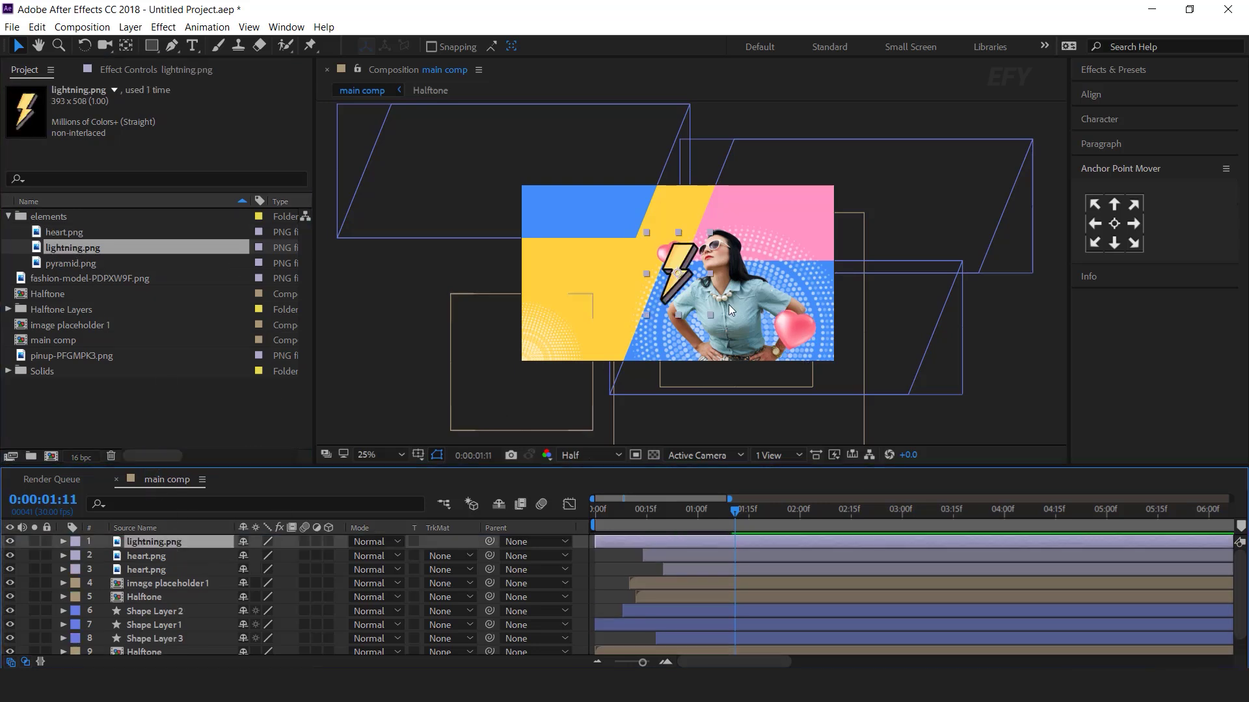
drag(676, 274, 795, 272)
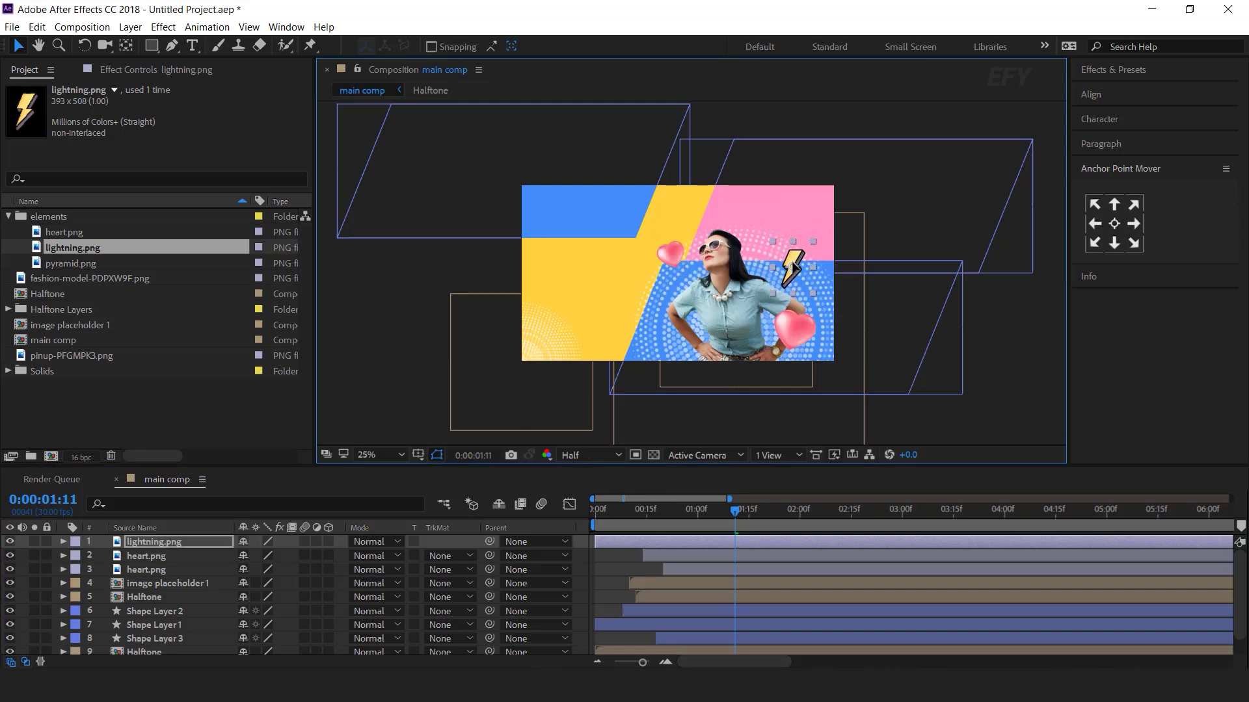
scroll(664, 284, up, 5)
drag(942, 250, 895, 257)
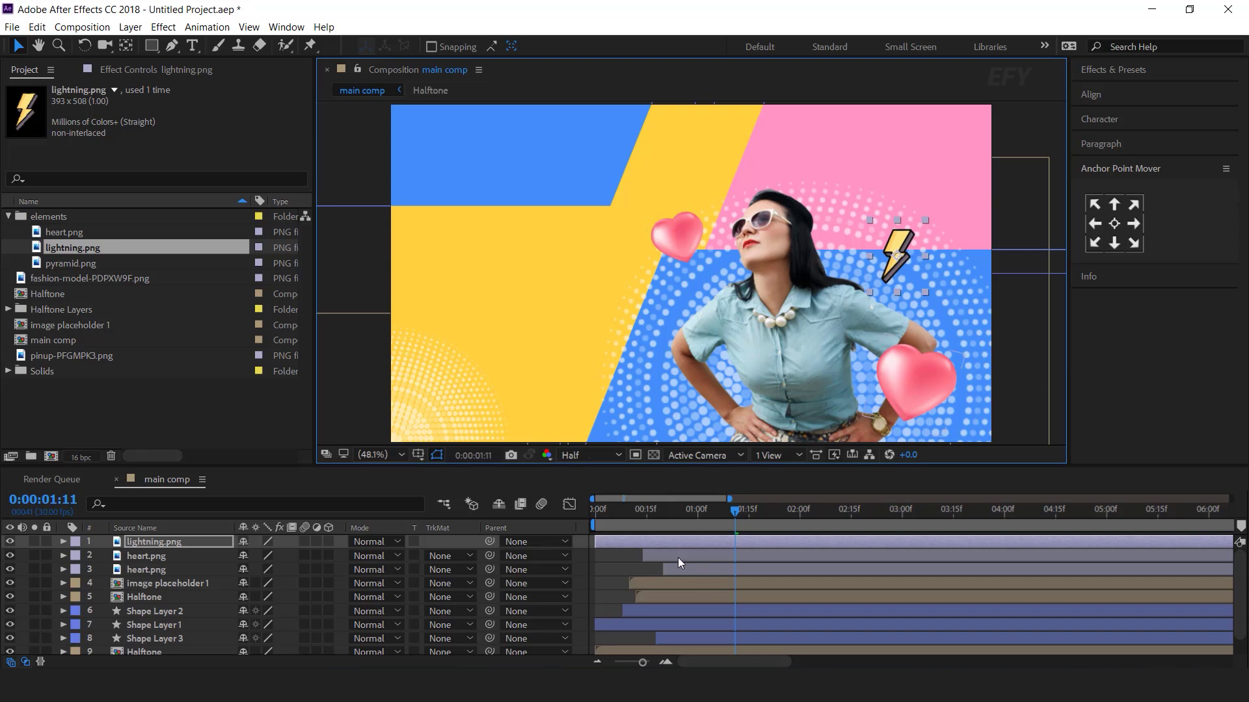
Copy the larger heart's Scale keyframes onto lightning.png starting at 0:00:00:00 and preview the animation
click(926, 390)
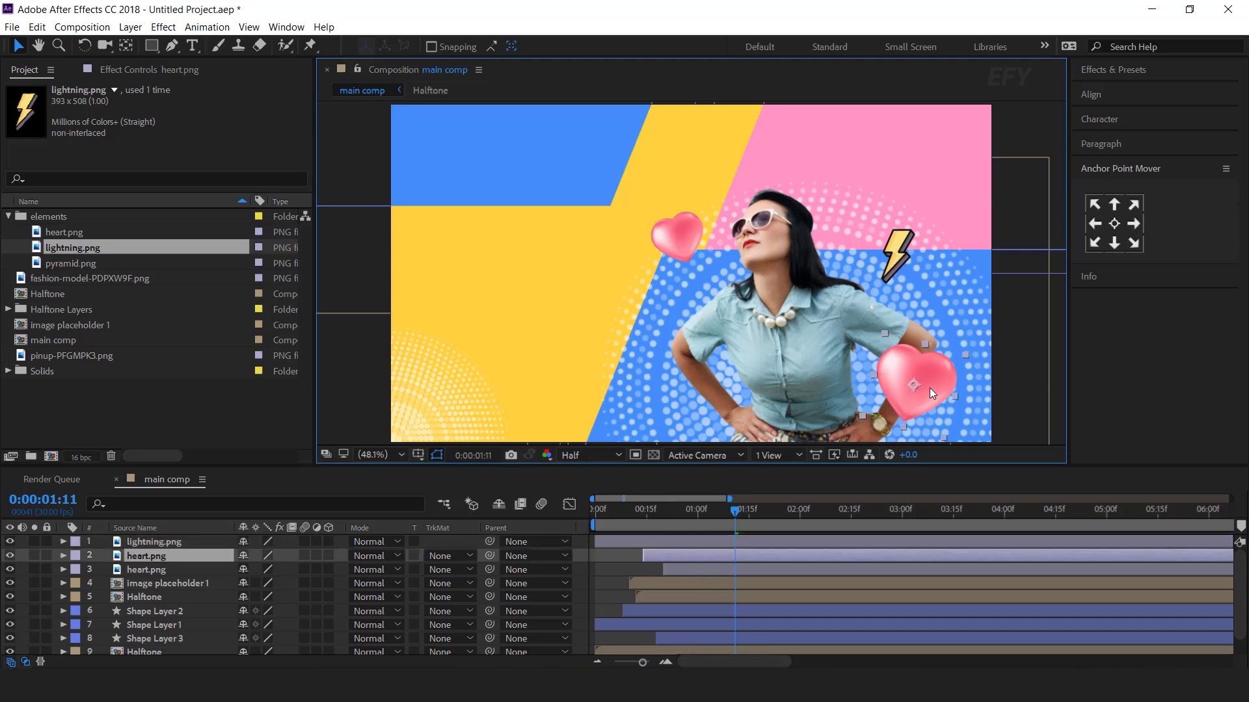
key(s)
drag(769, 568, 594, 575)
click(64, 556)
click(192, 541)
key(Home)
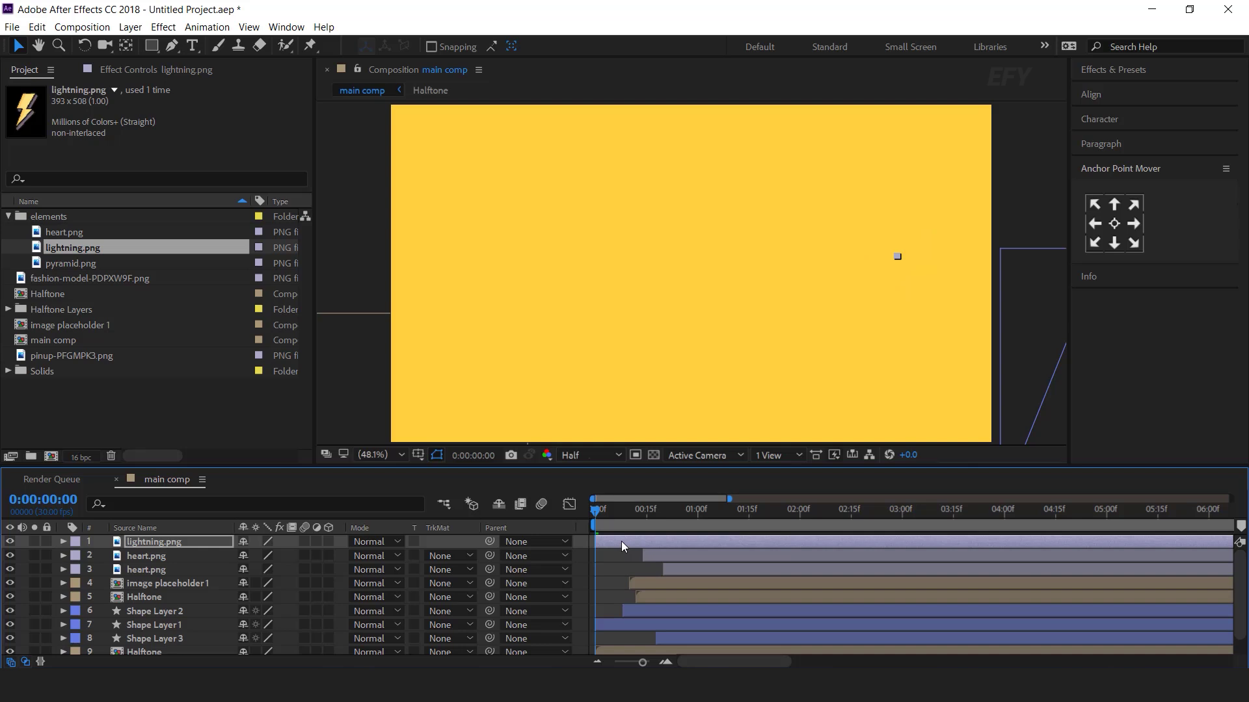
key(ctrl+v)
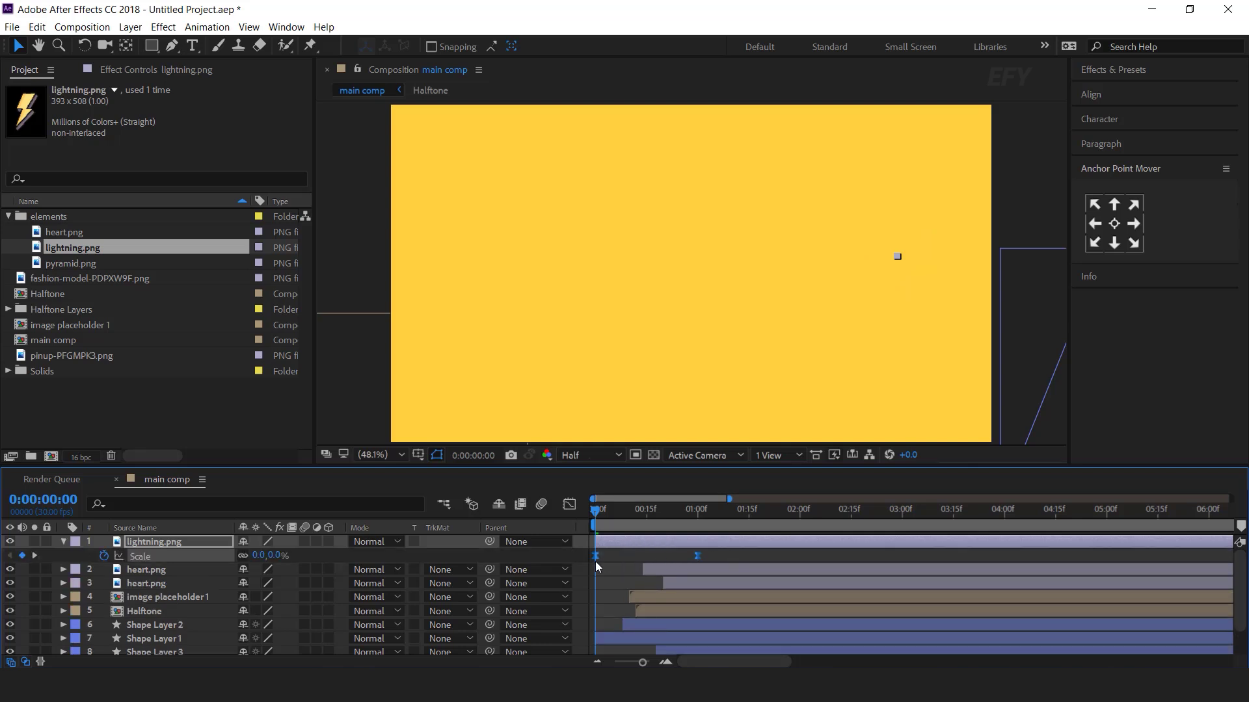
key(u)
key(space)
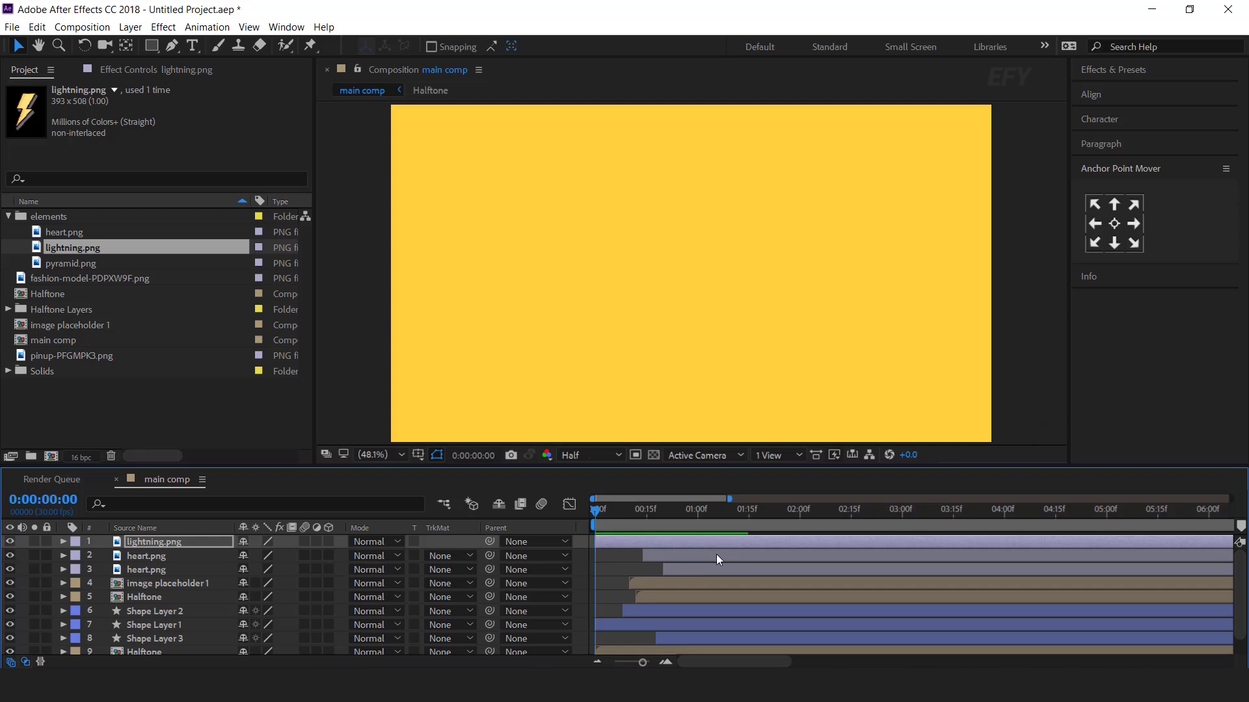
Set lightning.png's Scale keyframe at 0:00:01:00 to 43% and preview the animation
click(697, 511)
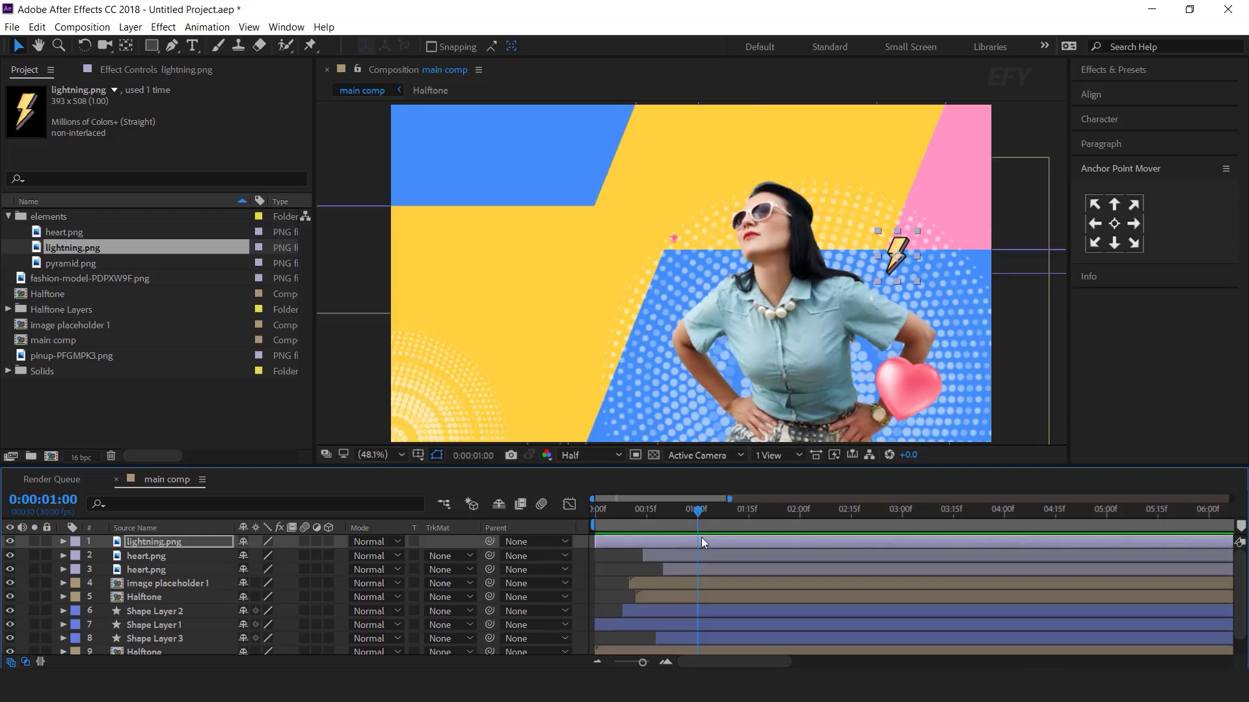
key(u)
click(713, 561)
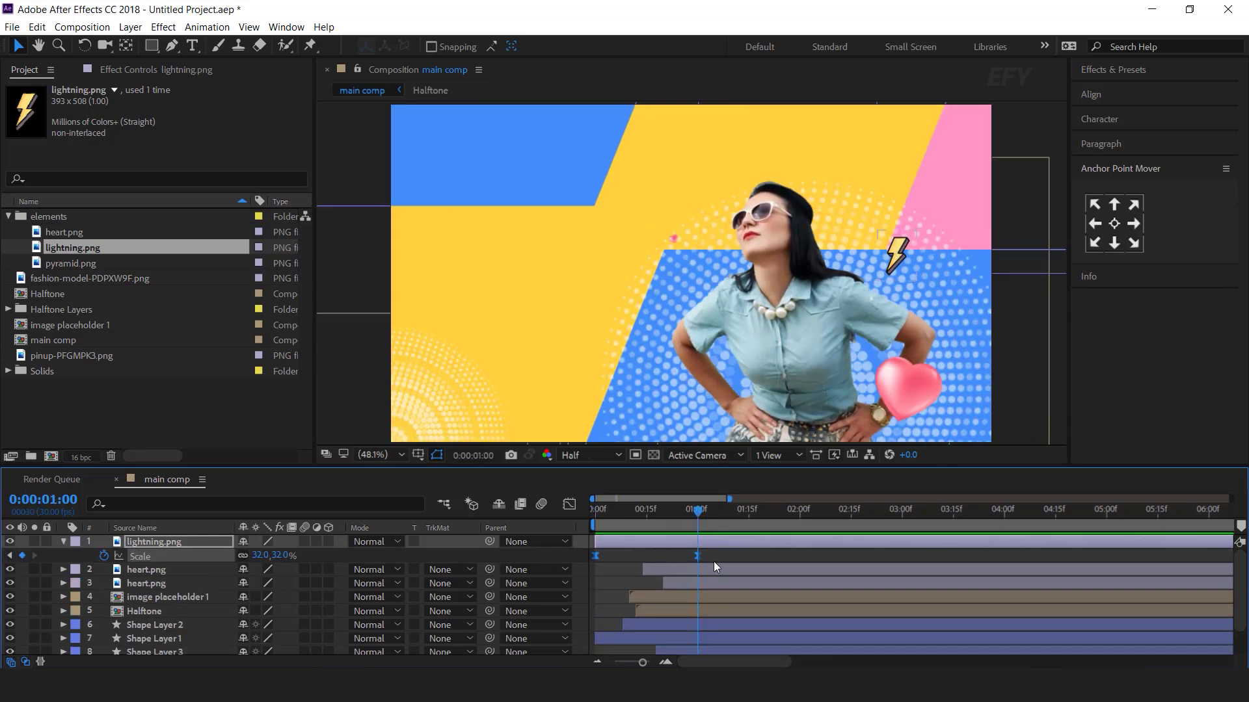
drag(283, 559, 290, 560)
key(Home)
key(space)
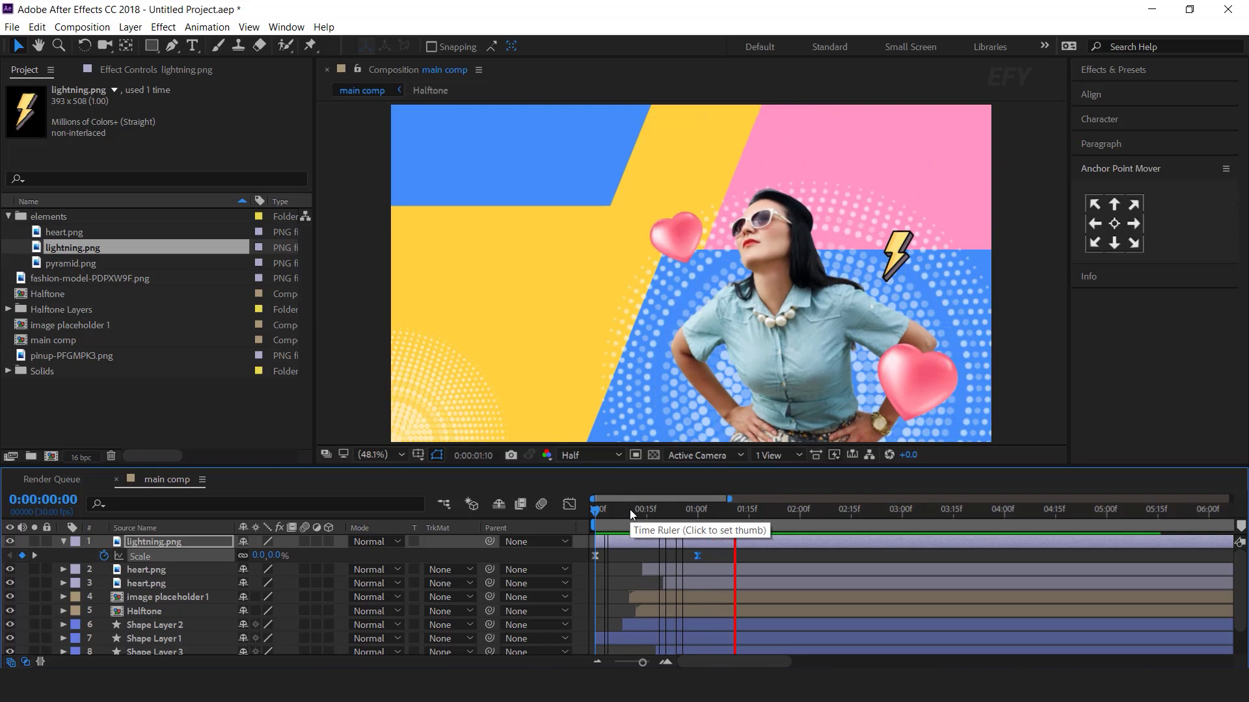
Add the expression wiggle(2,30) to lightning.png's Position and delay the layer's start to about 0:00:00:11
click(696, 514)
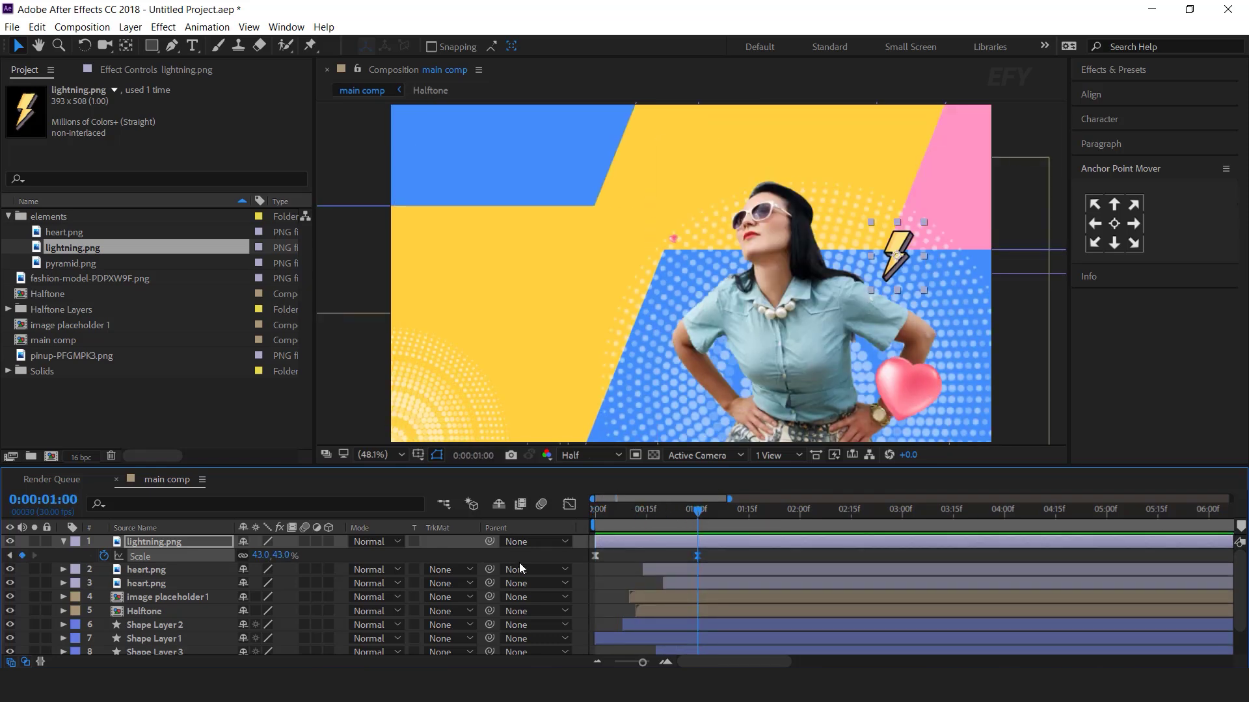
key(p)
alt+click(103, 557)
text(wiggle()
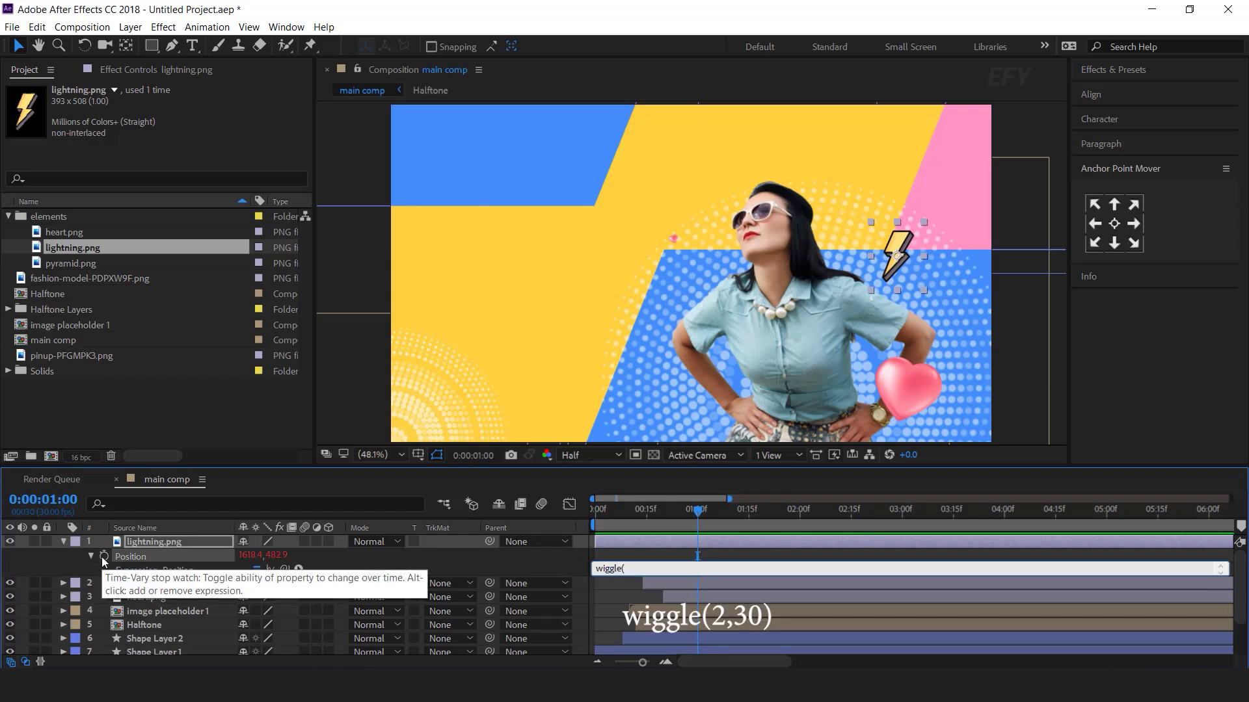
text(2,30))
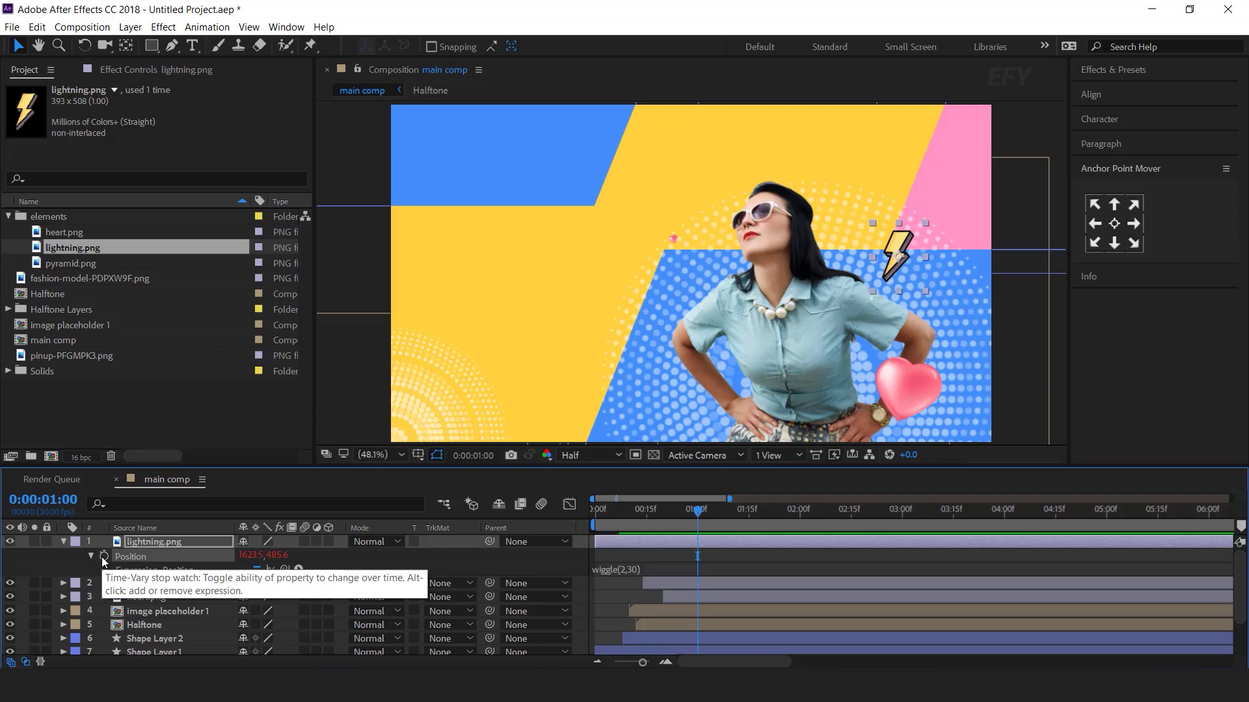
click(660, 514)
key(space)
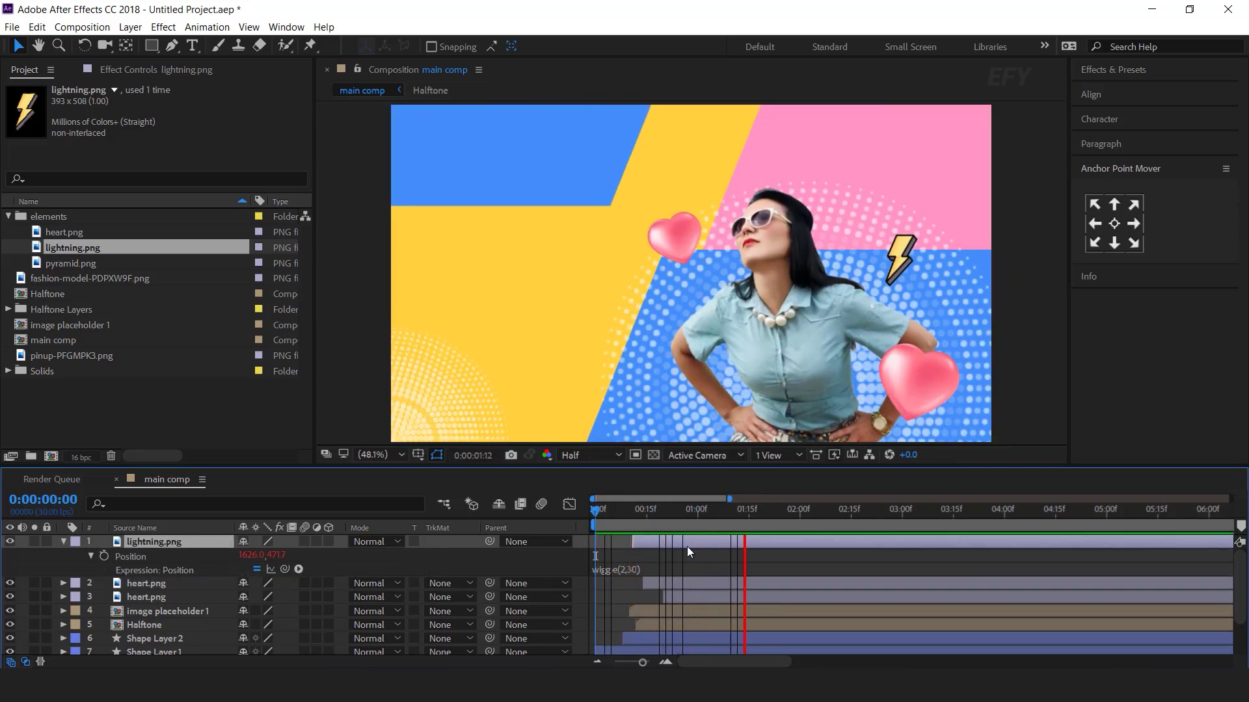
Add pyramid.png as the top layer of main comp at 0:00:01:24, scaled down and placed beside the model's bent arm over the blue shape
drag(728, 512, 779, 518)
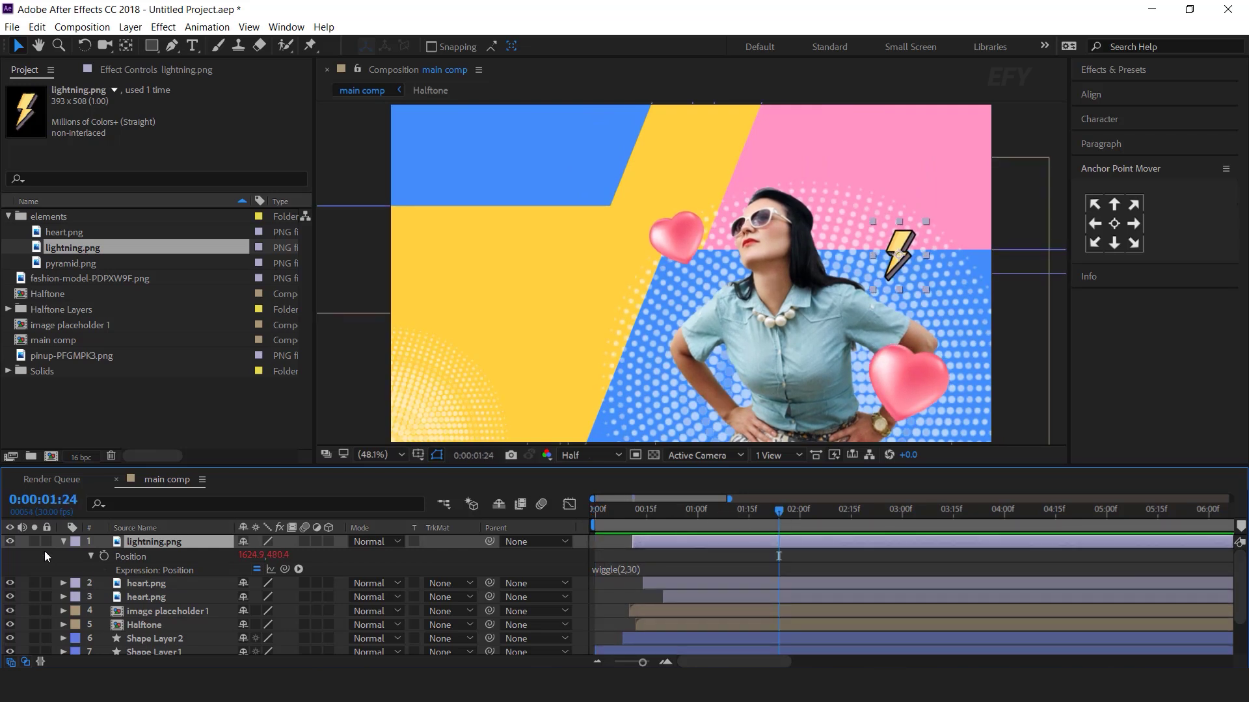
click(63, 541)
click(112, 411)
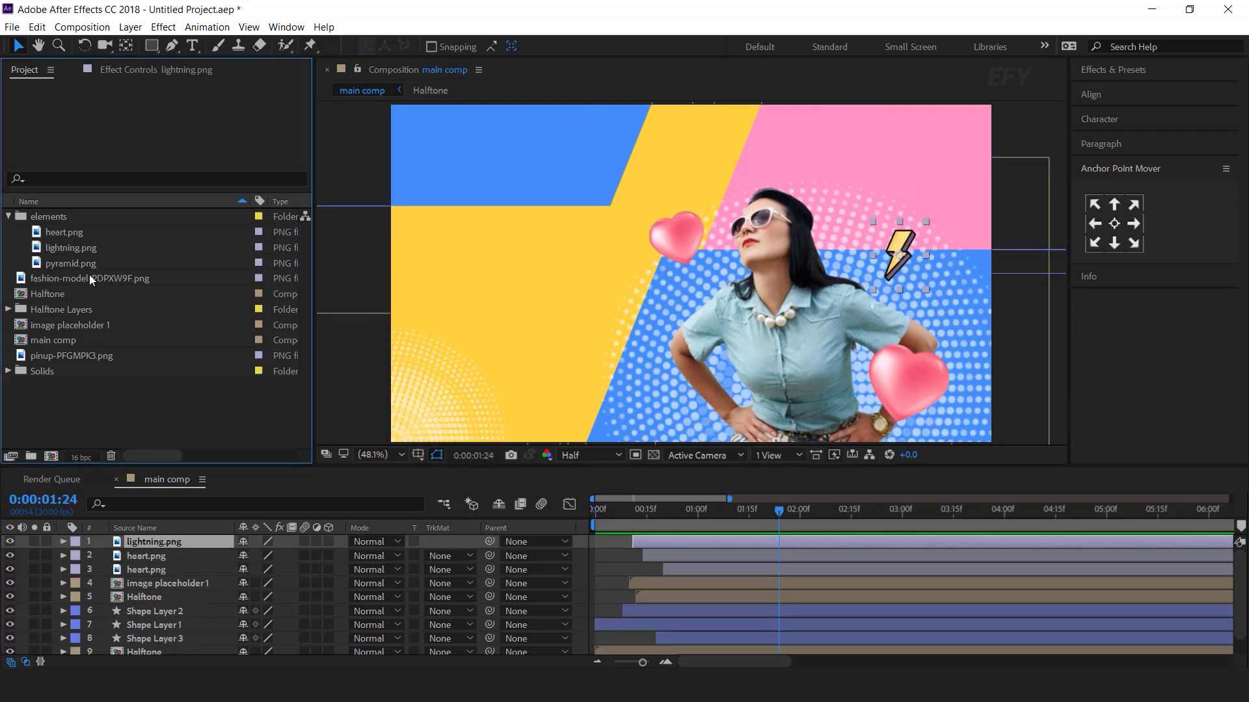
click(66, 268)
drag(60, 263, 179, 541)
drag(705, 255, 689, 318)
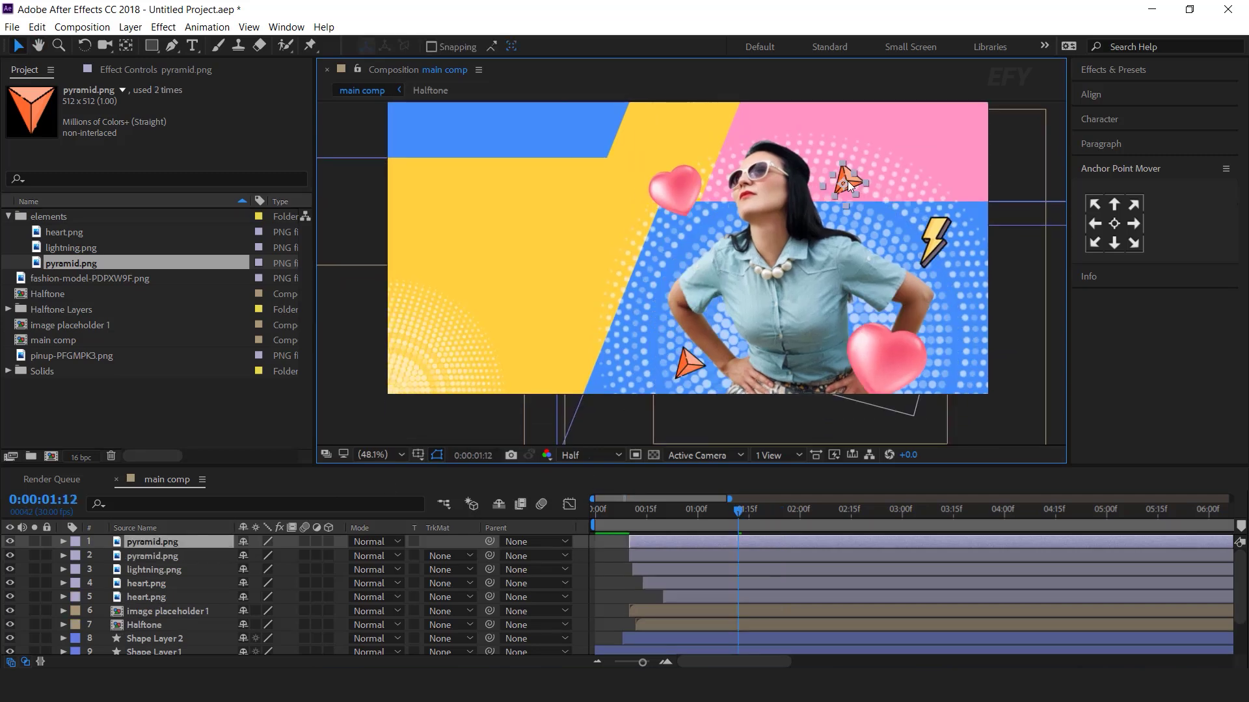
key(w)
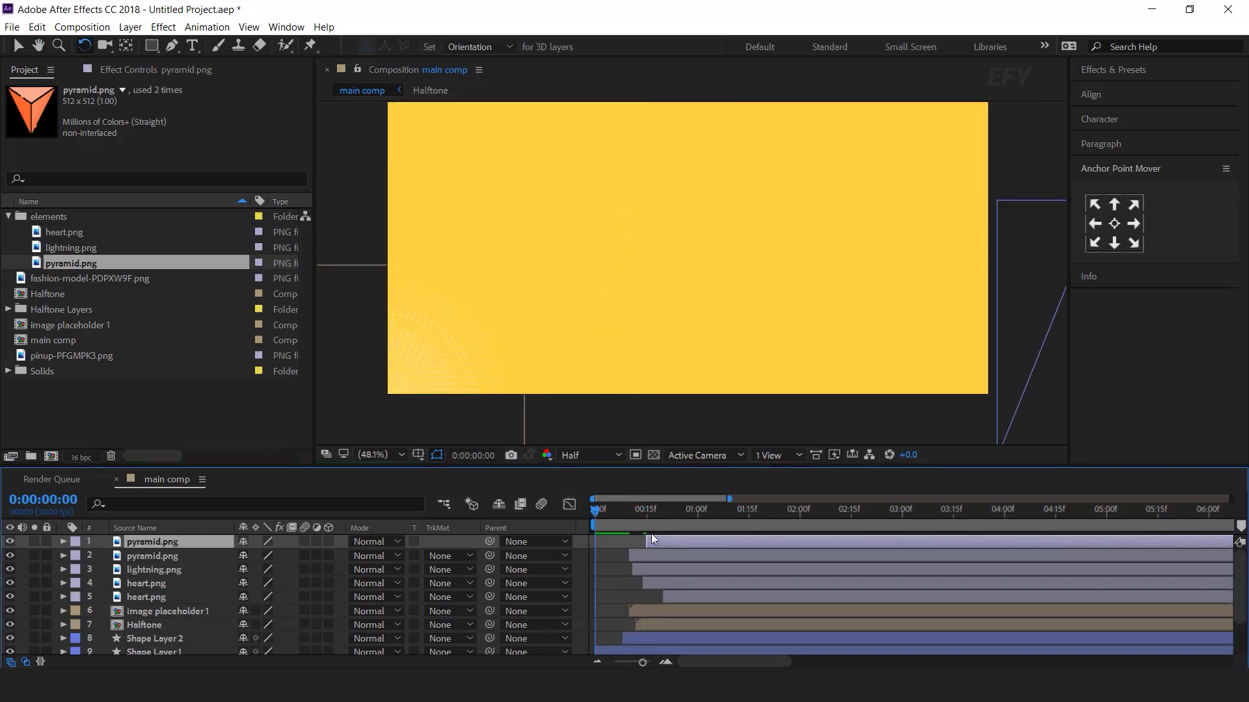
Scrub through main comp to review the two pyramids' animation, ending at 0:00:02:19
click(649, 510)
drag(662, 510, 725, 517)
key(F2)
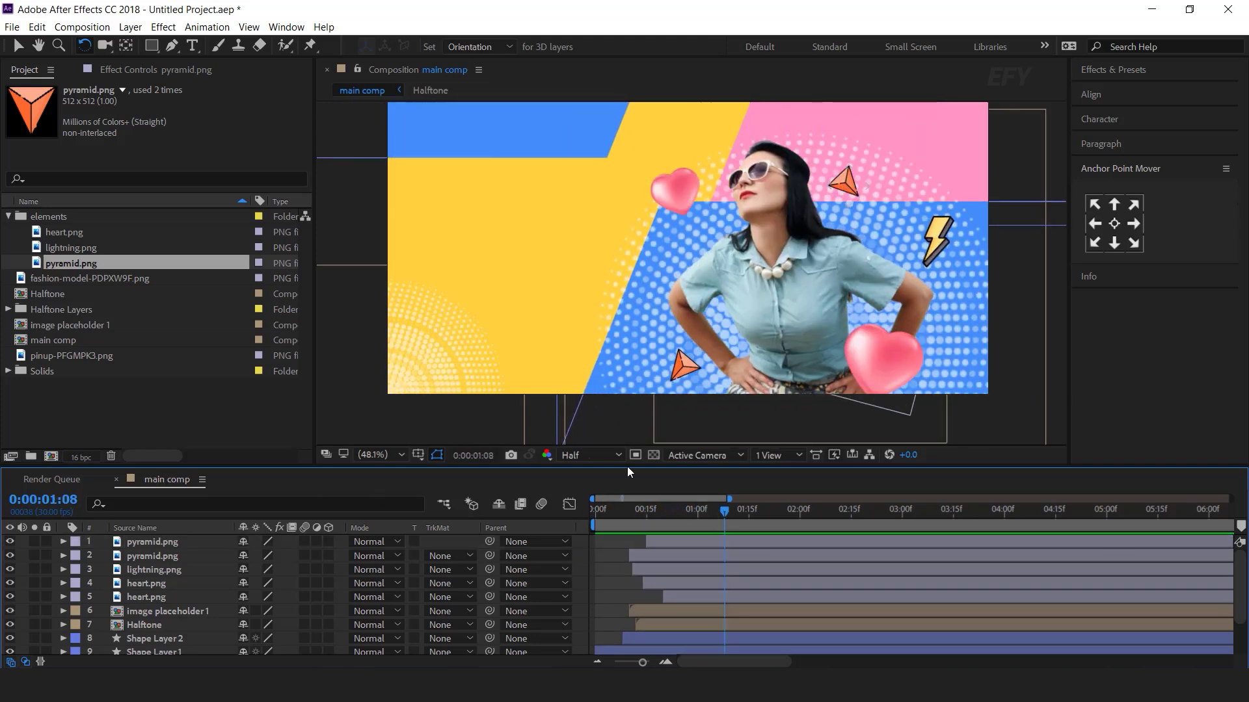
scroll(786, 325, down, 2)
click(865, 511)
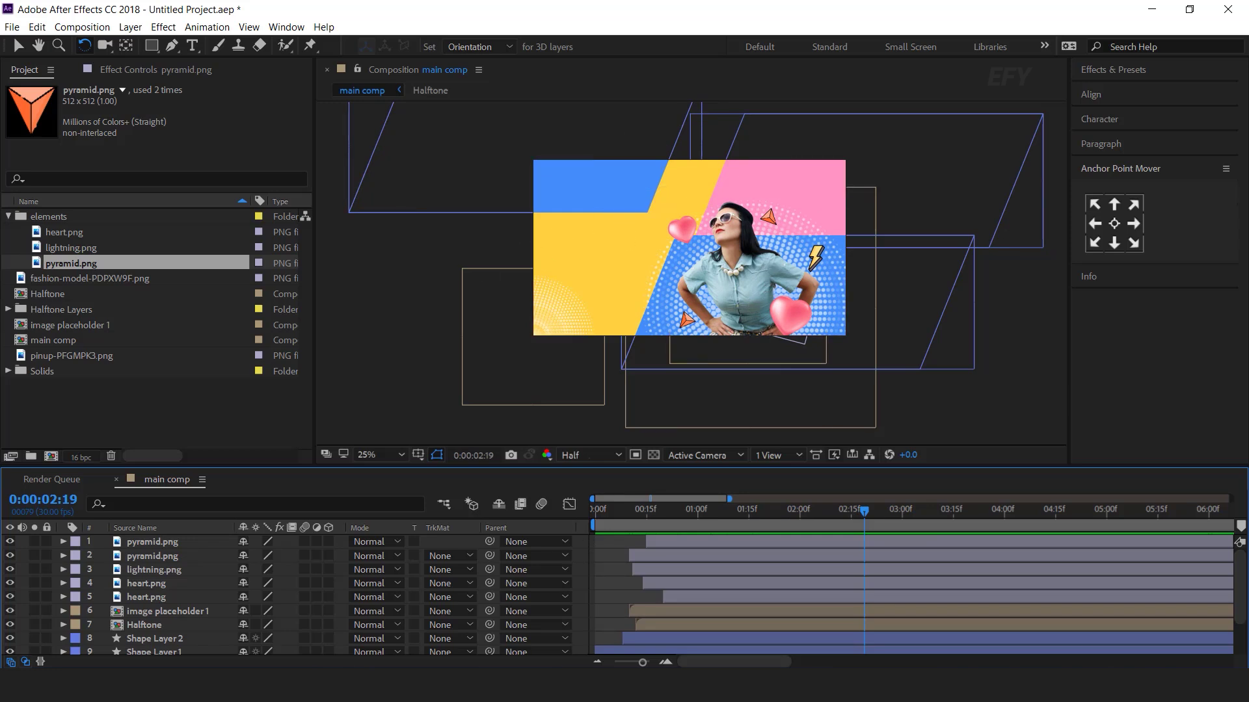
Collapse the elements folder and add the text "after effects" over the yellow area beside the model
click(8, 216)
click(133, 383)
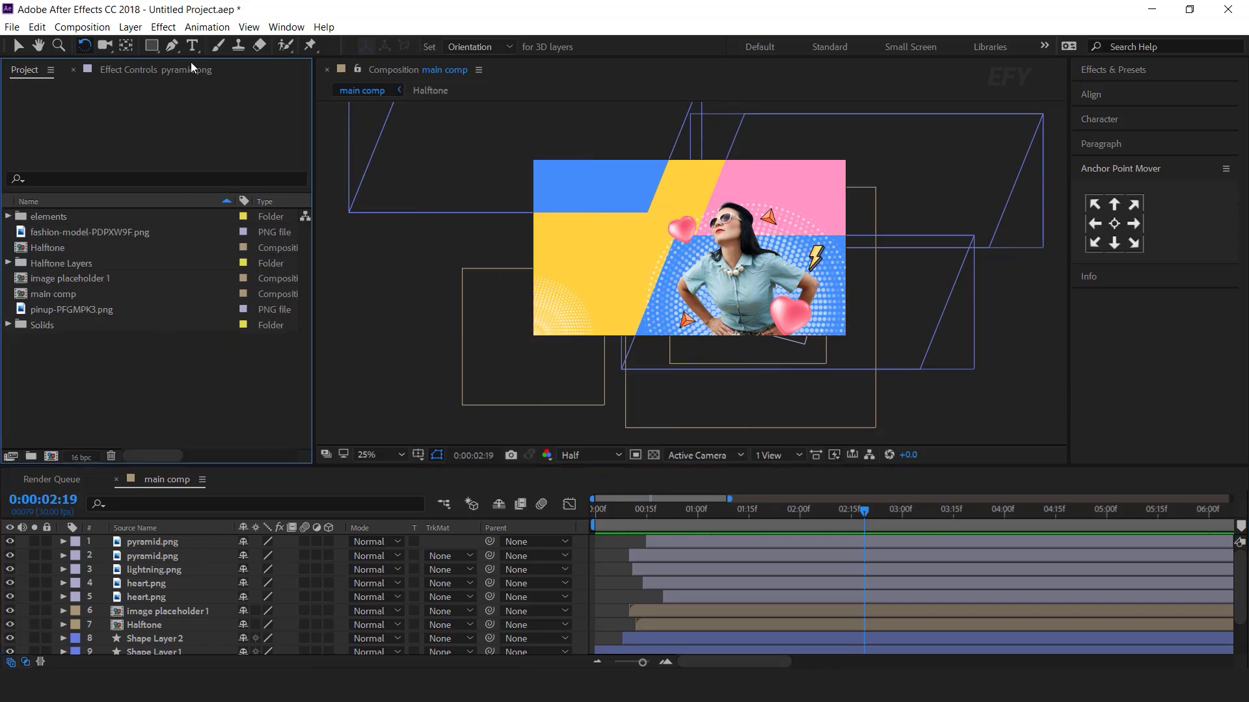
click(194, 45)
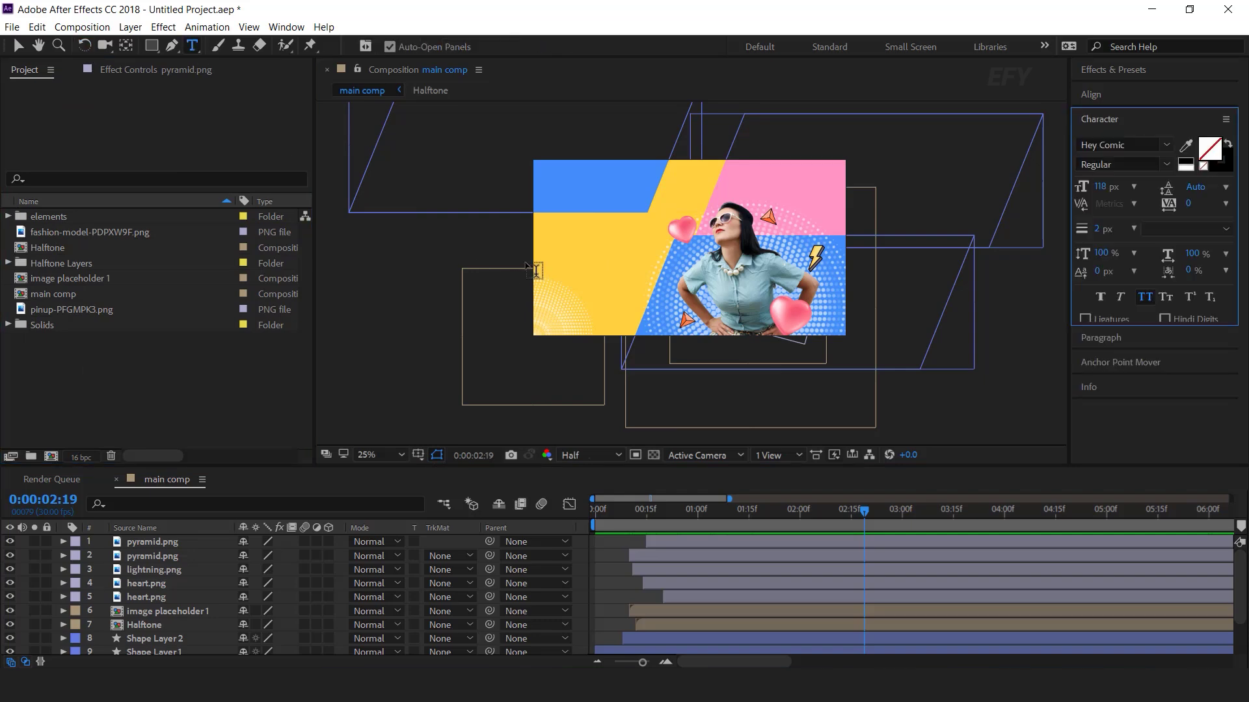
key(period)
drag(512, 242, 692, 296)
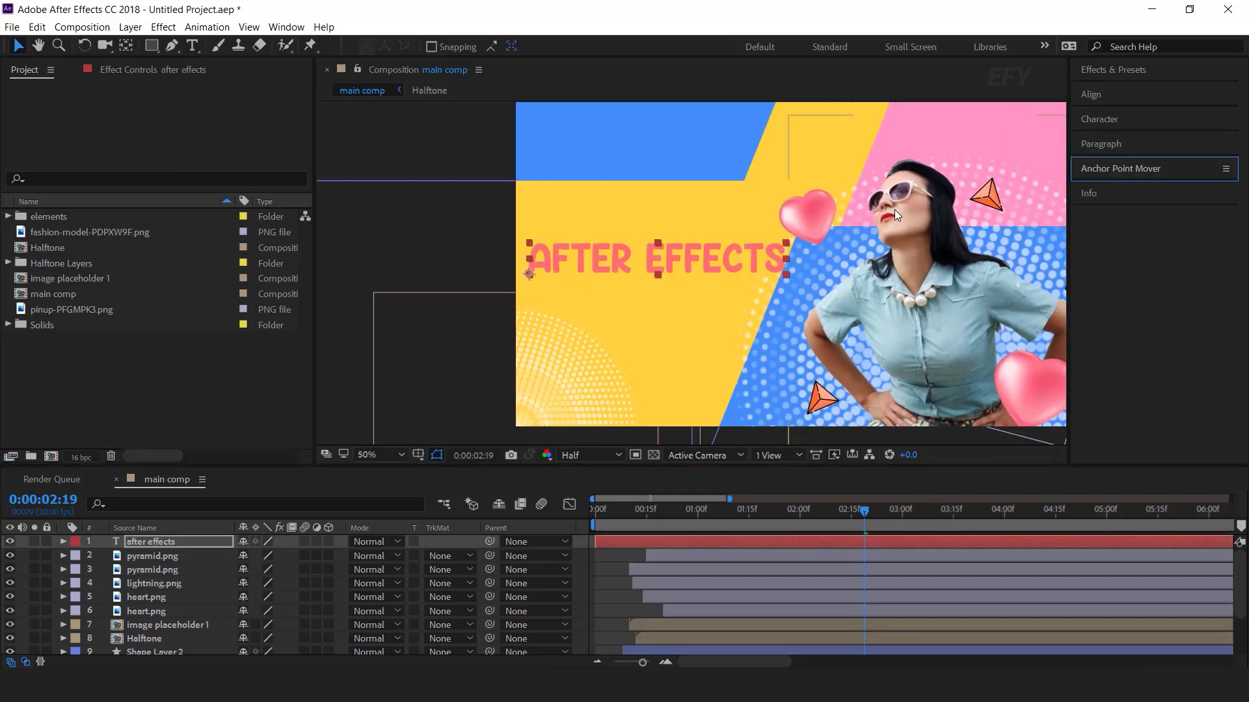
Add Position, Scale and Opacity text animation properties to the after effects layer
click(164, 540)
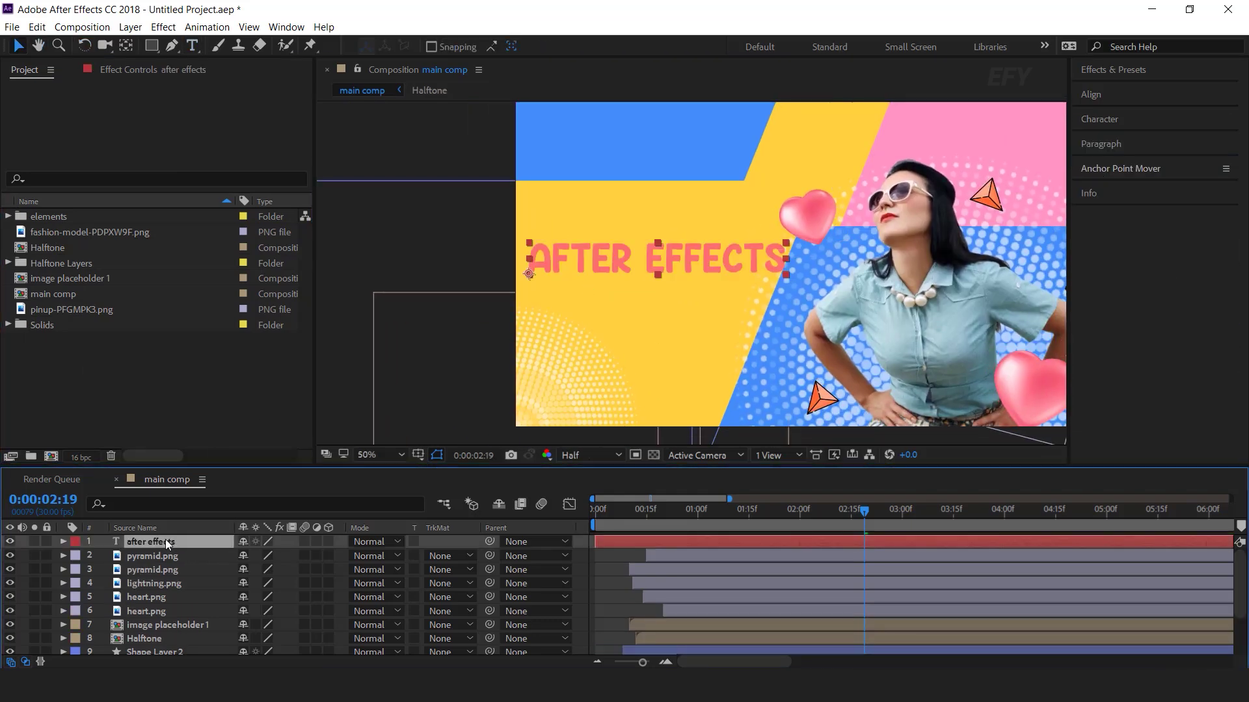
click(63, 541)
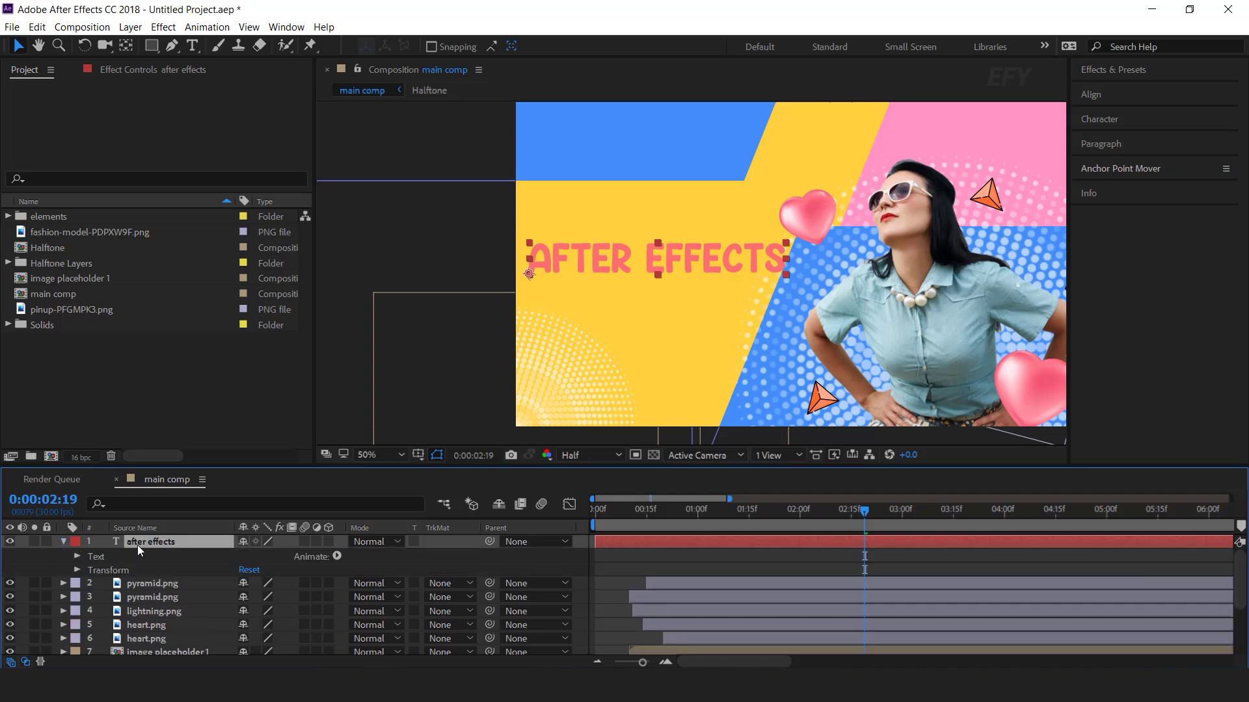
click(337, 556)
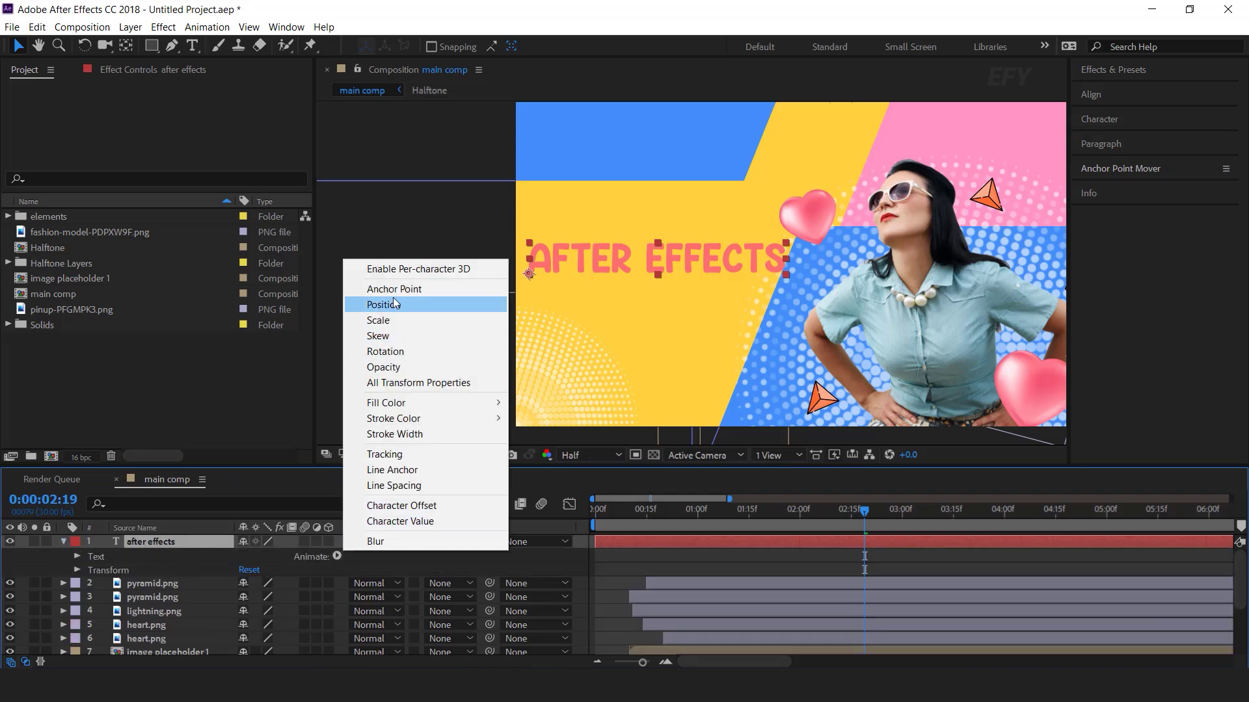
click(399, 305)
click(336, 558)
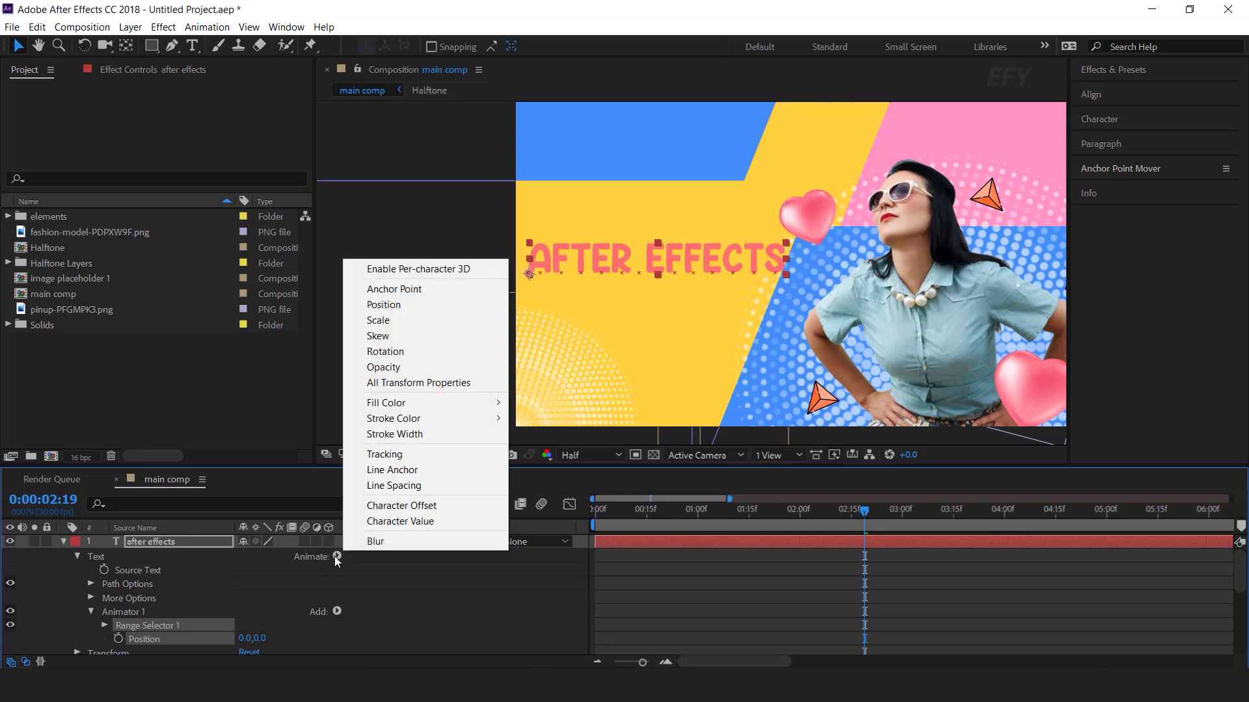
click(384, 320)
click(337, 552)
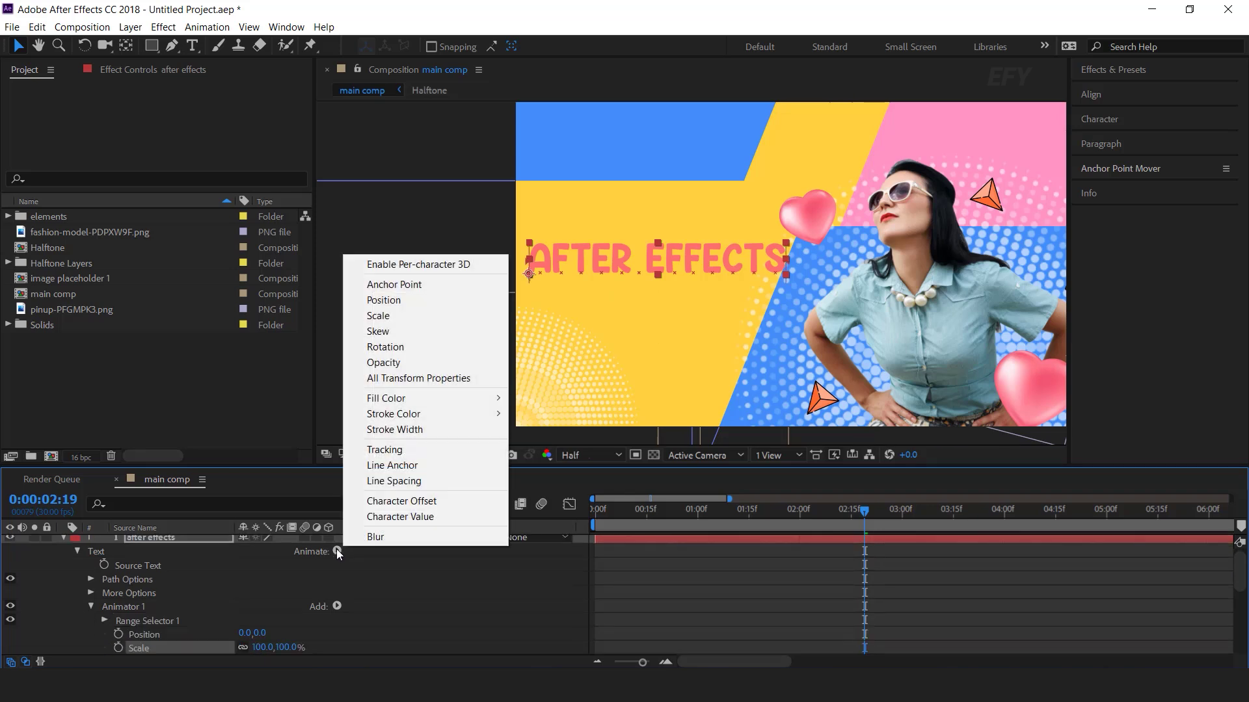
click(393, 363)
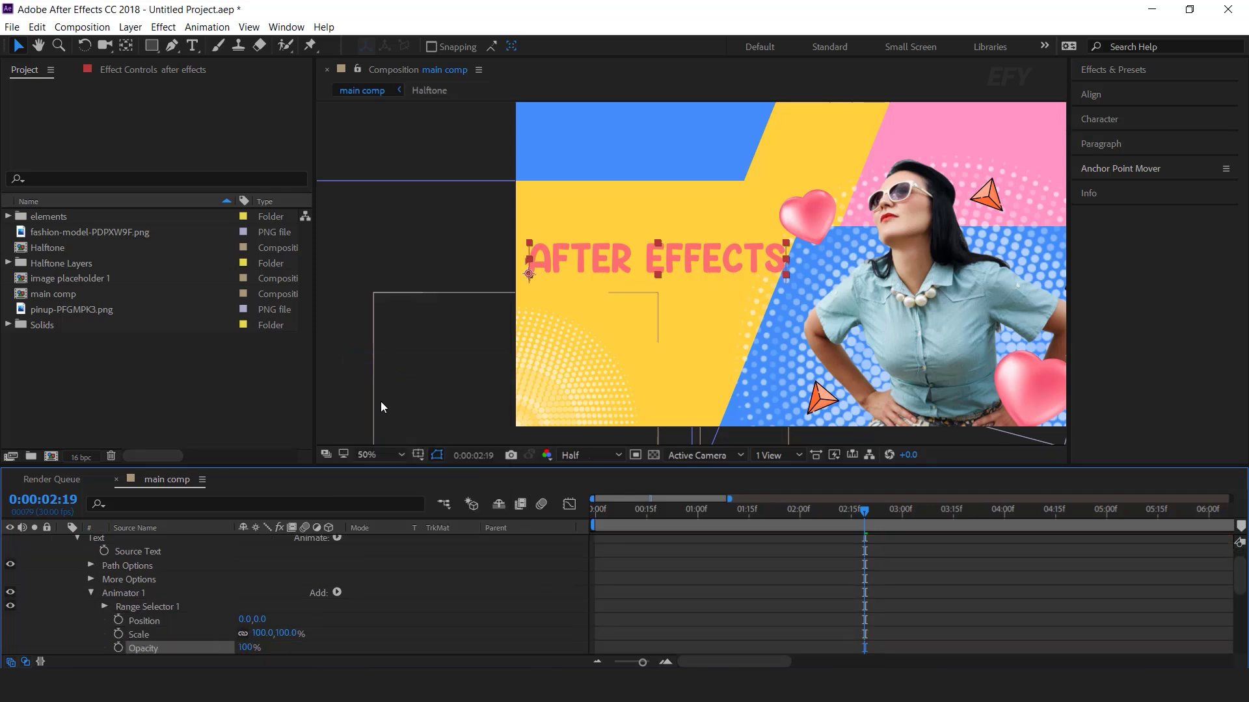
Unlink Animator 1's Scale and set it to 0, 100%, with Opacity at 0% and Position at 100, 0
click(242, 634)
click(263, 634)
text(0)
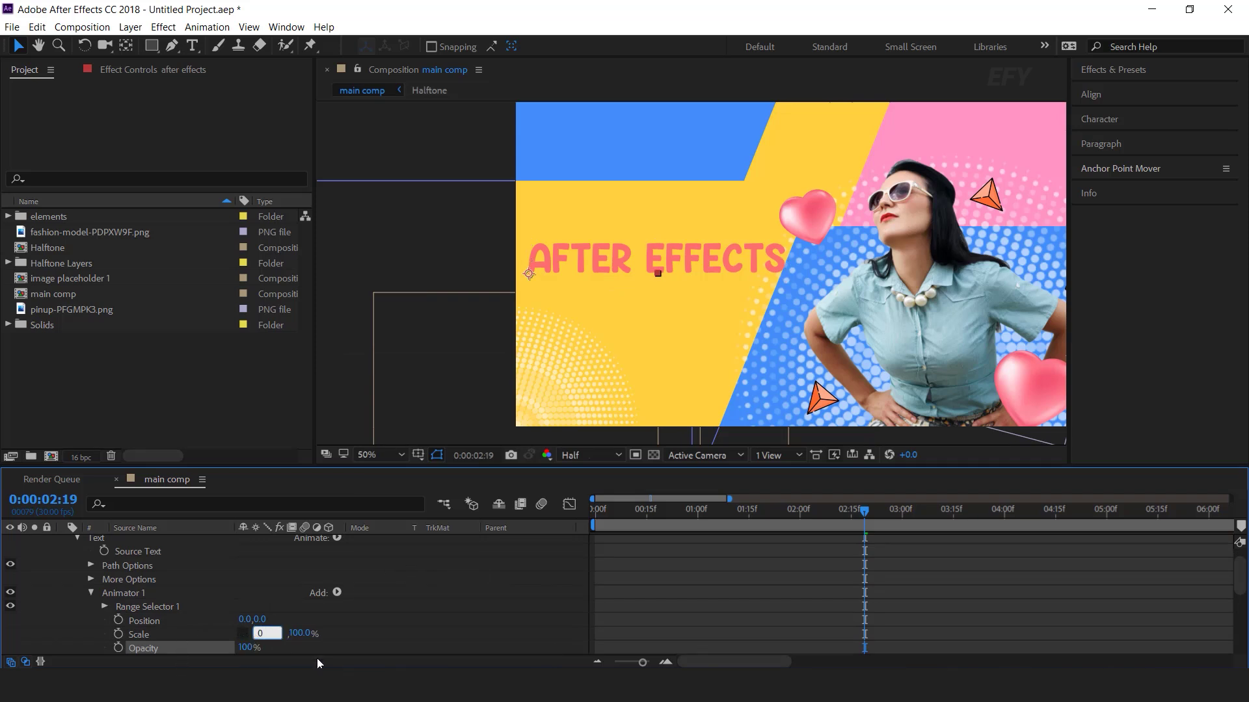
key(Return)
click(246, 648)
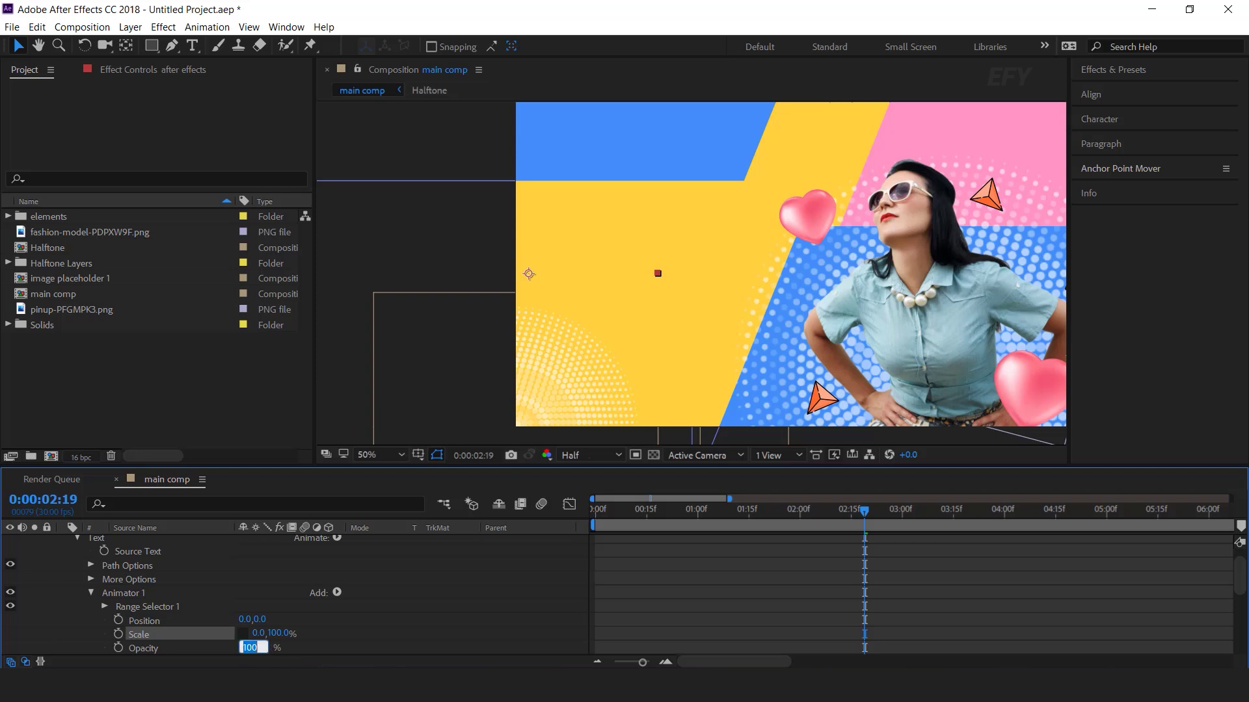
text(0)
key(Return)
click(244, 619)
key(Return)
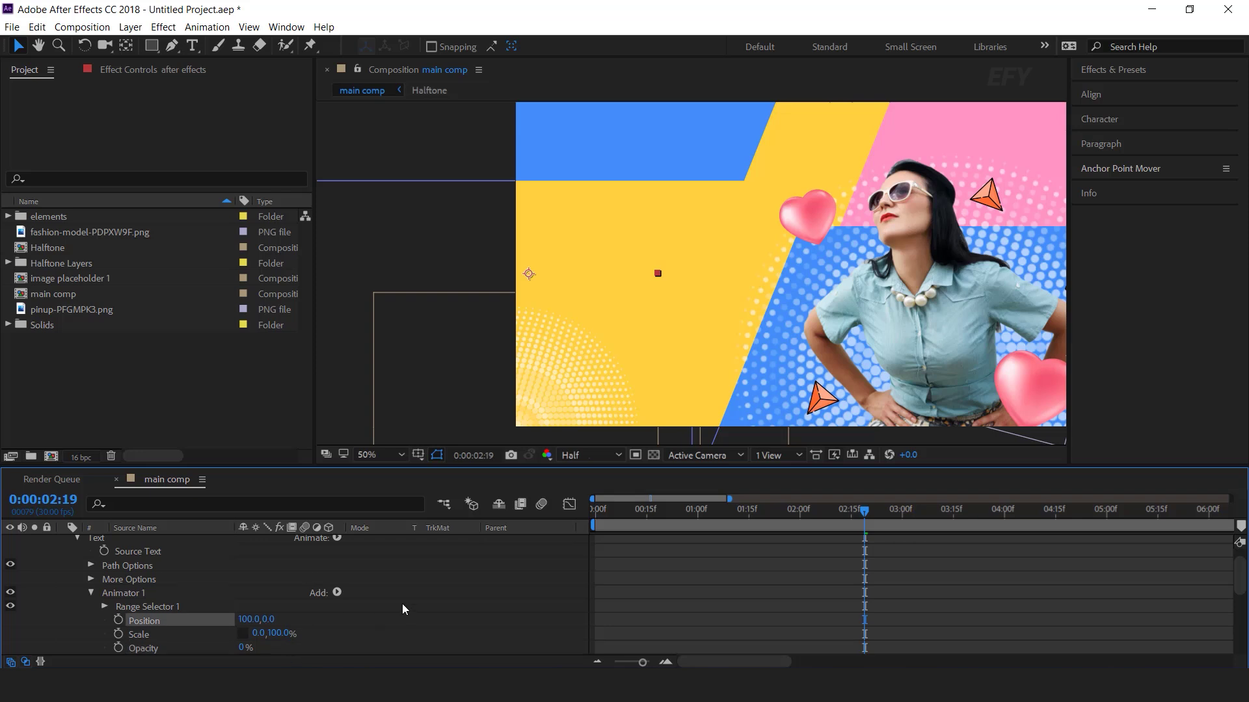
Keyframe Range Selector 1's Start from 0% at 0:00:00:00 to 100% at 0:00:01:00 and preview the text reveal
click(132, 608)
click(100, 606)
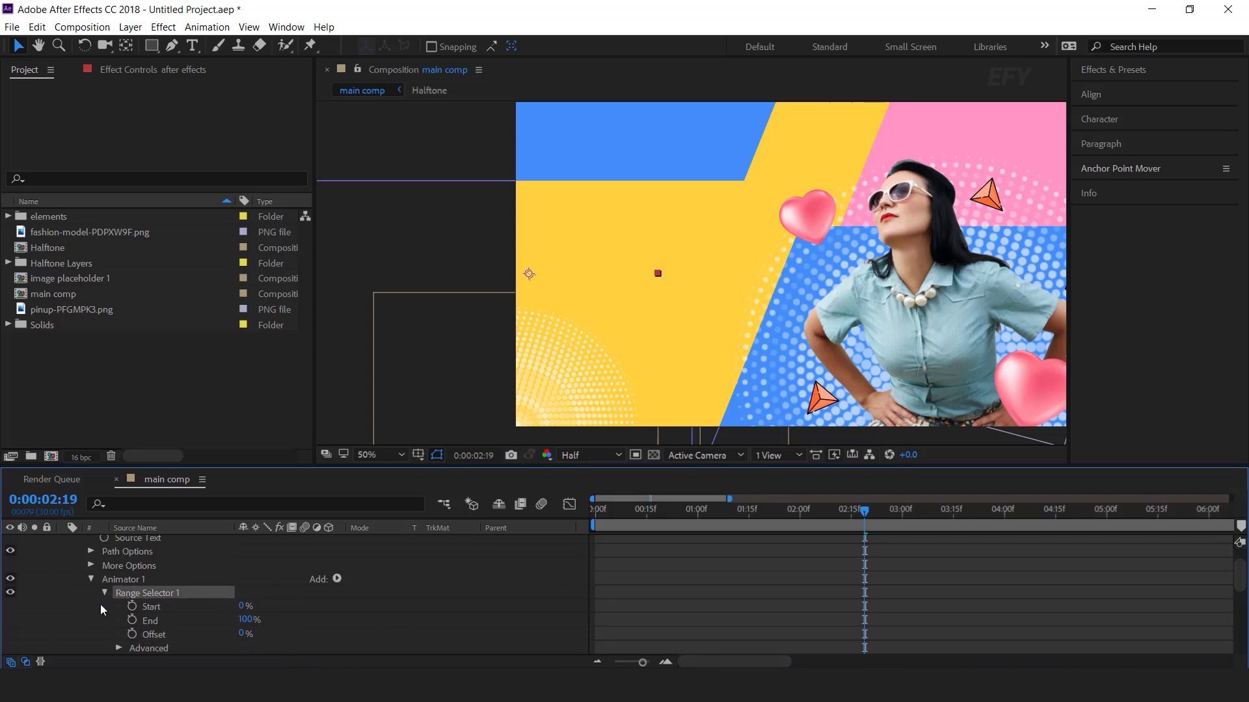
key(Home)
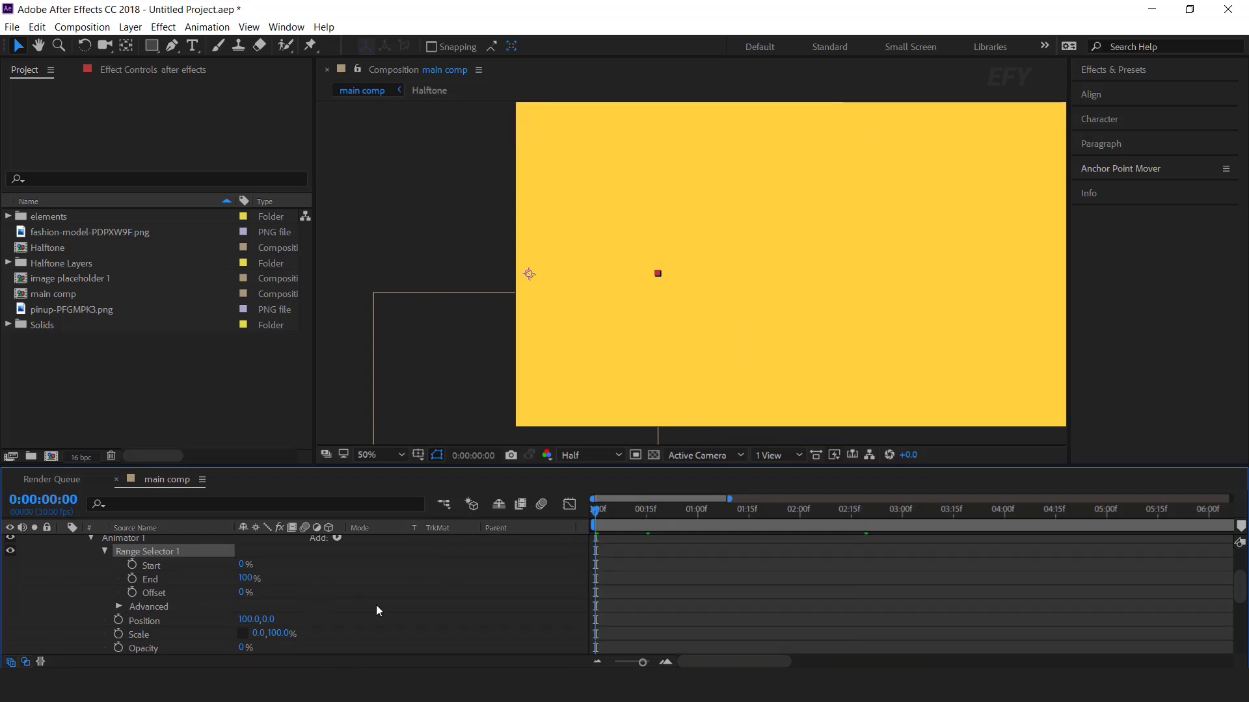
scroll(378, 610, up, 1)
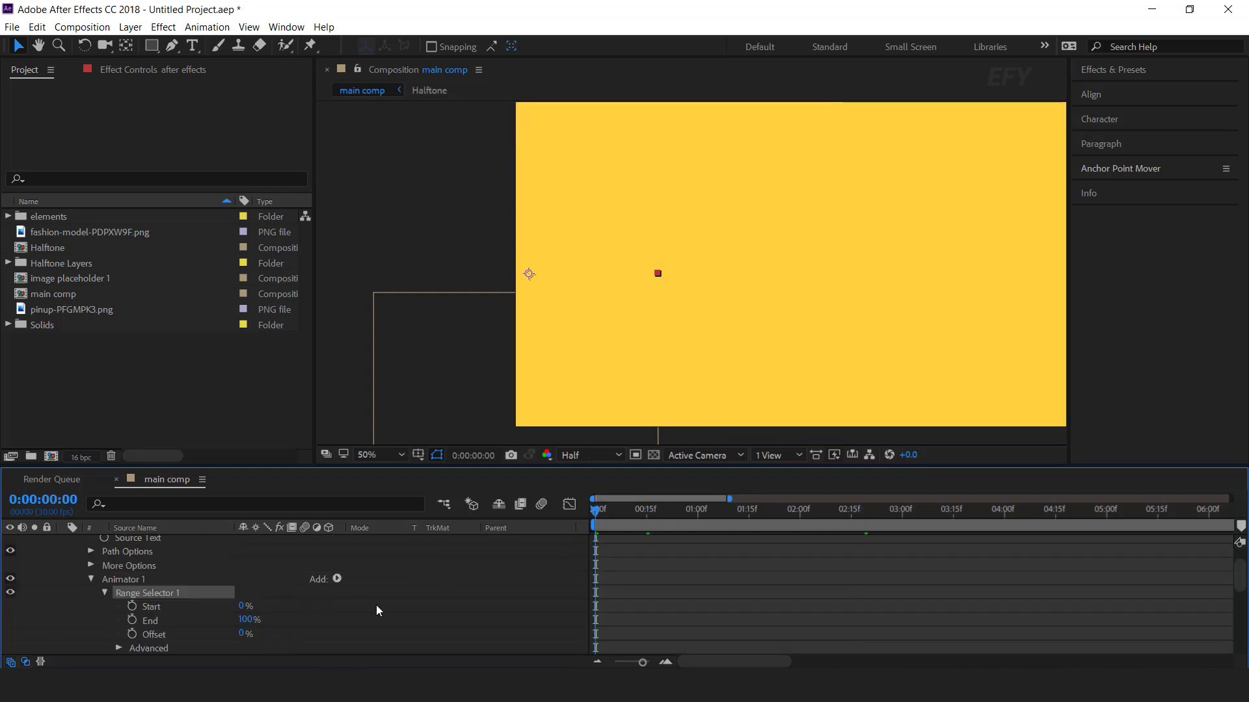
click(132, 607)
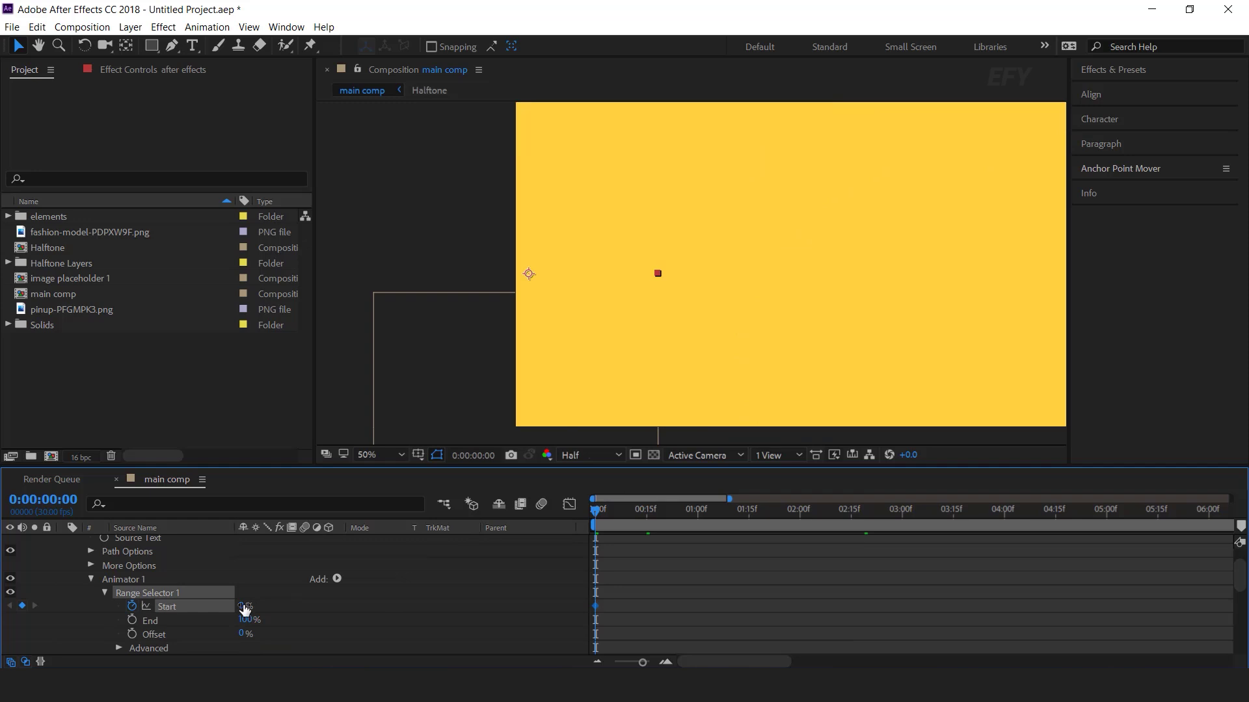
drag(606, 509, 698, 518)
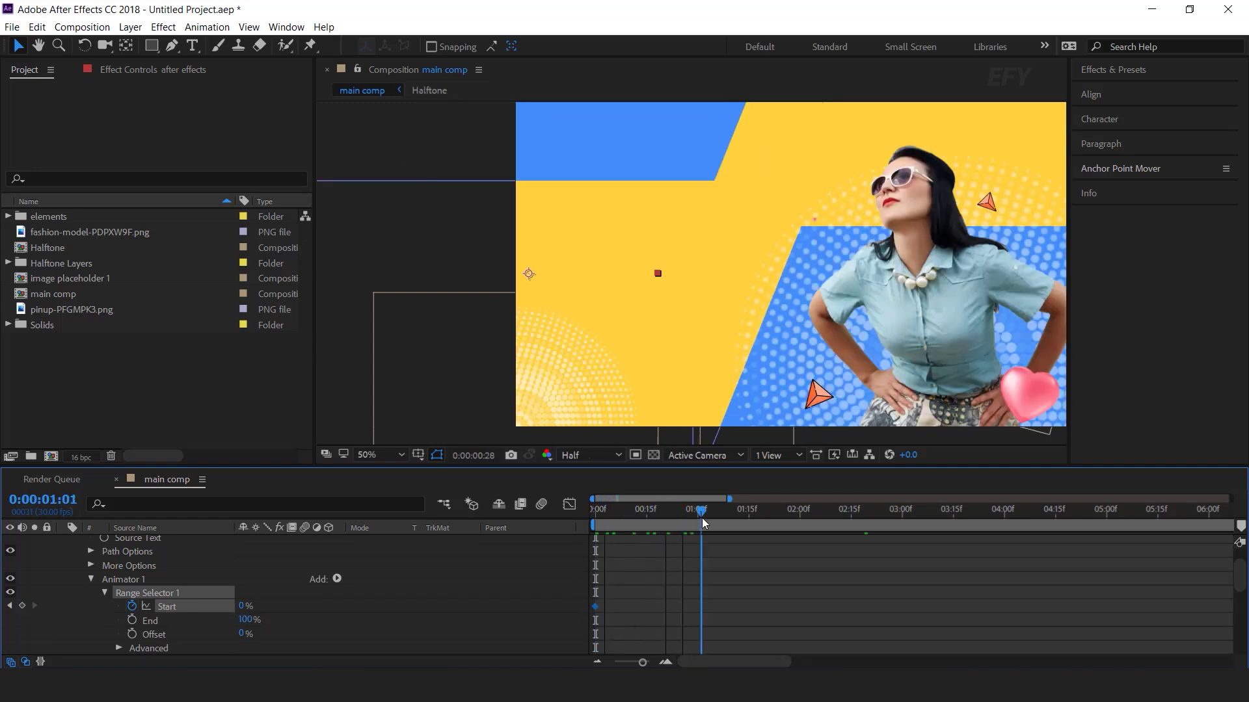
drag(247, 610, 678, 539)
key(Home)
key(space)
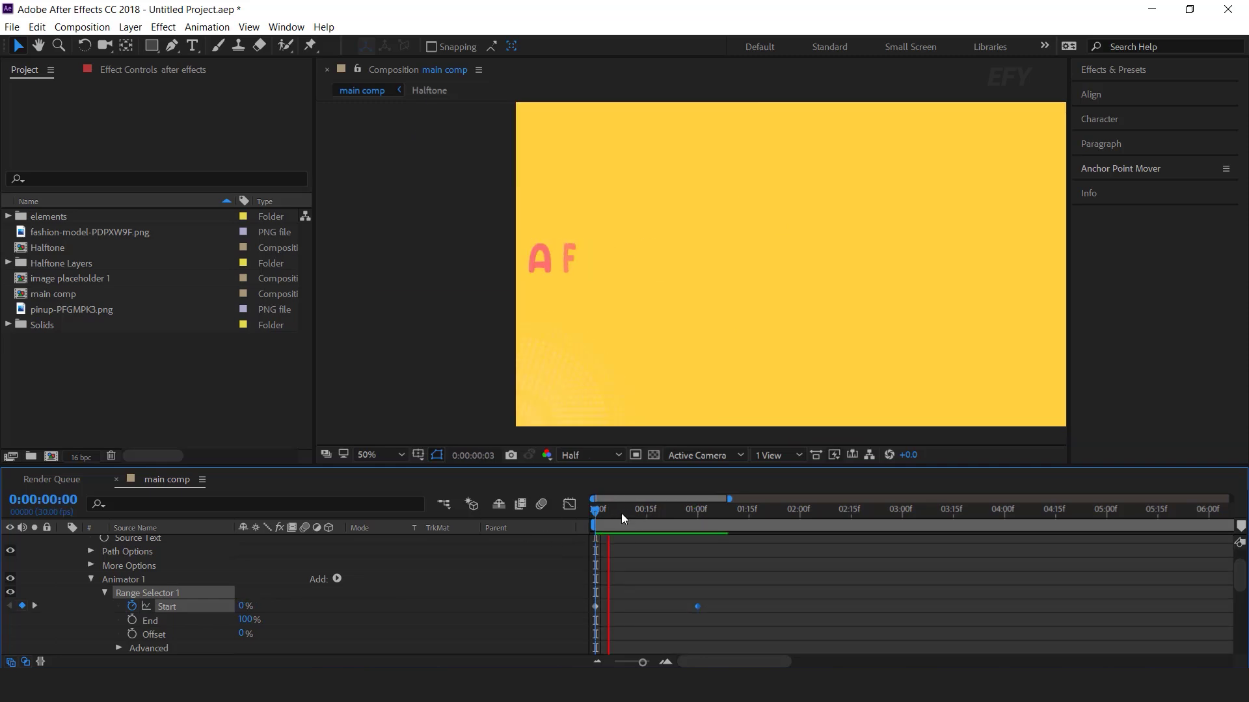
drag(621, 509, 700, 514)
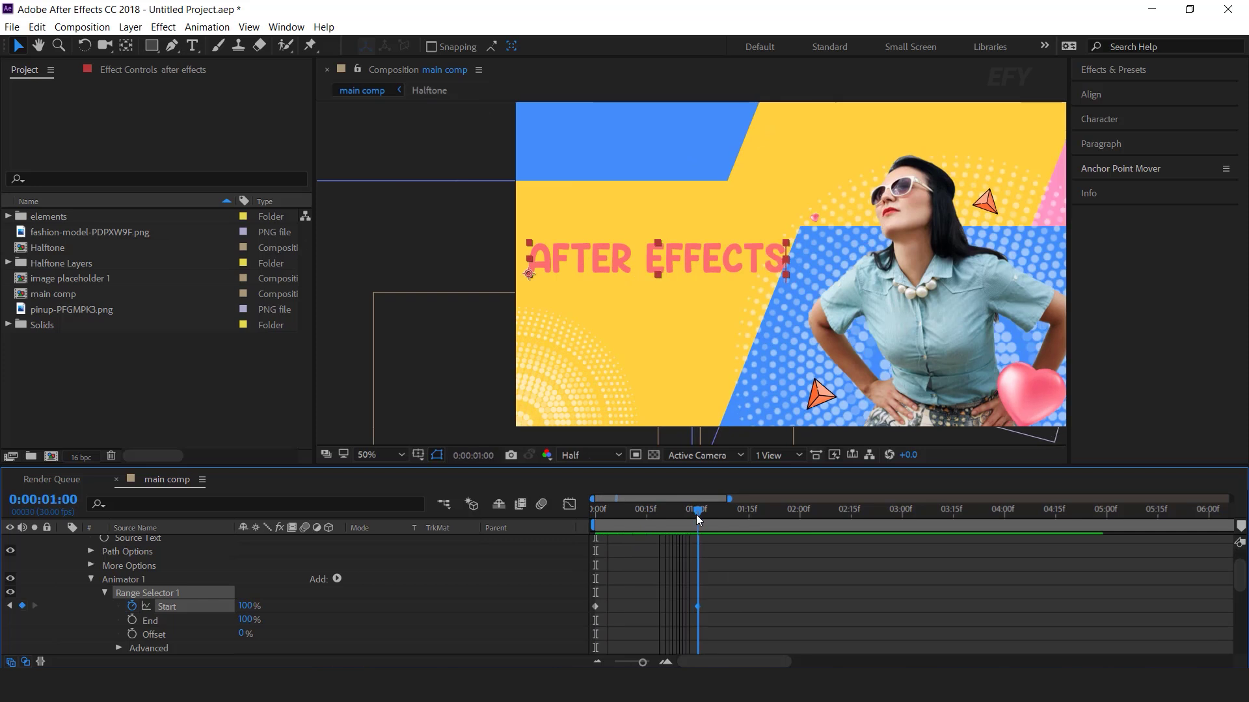
Add an Expression selector to the text's Animator 1 and reveal its Amount property
click(337, 579)
mouse_move(374, 599)
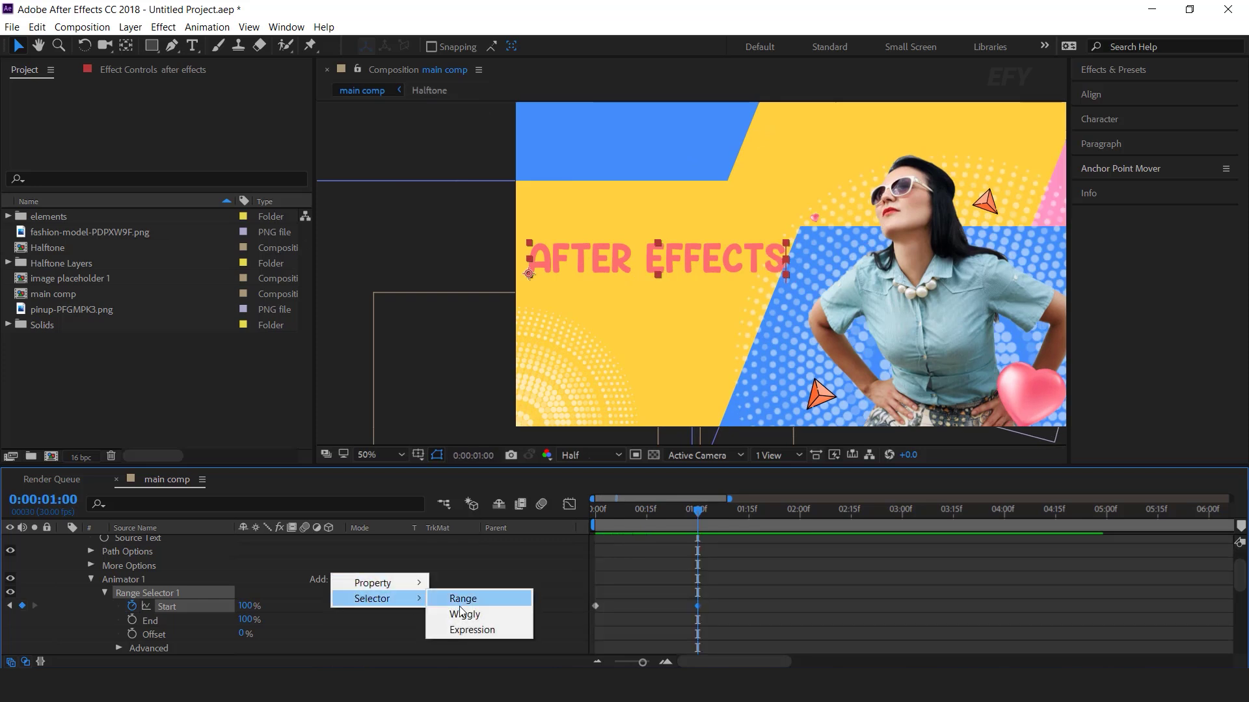
click(475, 631)
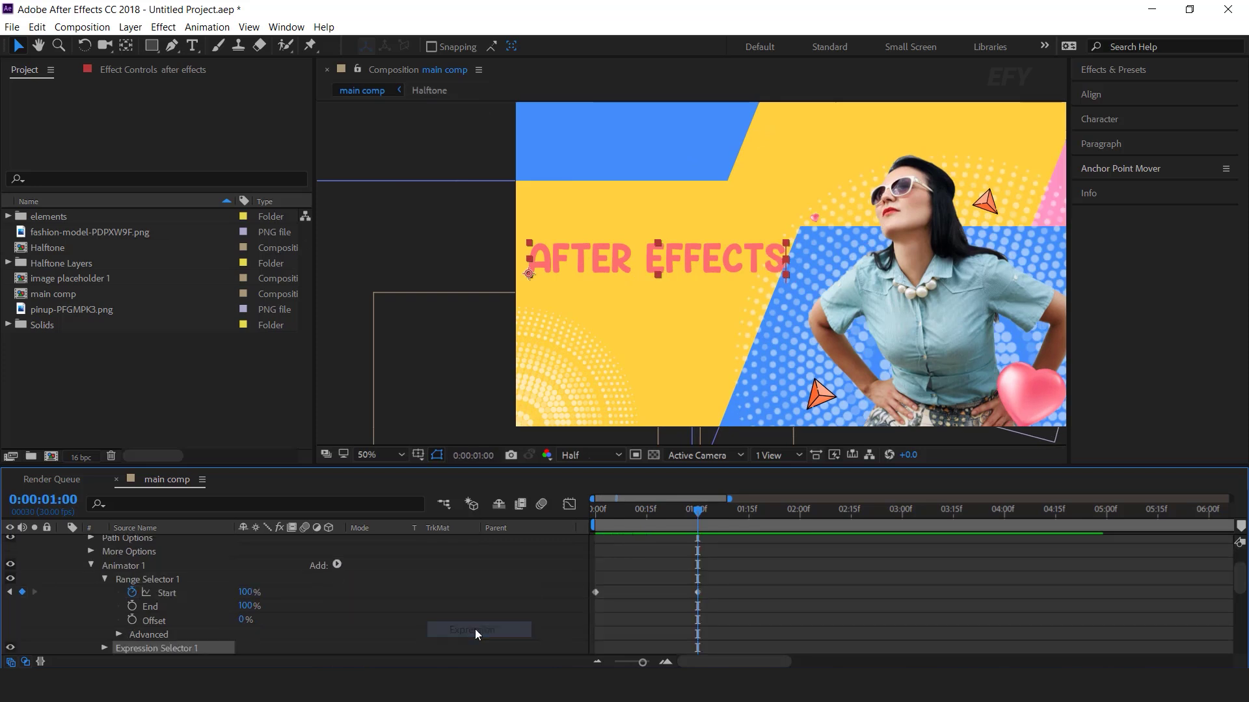
scroll(474, 614, down, 2)
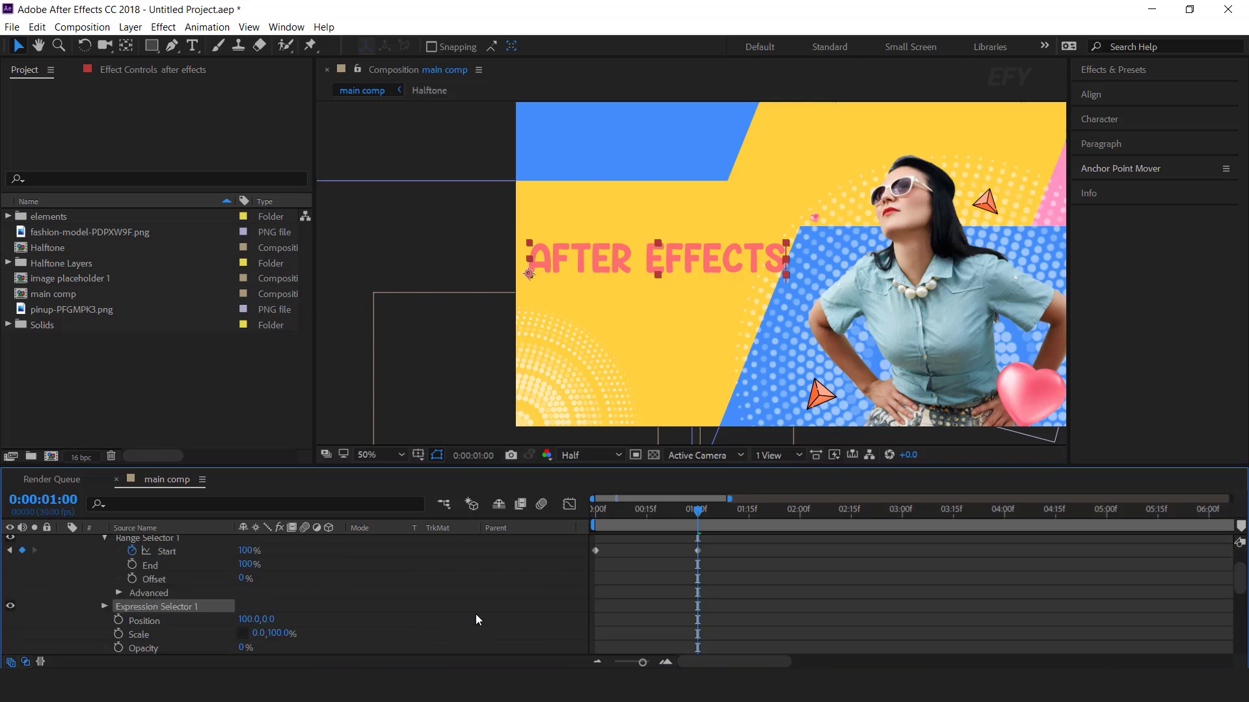
click(104, 606)
scroll(469, 604, down, 1)
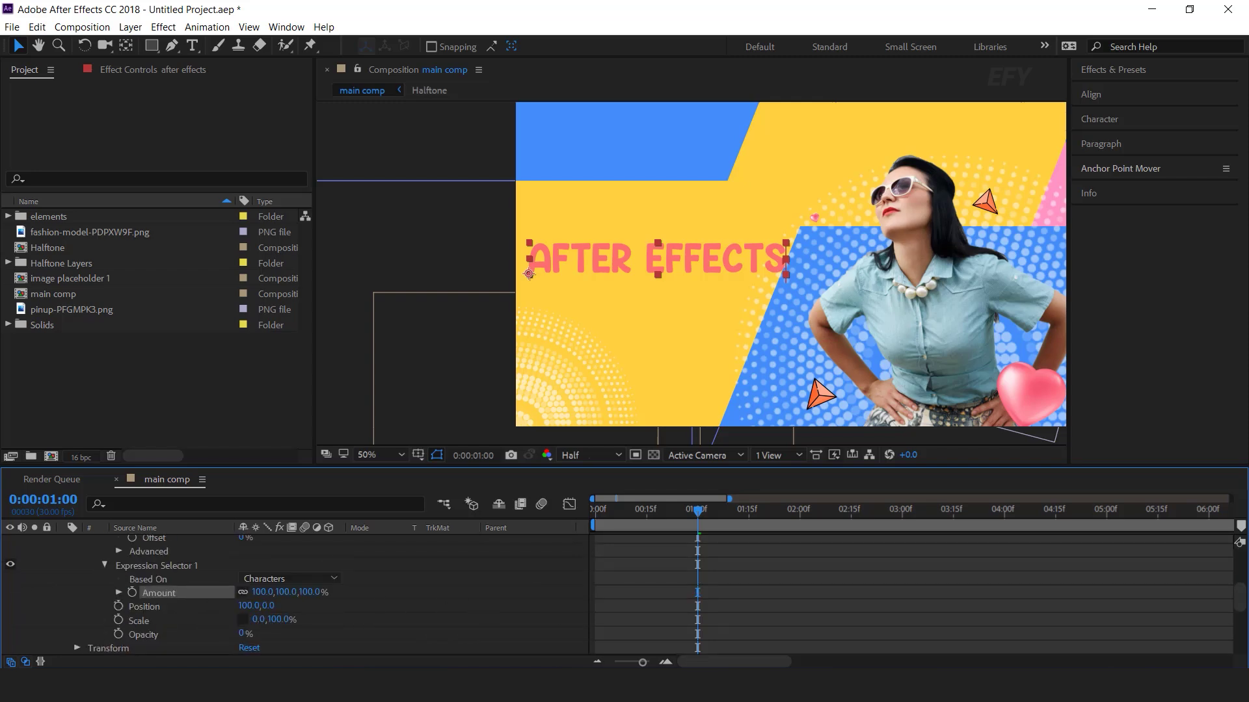
Copy the whole bounce expression starting with delay = 0.03 from Notepad and apply it to Expression Selector 1's Amount in After Effects
key(alt+Tab)
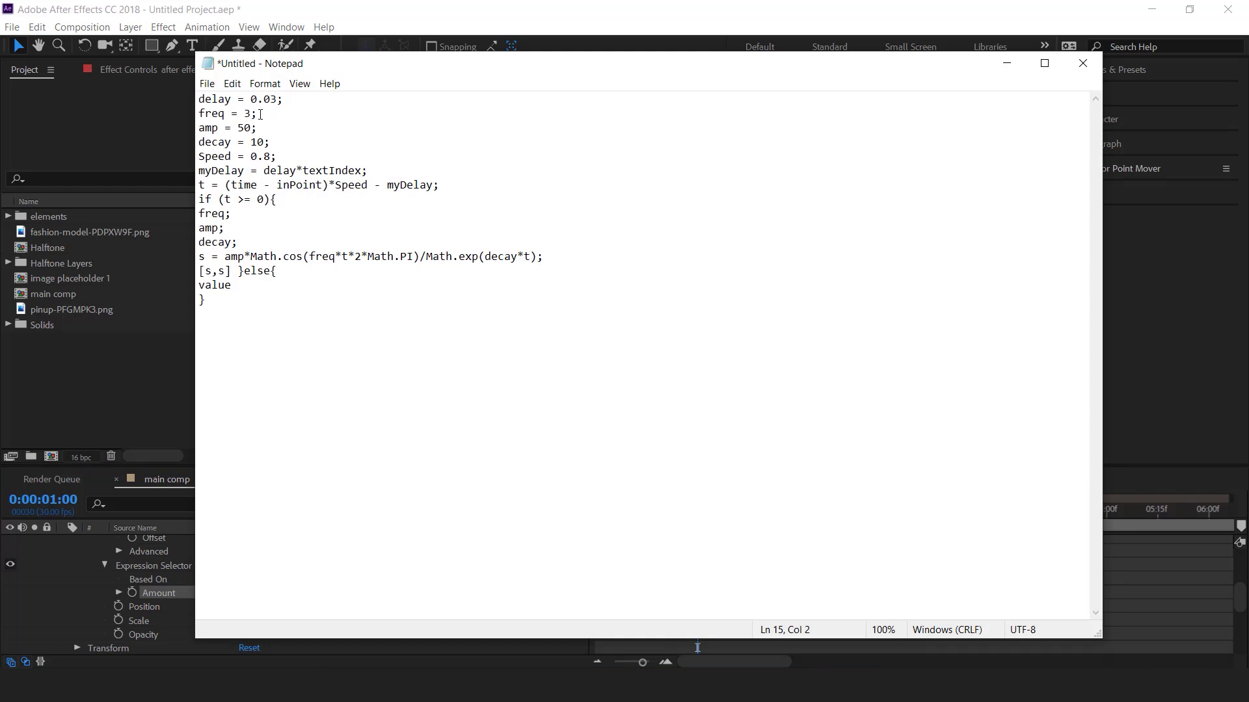
key(ctrl+a)
key(alt+Tab)
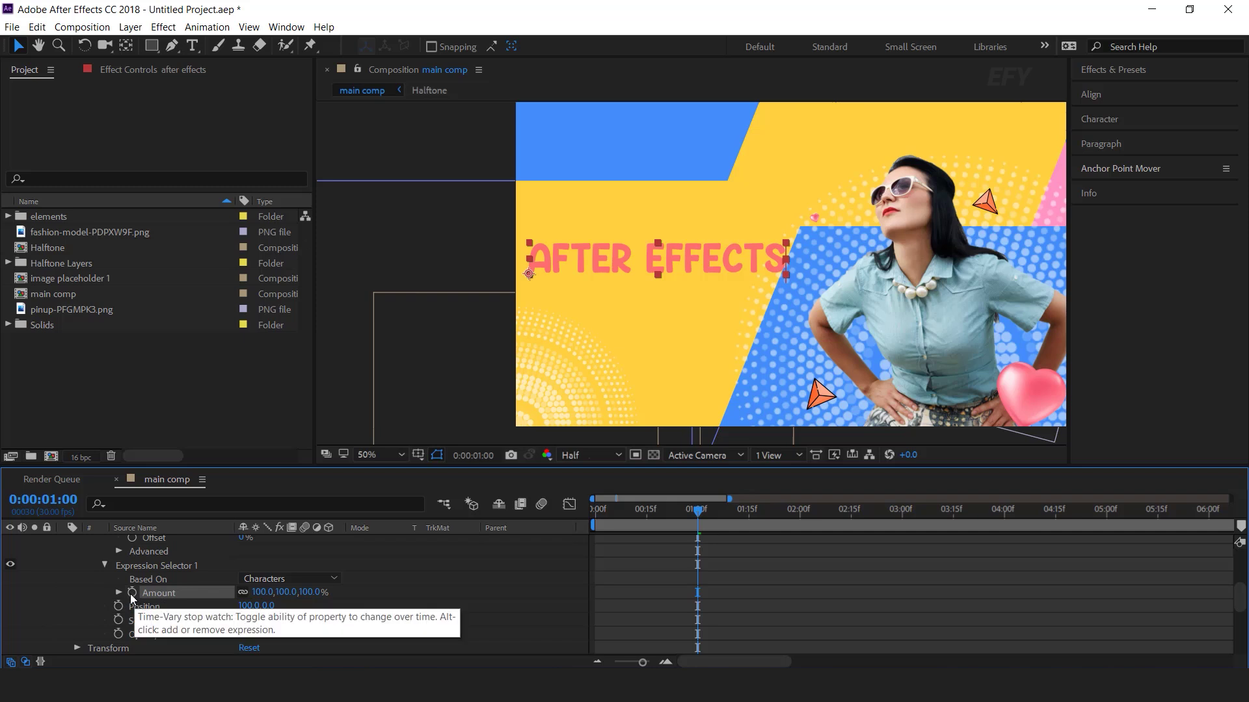
alt+click(131, 593)
key(ctrl+v)
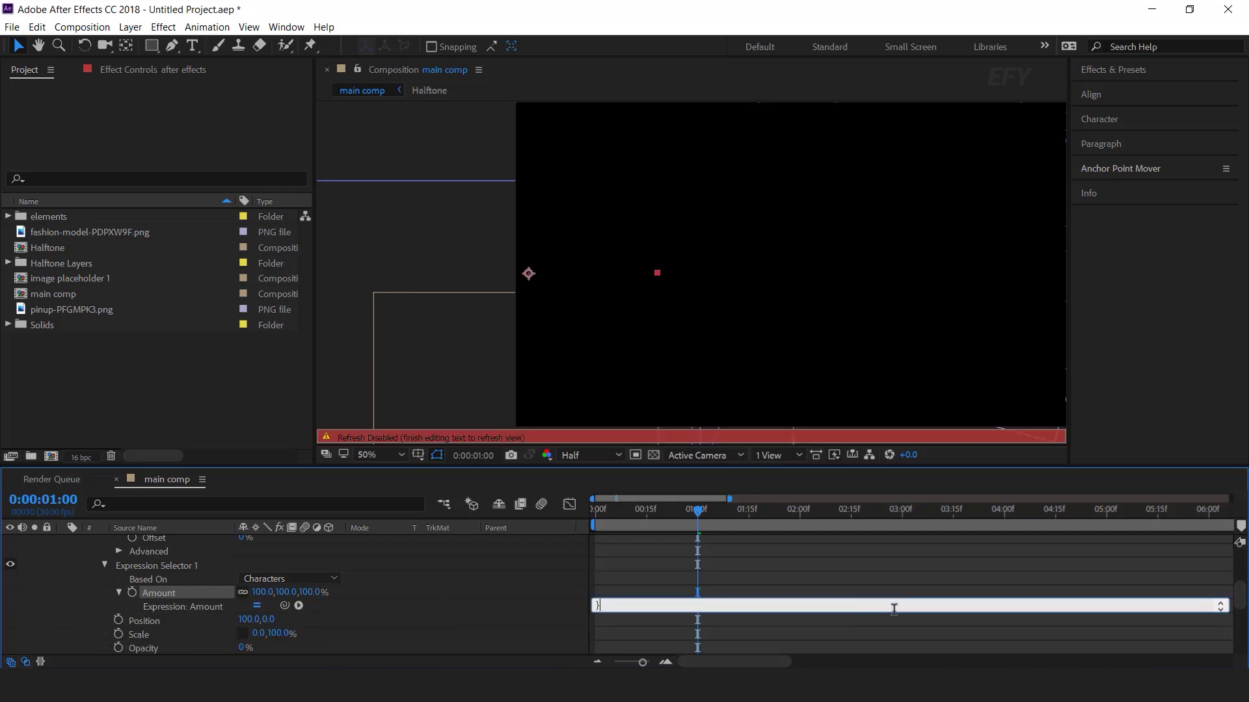
click(766, 568)
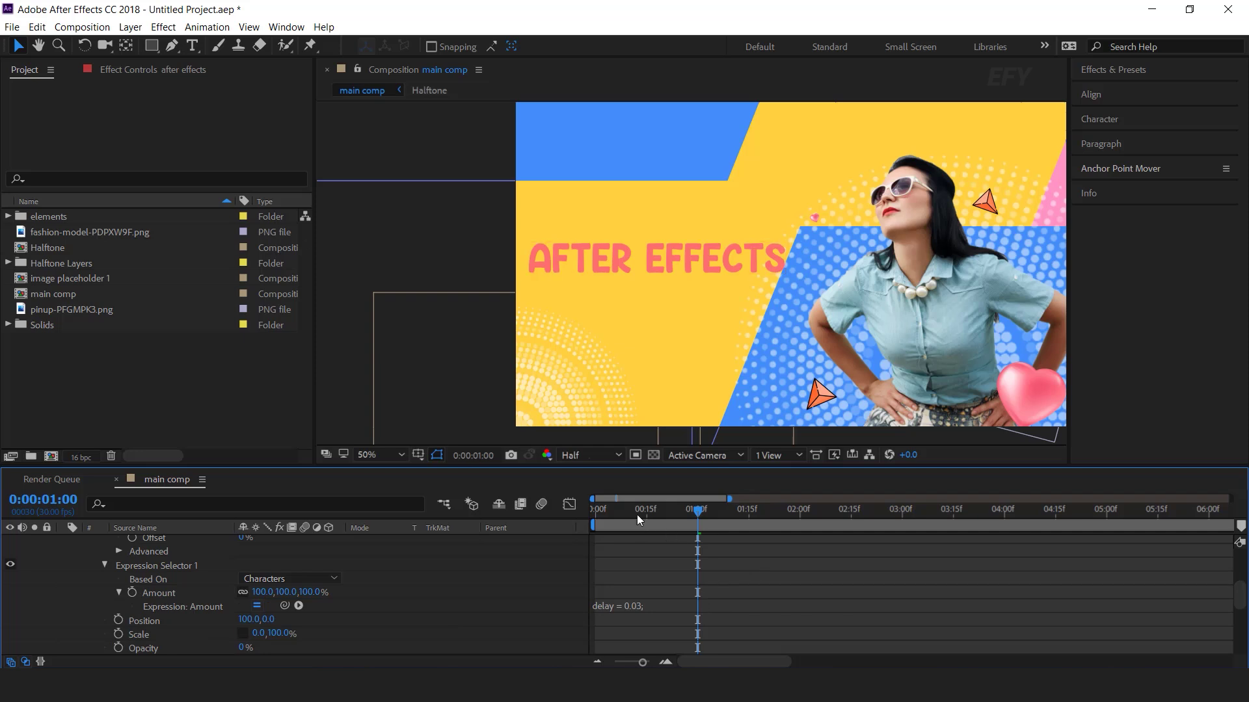
Preview the text's bouncy letter reveal from the start to about 0:00:01:02 and collapse Animator 1
key(Home)
key(space)
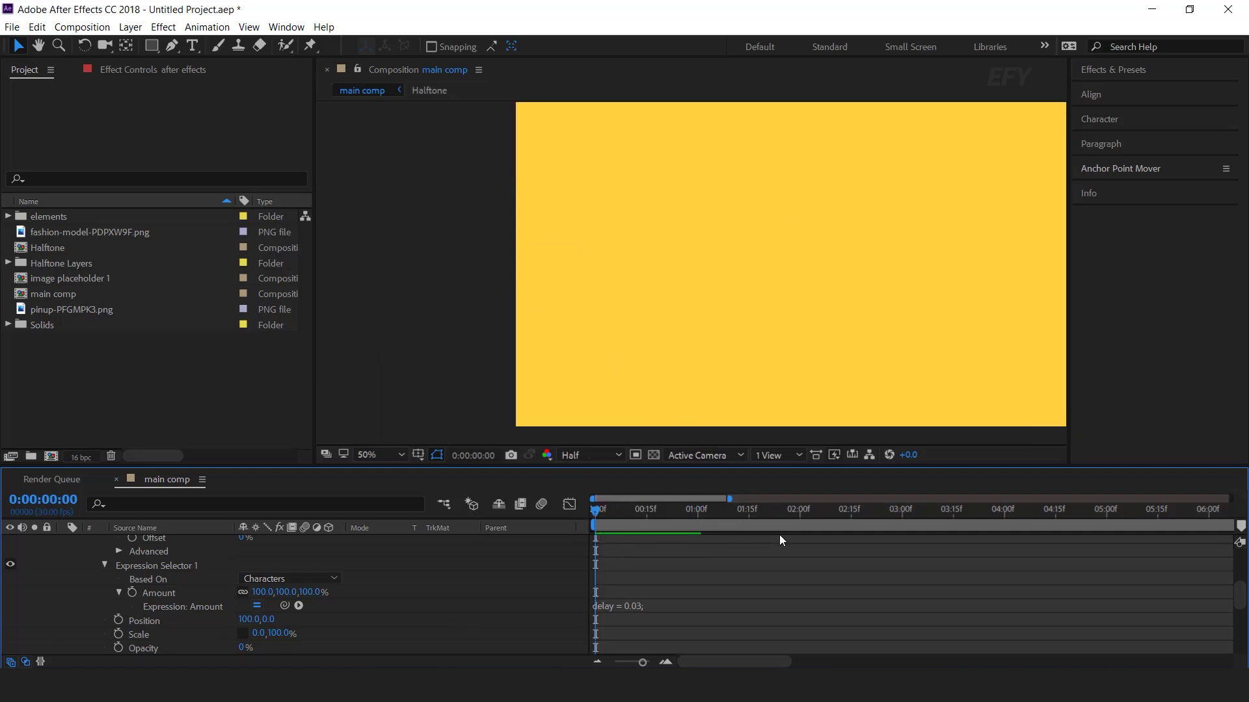
click(596, 511)
key(space)
drag(623, 516, 703, 514)
key(space)
scroll(99, 575, up, 3)
click(90, 565)
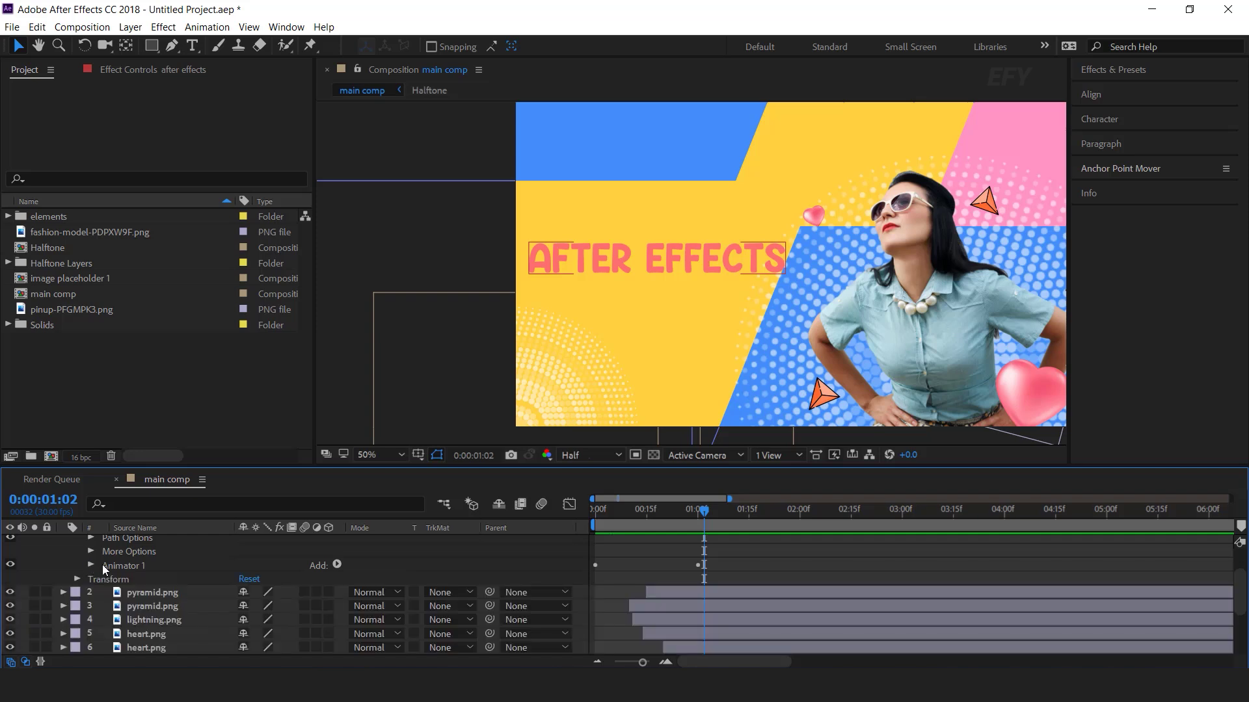
Add a Scale animator to the after effects text layer and set its Scale to 110%
scroll(154, 571, up, 3)
click(165, 548)
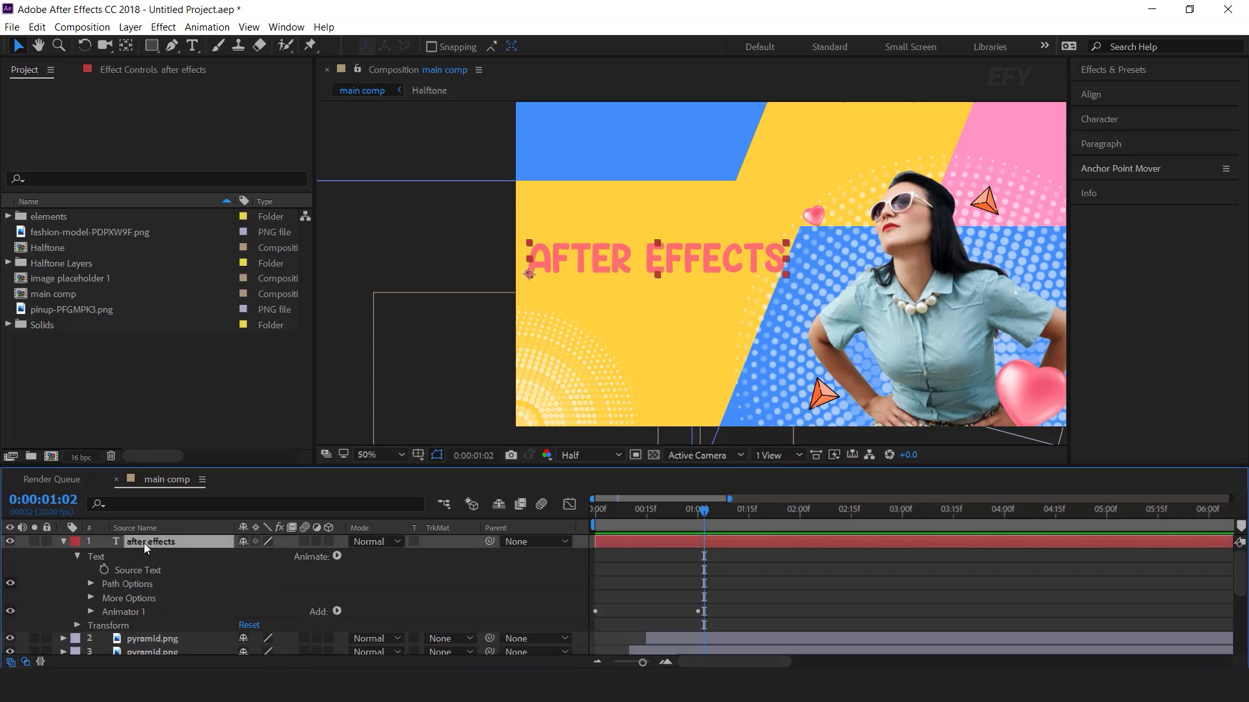
click(336, 556)
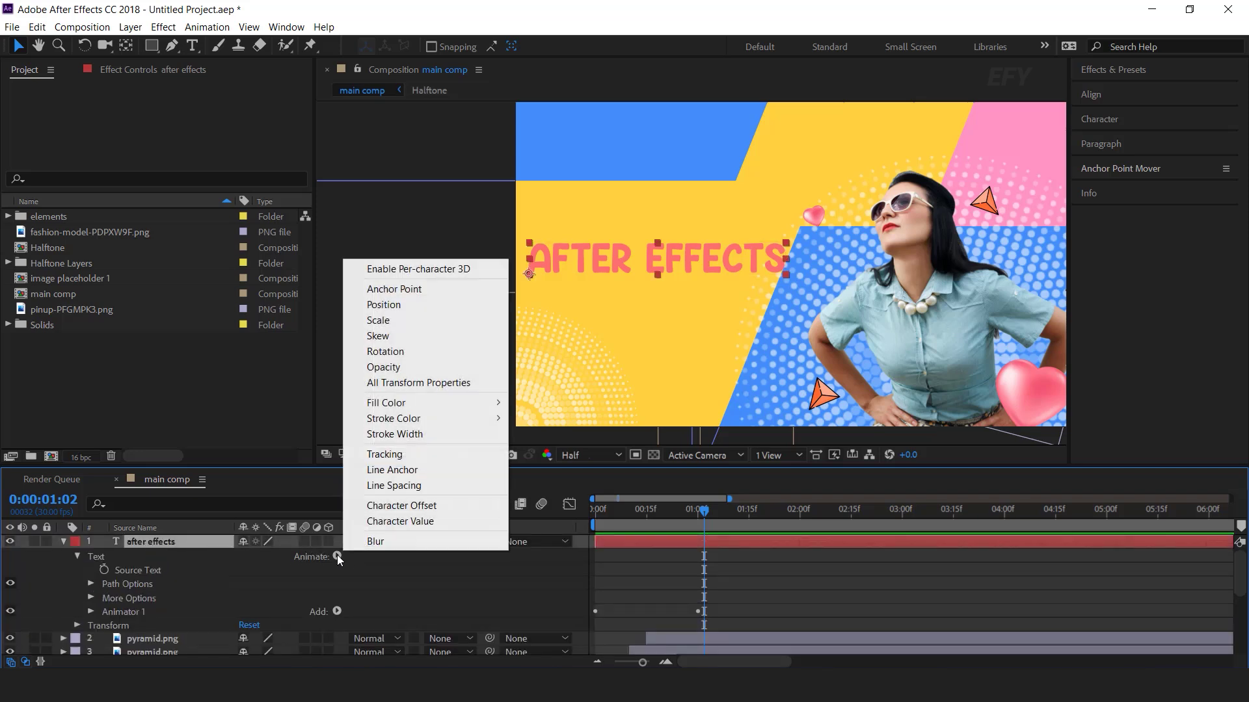
click(390, 321)
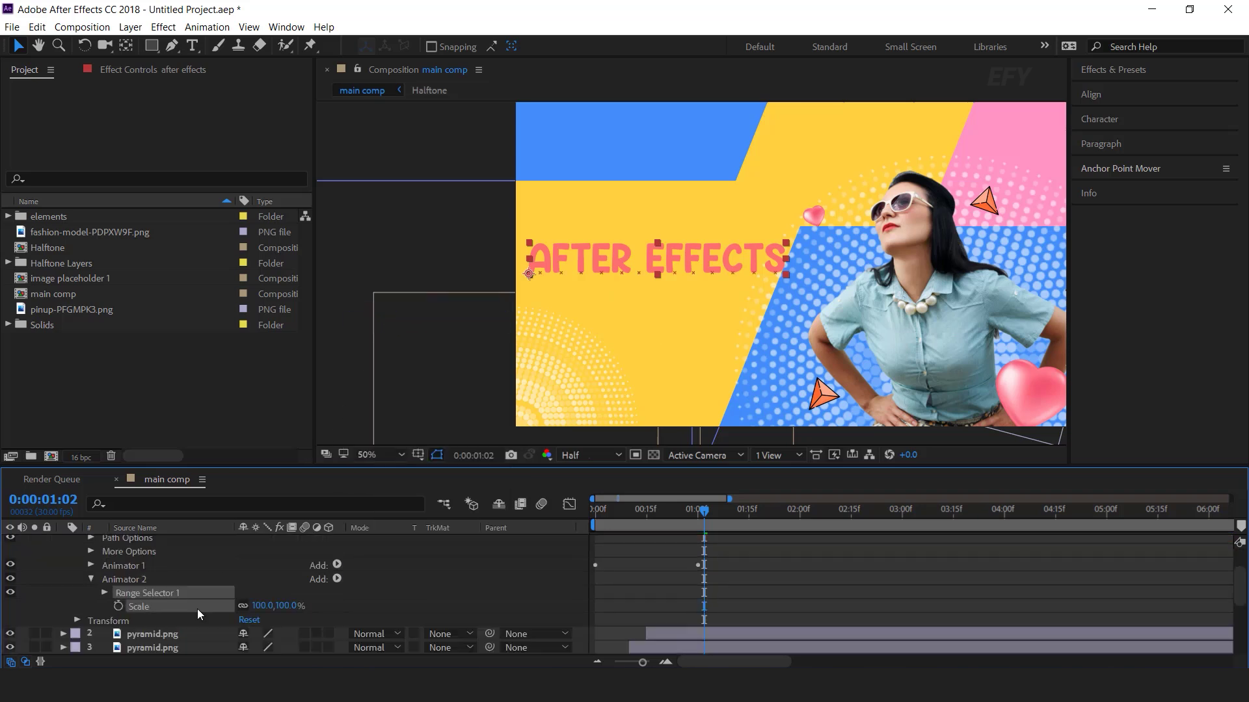
click(287, 605)
key(Return)
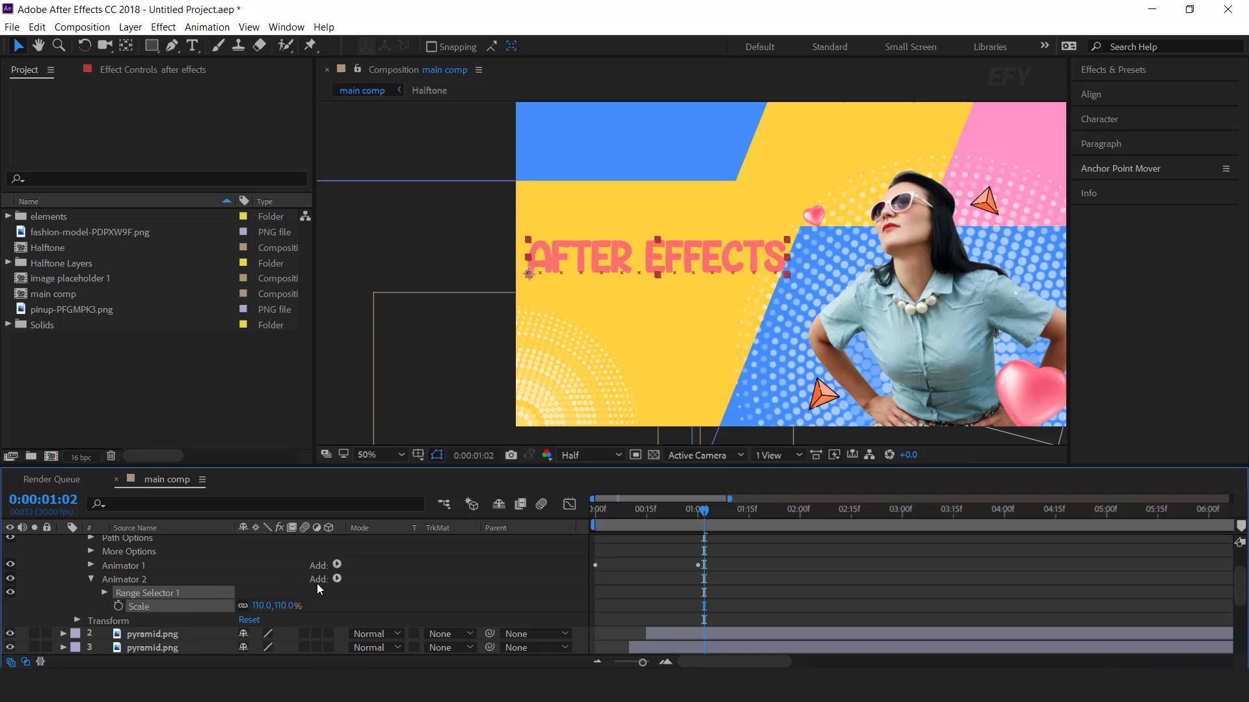
Add a Wiggly selector to the text's Animator 2 and reveal its properties
click(337, 579)
mouse_move(384, 598)
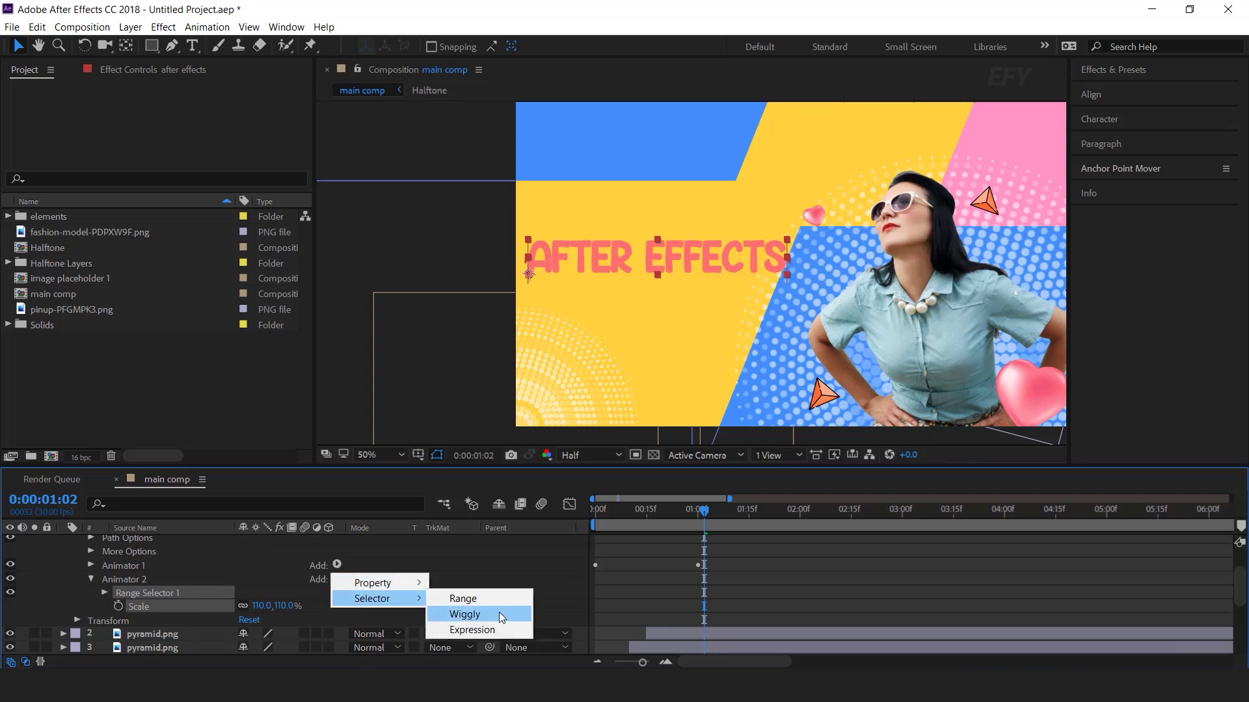
click(479, 614)
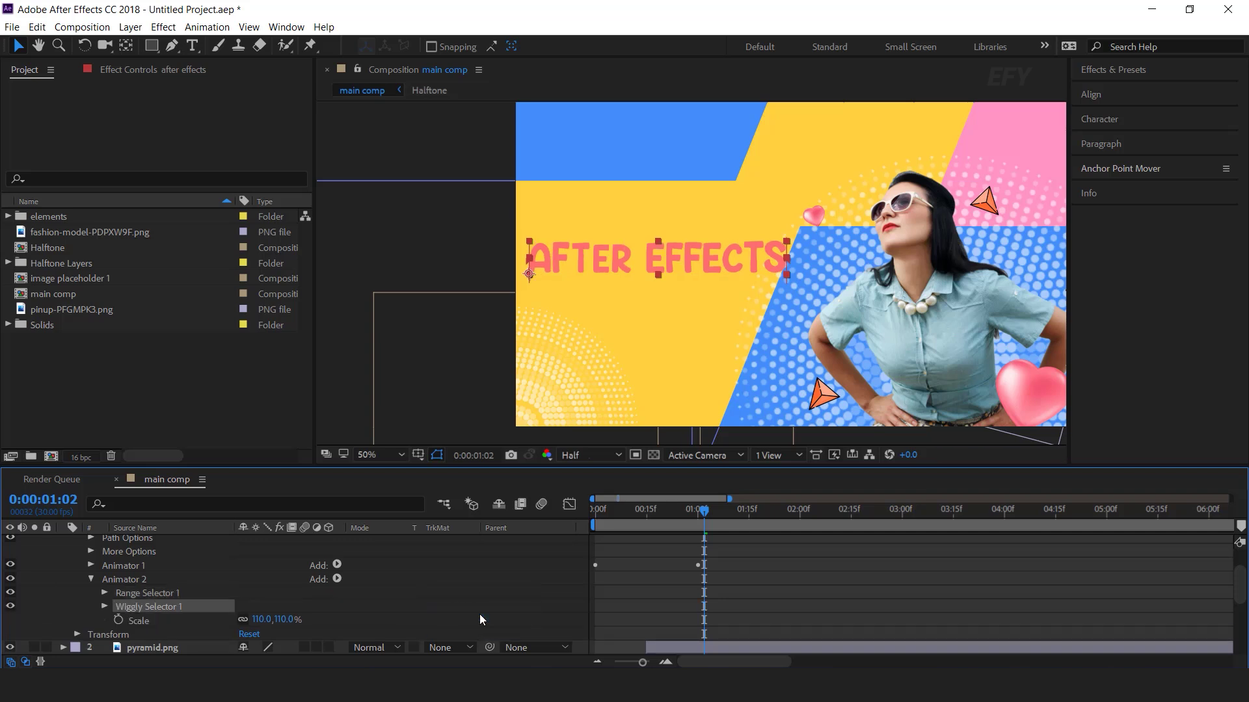
click(104, 607)
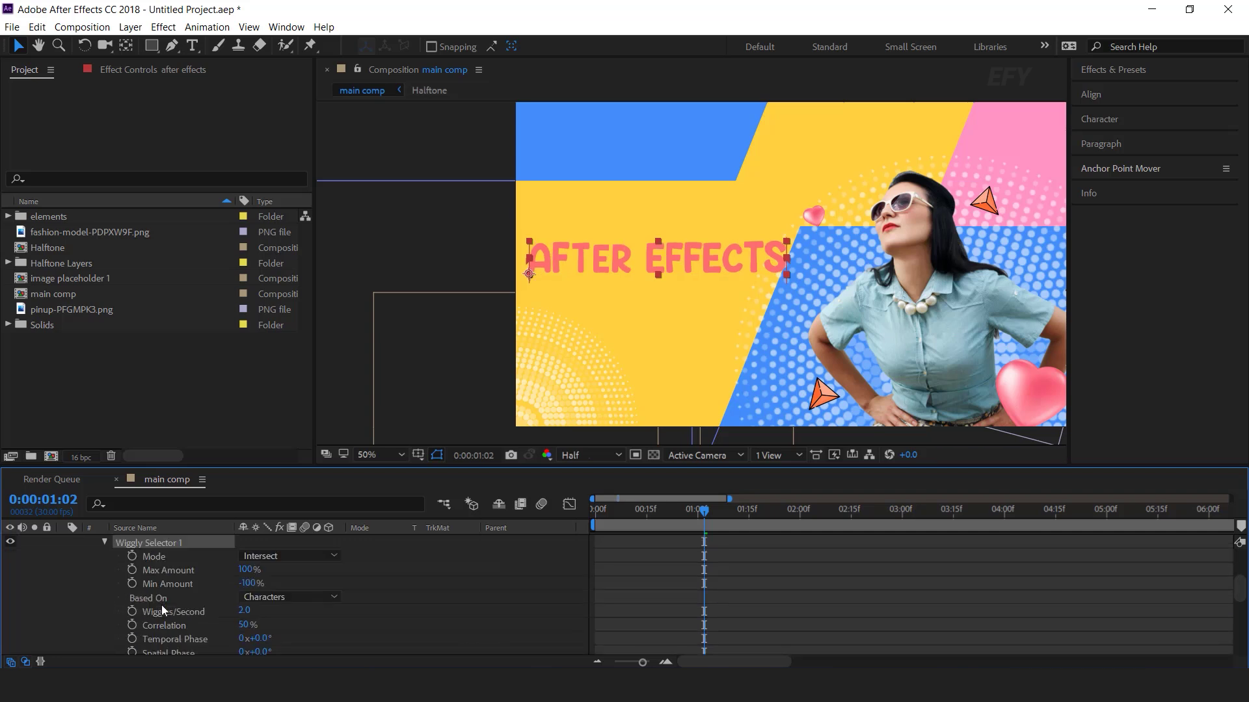
Set Wiggly Selector 1's Min Amount to 0% and Wiggles/Second to 5
click(250, 583)
text(0)
key(Return)
click(182, 612)
click(243, 611)
text(5)
key(Return)
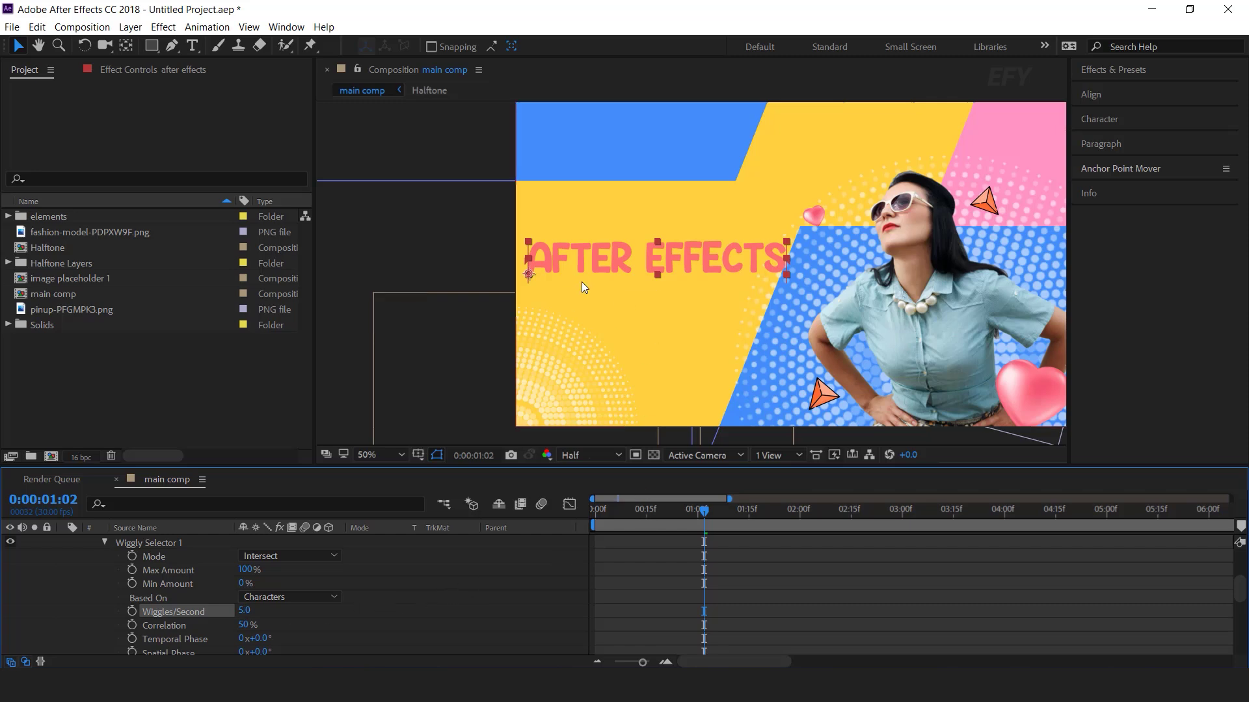
Preview the wiggling text from the start, park the playhead at 0:00:00:24 and collapse Animator 2
key(Home)
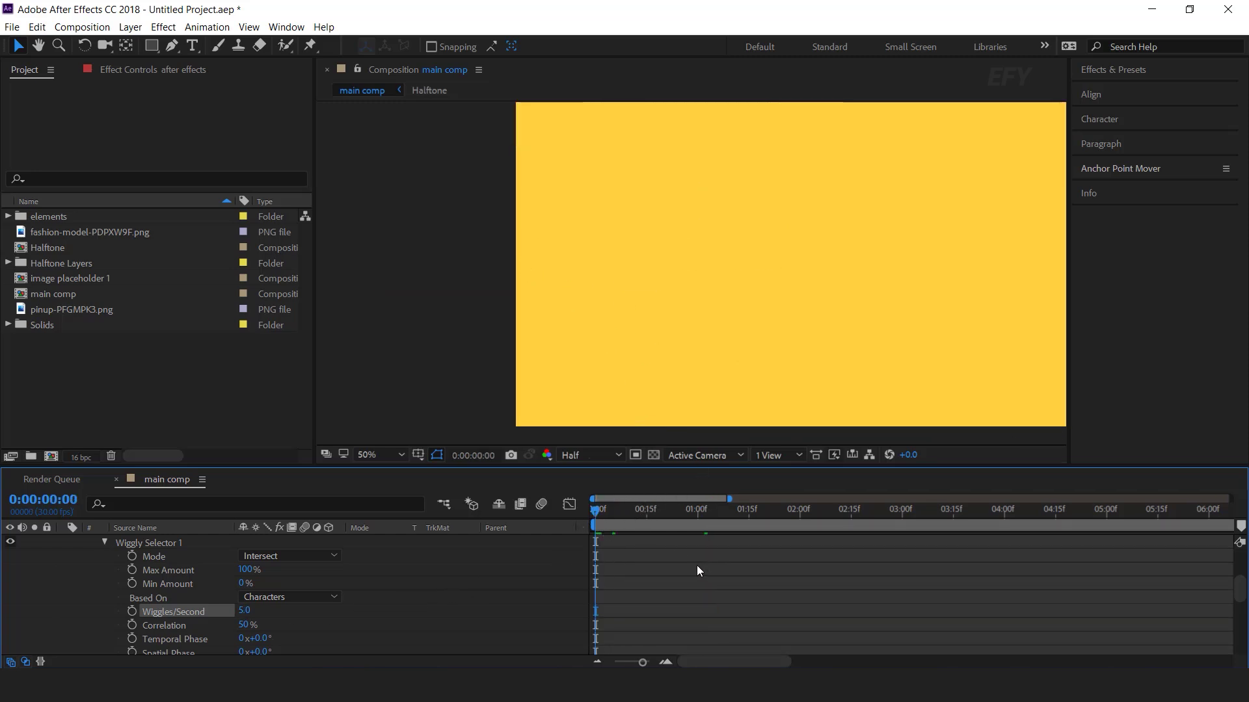
key(space)
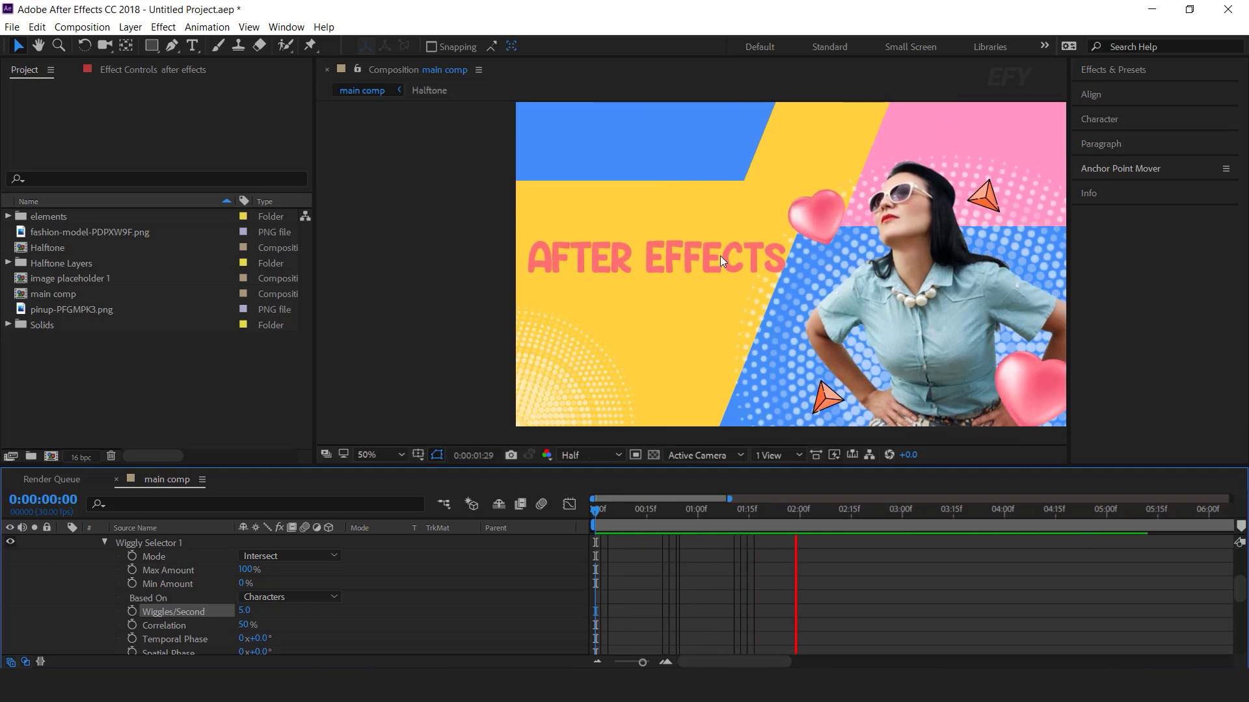
drag(623, 513, 677, 511)
scroll(422, 599, up, 3)
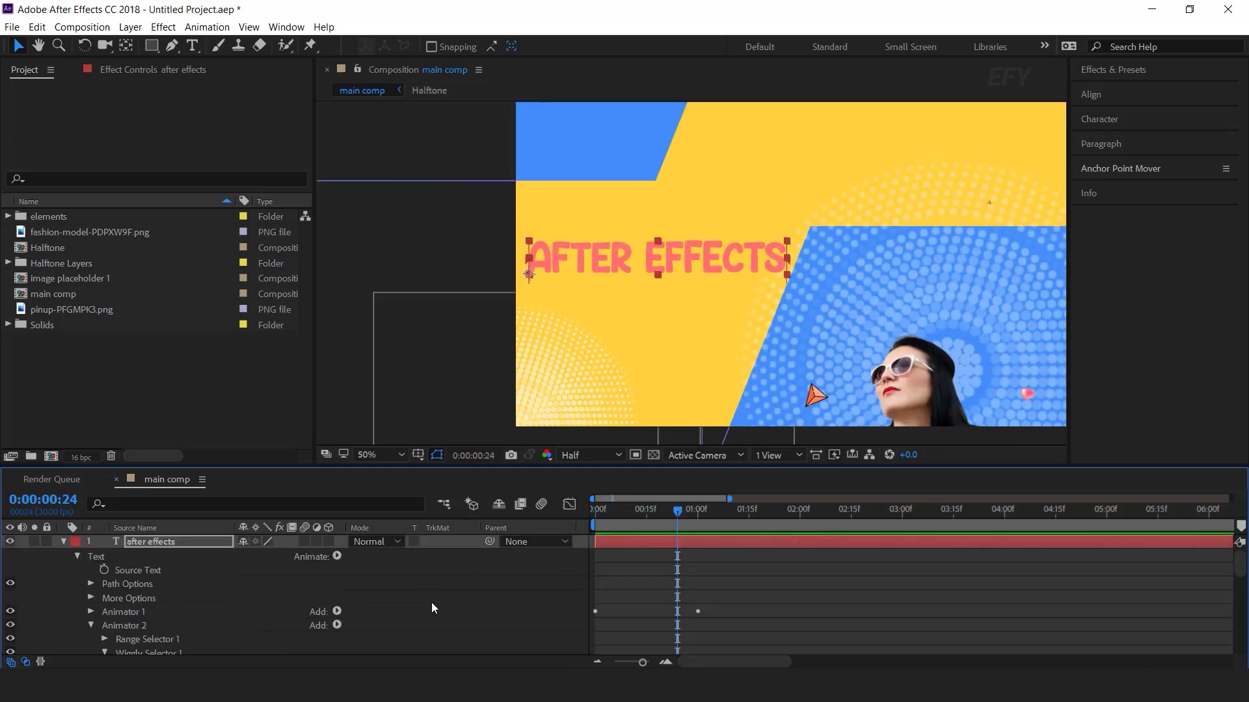
click(91, 625)
Add a Tracking animator to the after effects text, keeping Tracking Type at Before & After, and return to 0:00:00:00
click(155, 541)
click(336, 556)
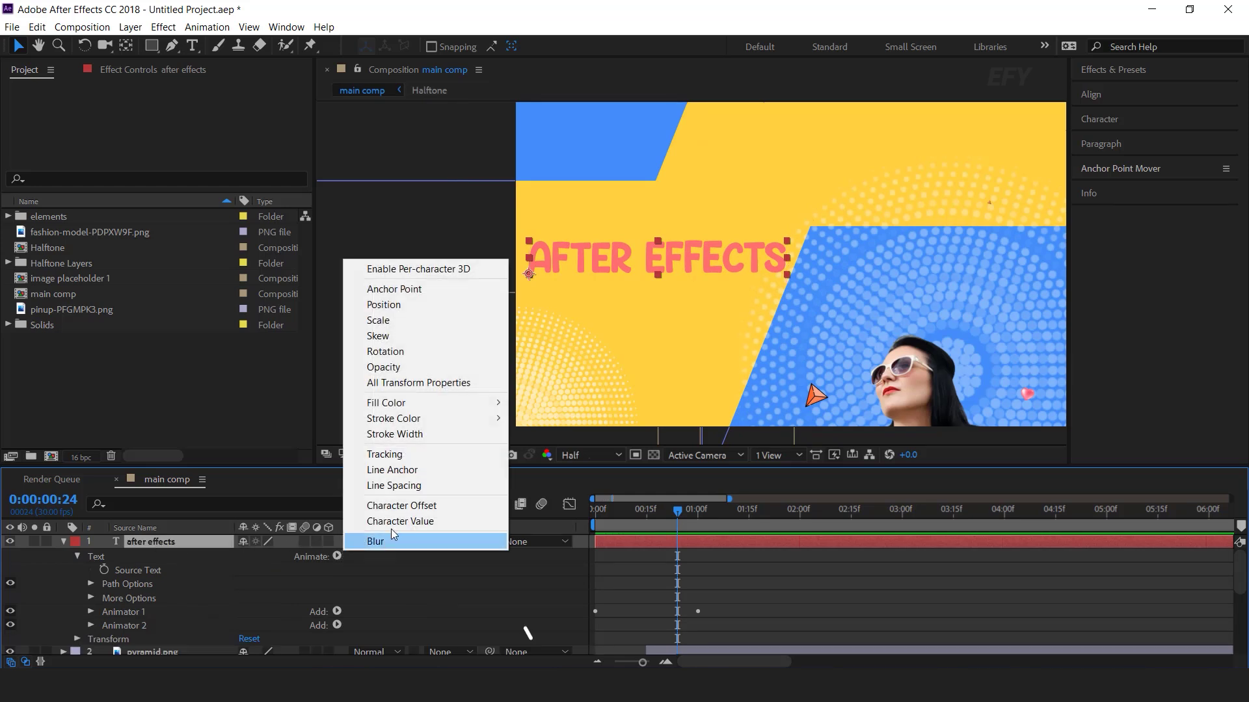
click(391, 455)
key(Home)
scroll(353, 591, down, 3)
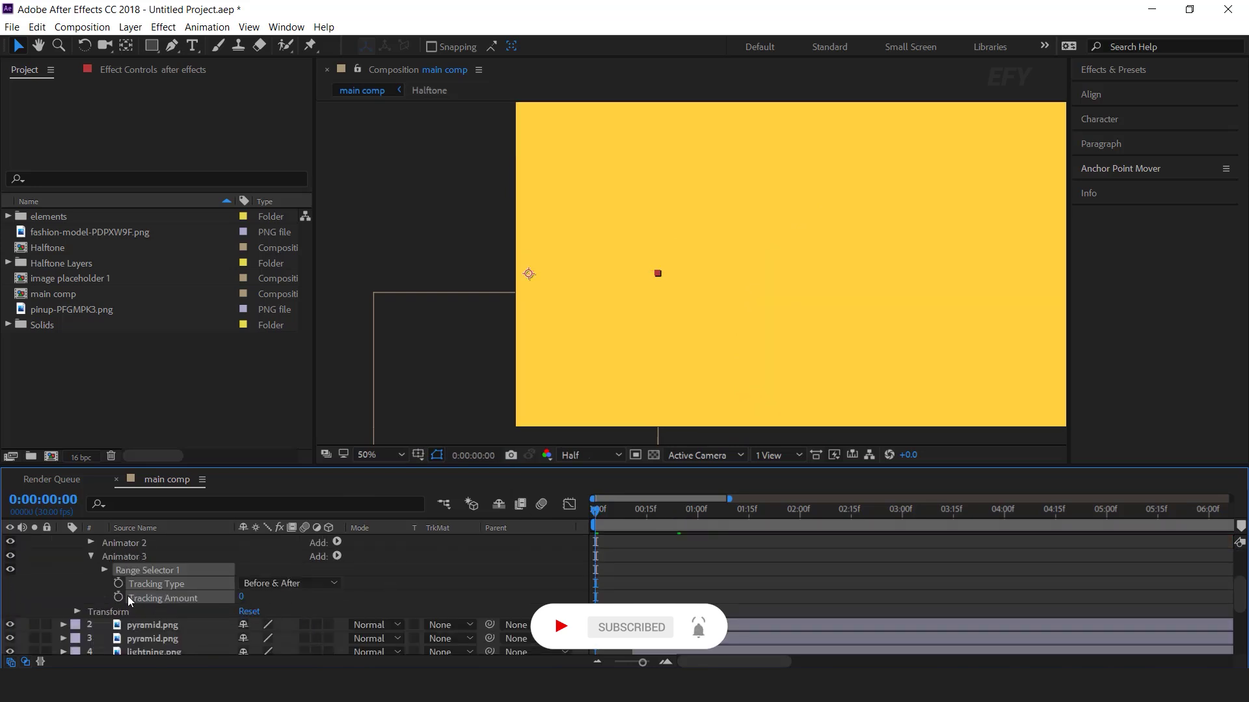
click(289, 584)
click(294, 598)
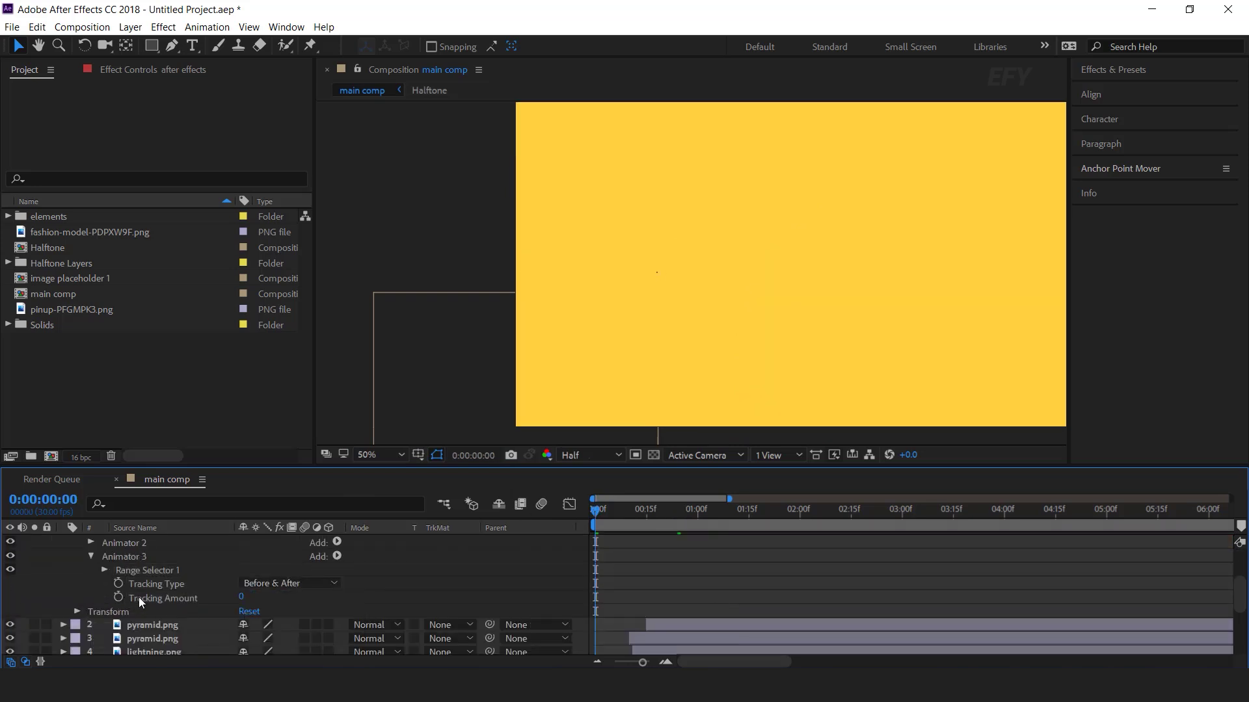
Keyframe Animator 3's Tracking Amount from 0 at 0:00:00:00 to a slightly wider spacing at 0:00:07:01
click(119, 597)
key(minus)
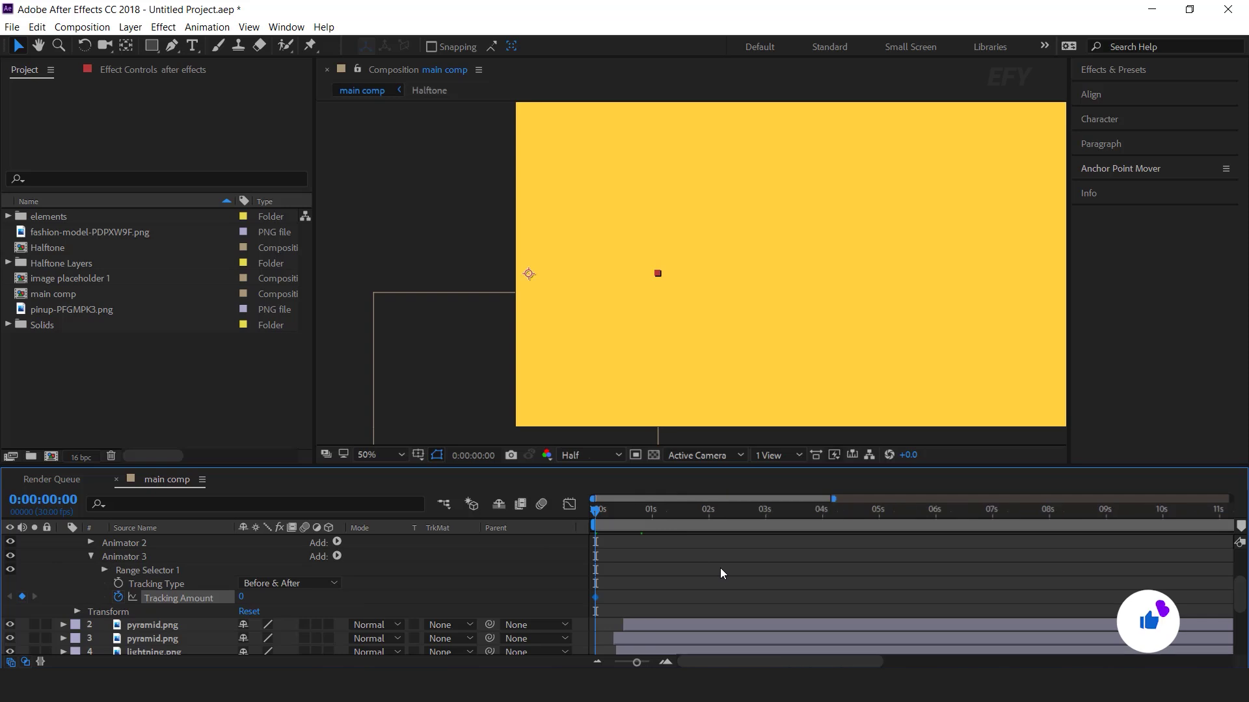
drag(619, 510, 993, 521)
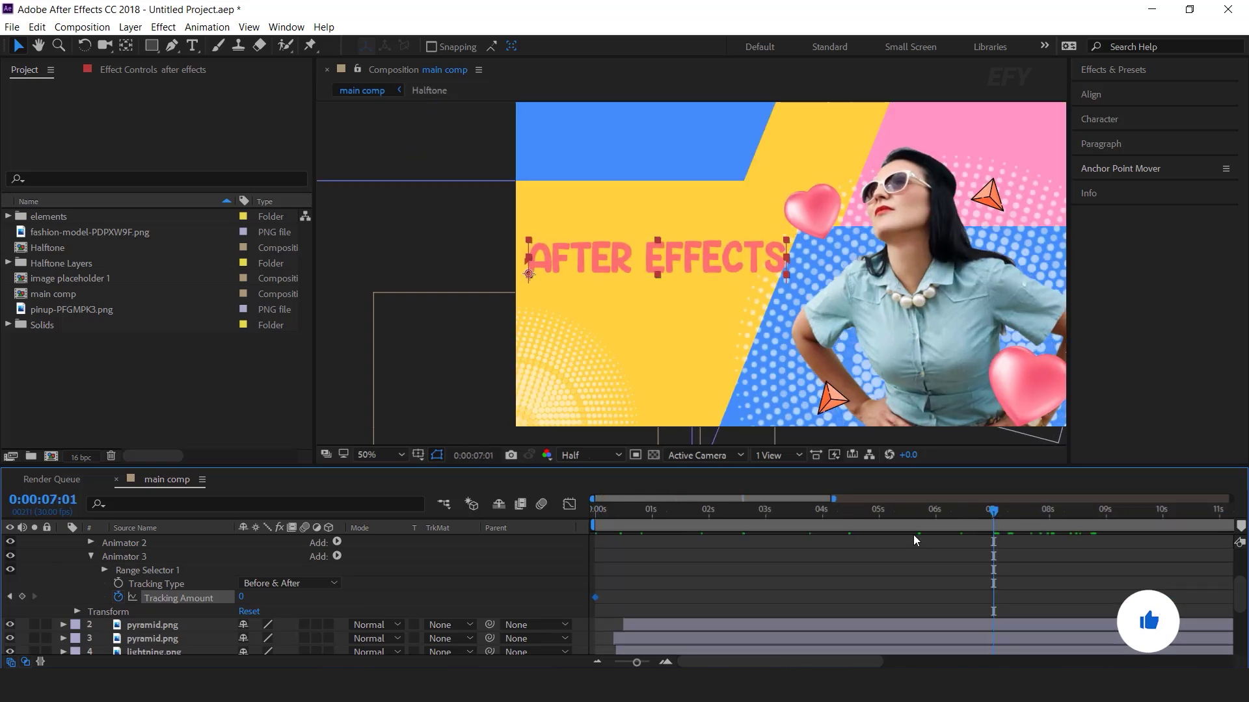
click(241, 598)
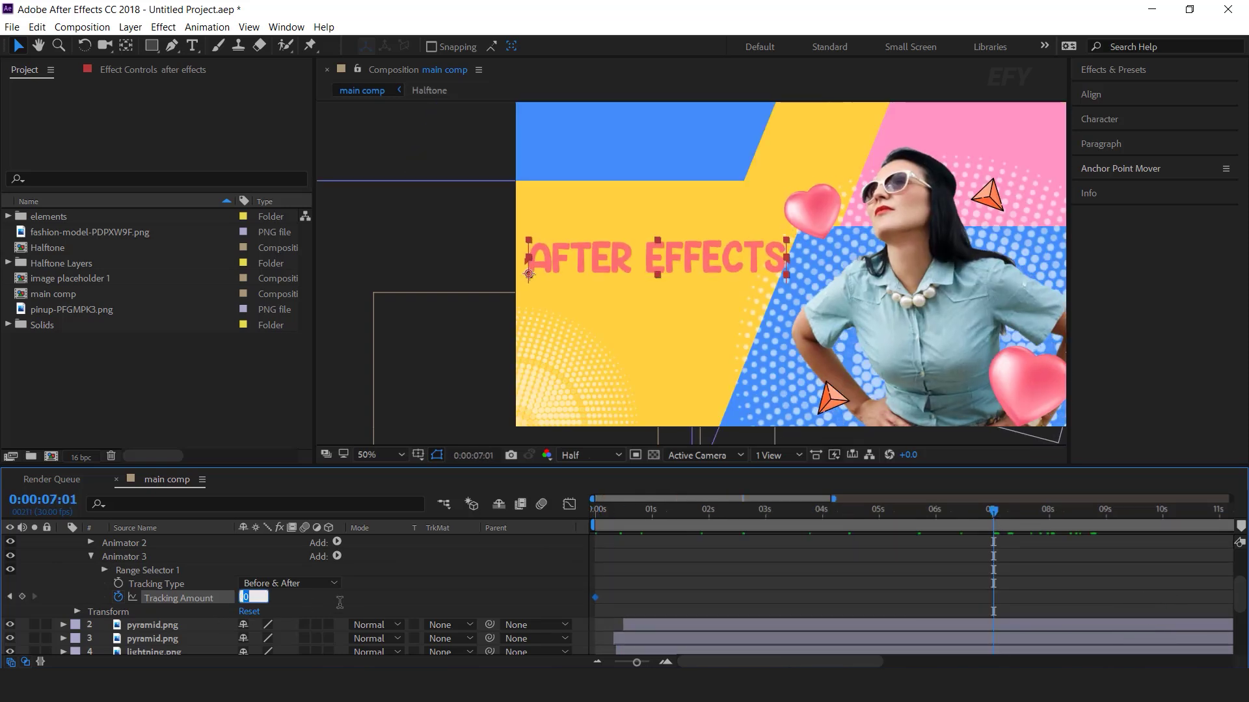
key(Return)
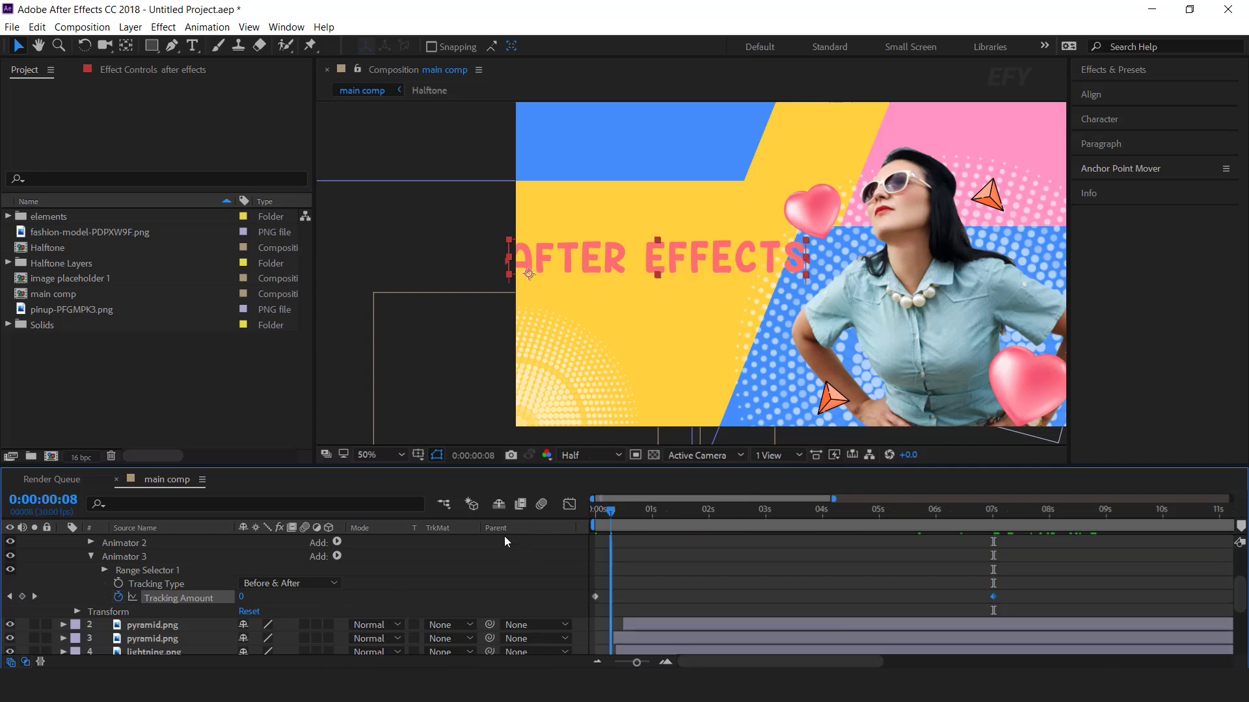
Preview the widening letter spacing up to about 0:00:03:21 and collapse the after effects layer's properties
key(space)
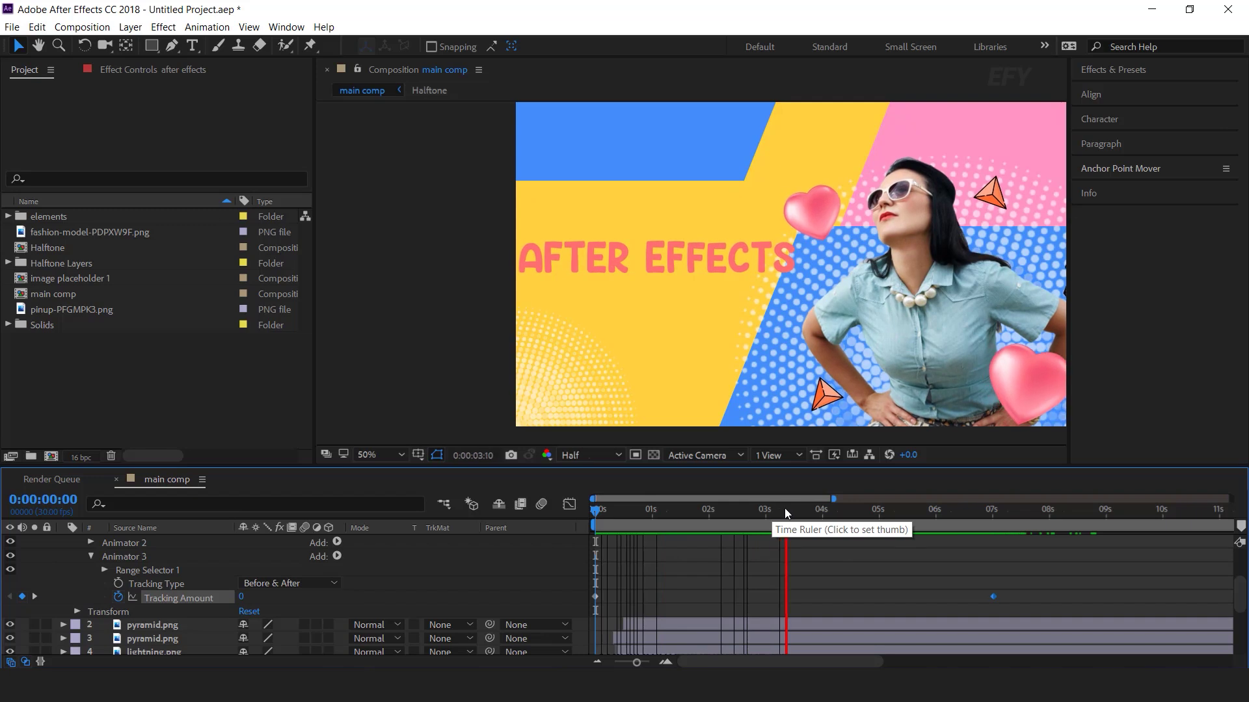
click(804, 509)
scroll(84, 586, up, 2)
scroll(85, 587, up, 2)
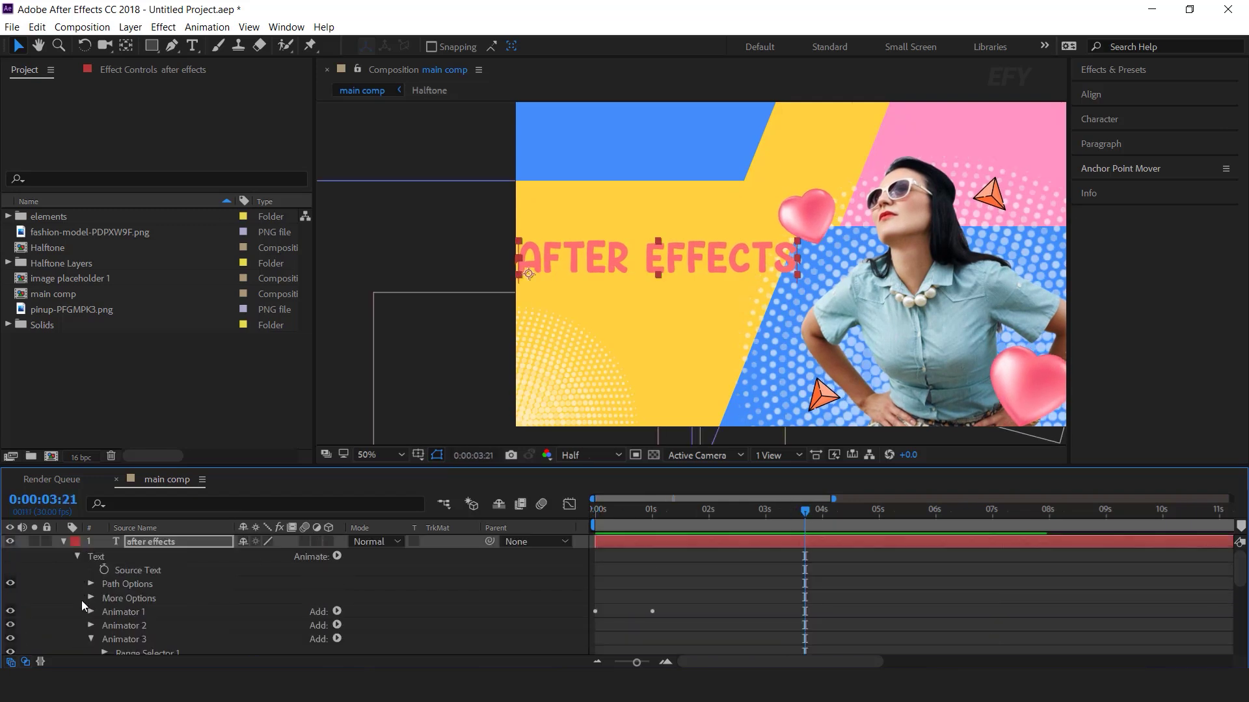
click(63, 542)
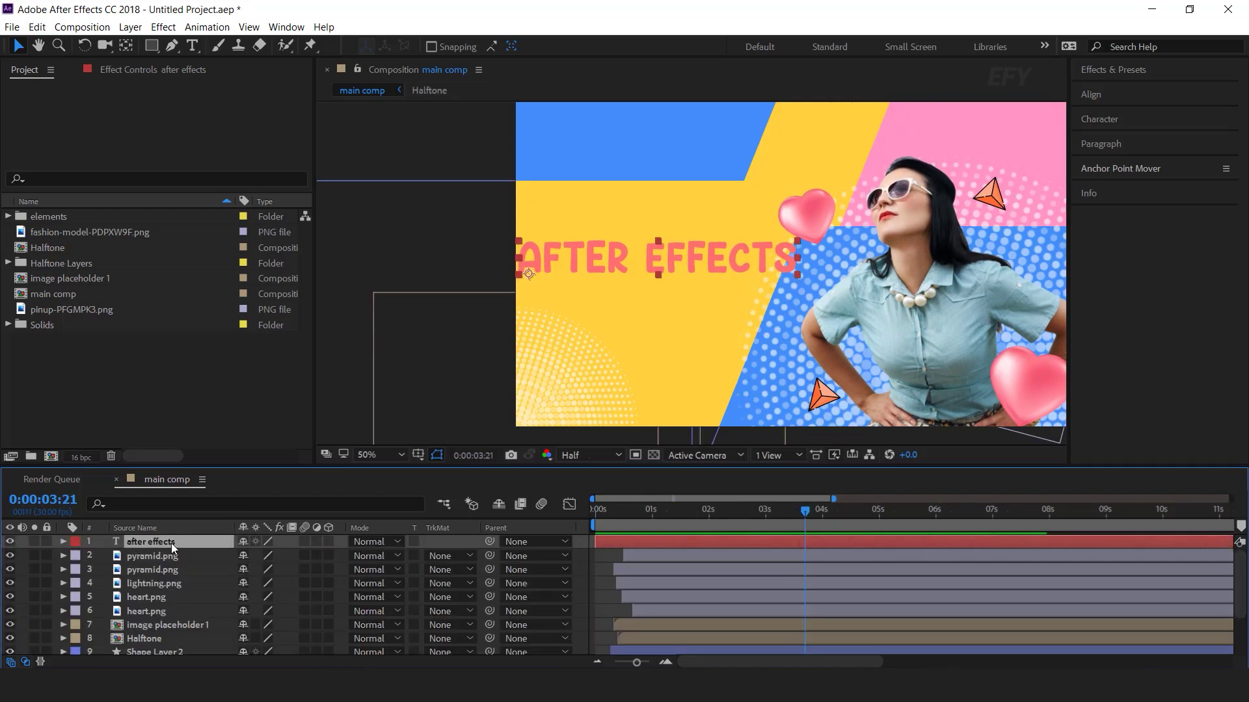
Duplicate the after effects text layer and rename the copy pink after effects
key(ctrl+d)
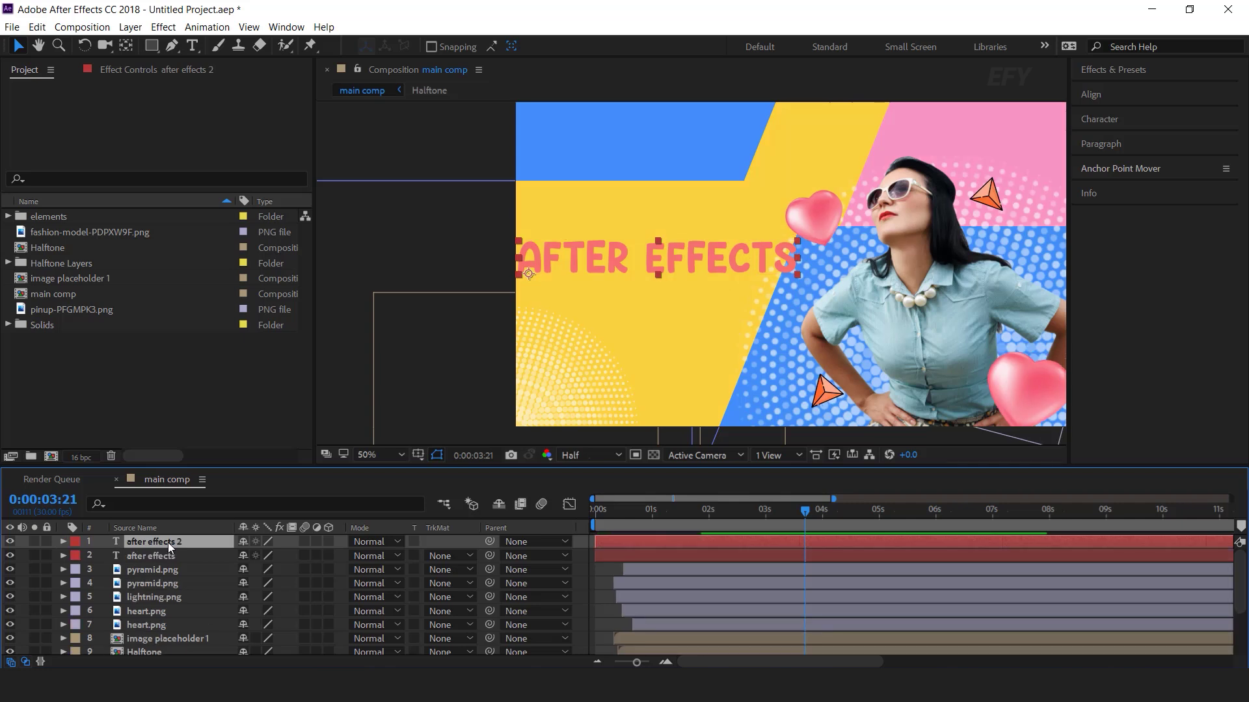
key(Return)
text(pink)
key(End)
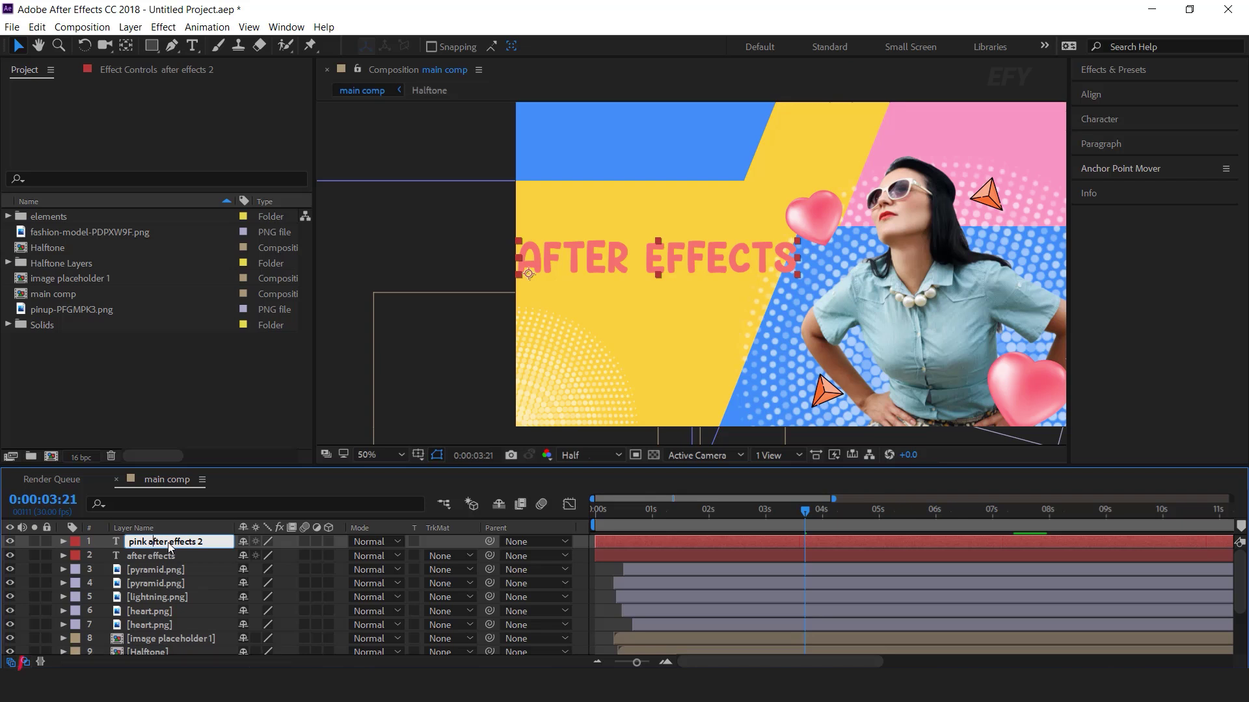
key(Return)
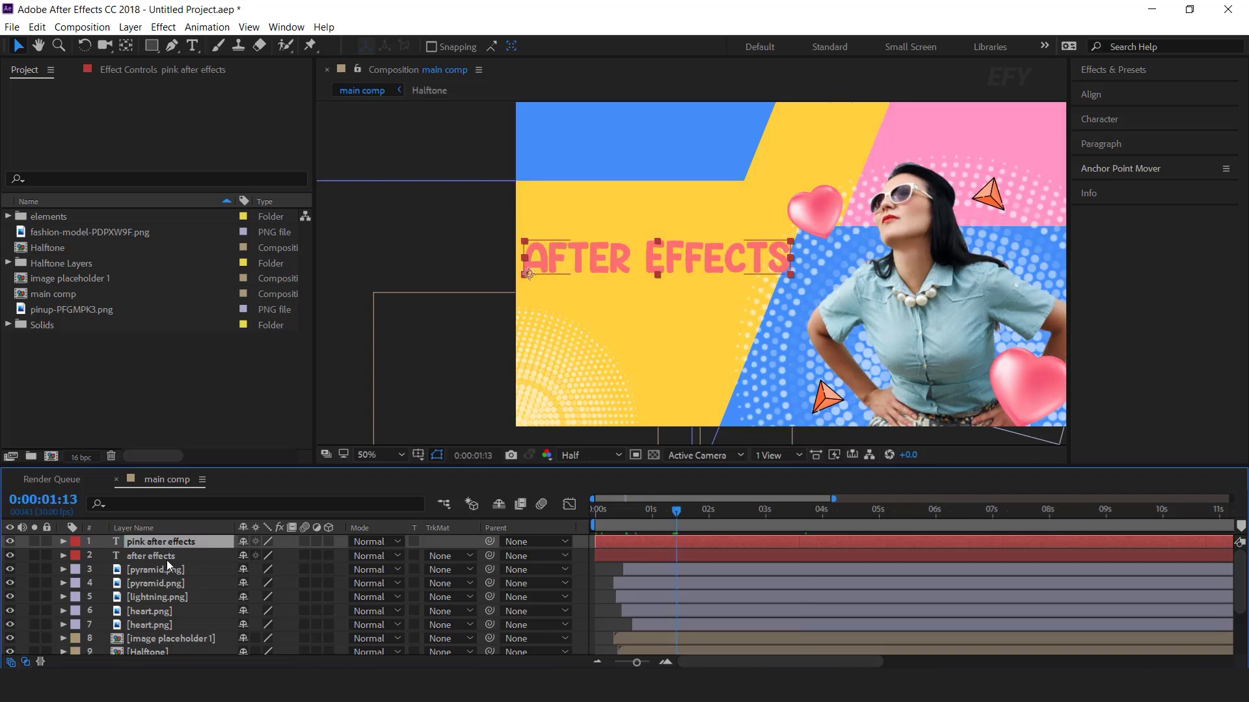
Give the original after effects text layer no fill and a 2 px black stroke
click(170, 558)
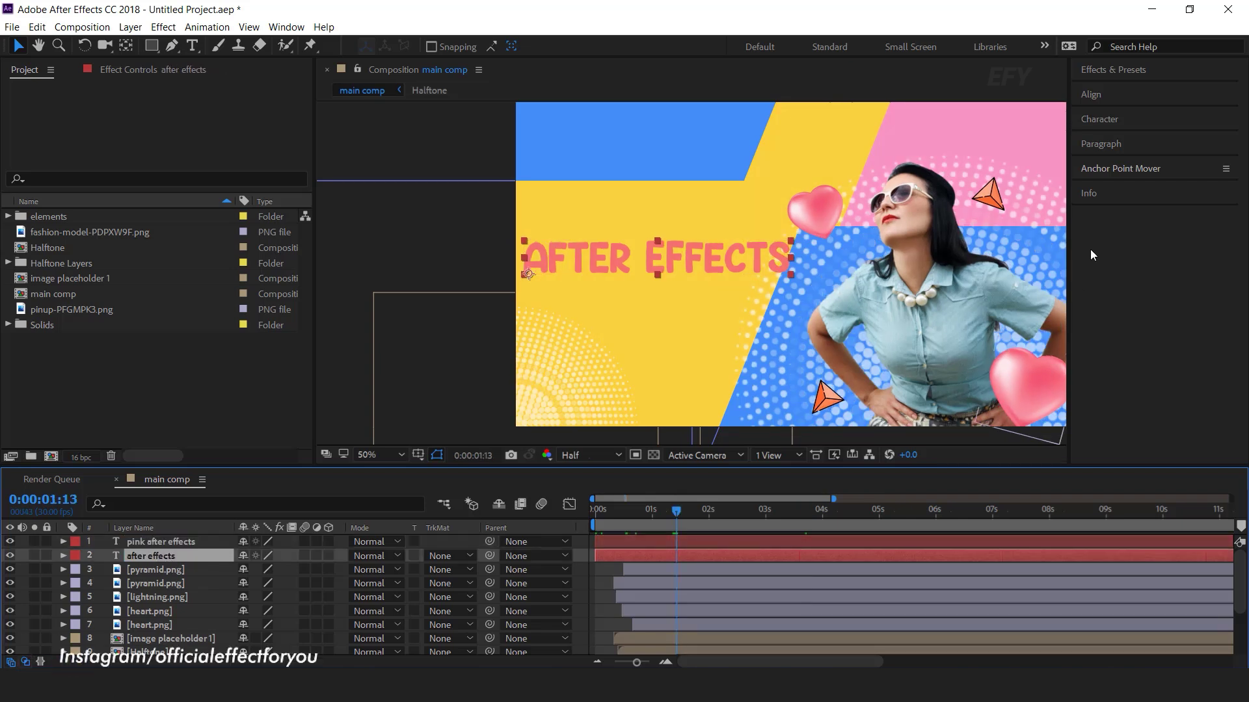
click(1118, 117)
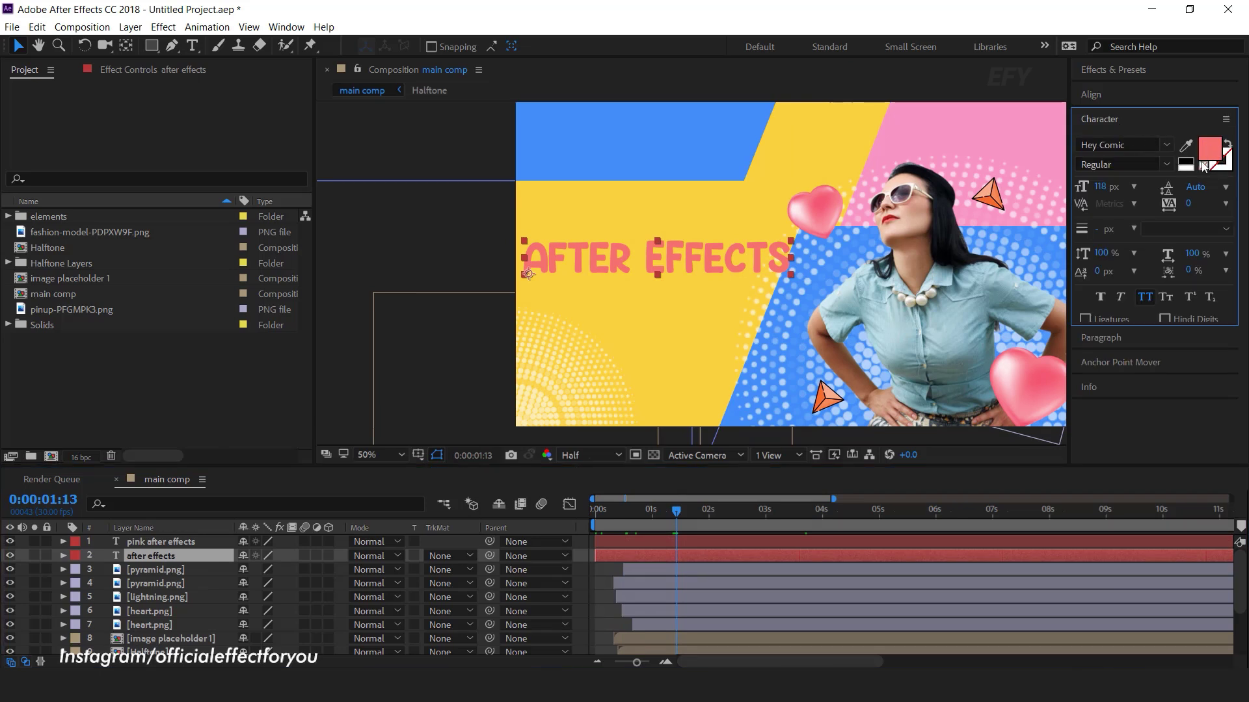
click(1204, 167)
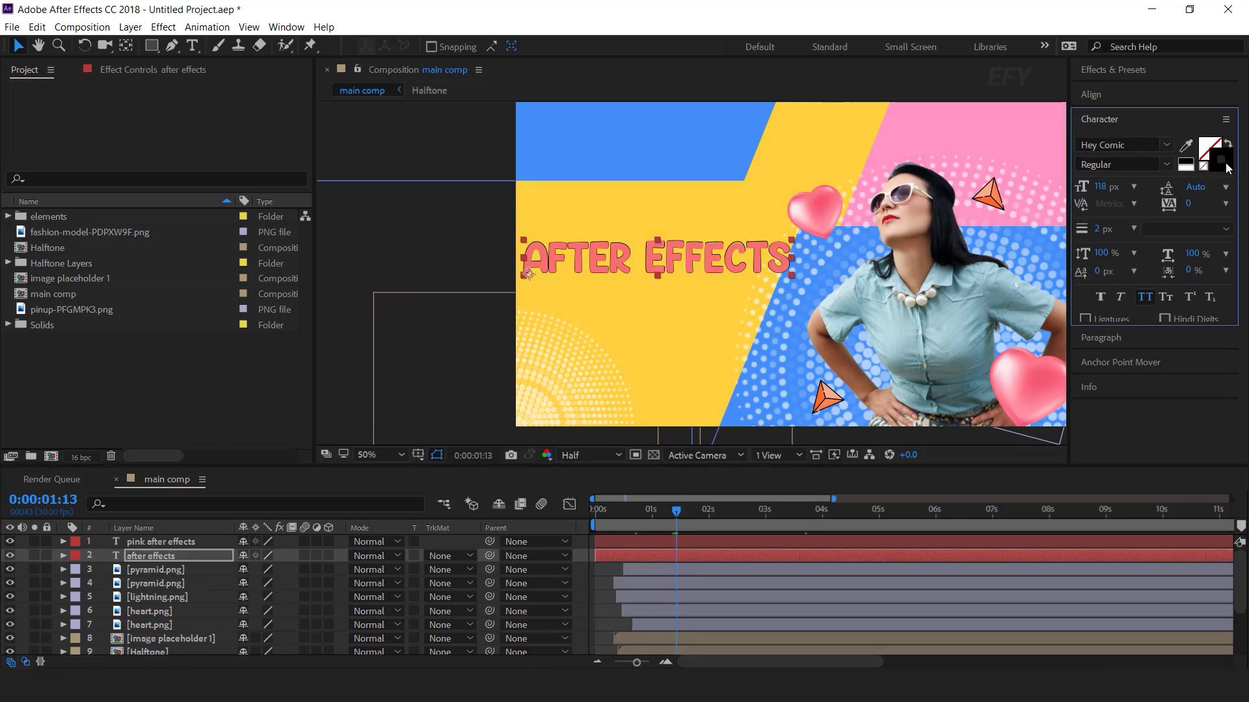
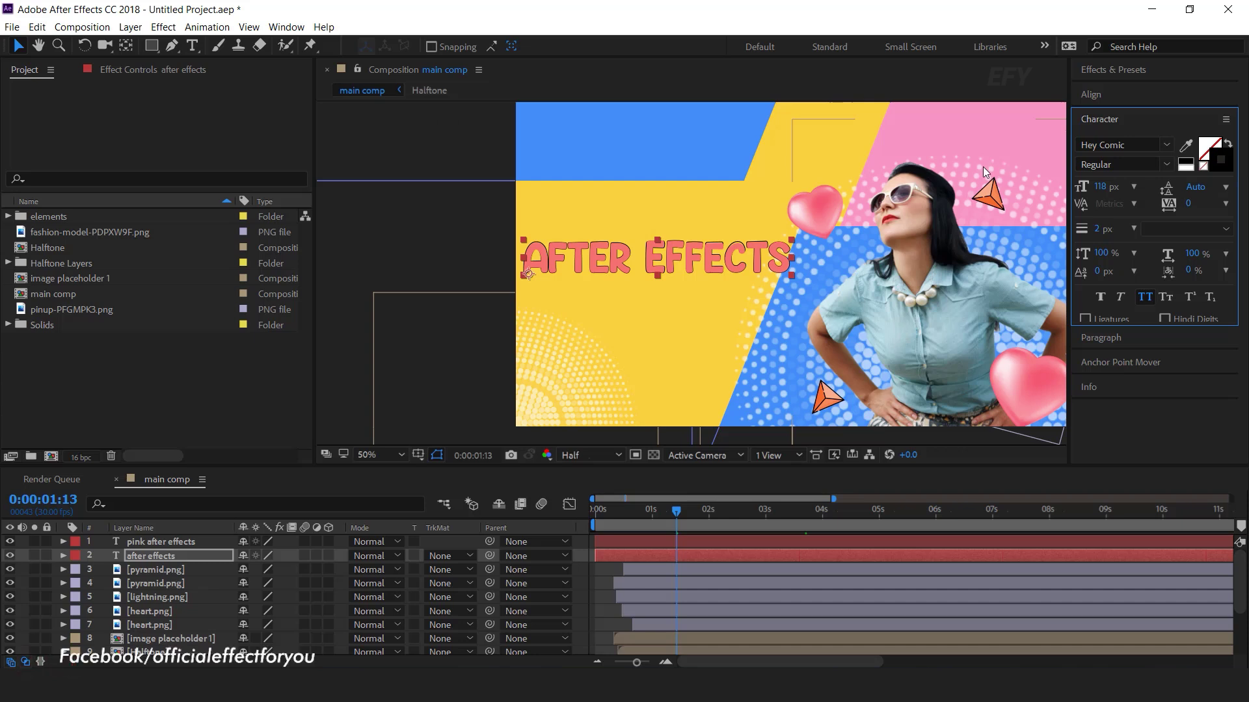
Offset the outlined after effects text layer slightly from the pink copy by changing its Position, then collapse both layers
shift+click(162, 542)
key(p)
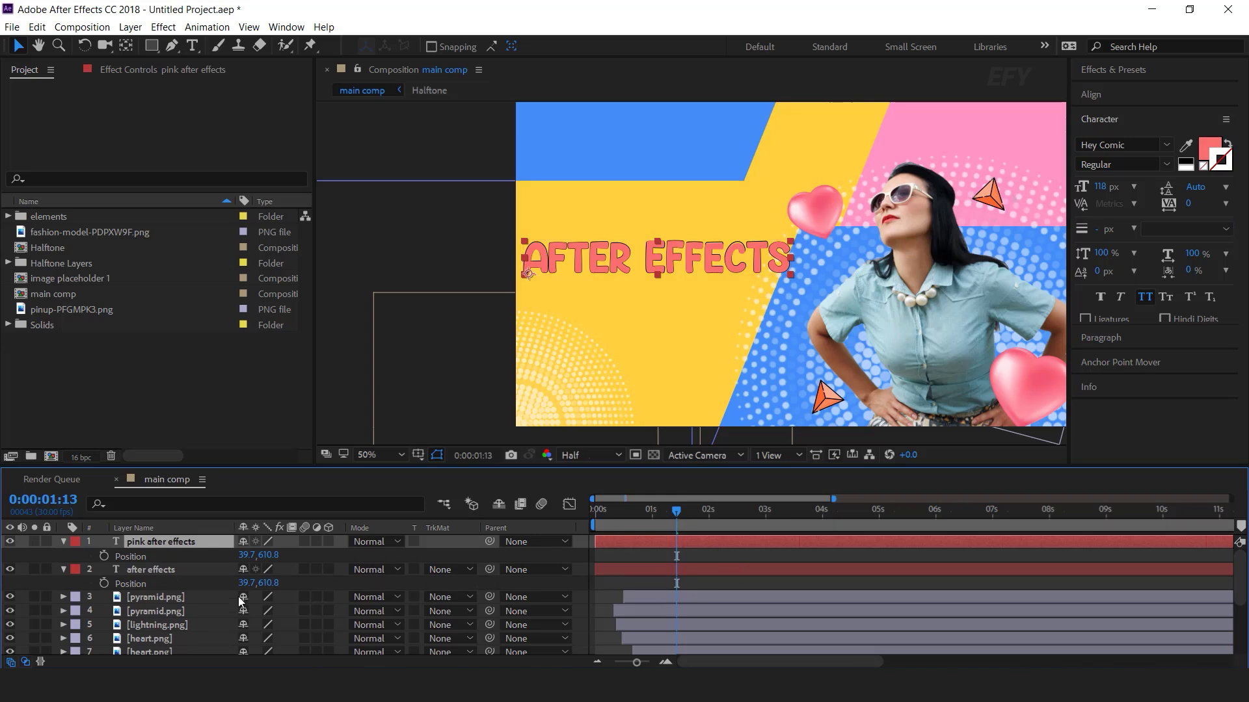
drag(267, 584, 312, 581)
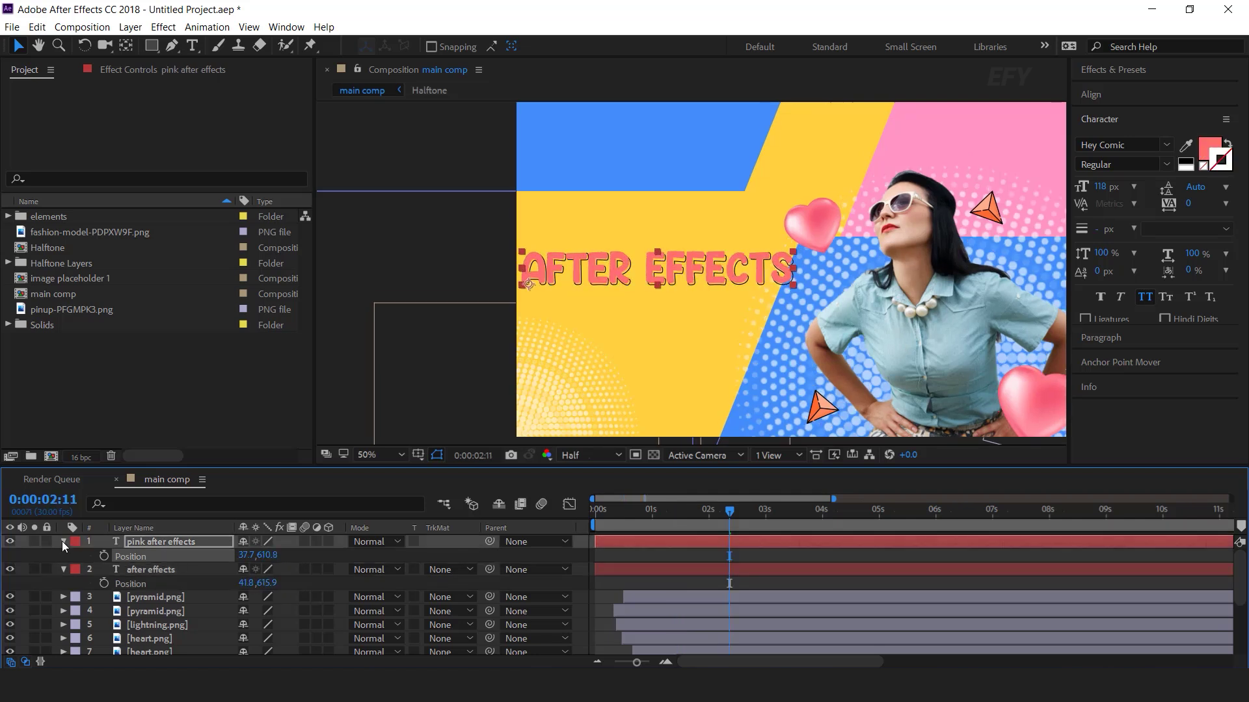
click(63, 542)
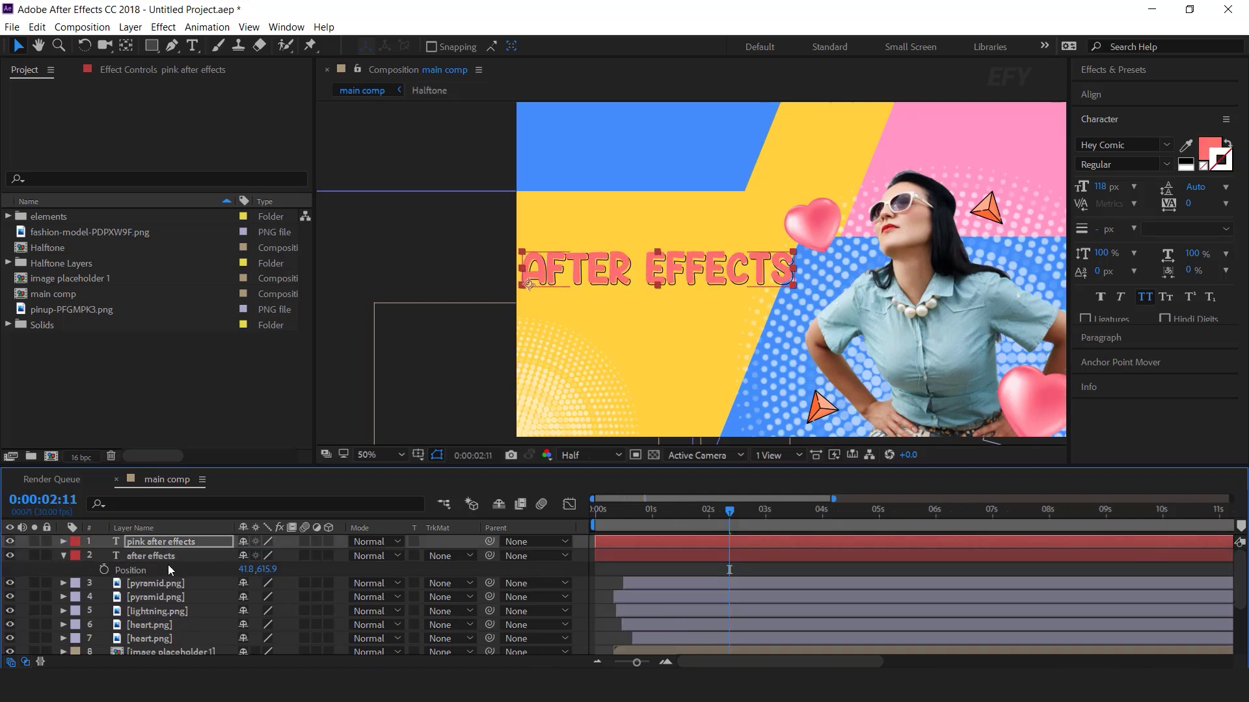
click(64, 556)
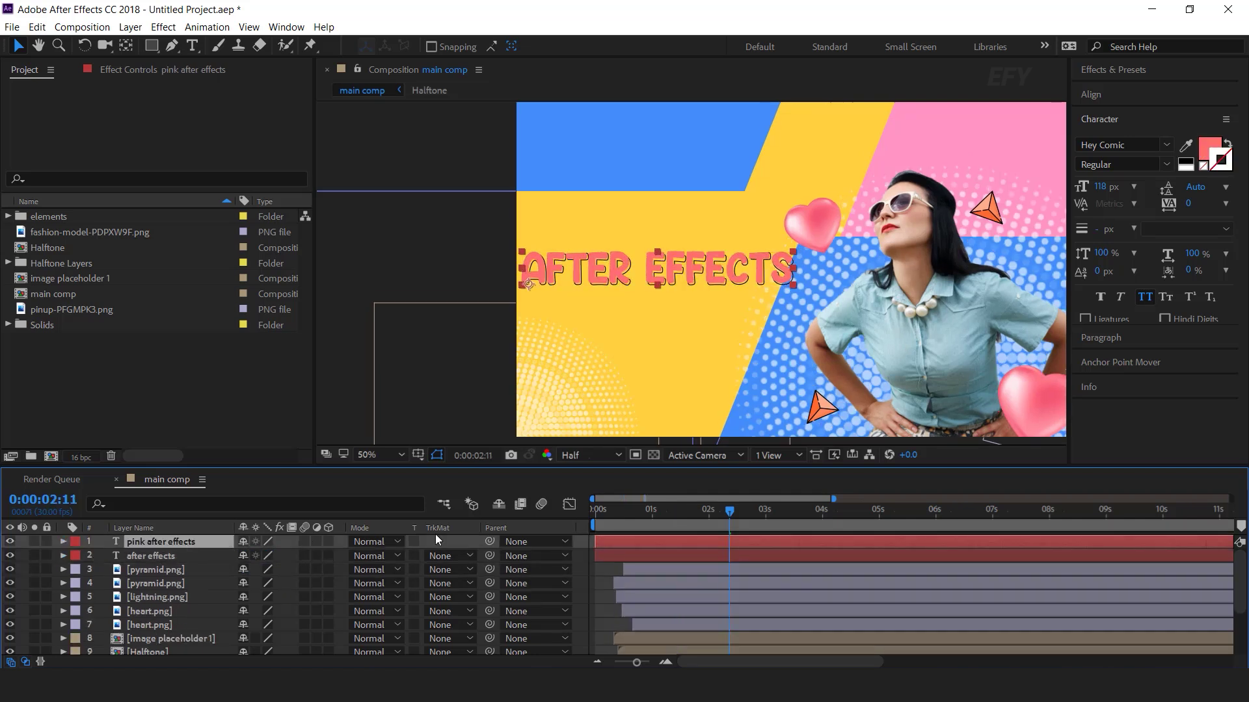
Parent the pink after effects layer to after effects, and set the parent layer's Position to about 52.8, 623.9
drag(489, 541, 142, 561)
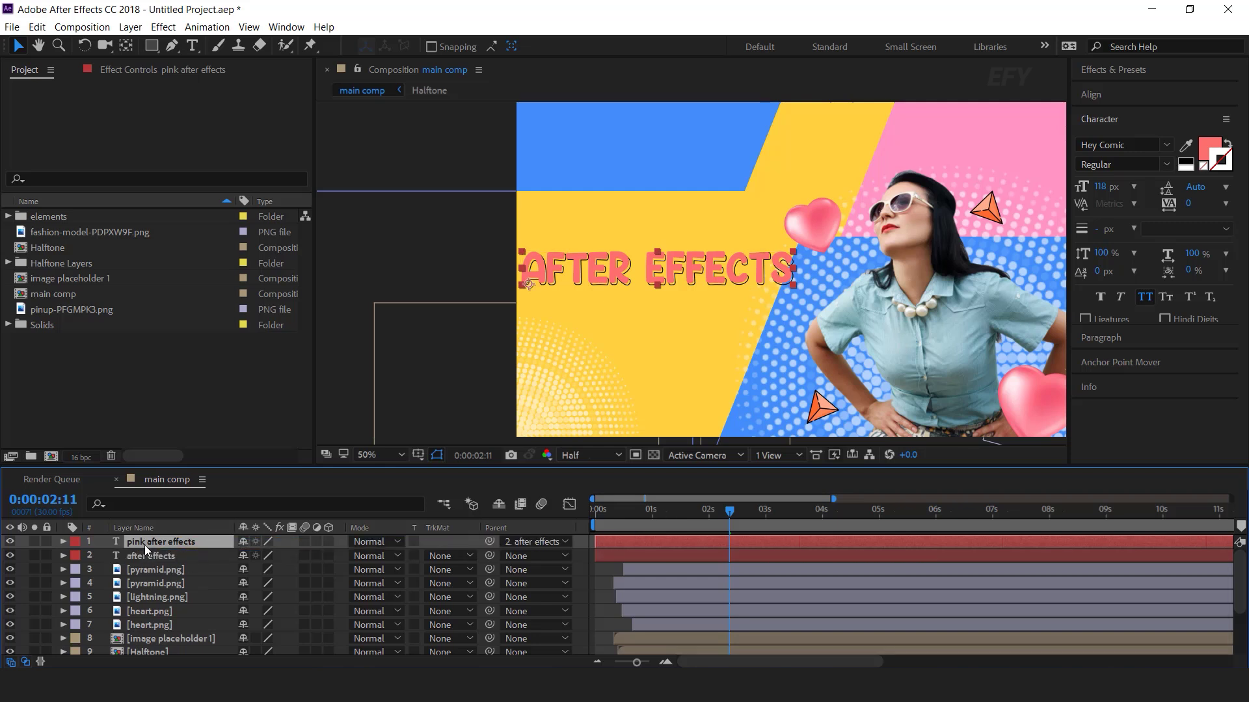
click(157, 557)
key(p)
mouse_move(267, 570)
mouse_down()
mouse_move(376, 570)
mouse_move(251, 567)
mouse_up()
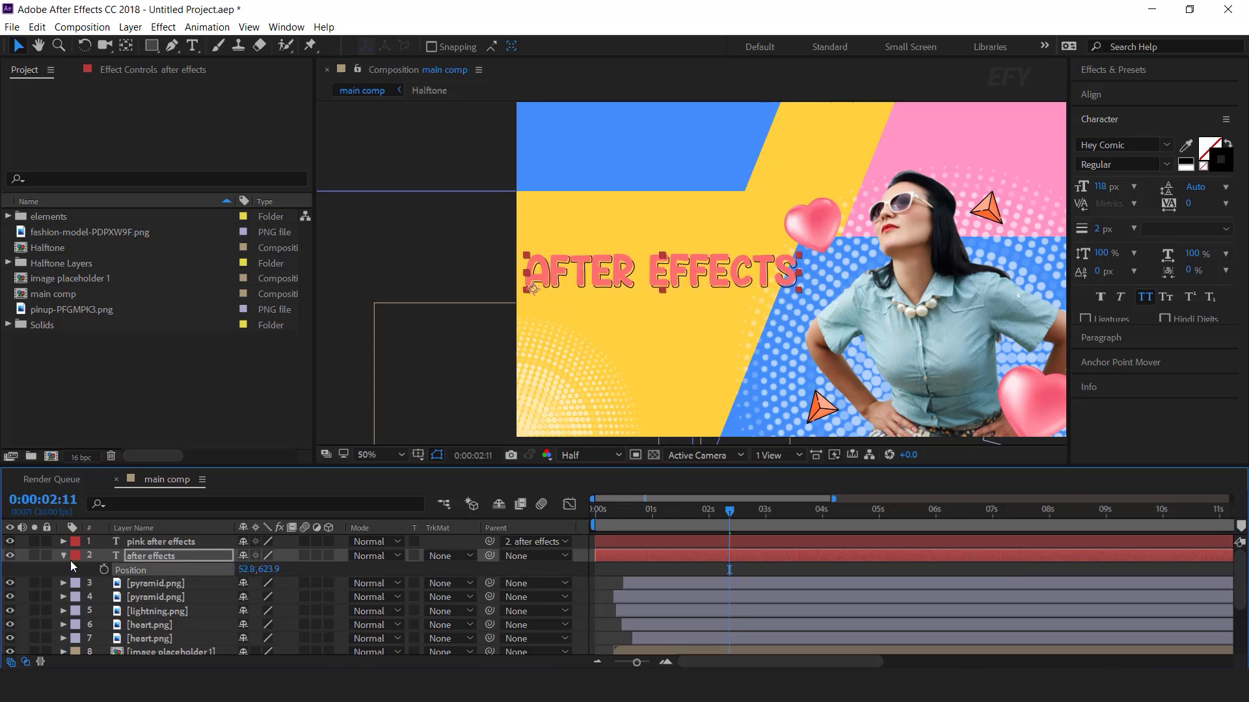
key(p)
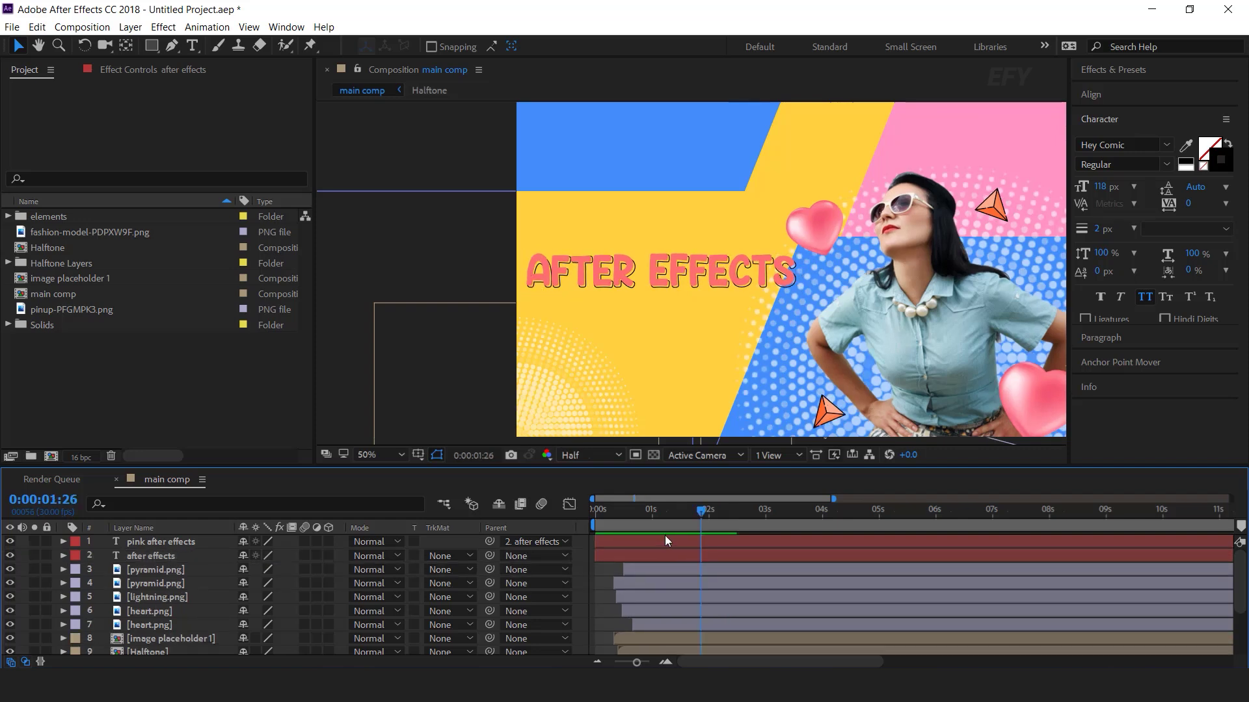
Shift both after effects text layers to start slightly after one second and preview their timing up to about 0:00:05:02
click(665, 540)
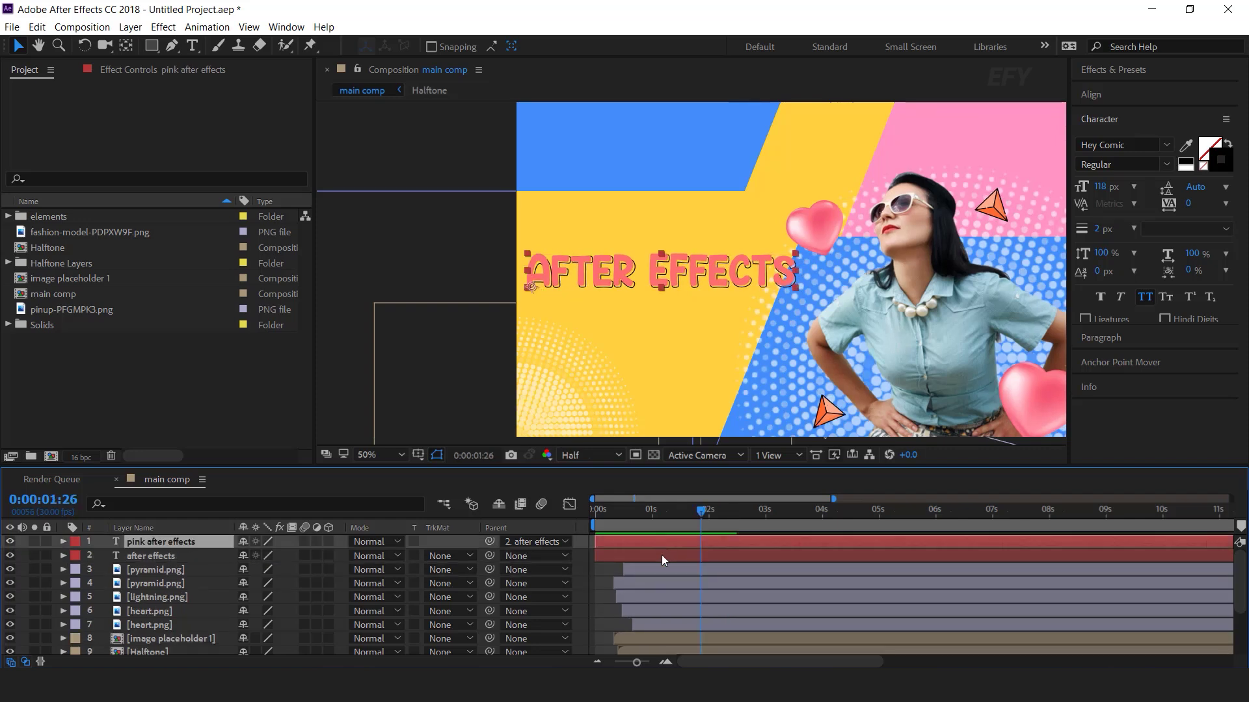
shift+click(662, 555)
drag(641, 556, 683, 556)
drag(646, 511, 591, 546)
key(space)
key(space)
drag(637, 661, 627, 660)
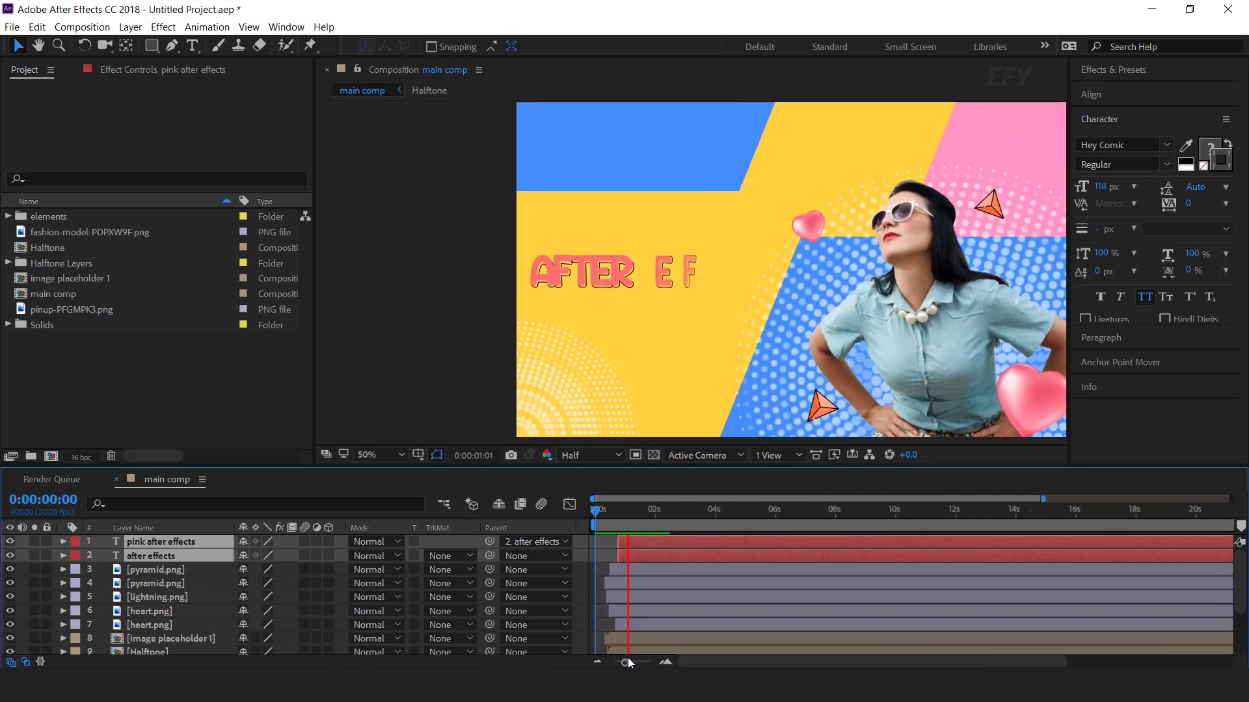
drag(636, 509, 747, 516)
Create a new composition named logo with a size of 802 x 422 px
click(260, 408)
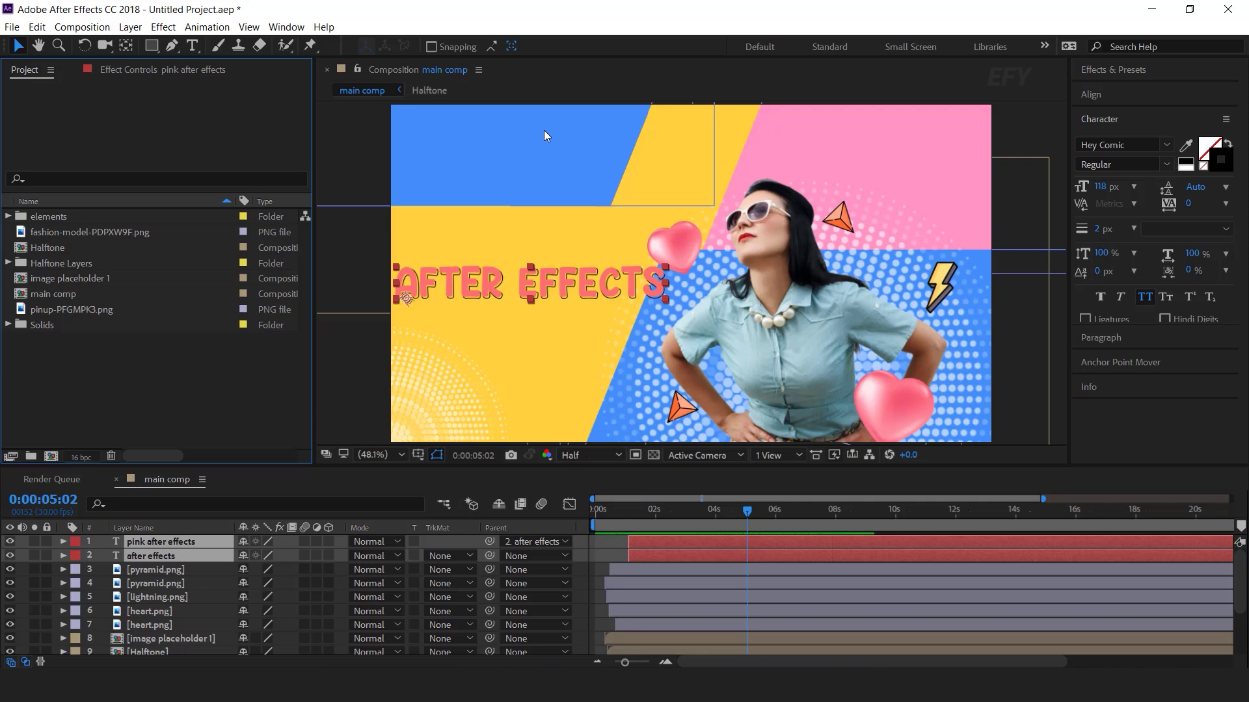
click(51, 457)
text(logo)
click(612, 224)
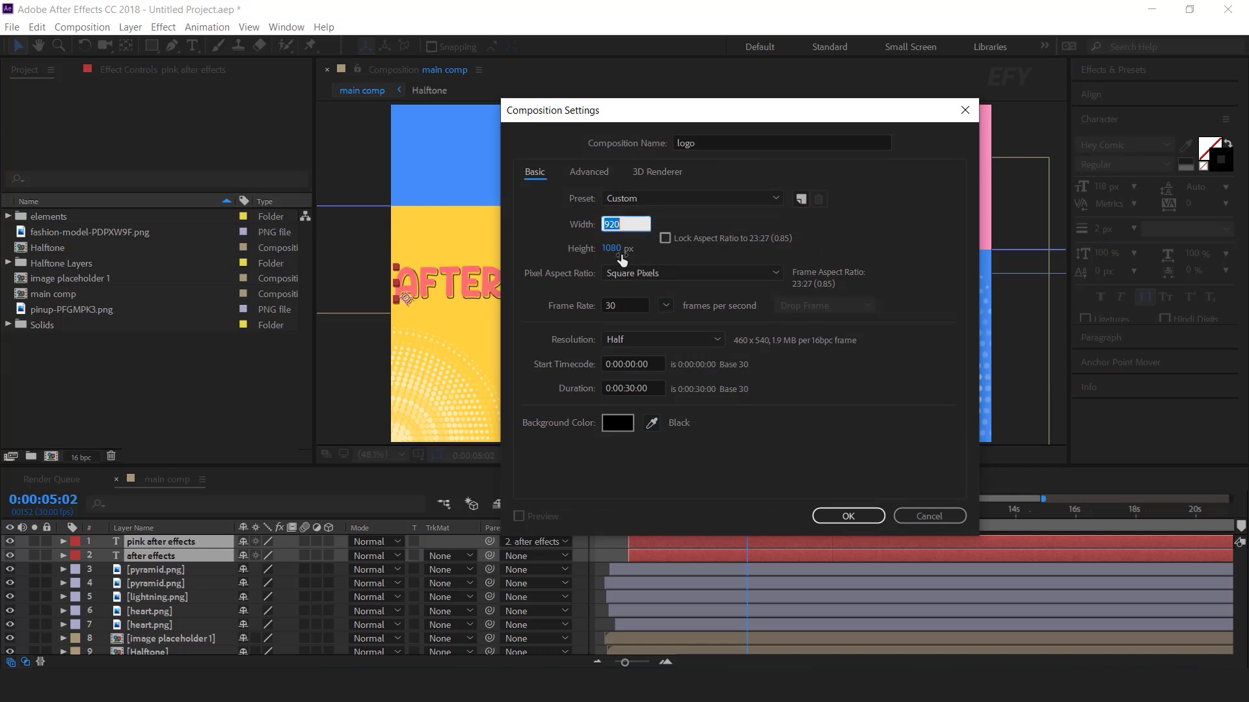
text(802)
key(Tab)
text(422)
key(Return)
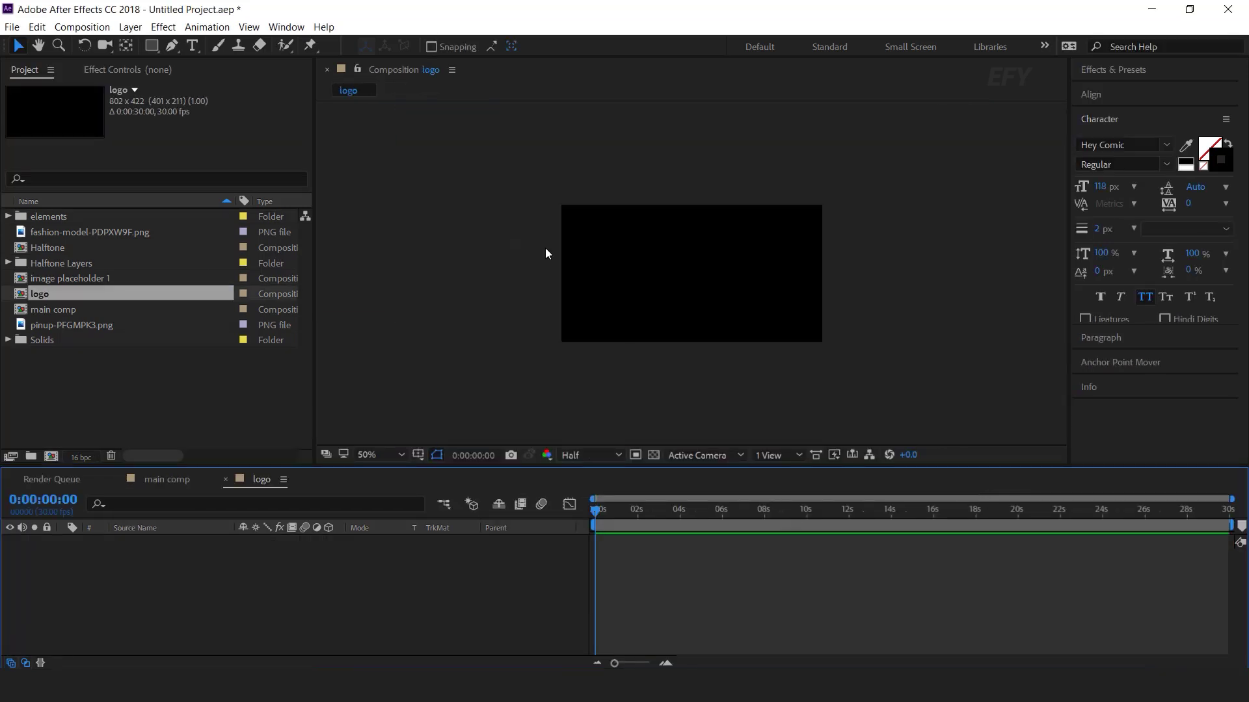
Add the text EFY in the centre of the logo composition
click(235, 393)
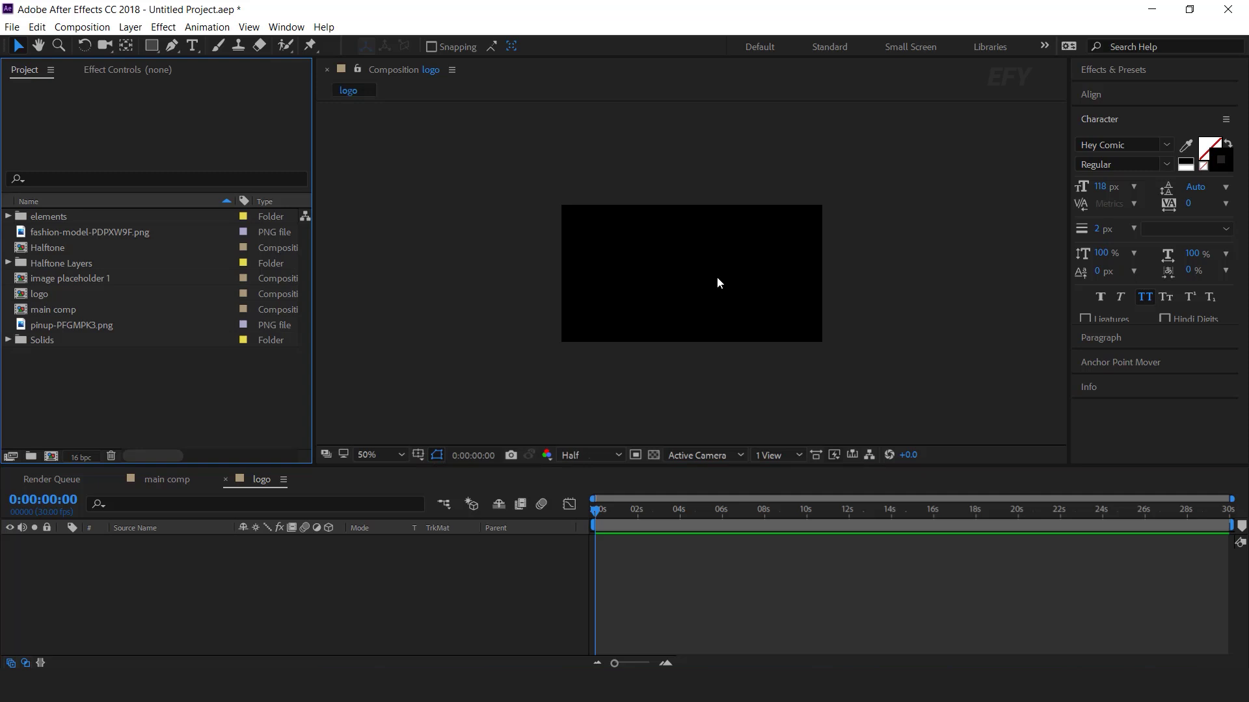
scroll(718, 278, up, 1)
key(ctrl+t)
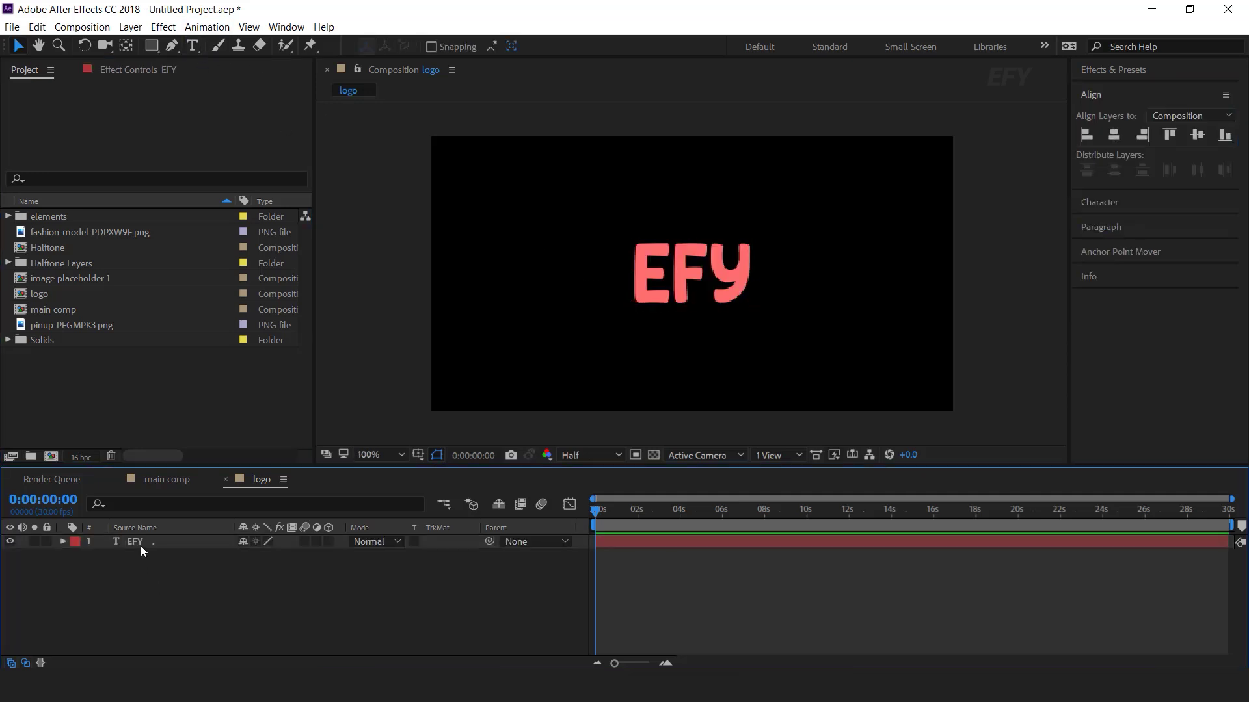
click(141, 546)
click(64, 540)
click(63, 540)
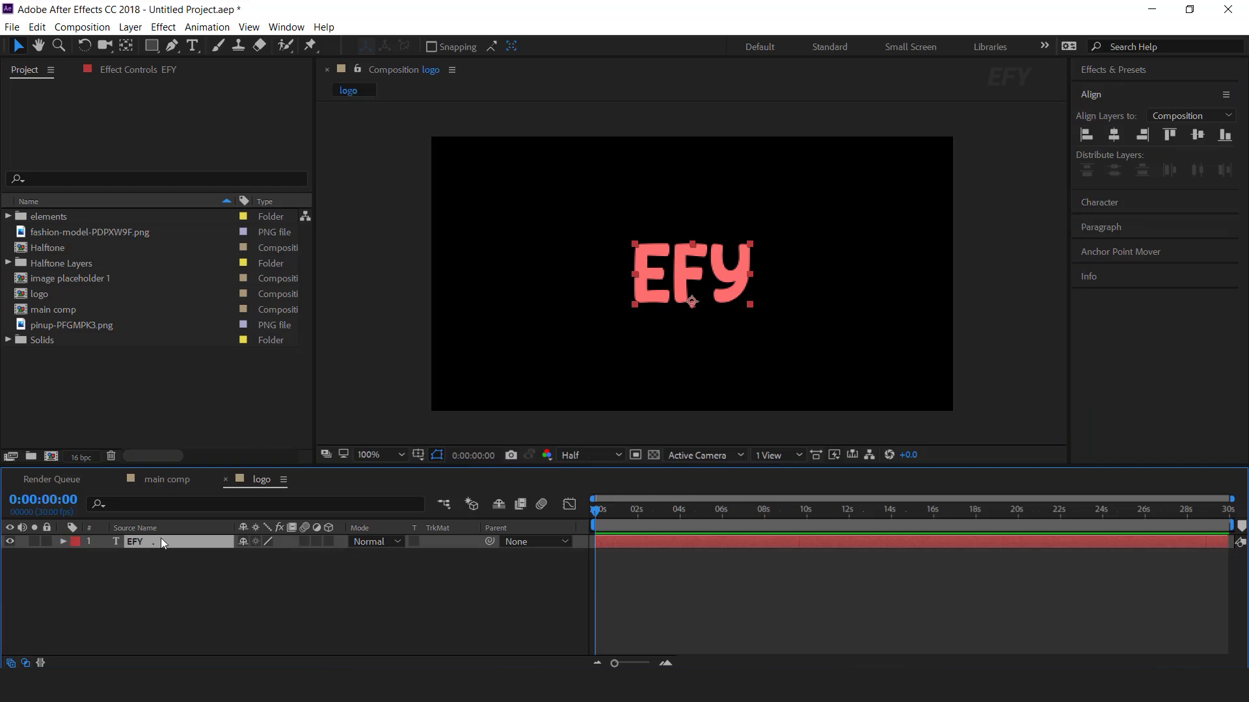
Add a Stroke layer style to the EFY text and set its colour to white FFFFFF
click(130, 27)
mouse_move(184, 395)
click(448, 564)
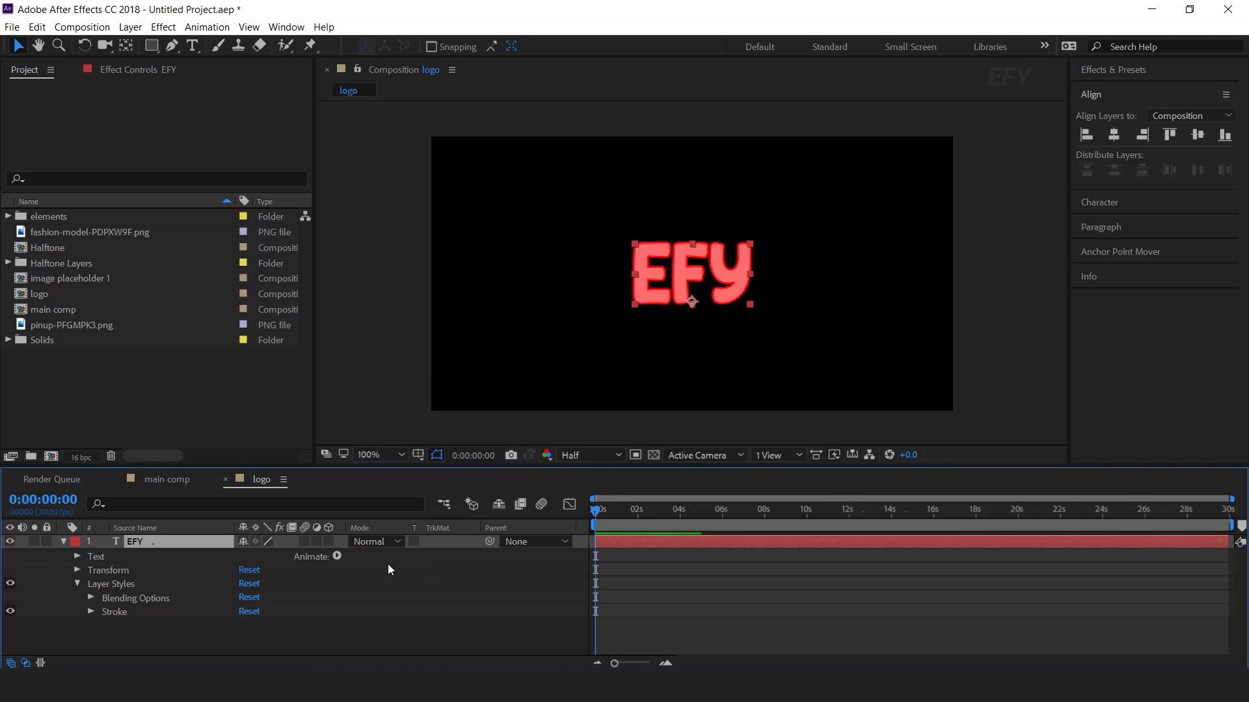
click(91, 611)
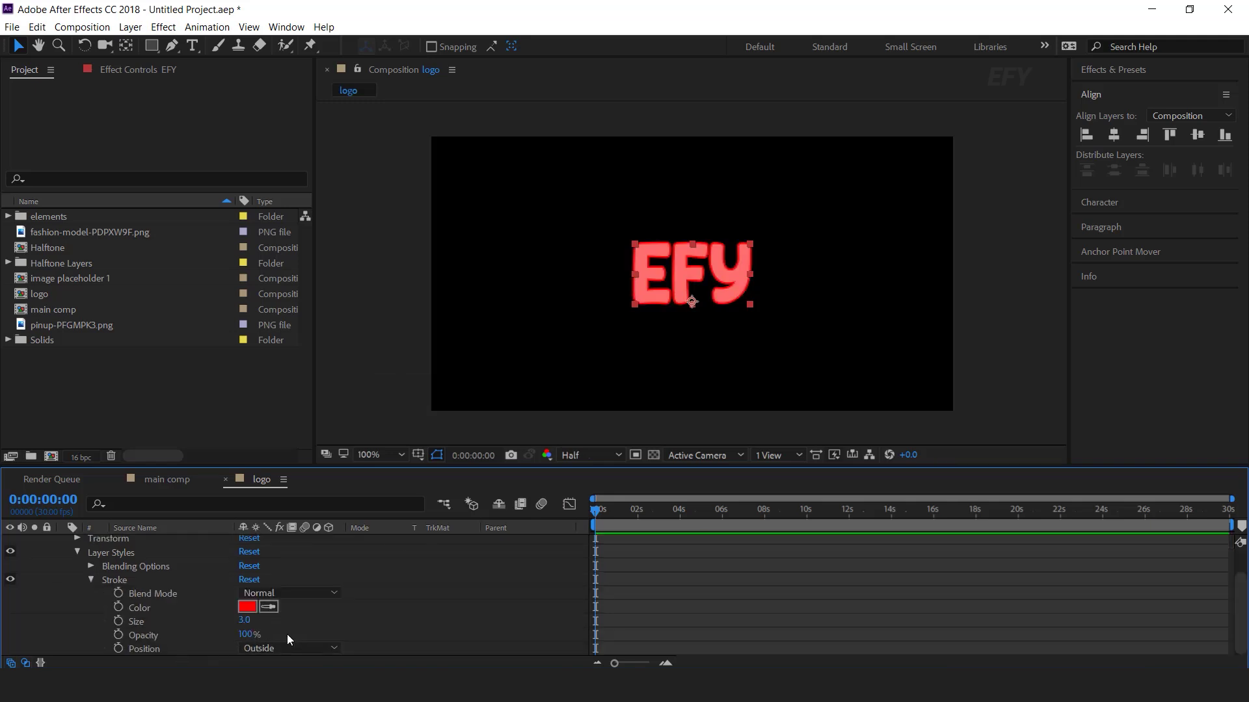
click(247, 607)
drag(109, 175, 13, 81)
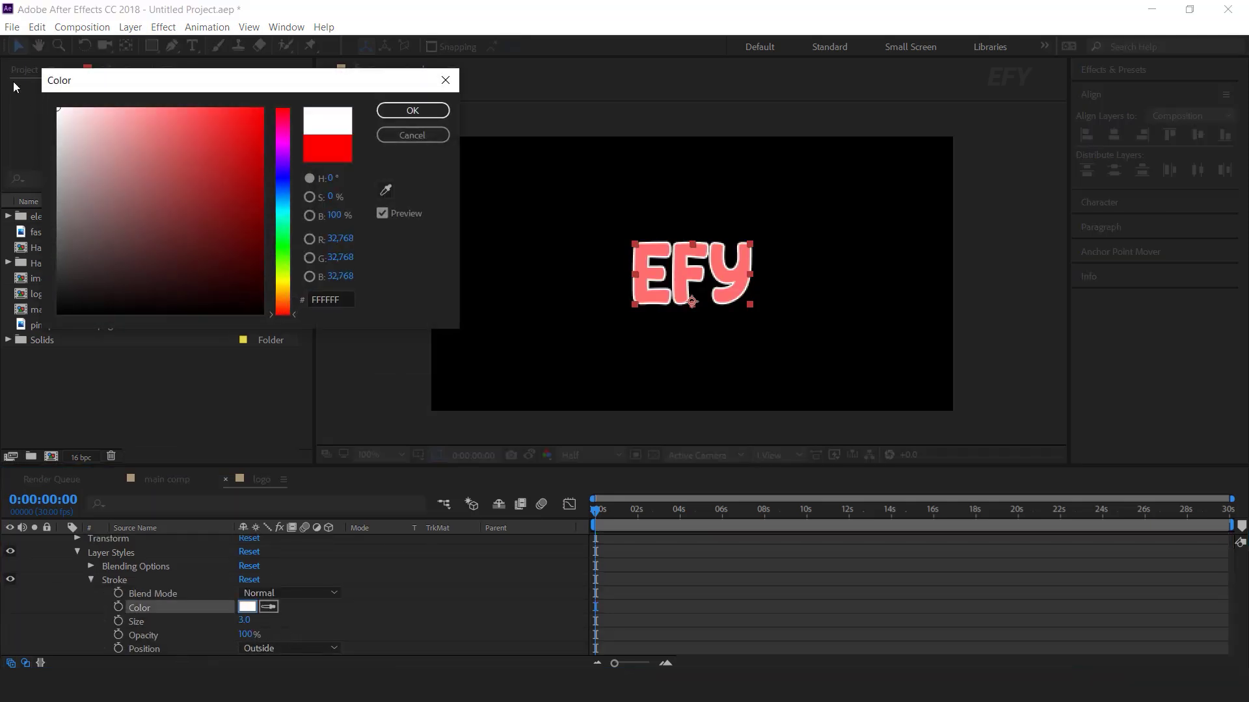
click(409, 112)
scroll(79, 558, up, 1)
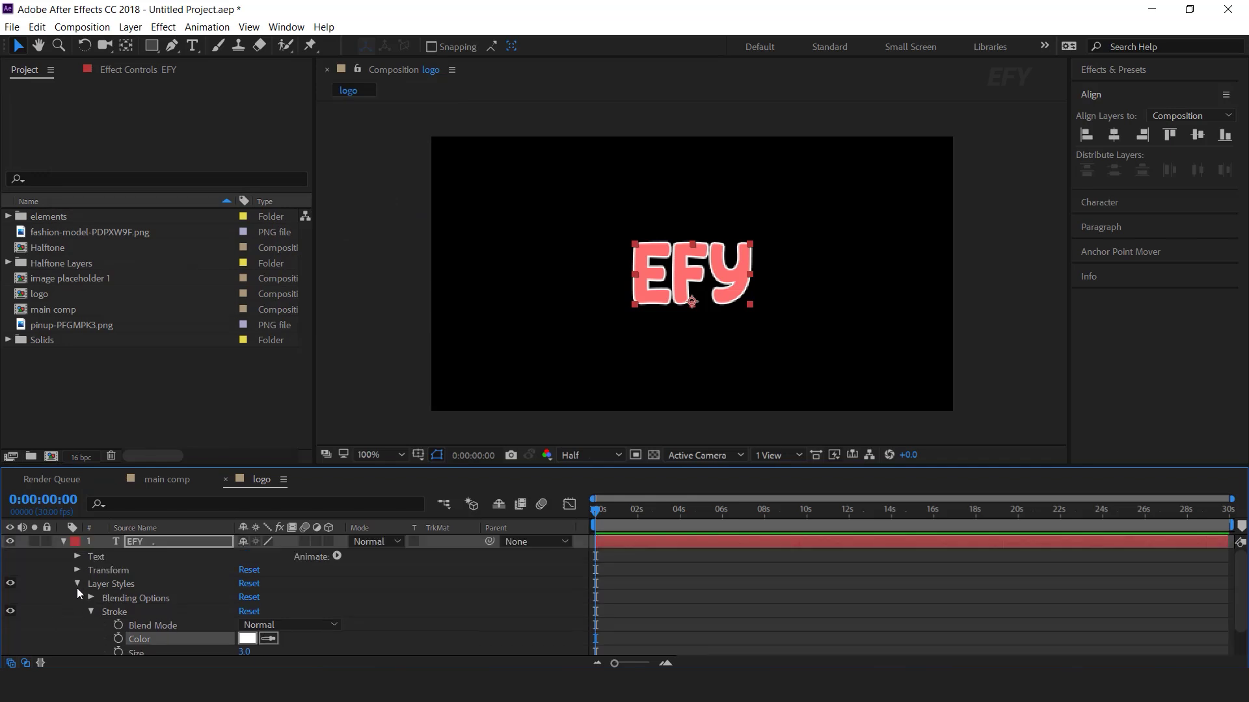
click(63, 541)
Reduce the EFY text's font size to 79 px and nudge it to near the centre of the composition
drag(708, 279, 703, 279)
click(1111, 202)
drag(1104, 187, 1080, 187)
click(768, 266)
key(shift+slash)
click(727, 273)
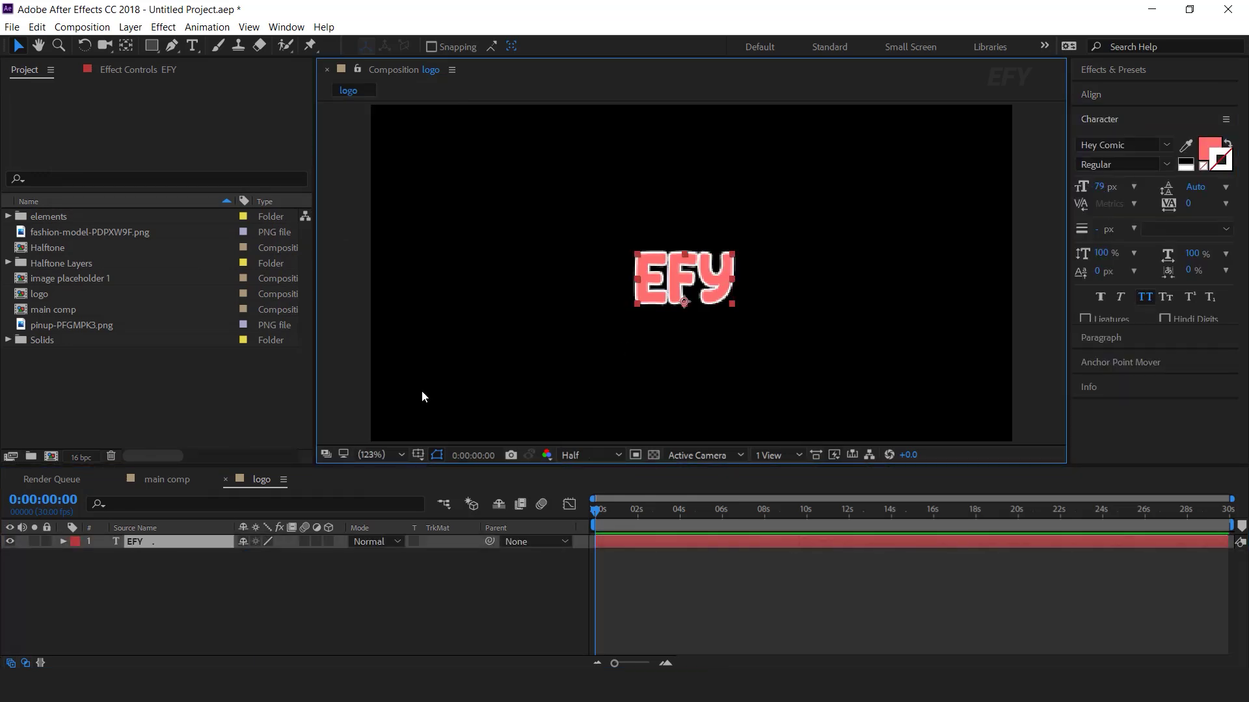
Add the logo composition to main comp as the uppermost layer, over the blue band, with its anchor point at the bottom centre
click(158, 478)
drag(37, 296, 97, 346)
drag(179, 530, 177, 540)
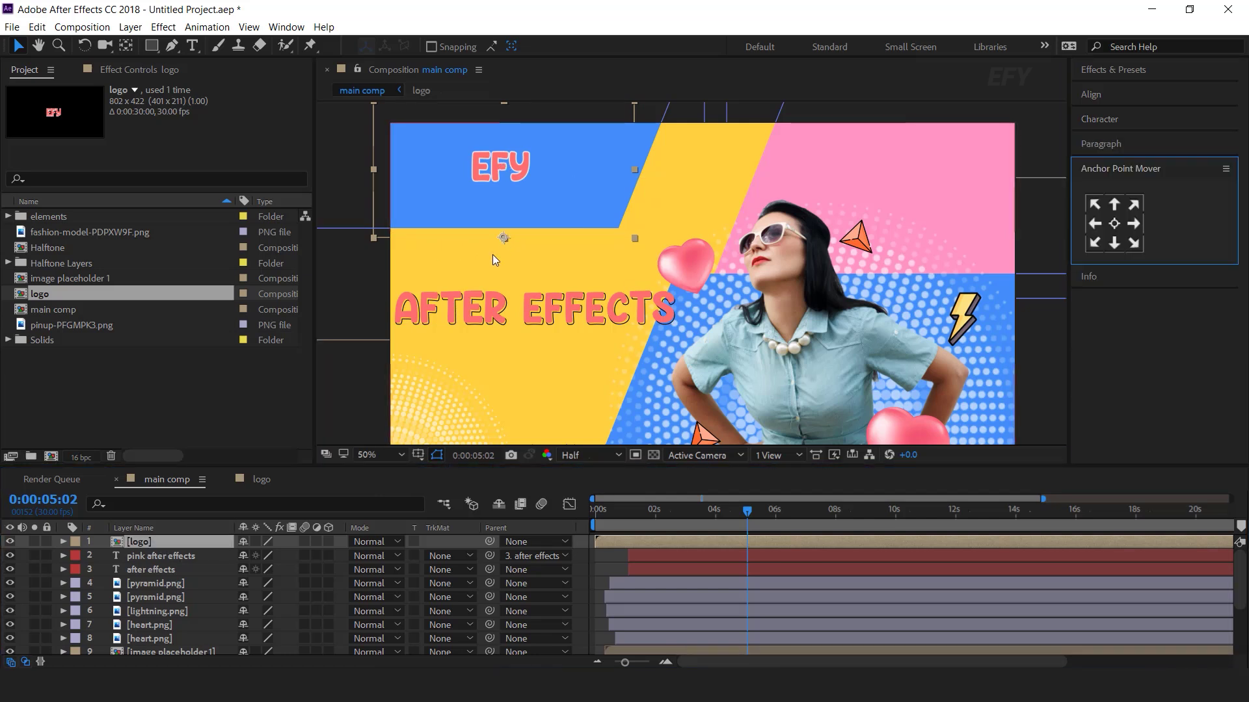
Keyframe the logo layer's Scale from 0% at 0:00:00:00 to 100% at 0:00:01:00
click(178, 543)
key(s)
drag(665, 514, 583, 518)
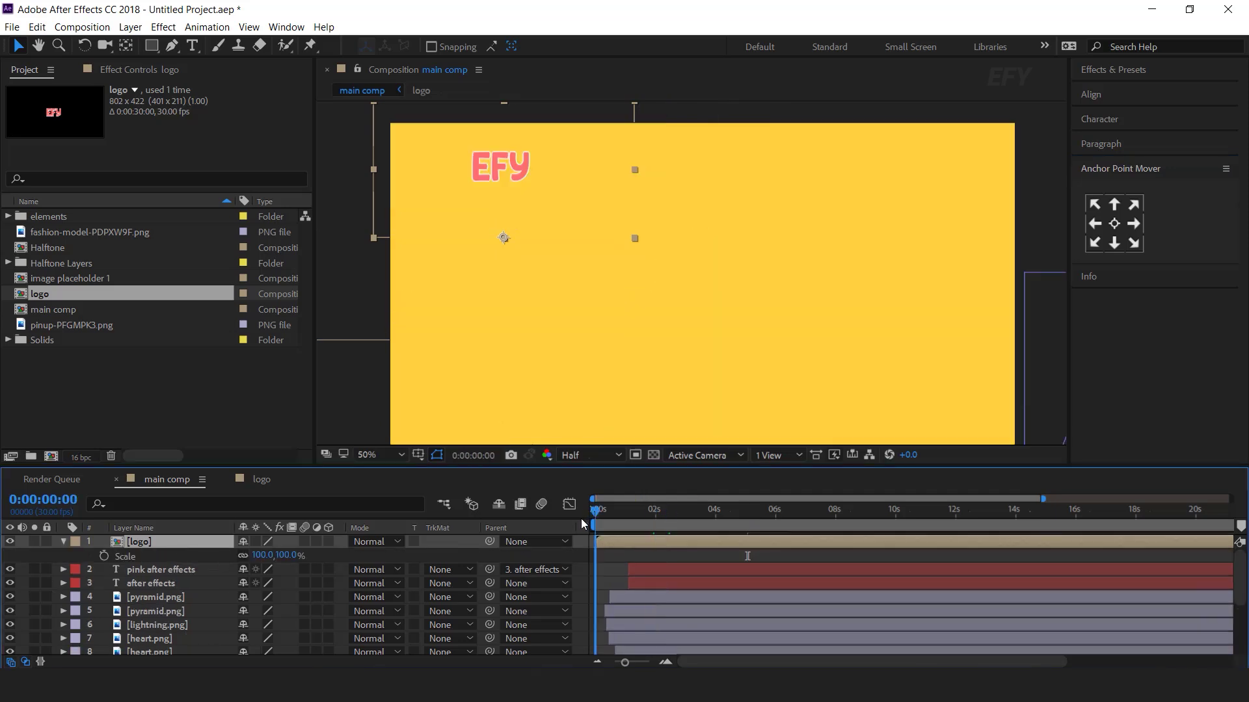
click(665, 662)
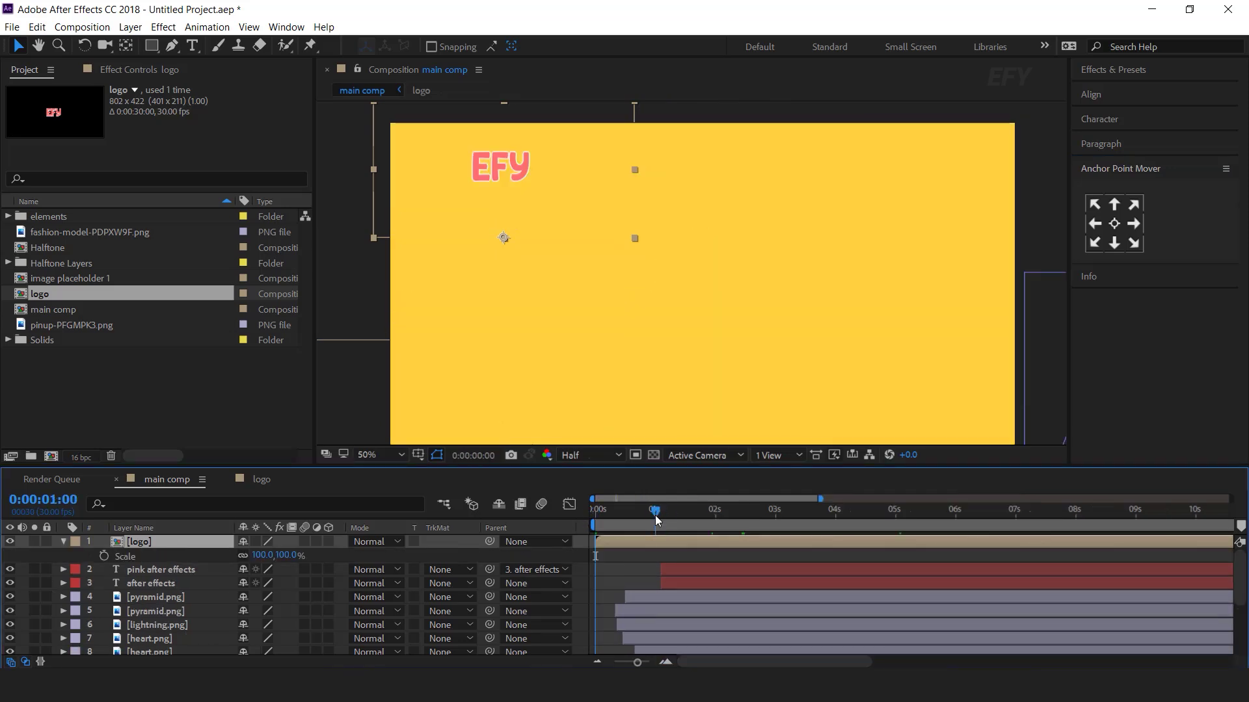
click(104, 556)
key(Home)
click(290, 556)
text(0)
key(Return)
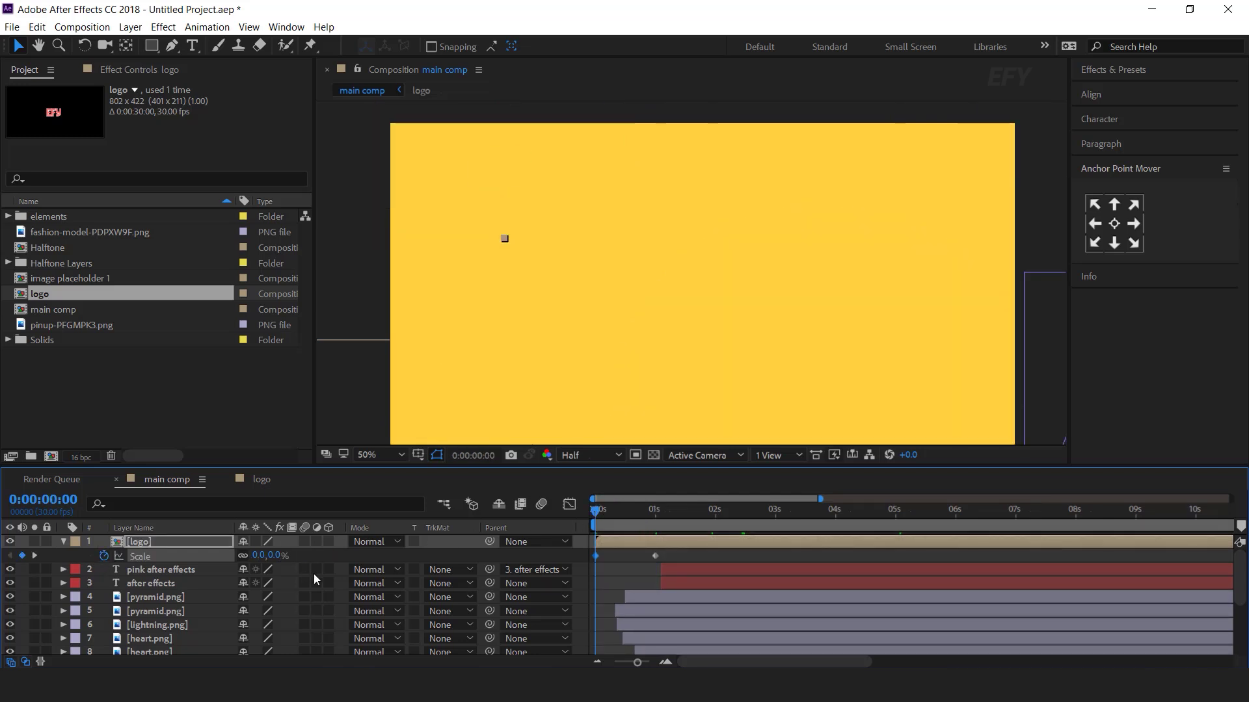
Apply Easy Ease to both logo Scale keyframes, shape the speed curve to peak early, and preview the pop-up
drag(669, 553, 581, 569)
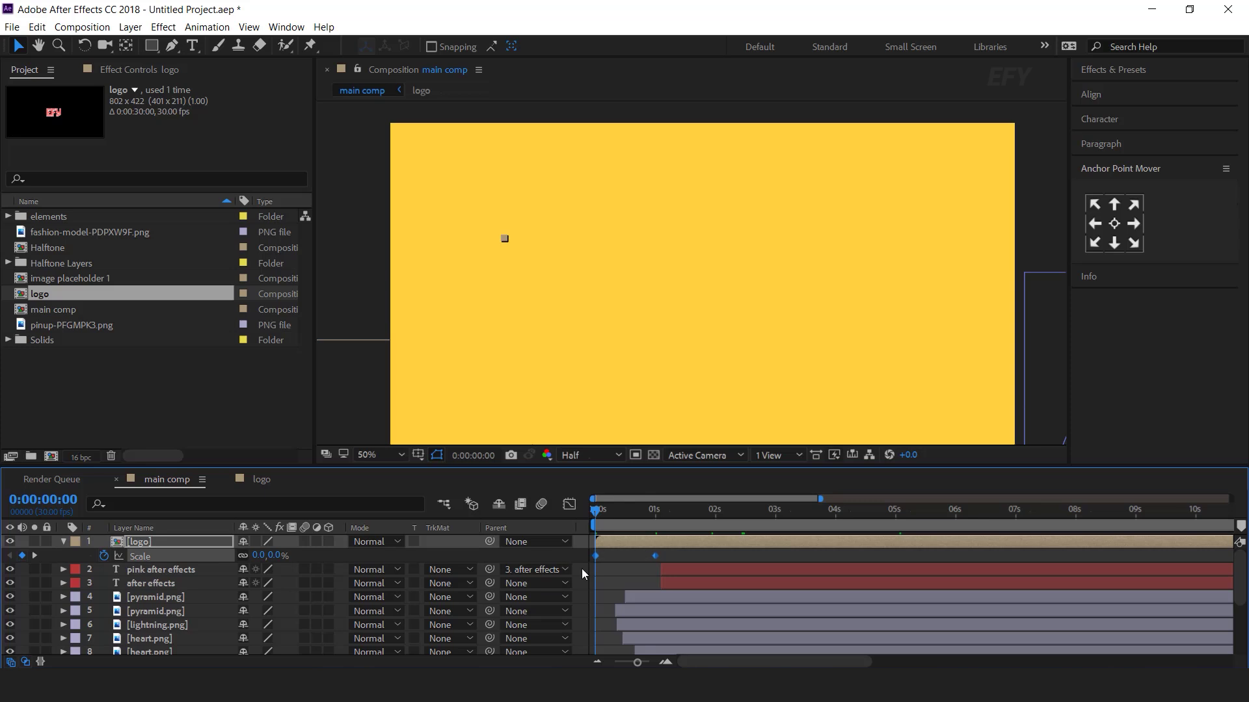
right_click(657, 556)
mouse_move(729, 540)
click(859, 588)
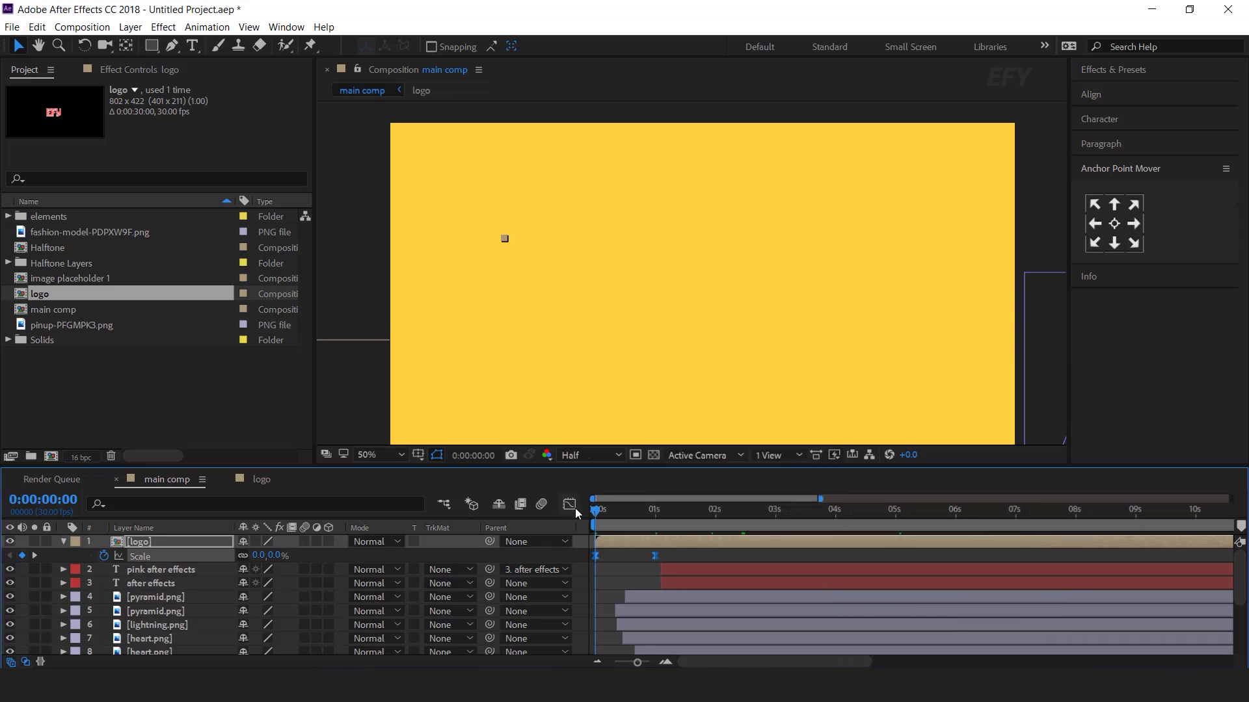
click(570, 505)
drag(644, 605, 626, 605)
key(space)
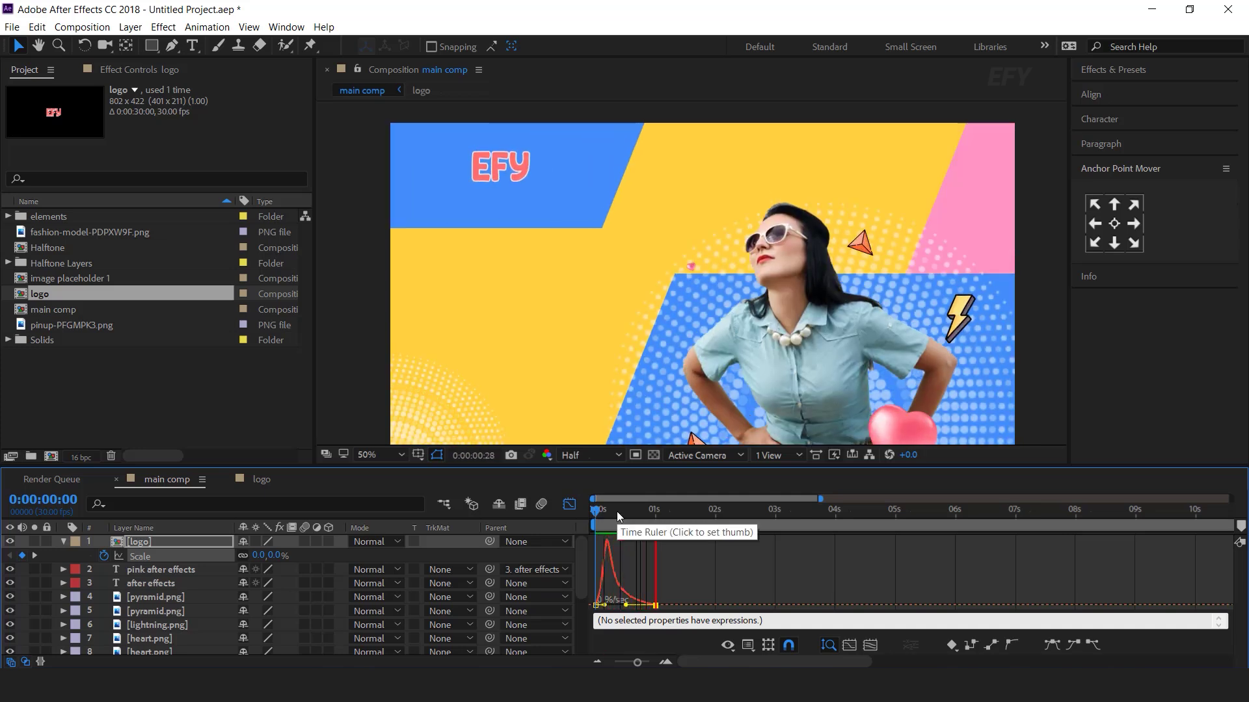
Shift the logo layer to start at about 0:00:00:24 in main comp and preview its timing
click(570, 506)
drag(638, 511, 781, 543)
click(66, 545)
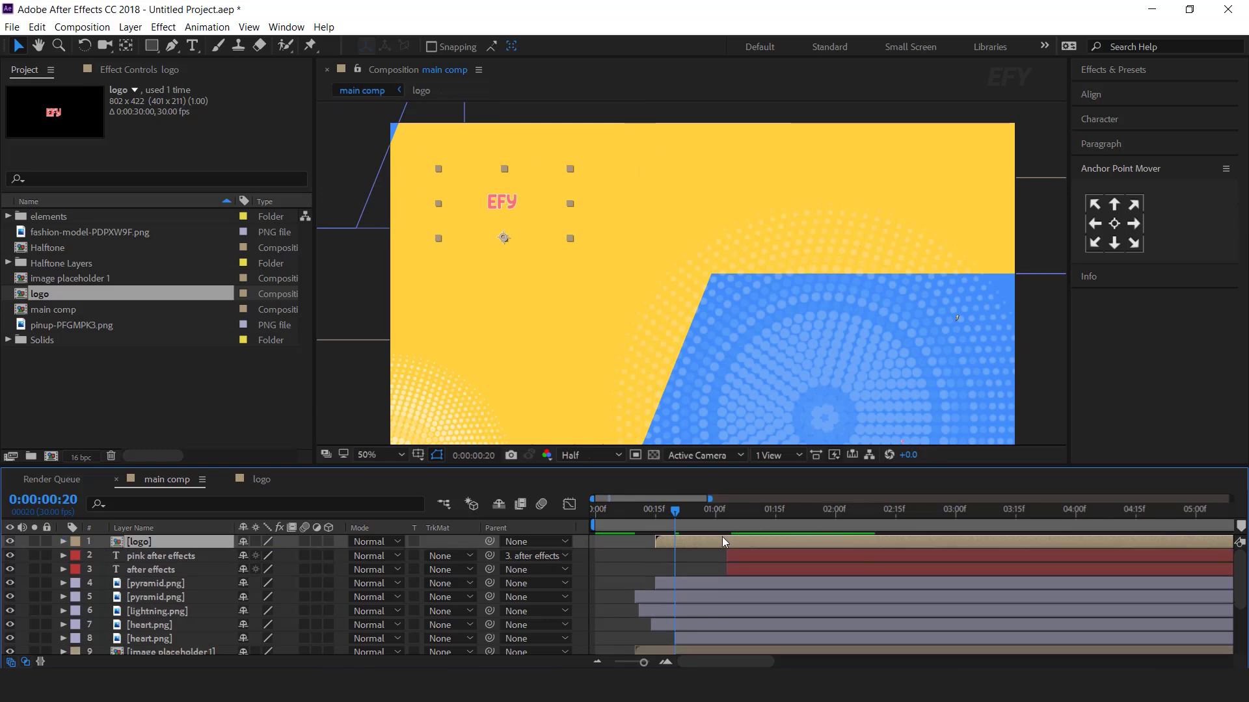
key(Home)
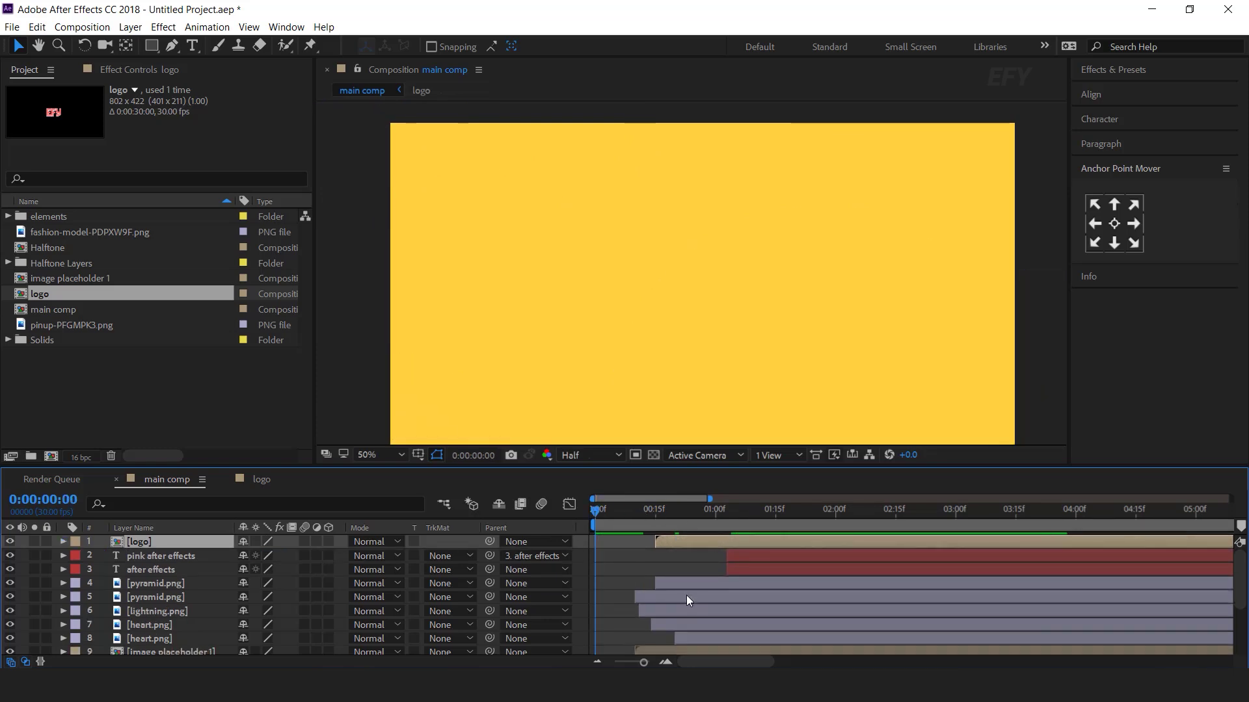
key(space)
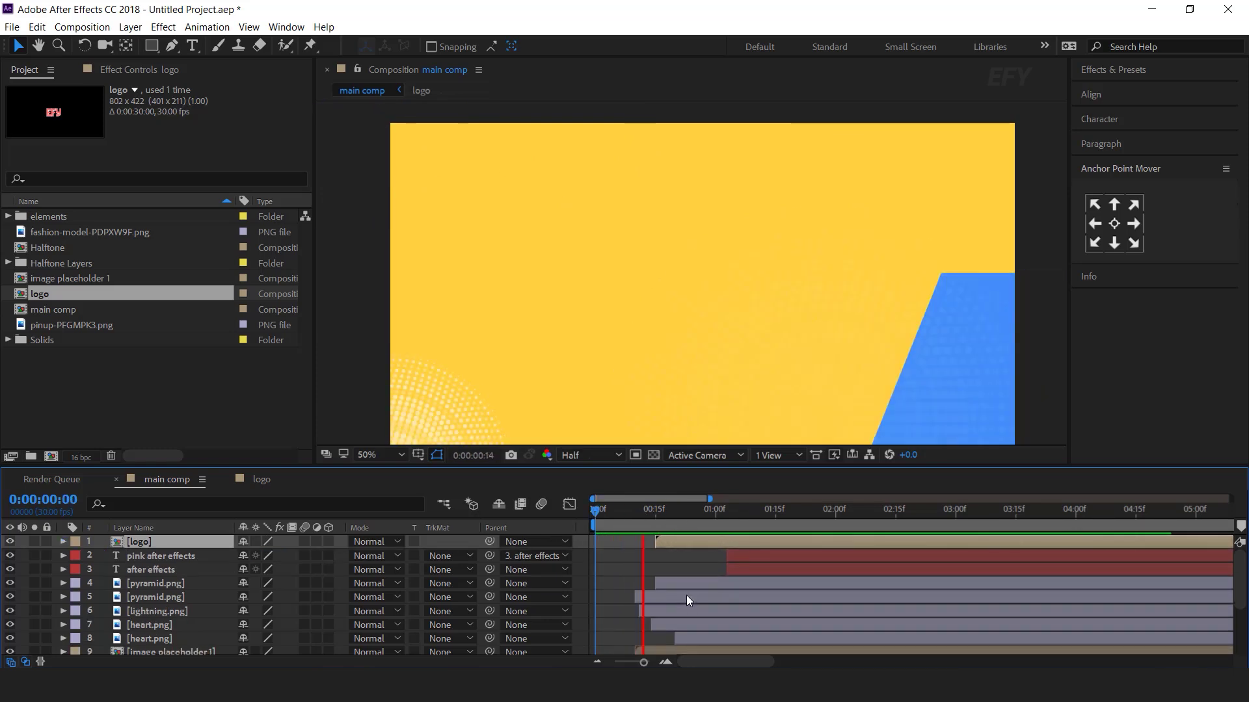
drag(689, 510, 785, 541)
click(676, 511)
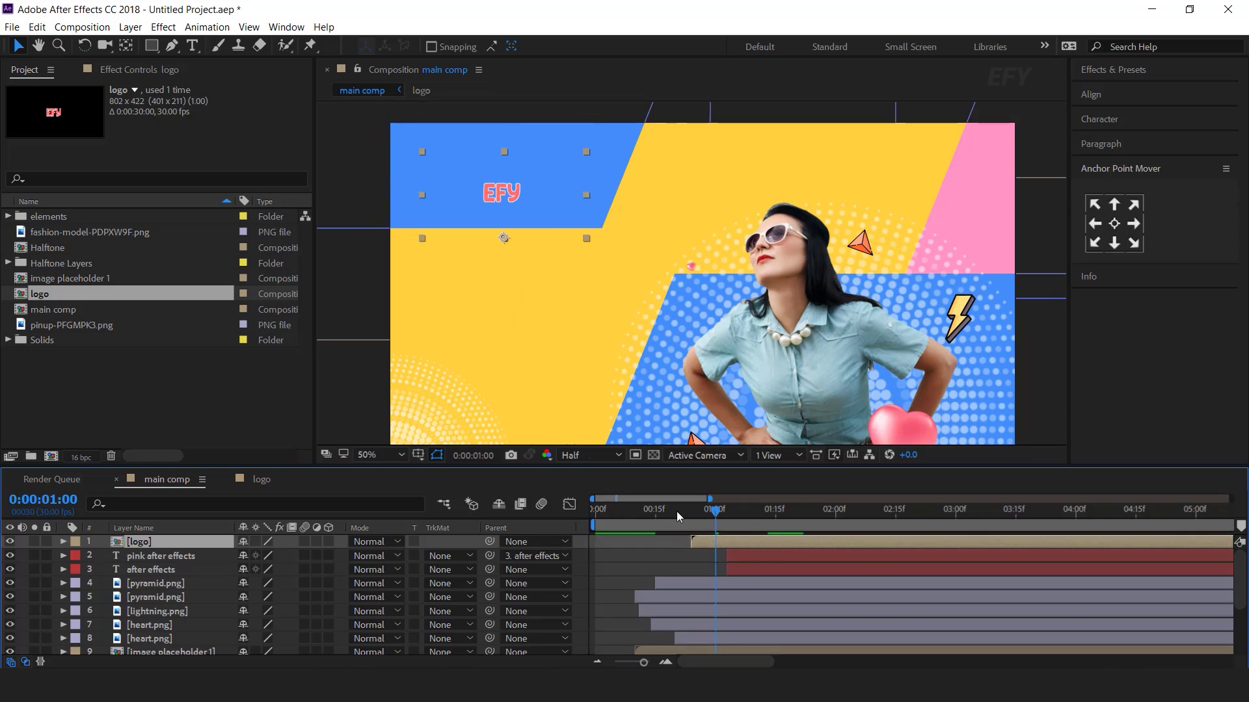
key(space)
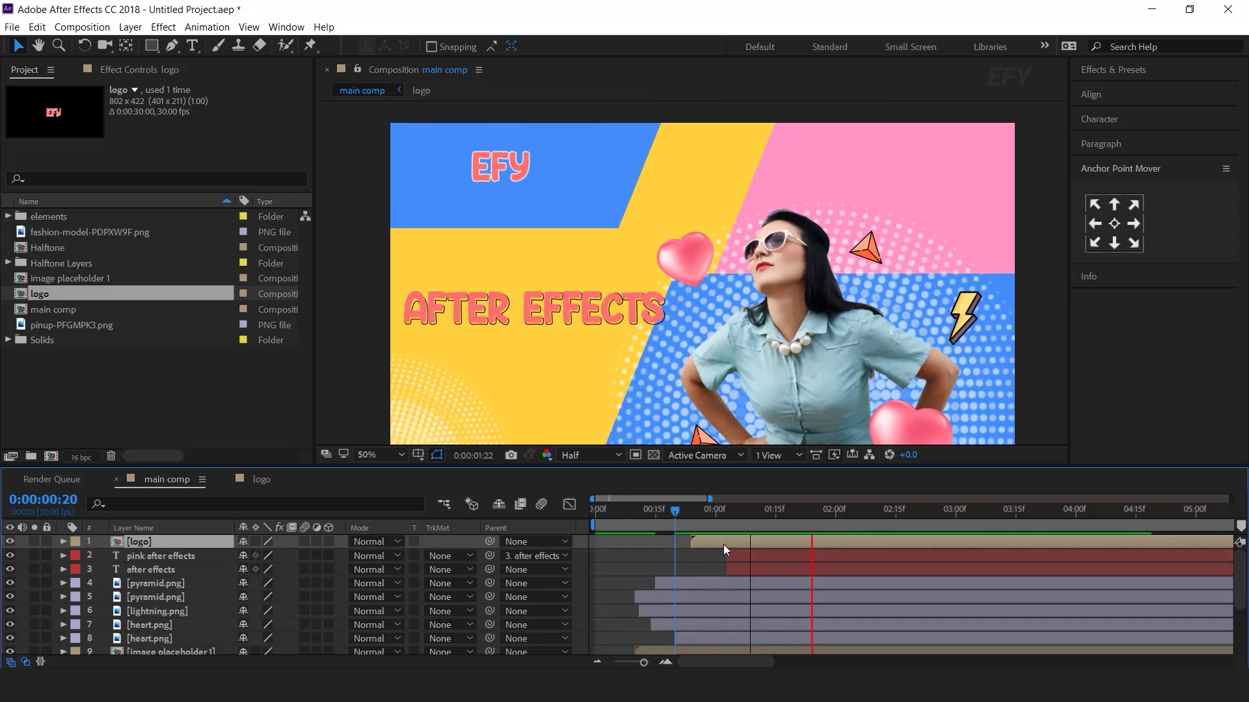
drag(644, 662, 624, 662)
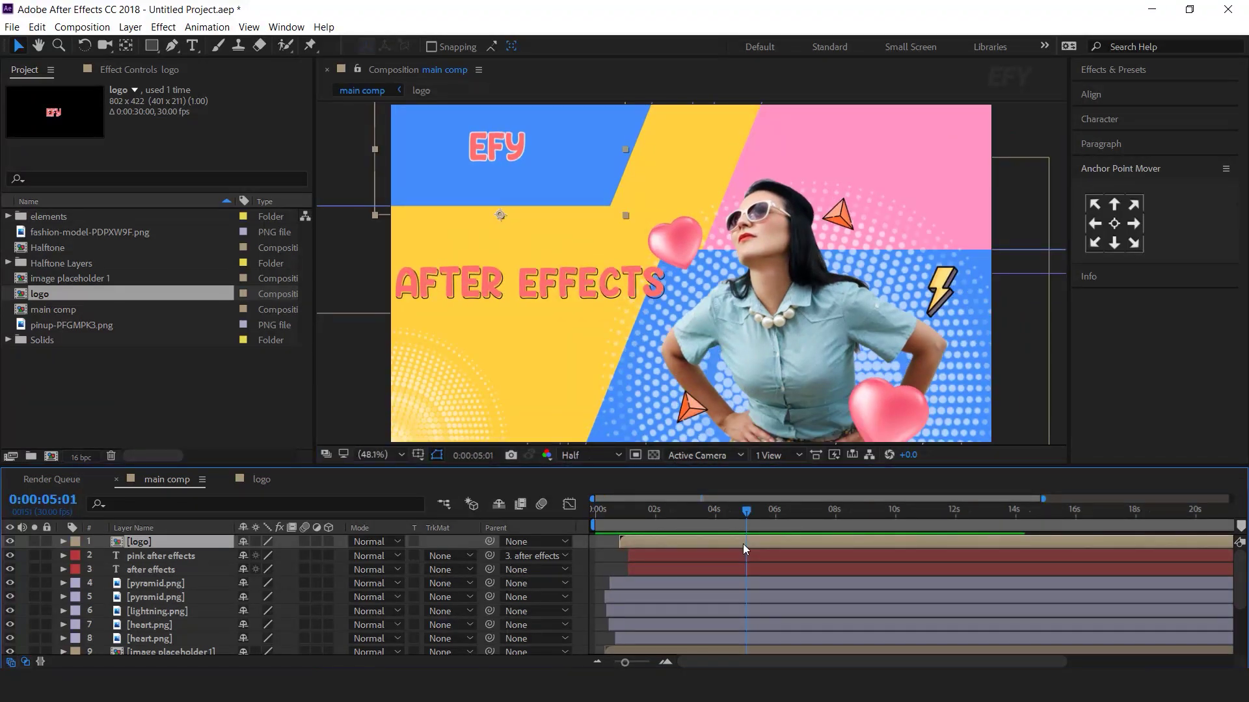
Add a new text layer reading "heyeveryone" near the logo in main comp
click(579, 540)
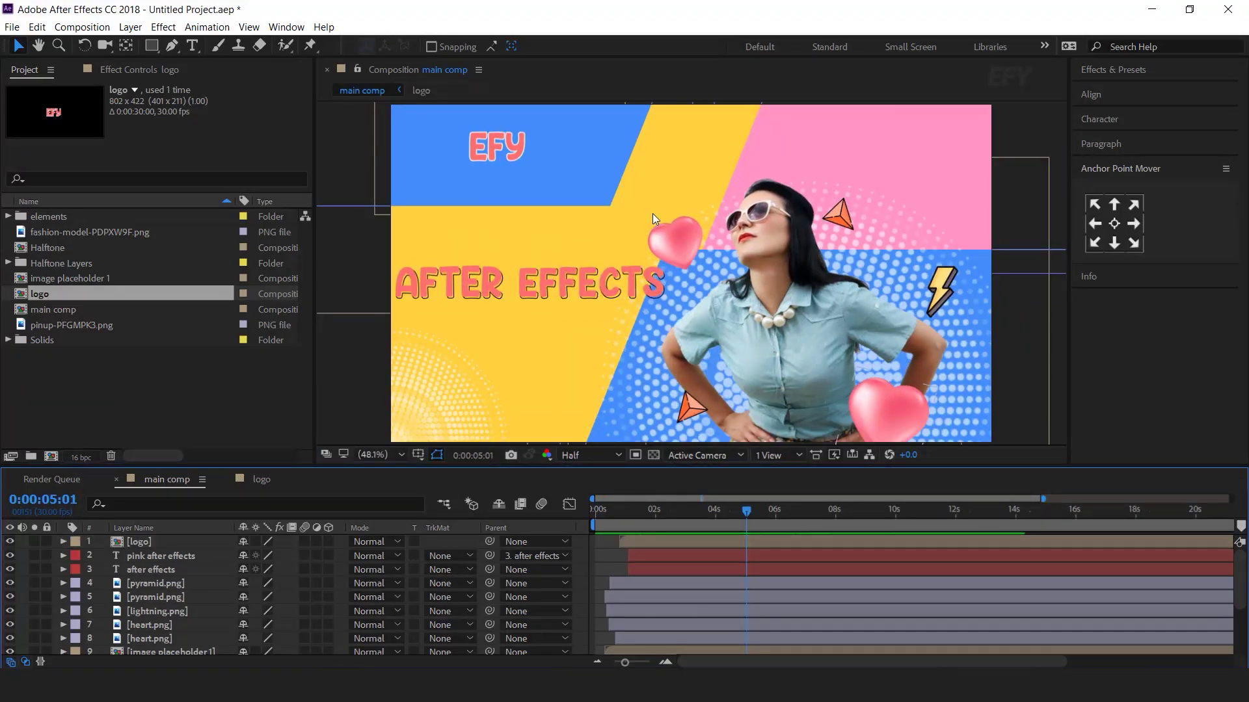
click(148, 398)
click(192, 45)
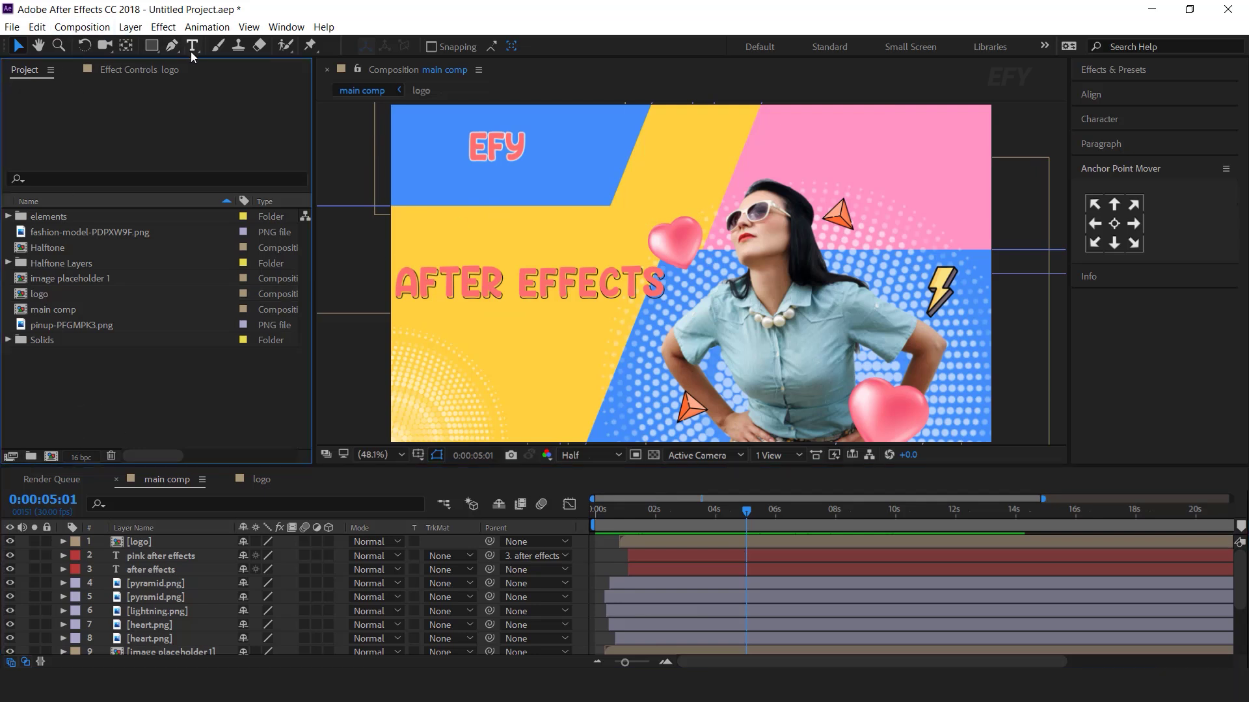
click(565, 171)
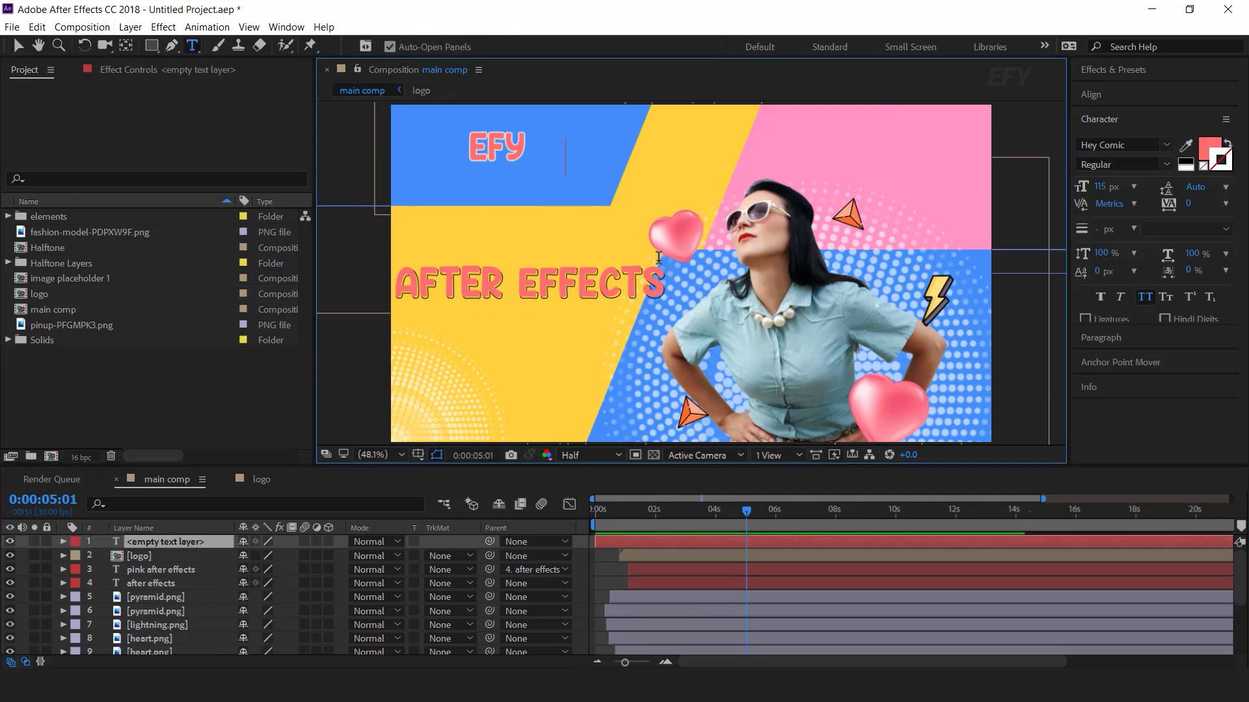
text(heyeveryone)
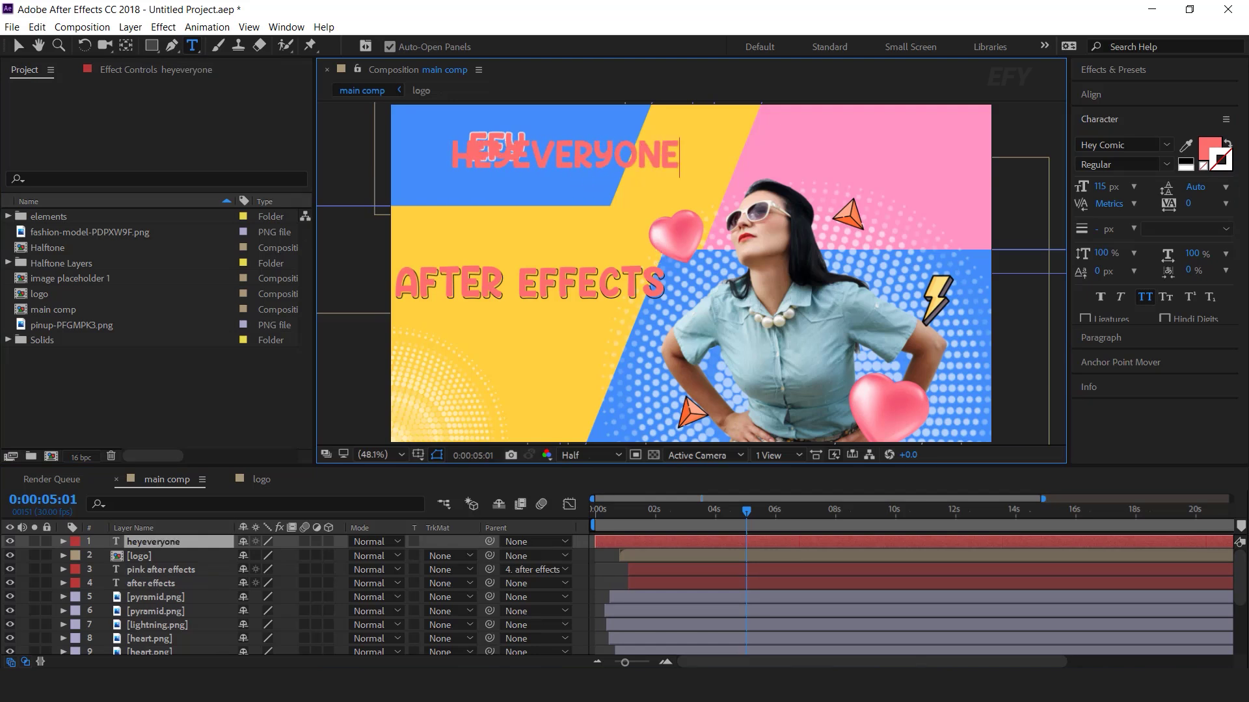
Enlarge the "heyeveryone" text to 236 px and repeat the phrase across four lines to cover the frame
double_click(624, 167)
drag(1106, 188, 787, 175)
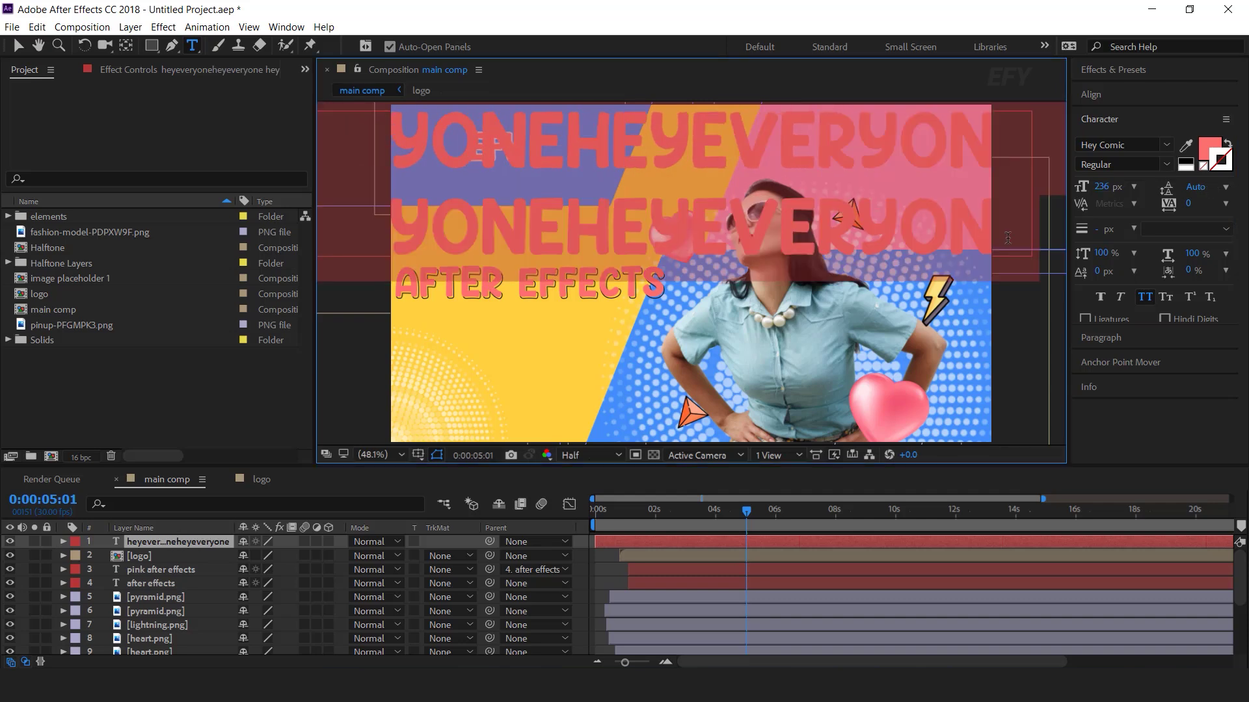
key(Escape)
key(Return)
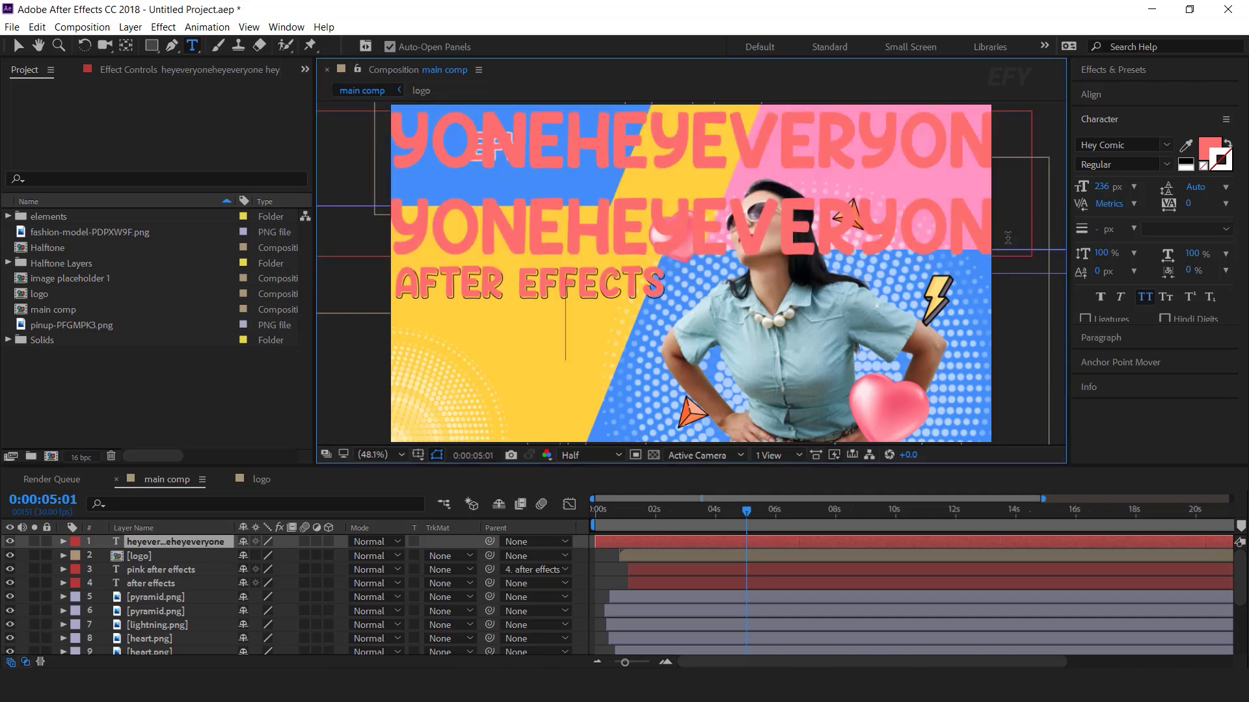
key(ctrl+v)
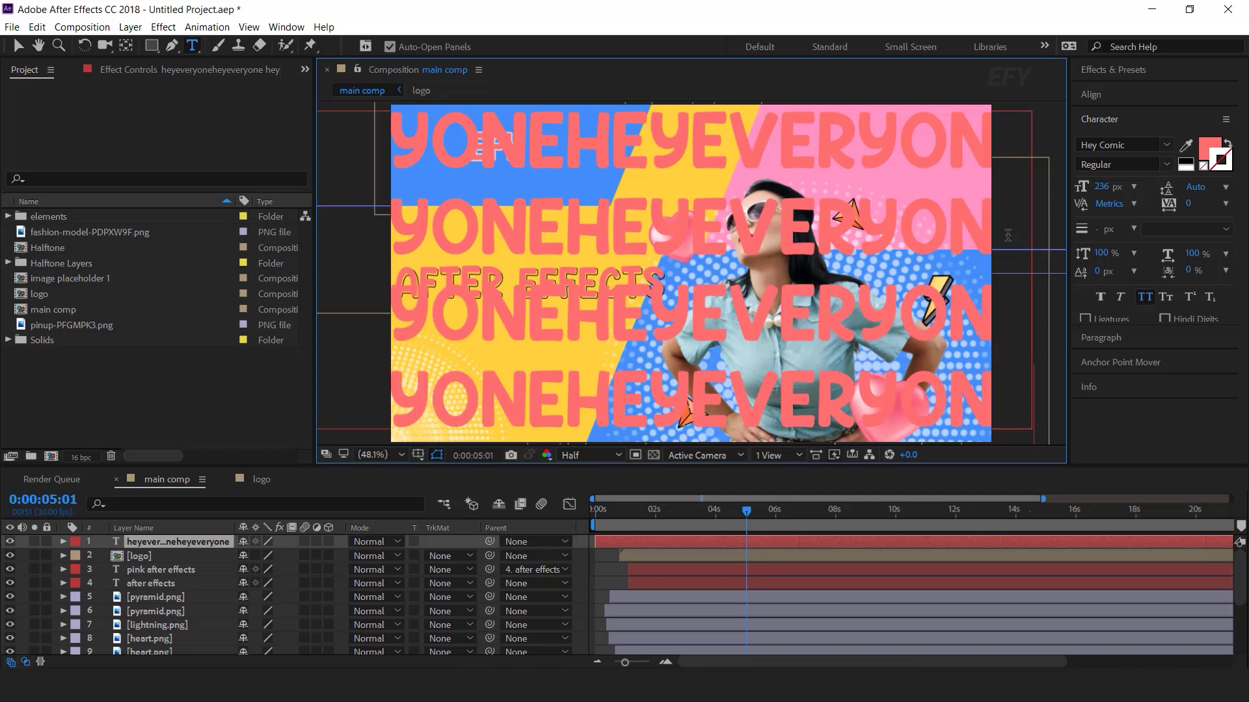
click(18, 47)
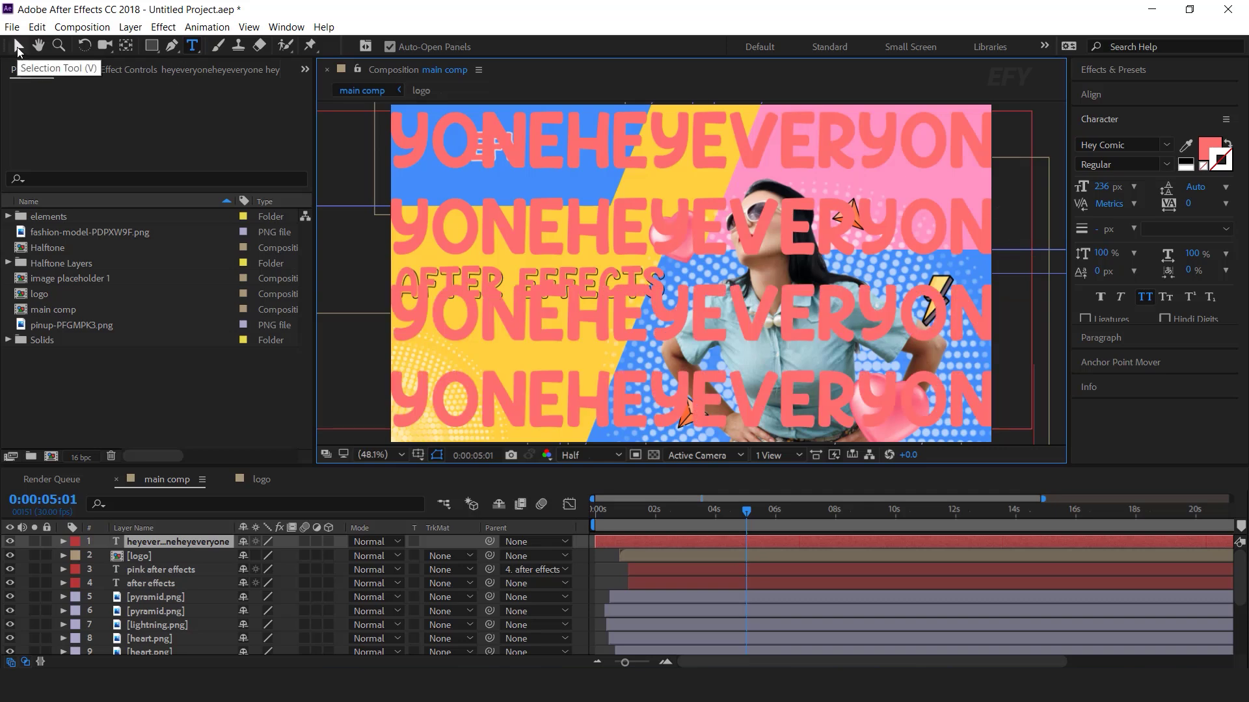
Remove the repeated text's fill and give it a white 2 px stroke
click(1210, 150)
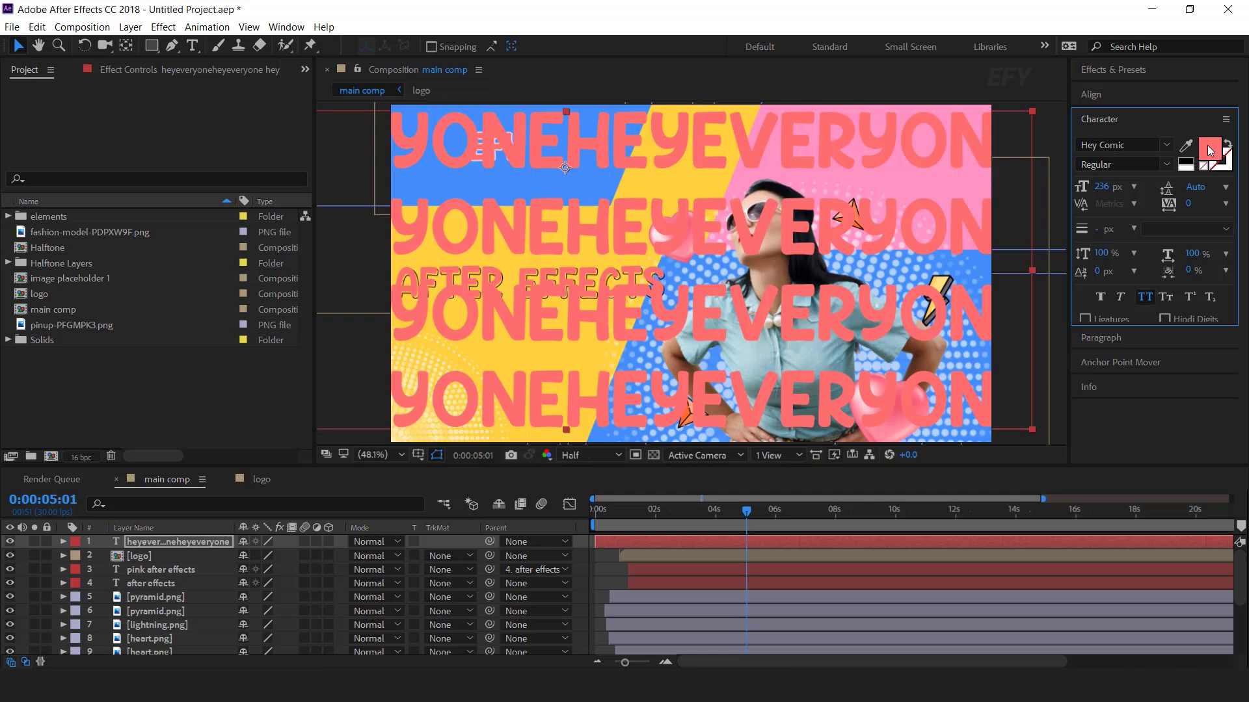
click(1204, 167)
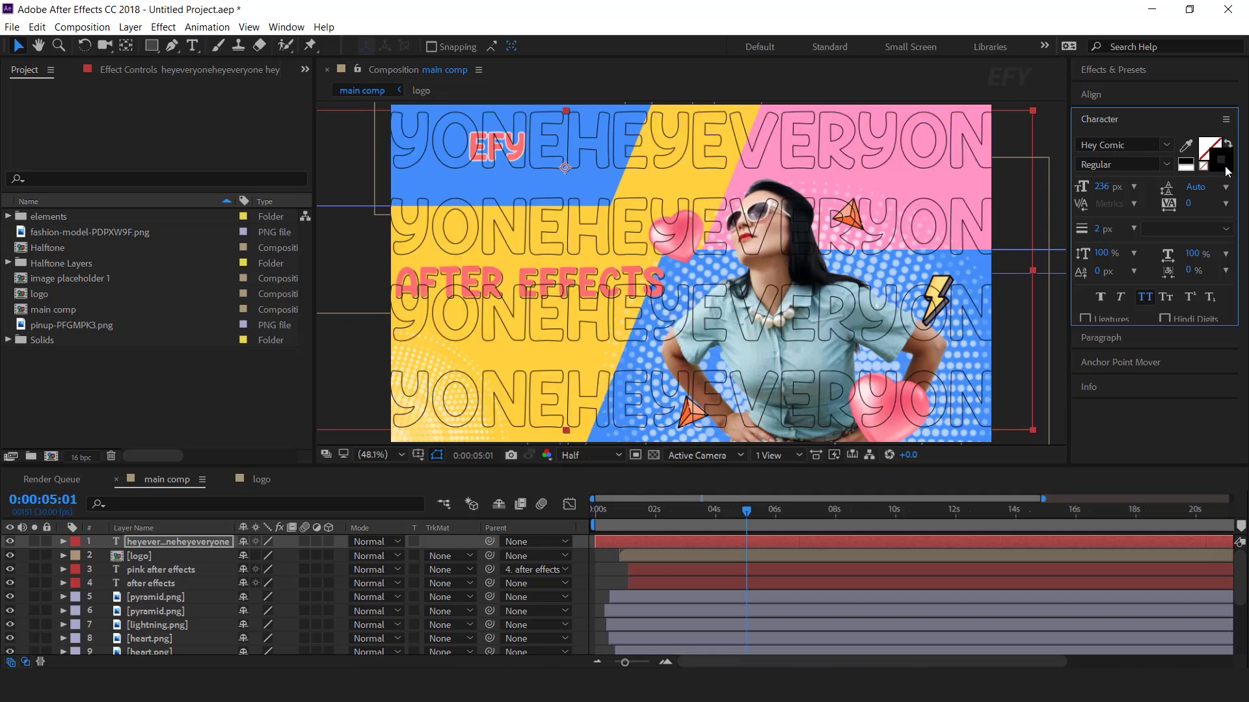
click(1226, 170)
drag(102, 145, 56, 107)
click(413, 110)
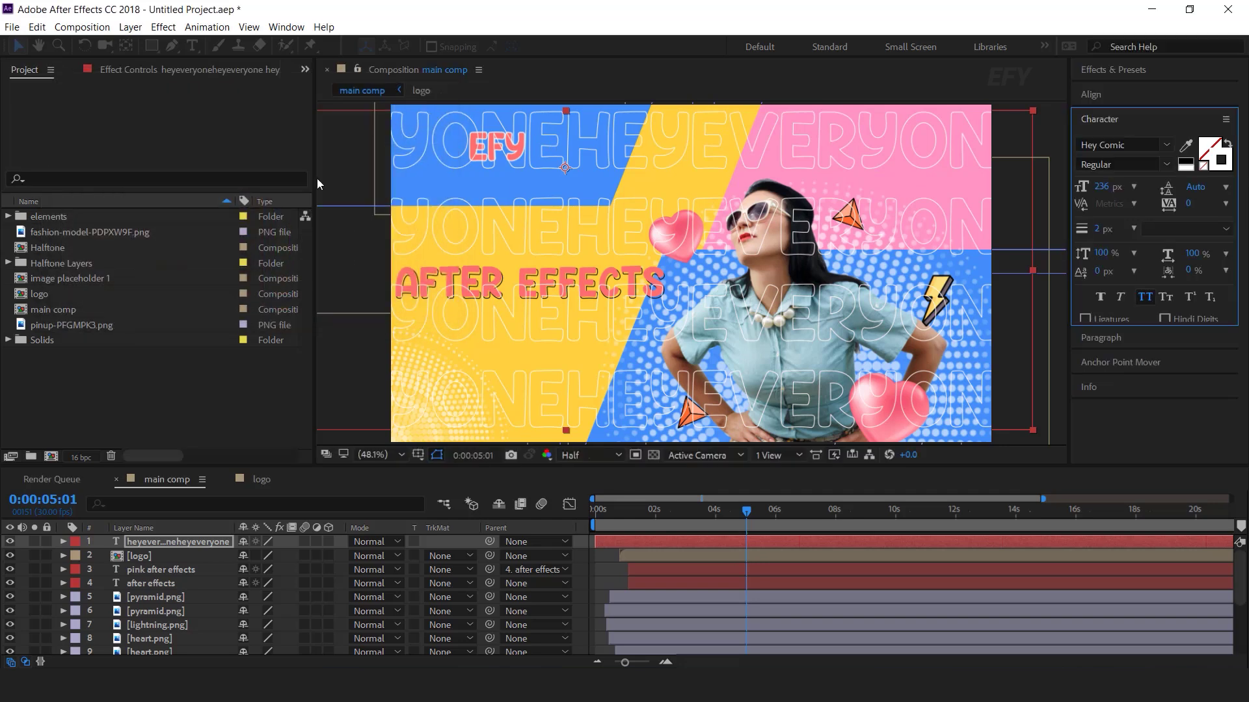
Set the outlined text layer's Opacity to 50% and place it directly above Shape Layer 2 in the layer stack
click(158, 541)
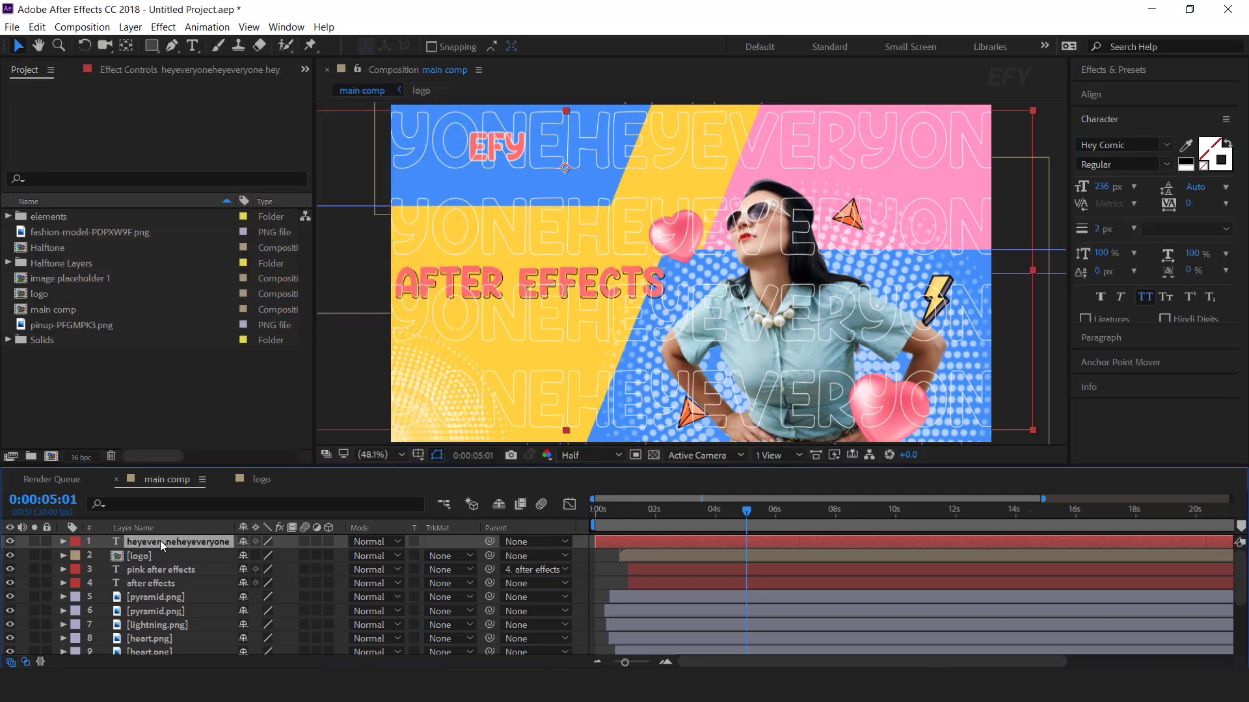
key(t)
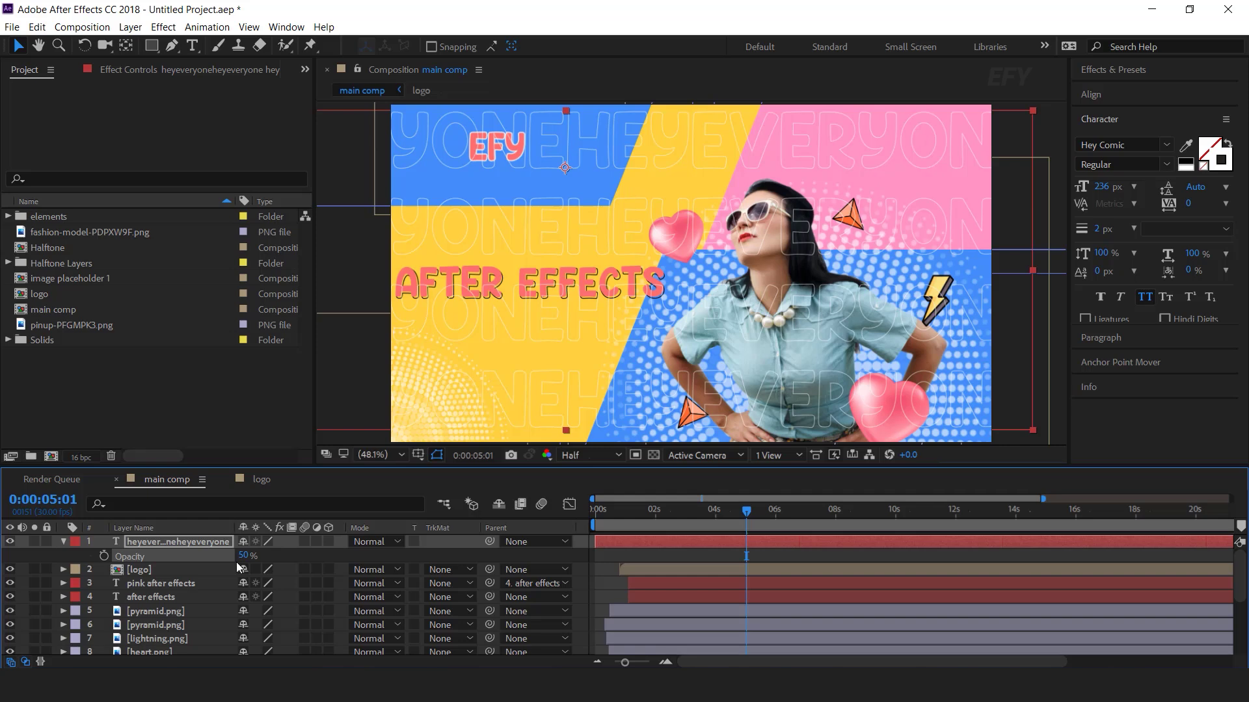
key(t)
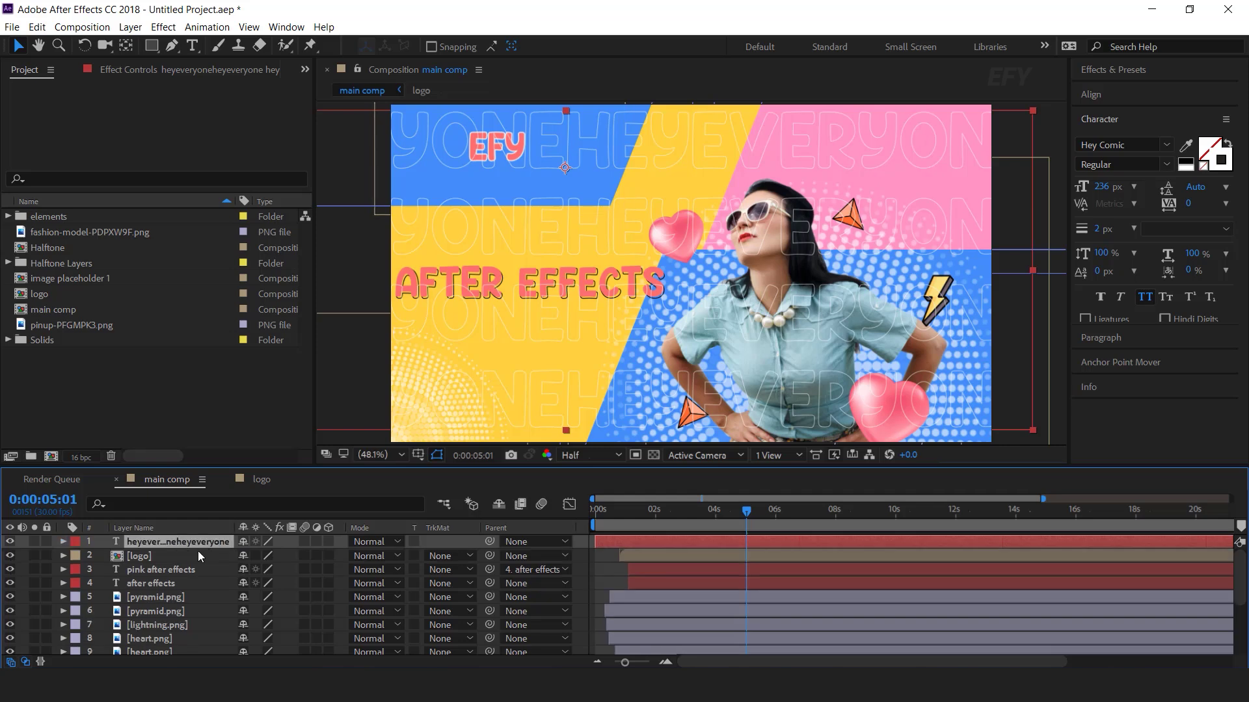
drag(199, 551, 160, 597)
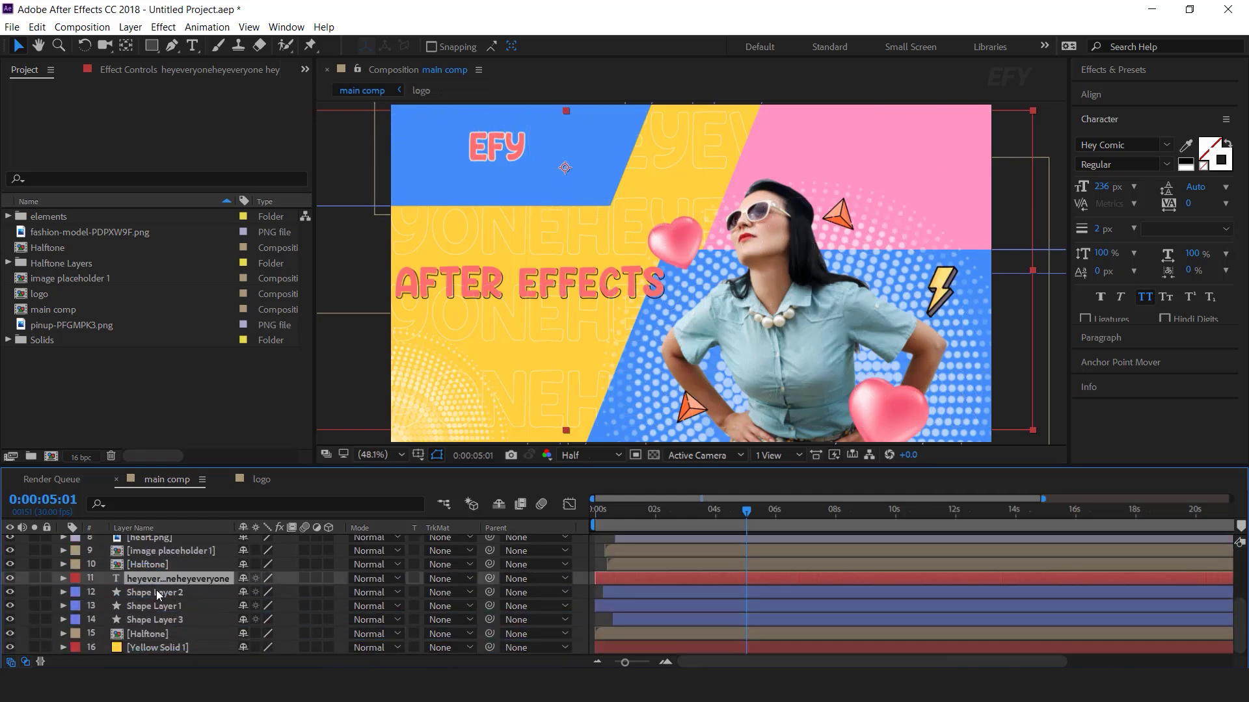
Centre the outlined text's anchor point and shift the text to position 1526.5, 517.0 so it starts at the frame's left edge
scroll(585, 245, down, 2)
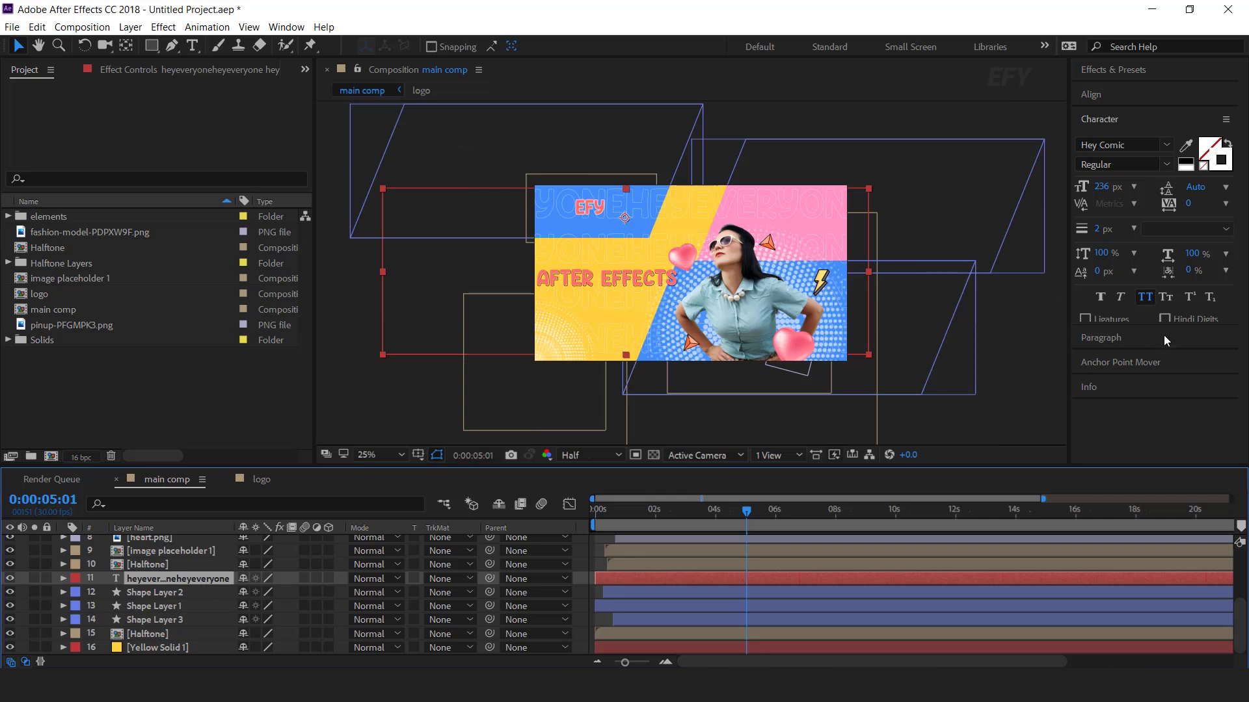
click(1120, 362)
drag(547, 220, 704, 219)
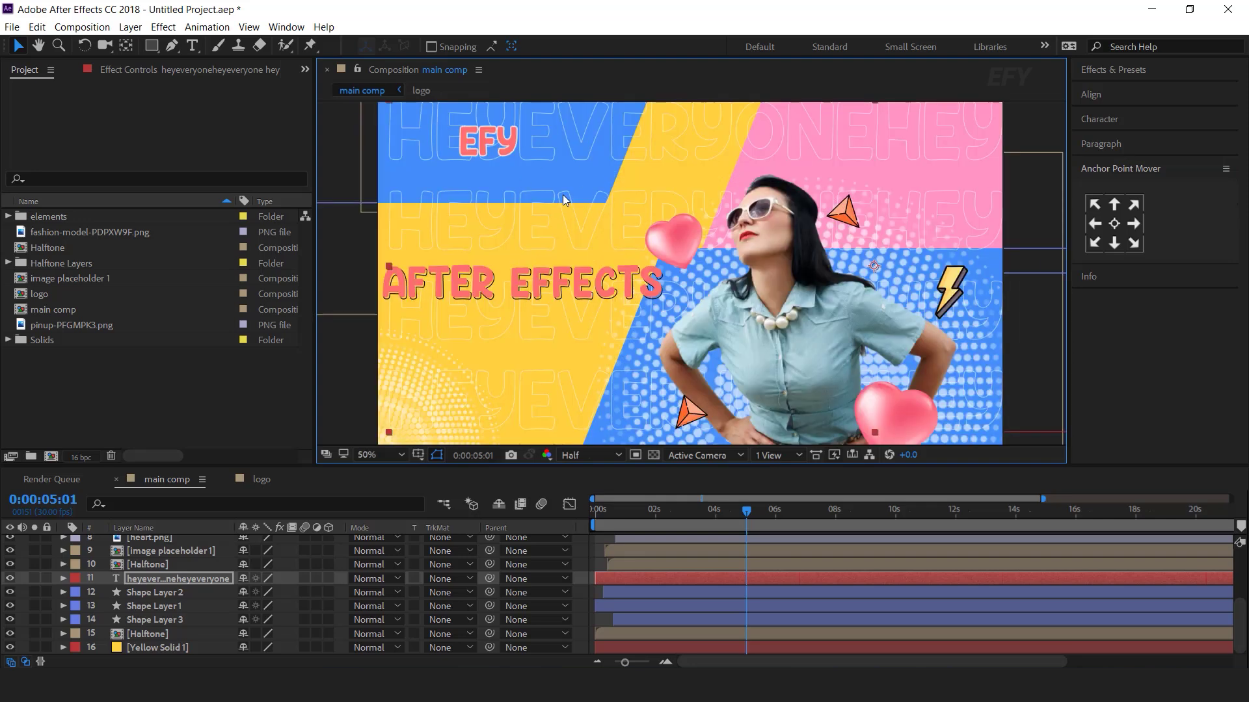
Add a text animator with Scale and Opacity to the outlined text, setting Scale to 0, 100% and Opacity to 0%
click(63, 579)
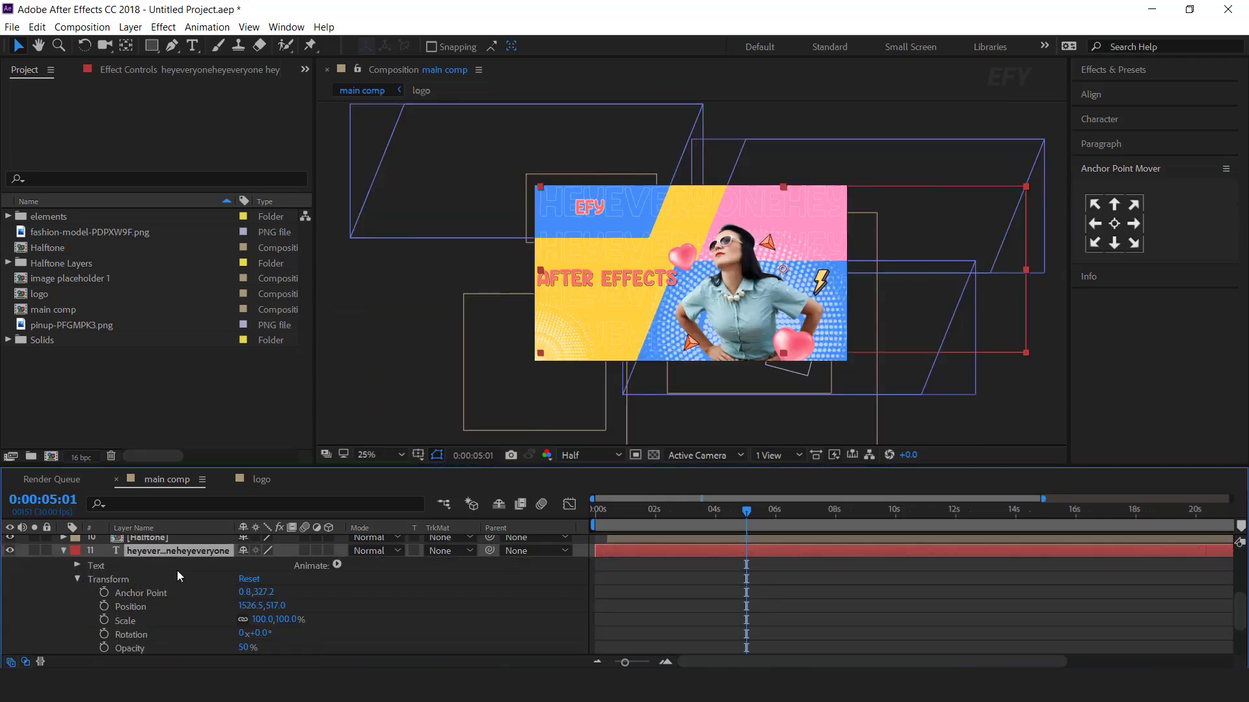
click(335, 565)
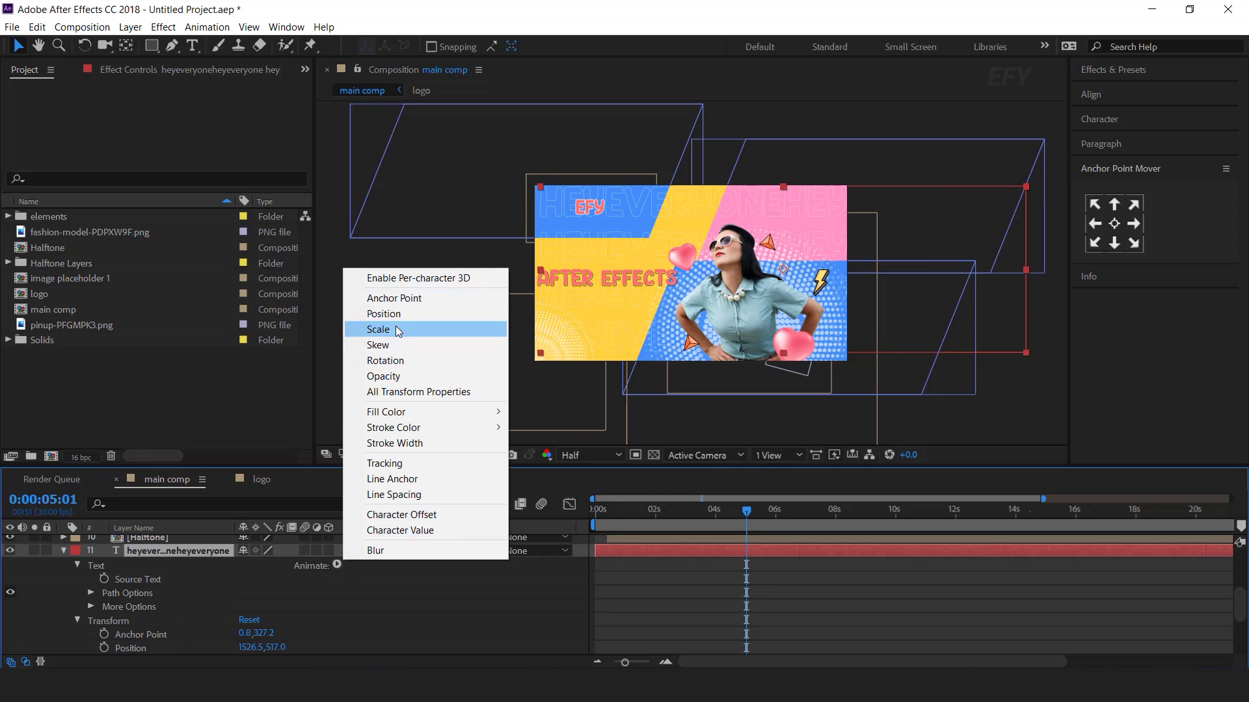
click(397, 329)
click(337, 565)
click(385, 376)
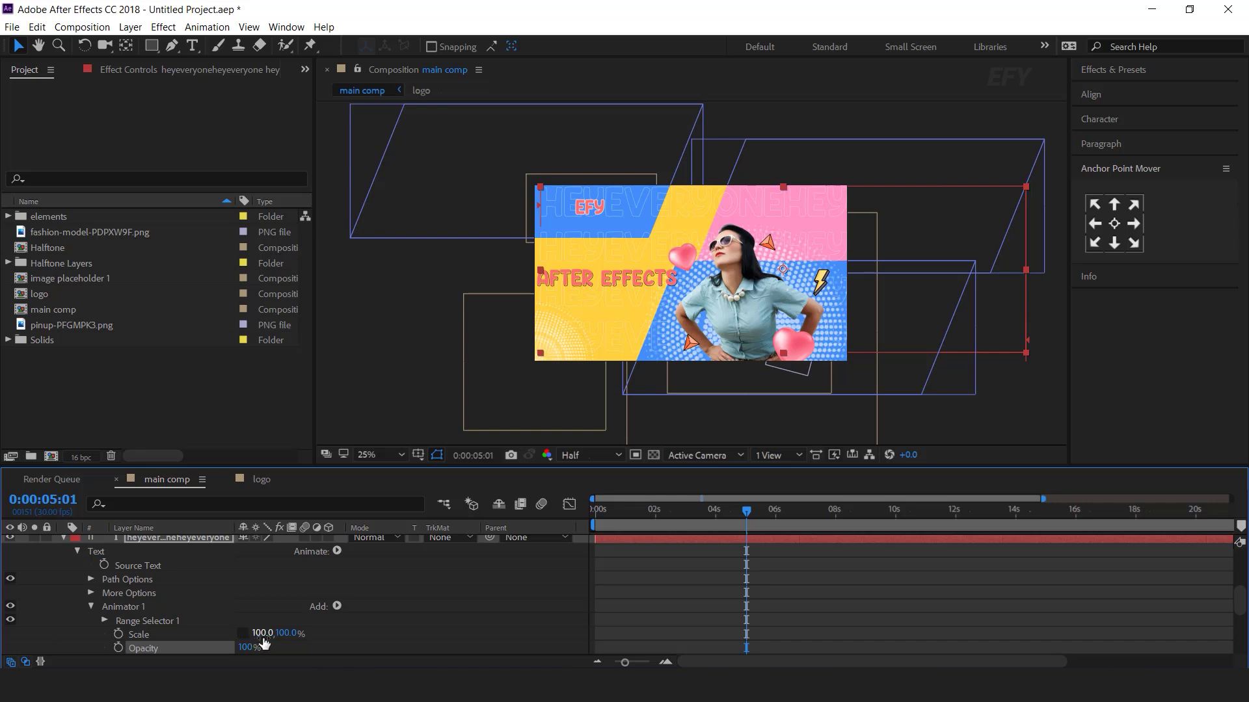
text(0)
key(Return)
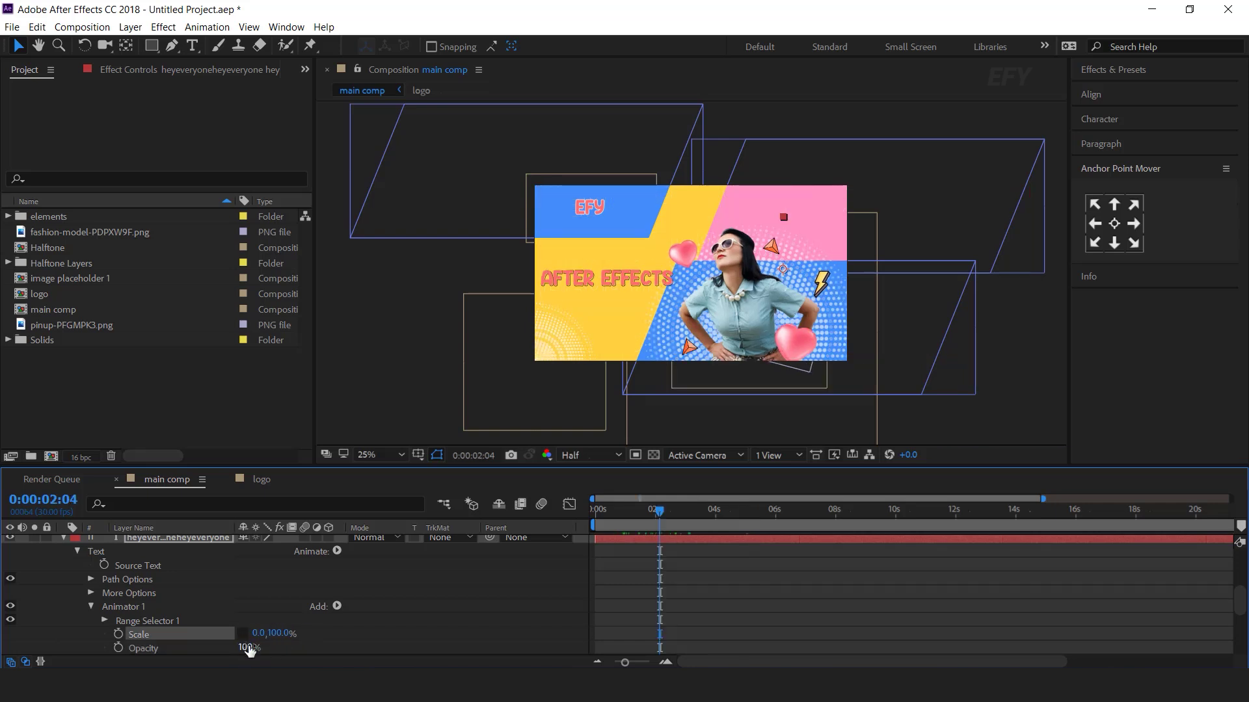
click(247, 647)
key(Return)
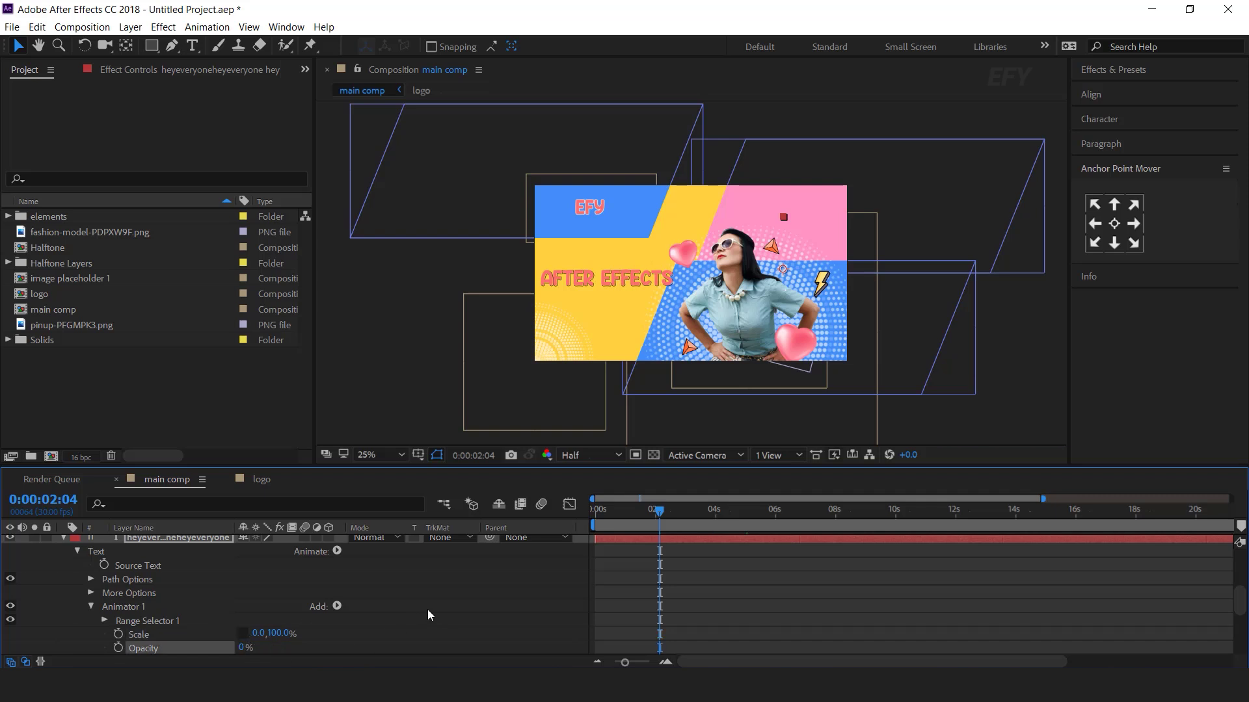
Keyframe the animator's Range Selector 1 Start from 0% at 0:00:00:00 to 100% at 0:00:02:28
click(130, 622)
click(103, 619)
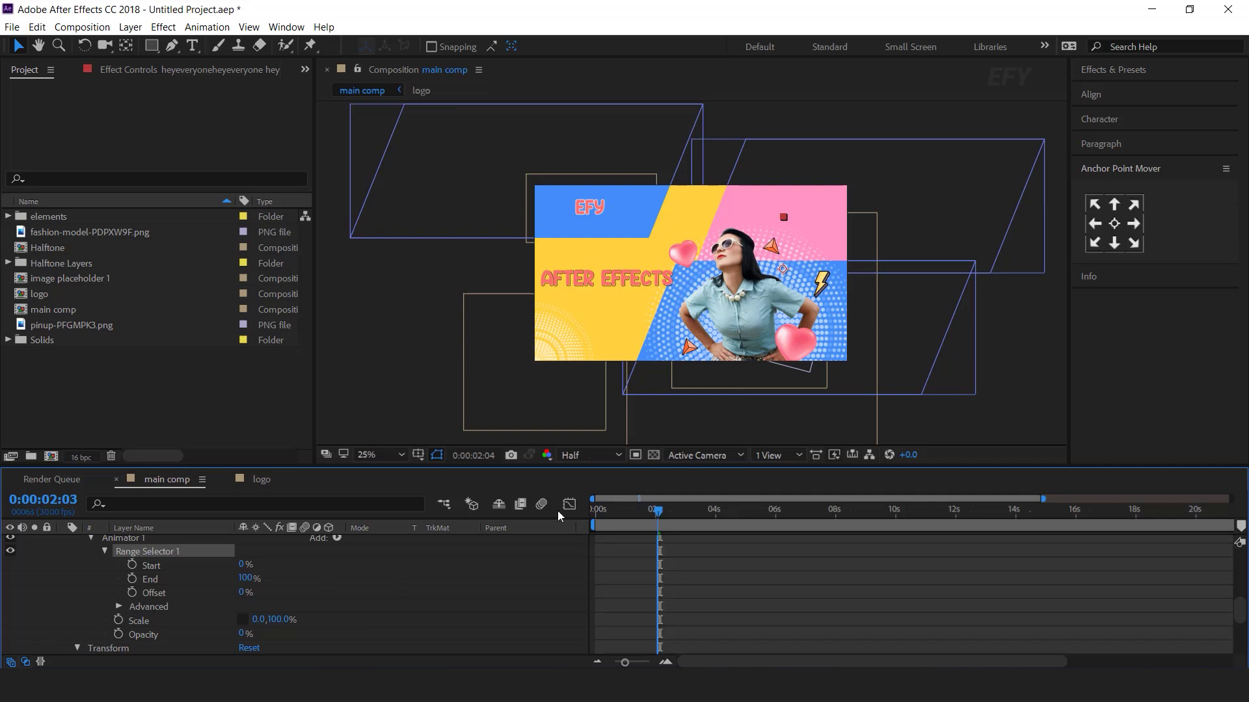
key(Home)
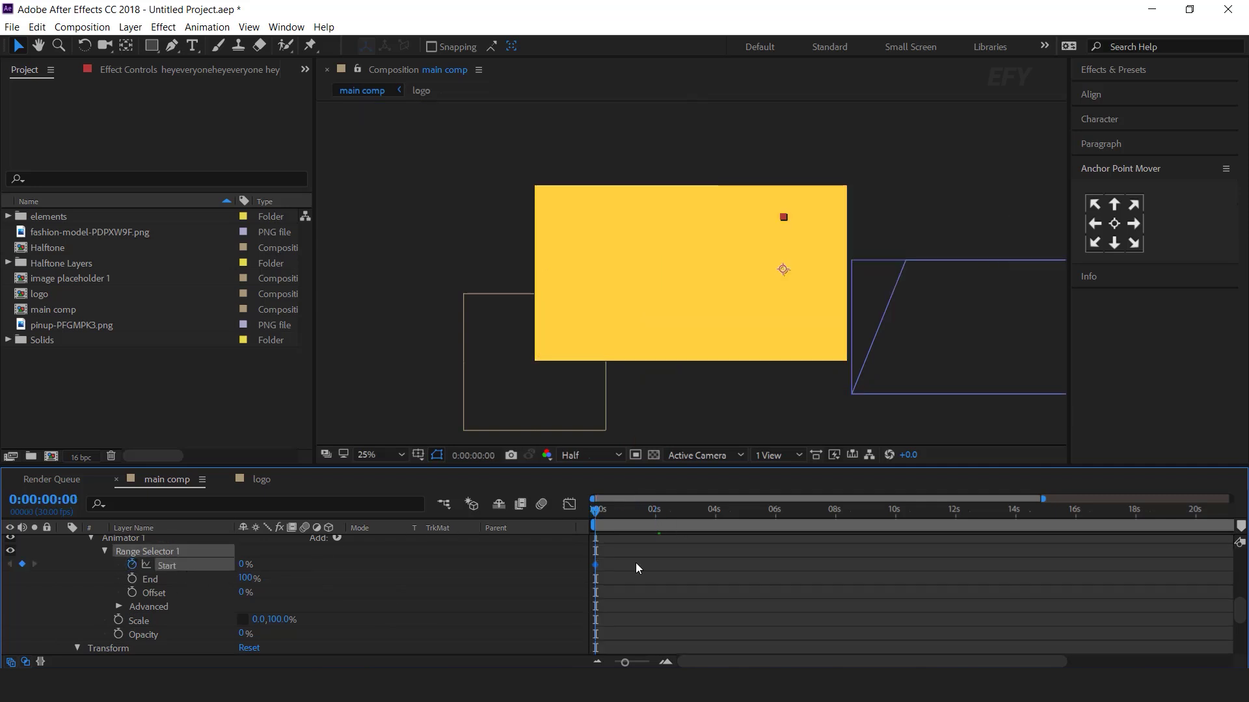
scroll(651, 578, up, 2)
drag(599, 516, 683, 517)
drag(244, 609, 924, 603)
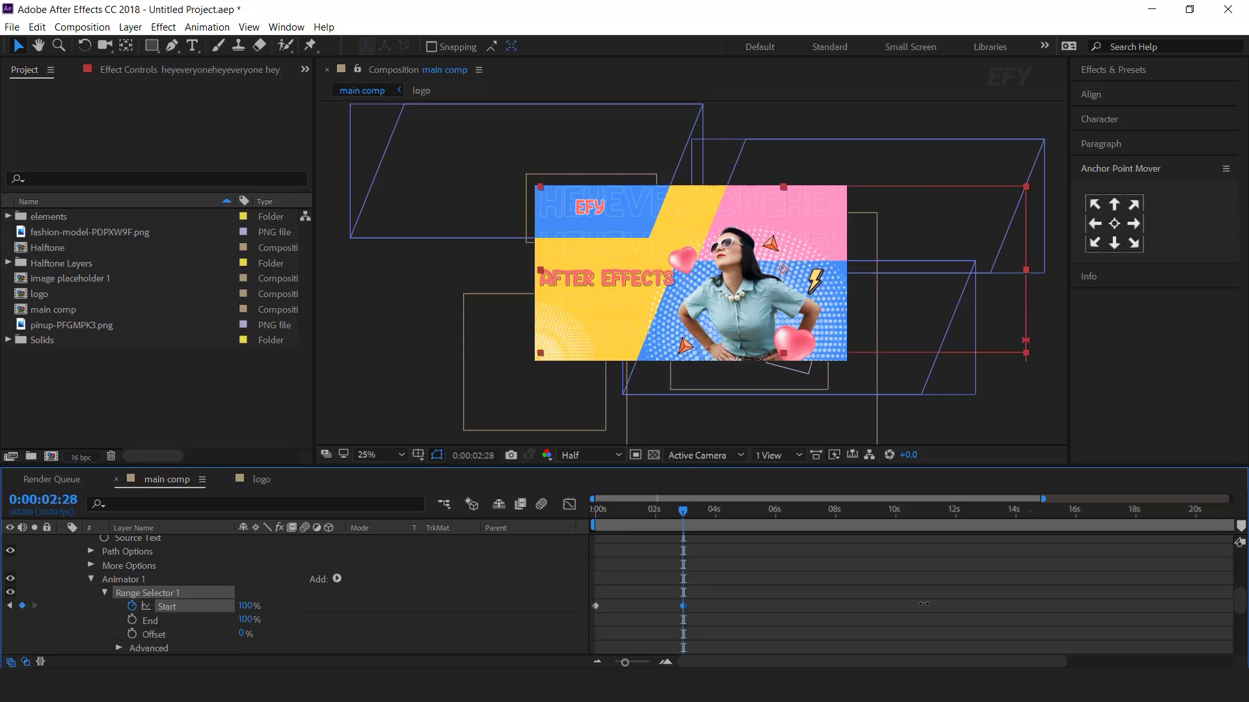
Preview the outlined text's reveal from the beginning of main comp
drag(670, 526, 502, 524)
key(space)
scroll(607, 224, up, 1)
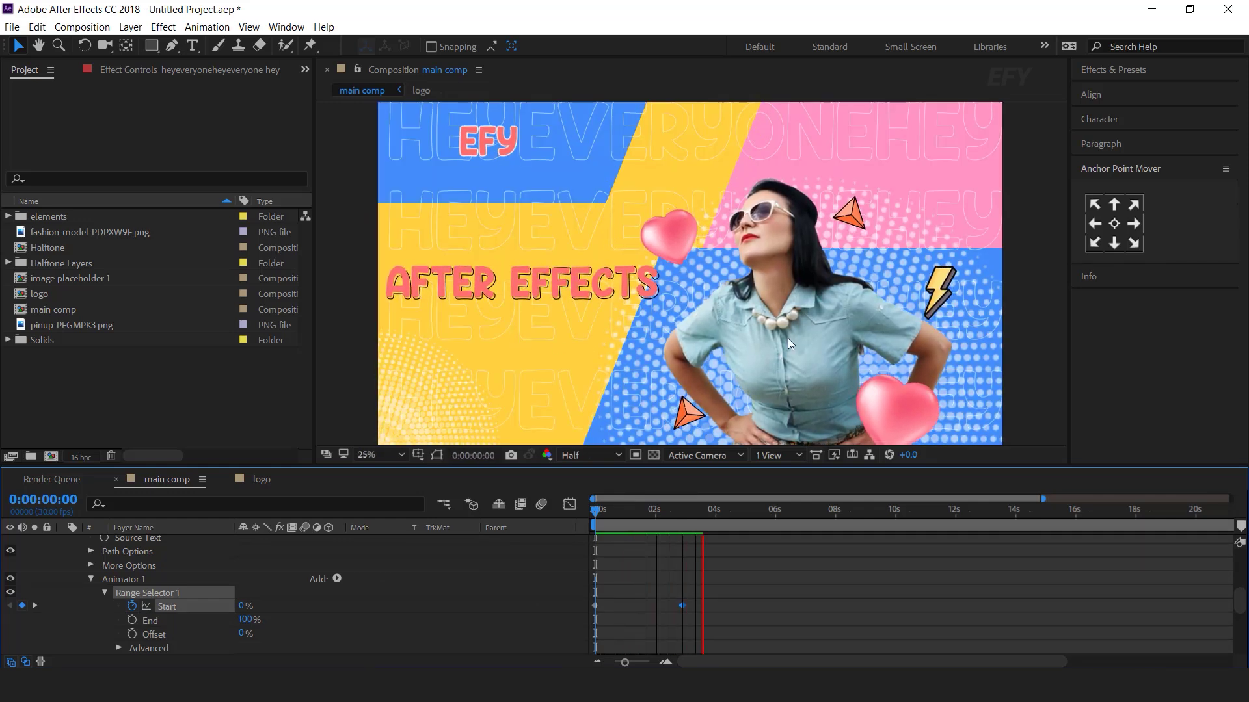
key(comma)
key(comma)
click(607, 510)
key(space)
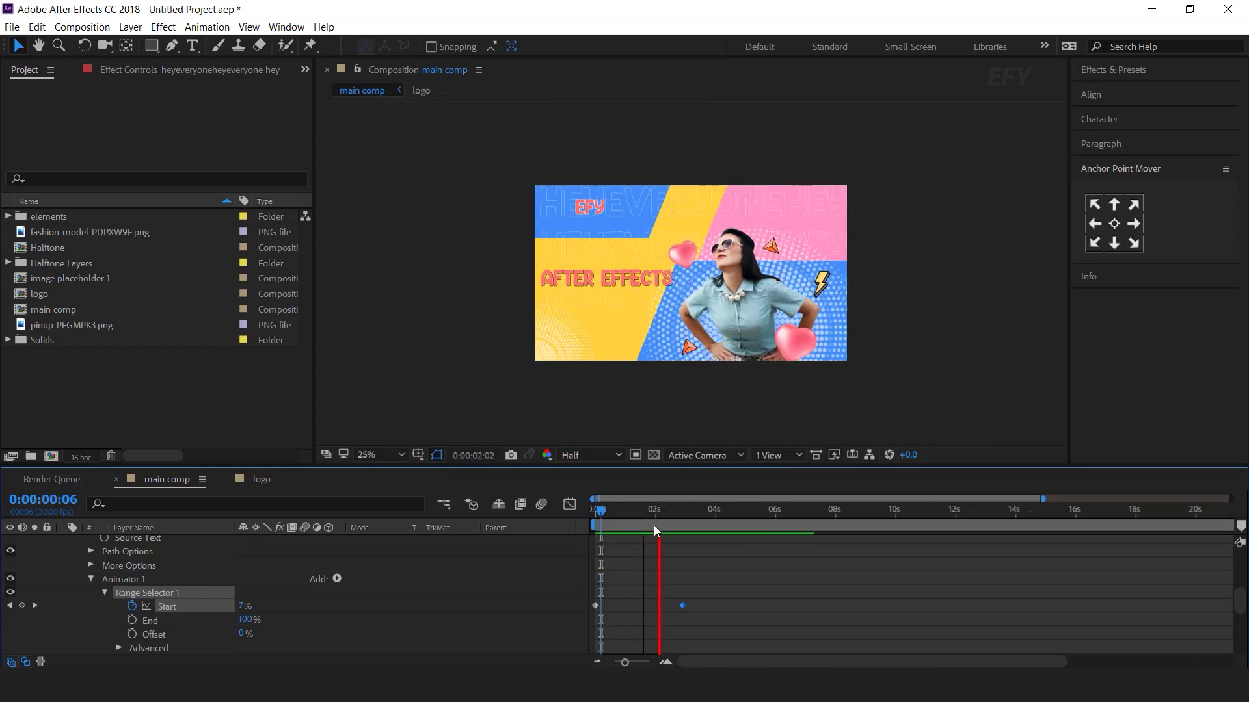
key(space)
click(762, 591)
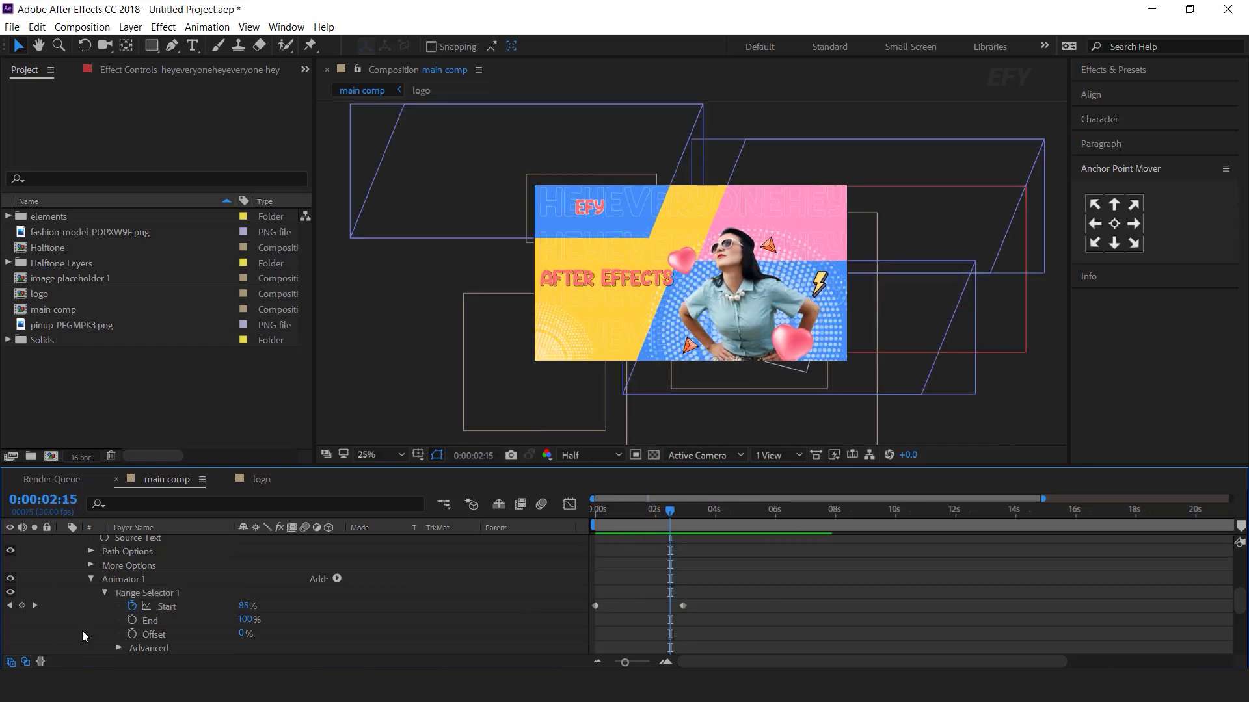
Add a second text animator with the Position property to the outlined text layer
click(104, 592)
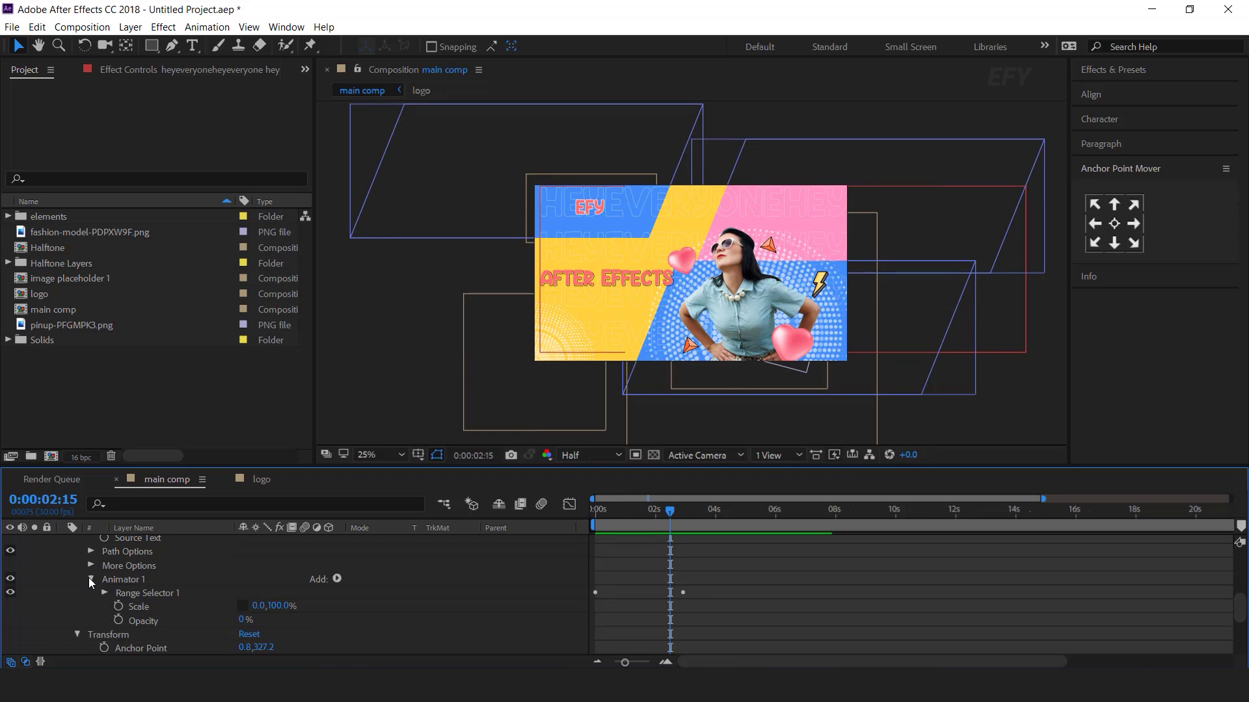
click(91, 579)
scroll(256, 572, up, 2)
click(273, 593)
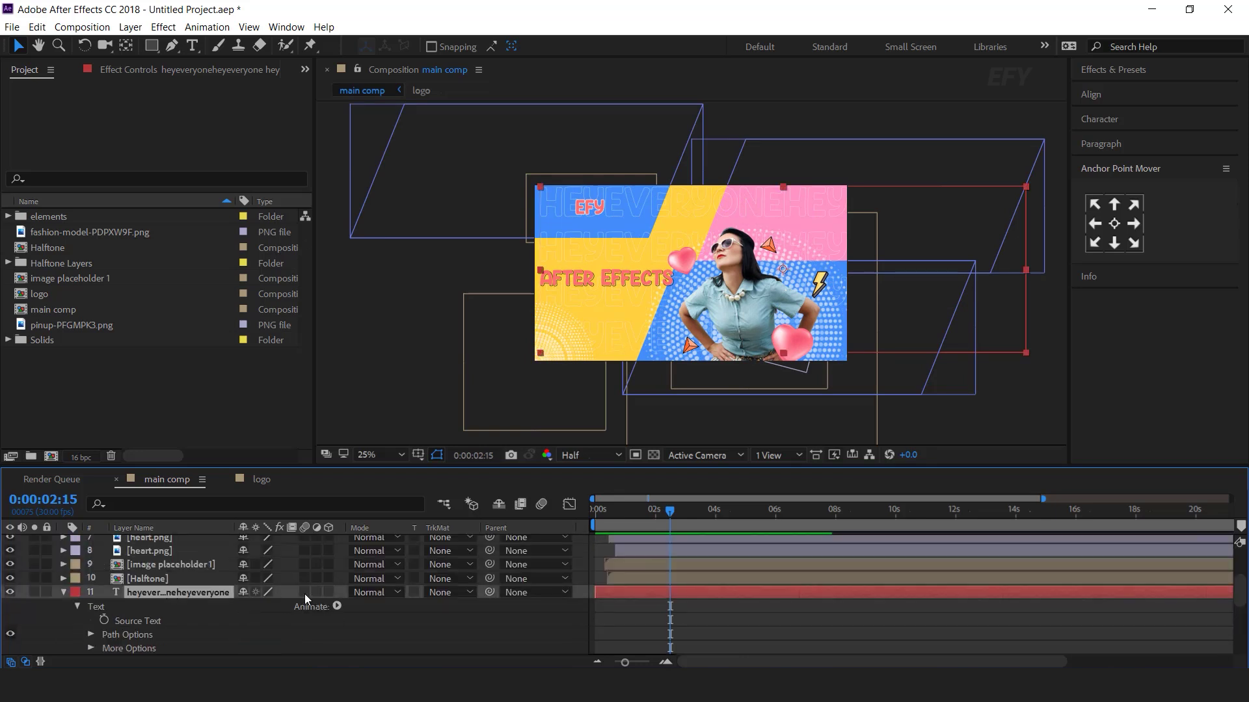
click(337, 607)
click(367, 356)
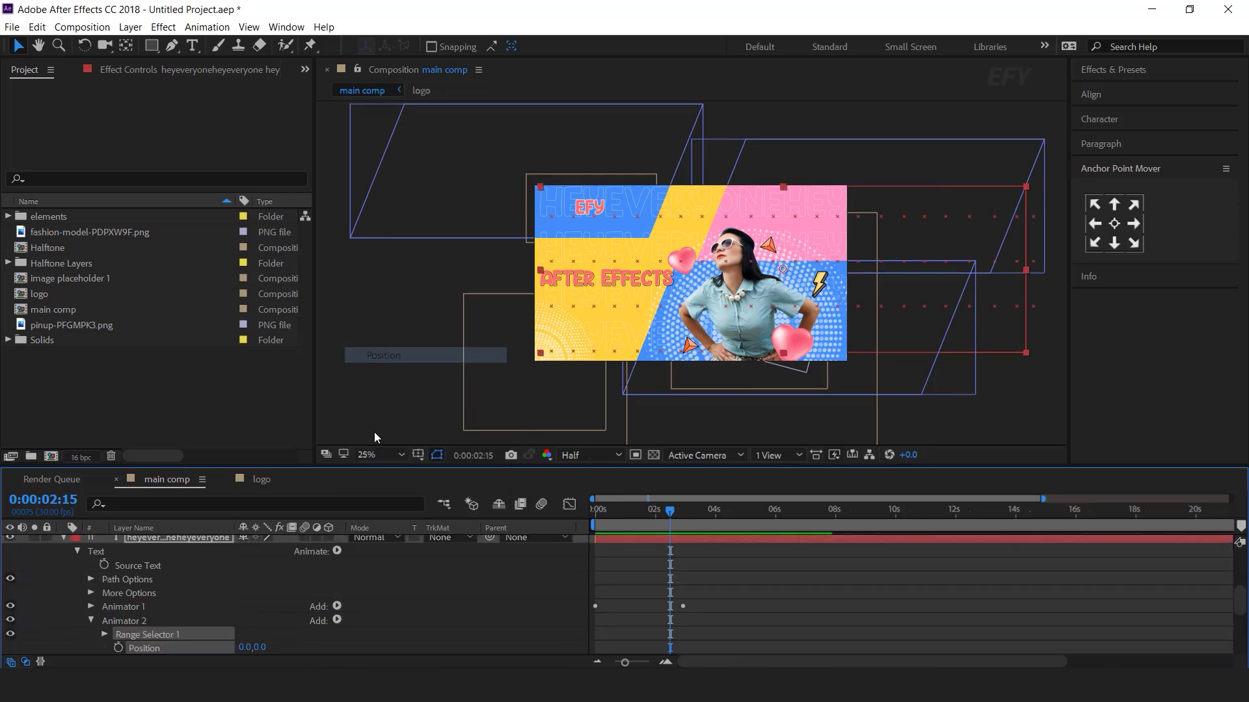
scroll(180, 621, down, 1)
Keyframe the second animator's Position from 300, 0 at 0:00:00:00 to -300, 0 at 0:00:09:29
drag(607, 512, 529, 514)
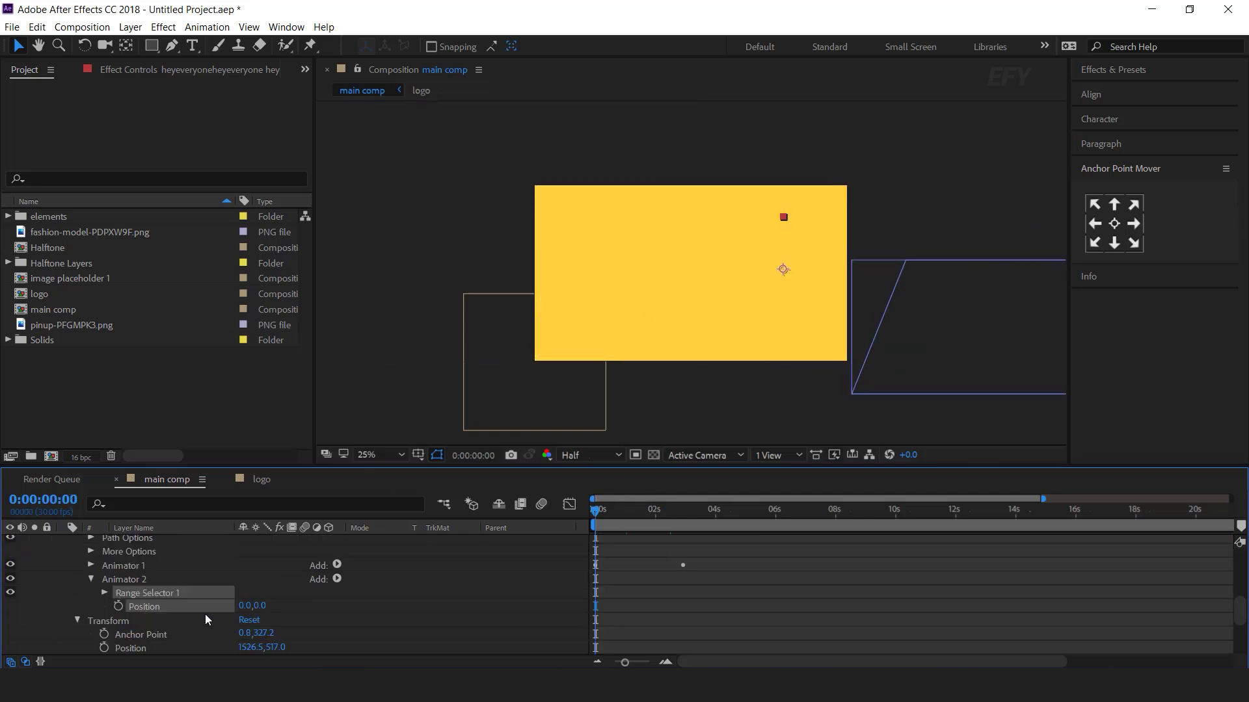
click(119, 606)
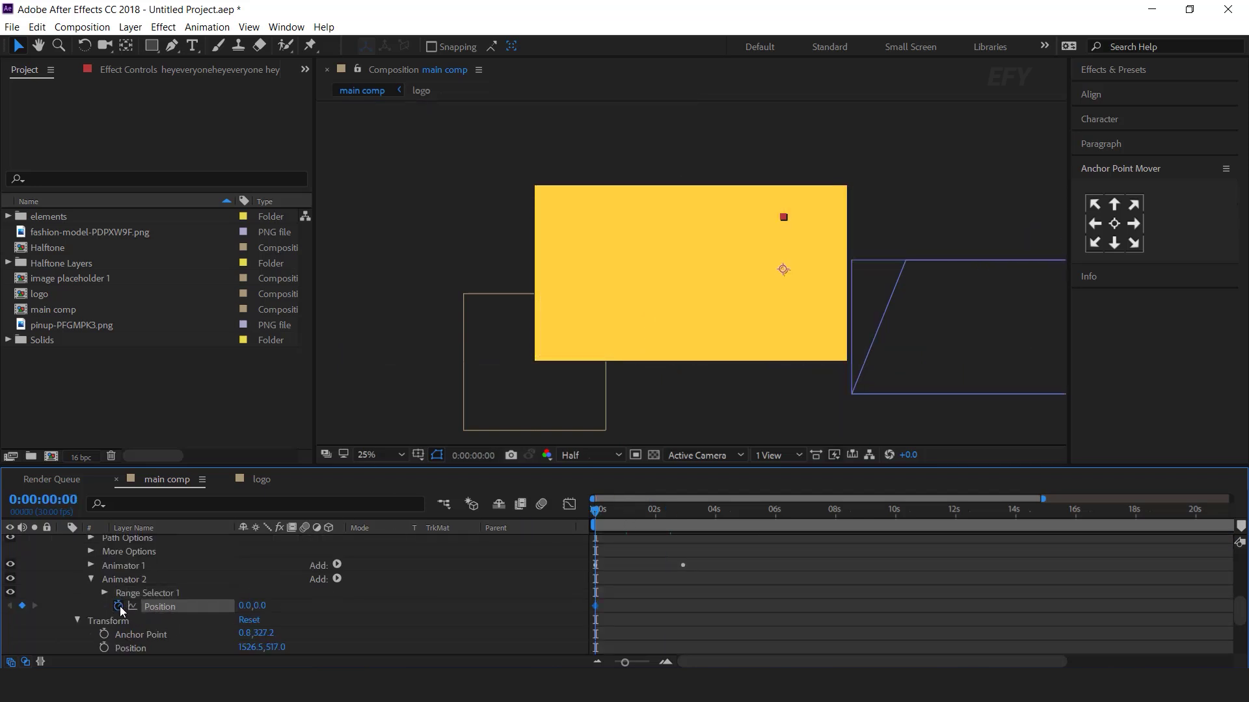
click(244, 605)
text(300)
key(Return)
drag(718, 517, 895, 515)
click(246, 605)
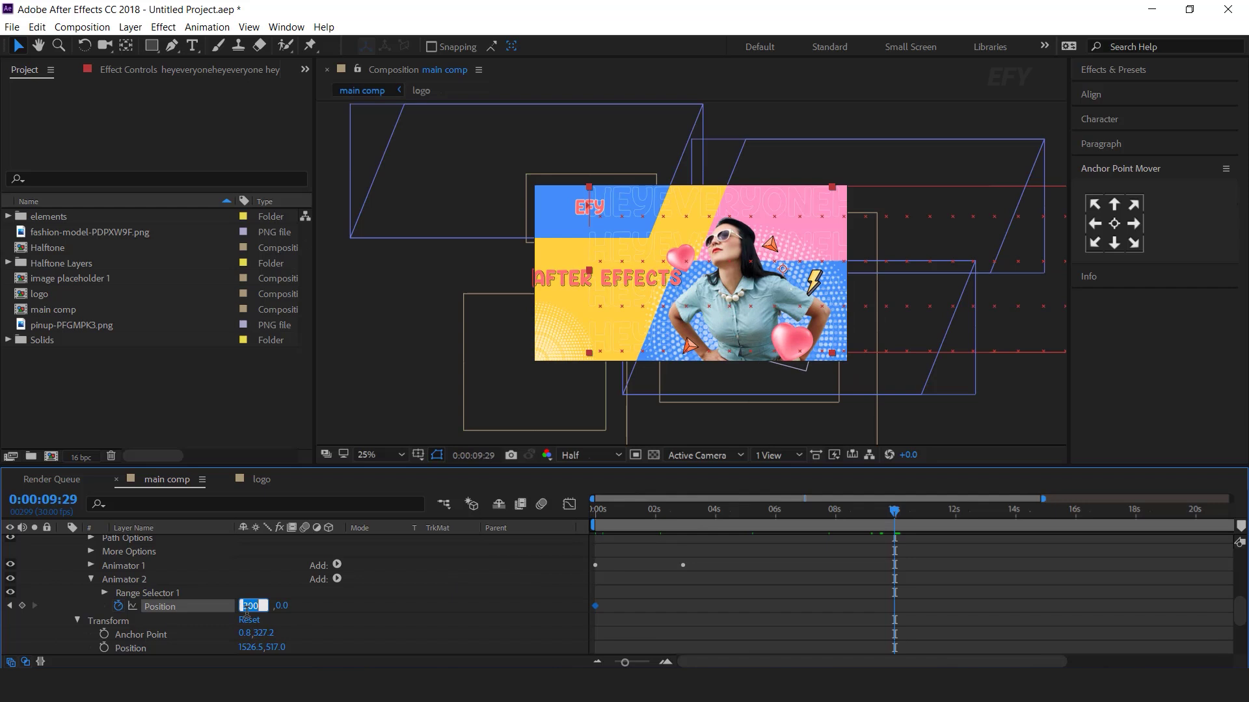
text(-300)
key(Return)
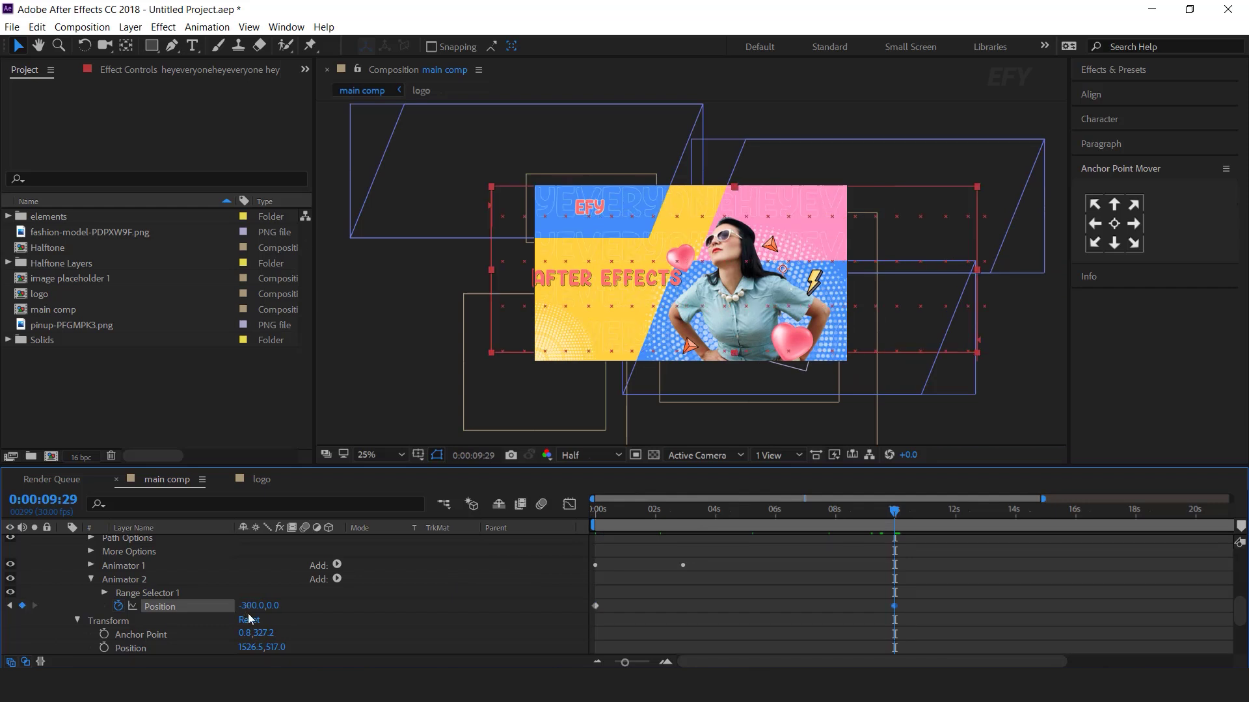
Preview the outlined text's horizontal drift from the beginning of main comp
click(677, 578)
click(595, 516)
key(space)
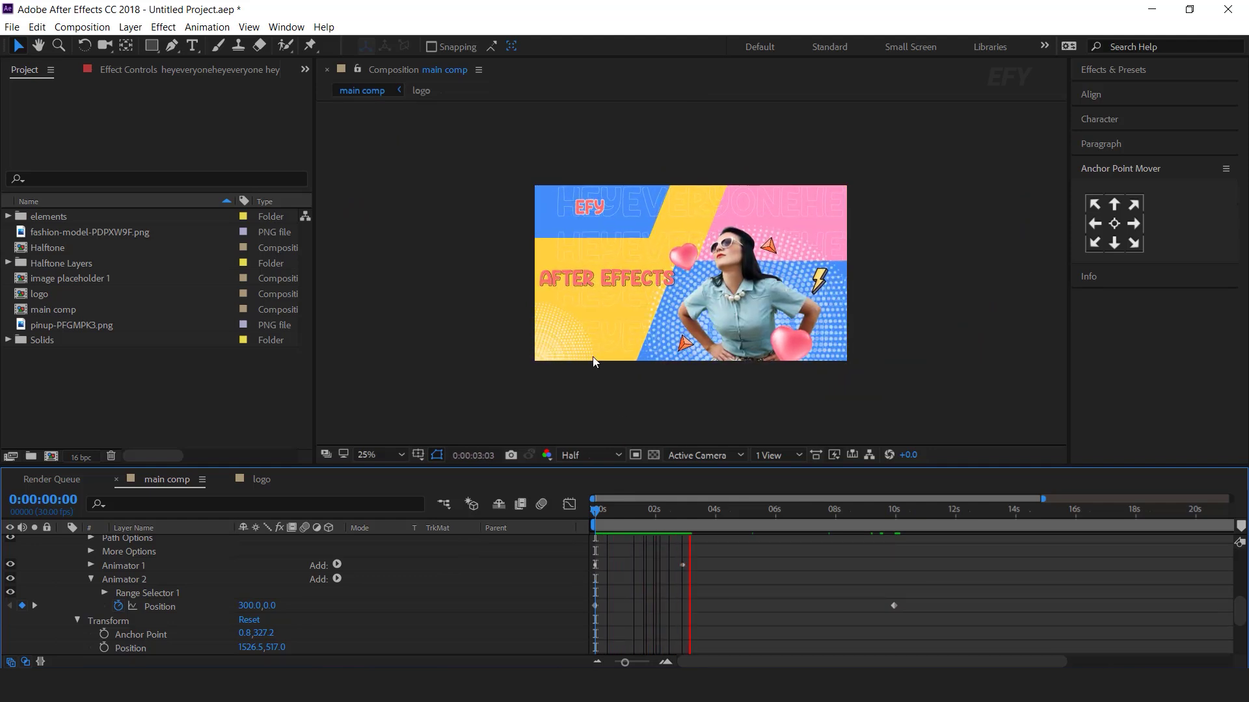
key(space)
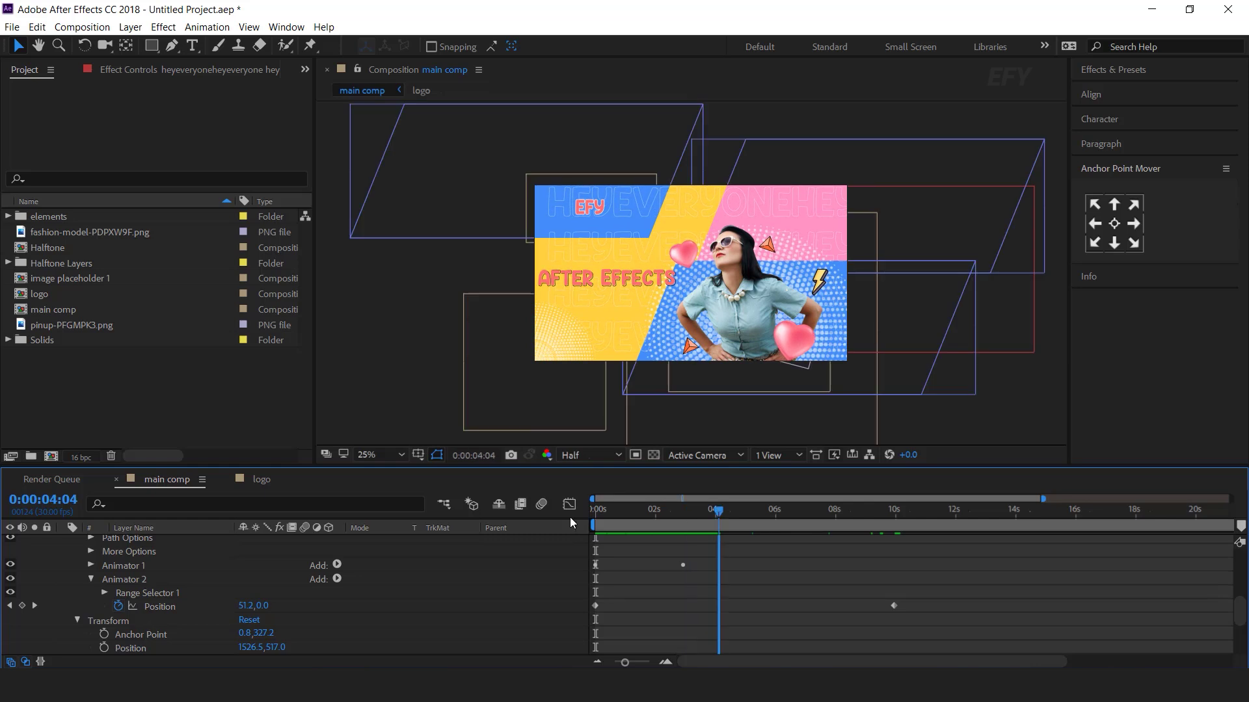
Add a third text animator with the Scale property to the outlined text layer and set its Scale to 106%
click(91, 579)
scroll(505, 576, up, 3)
scroll(505, 576, down, 3)
click(76, 592)
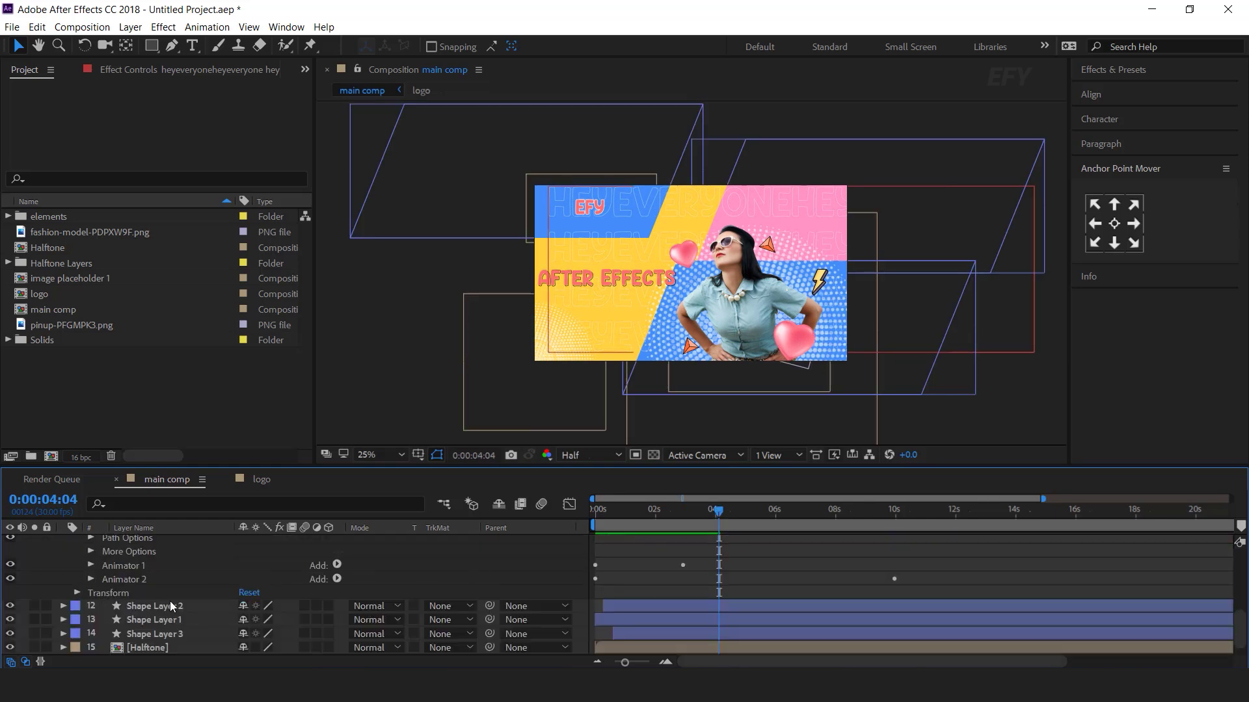
scroll(183, 567, up, 3)
click(187, 539)
scroll(188, 539, up, 3)
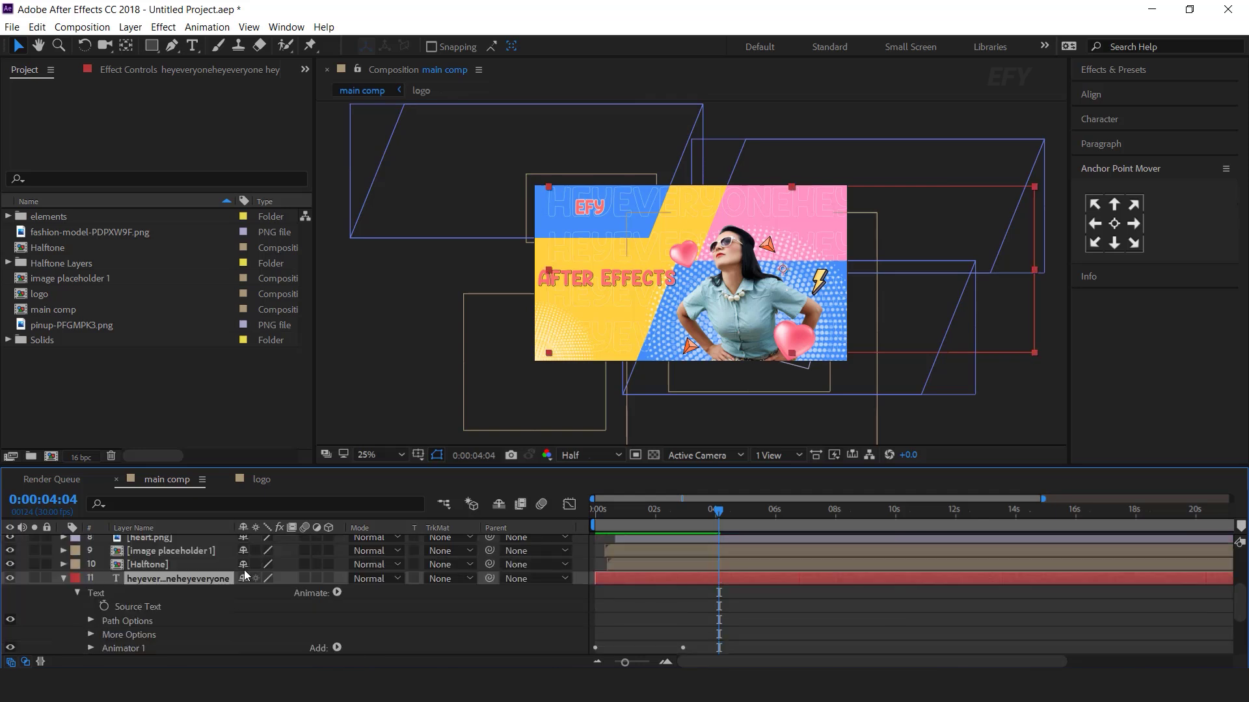
click(337, 592)
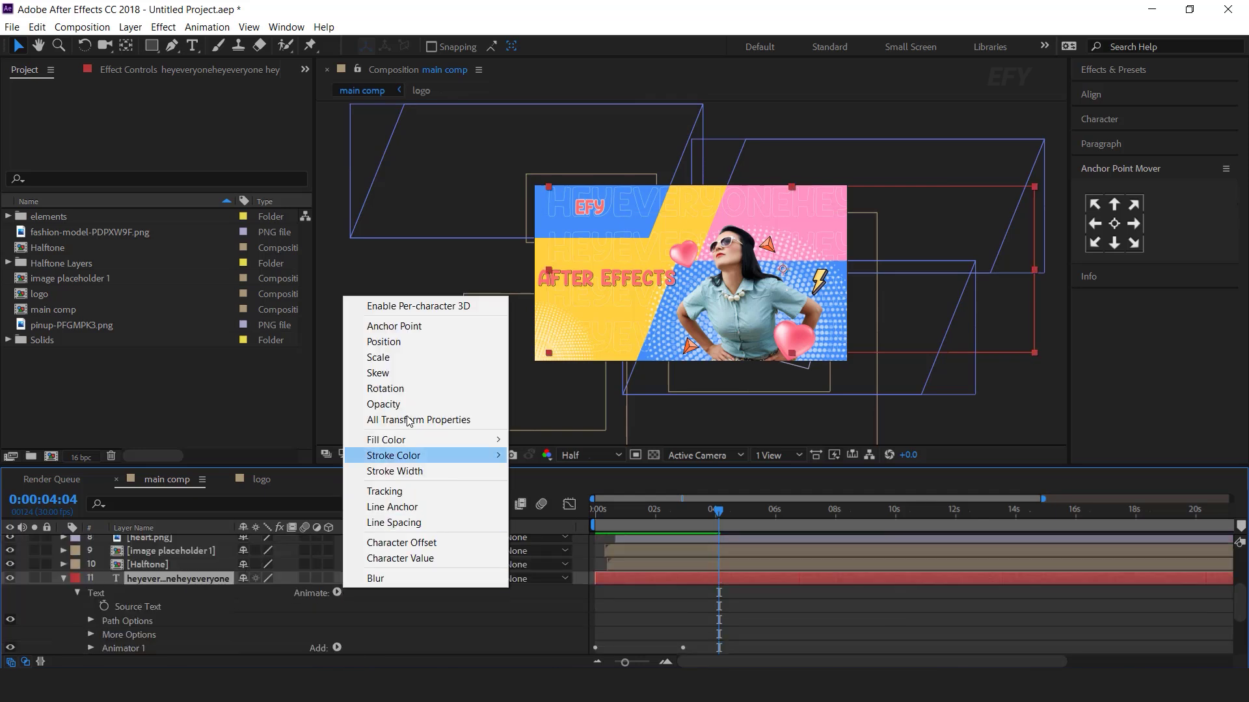
click(384, 357)
scroll(280, 624, down, 2)
click(288, 606)
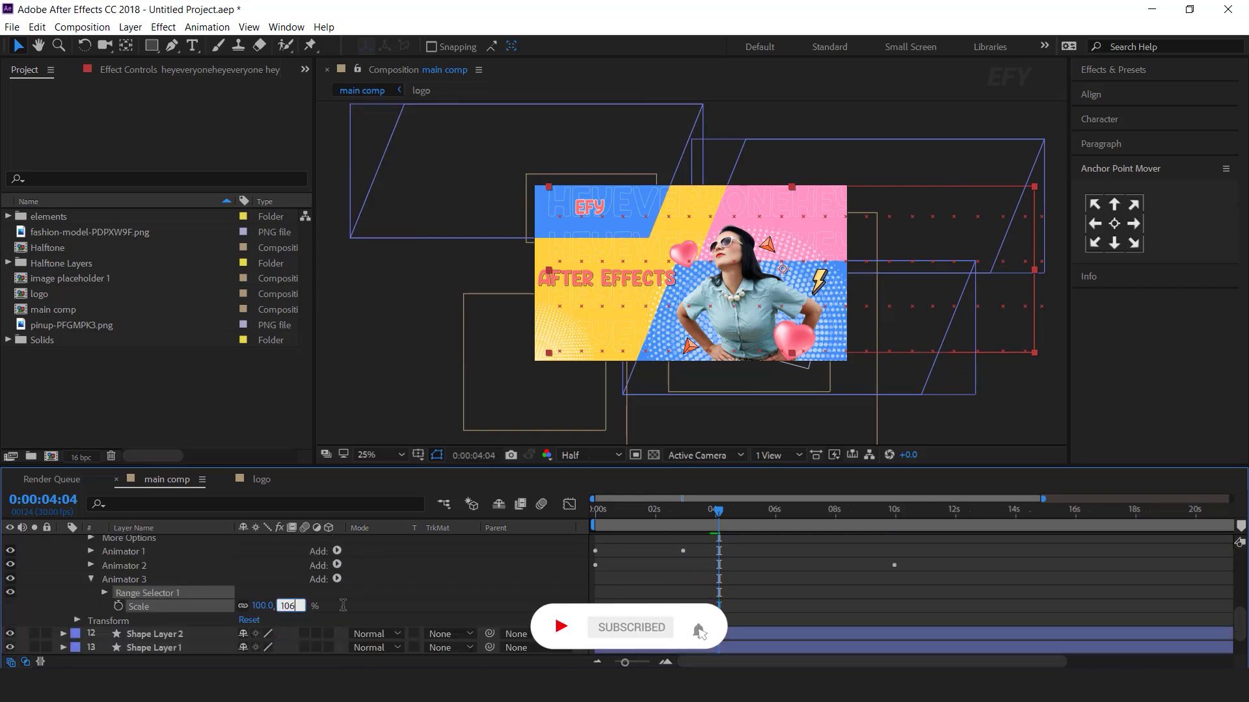
text(106)
key(Return)
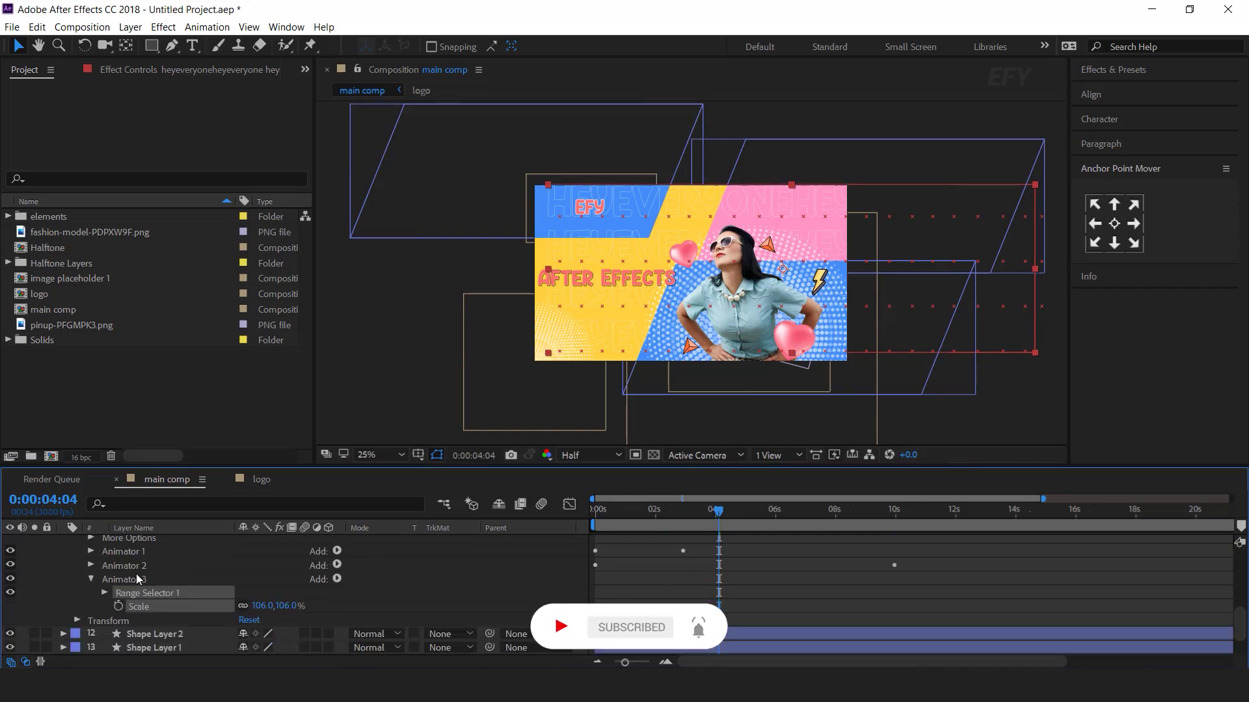
Add a Wiggly selector to the third animator, with Min Amount 0% and Wiggles/Second 5
click(178, 578)
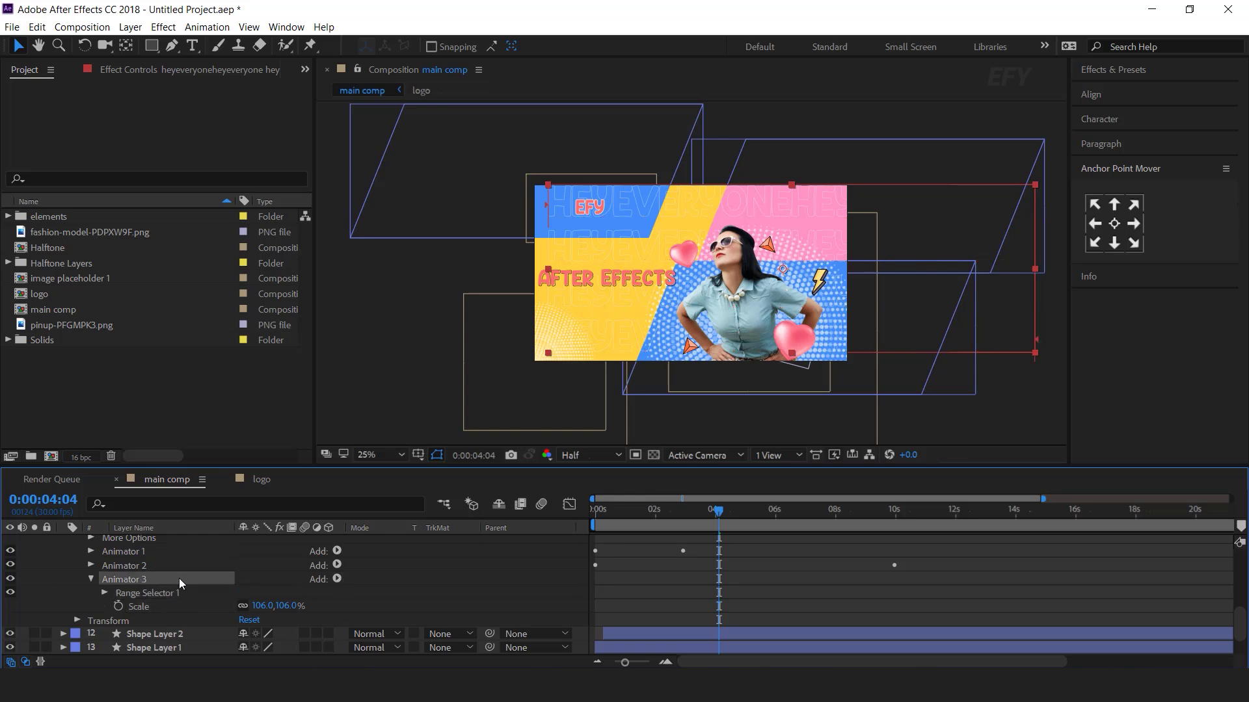
click(337, 579)
mouse_move(376, 600)
click(465, 614)
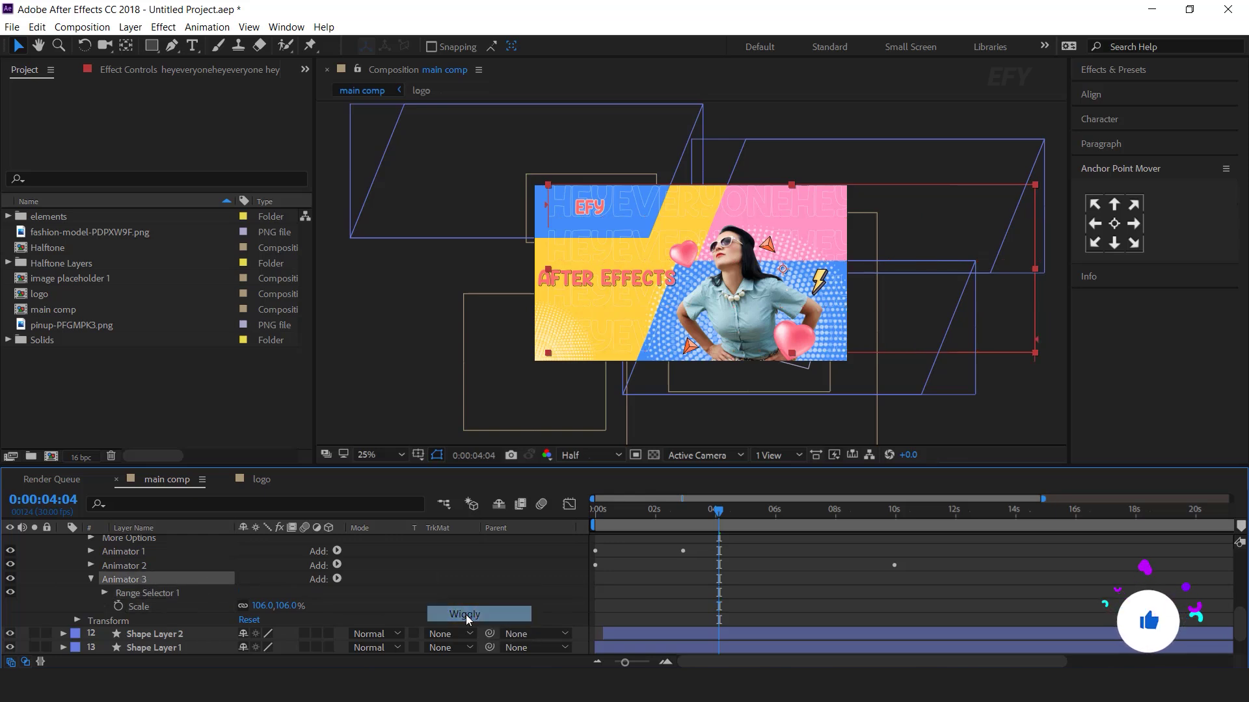
click(103, 606)
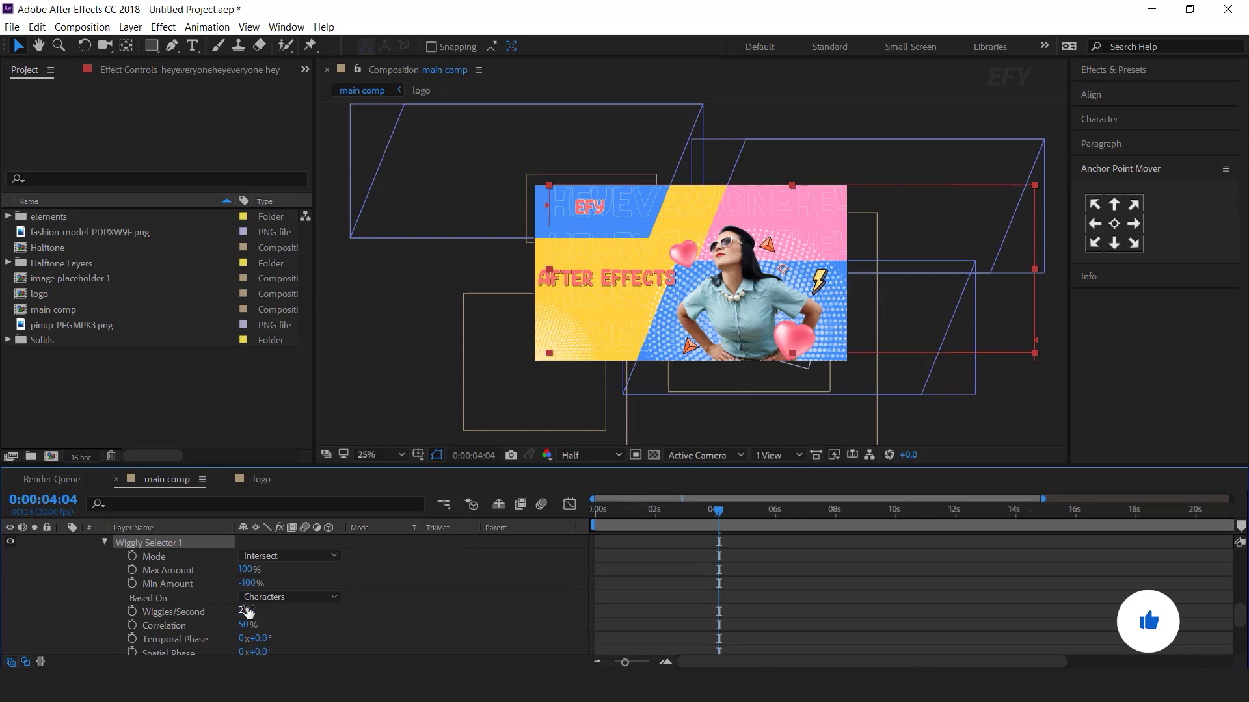
click(251, 583)
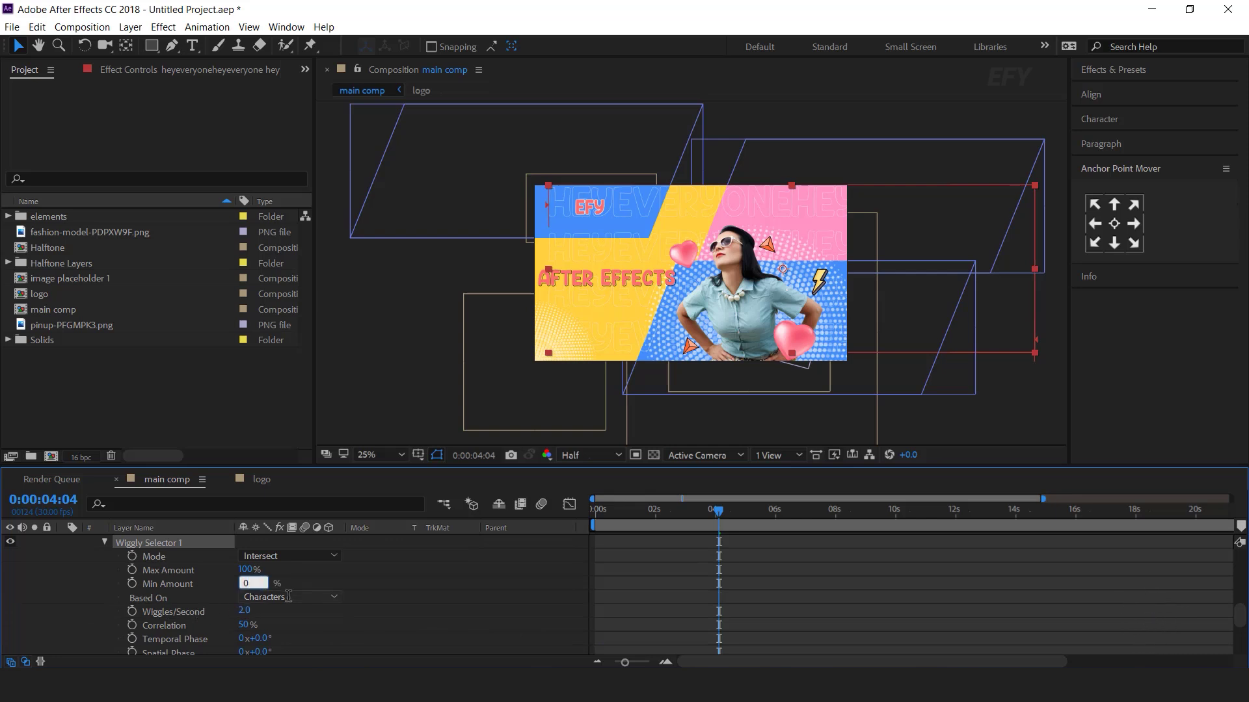
key(Return)
click(244, 610)
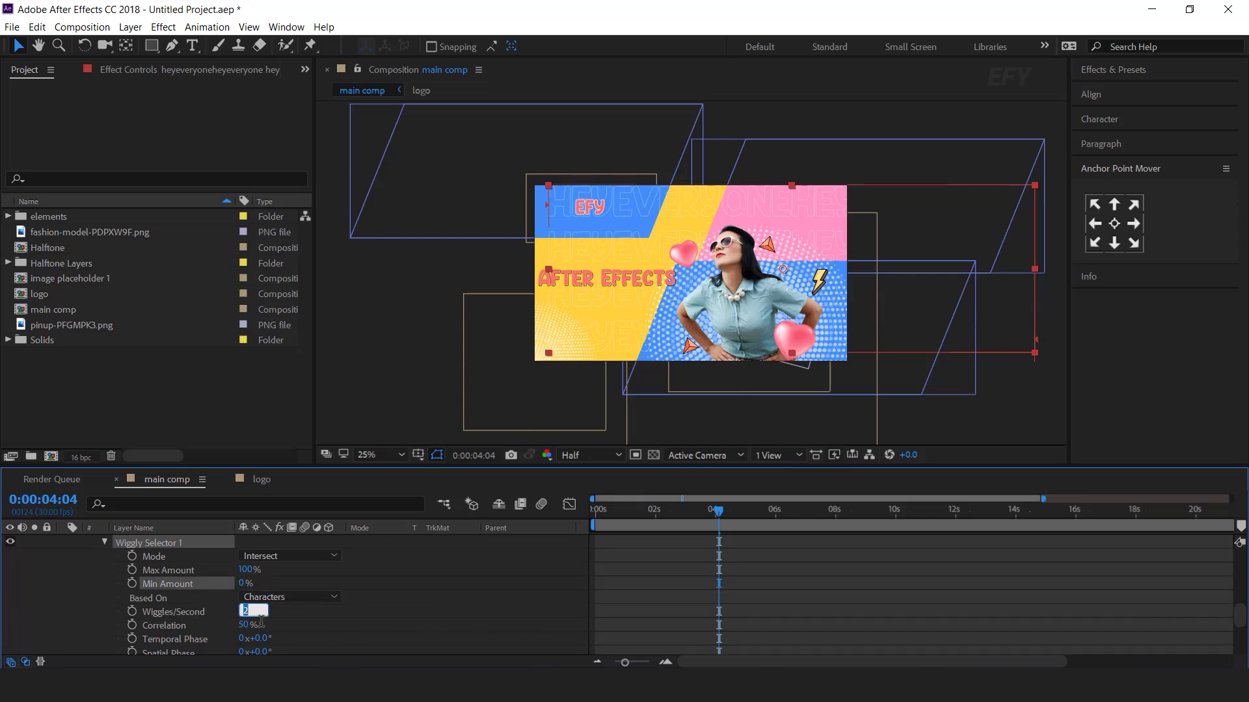
text(5)
key(Return)
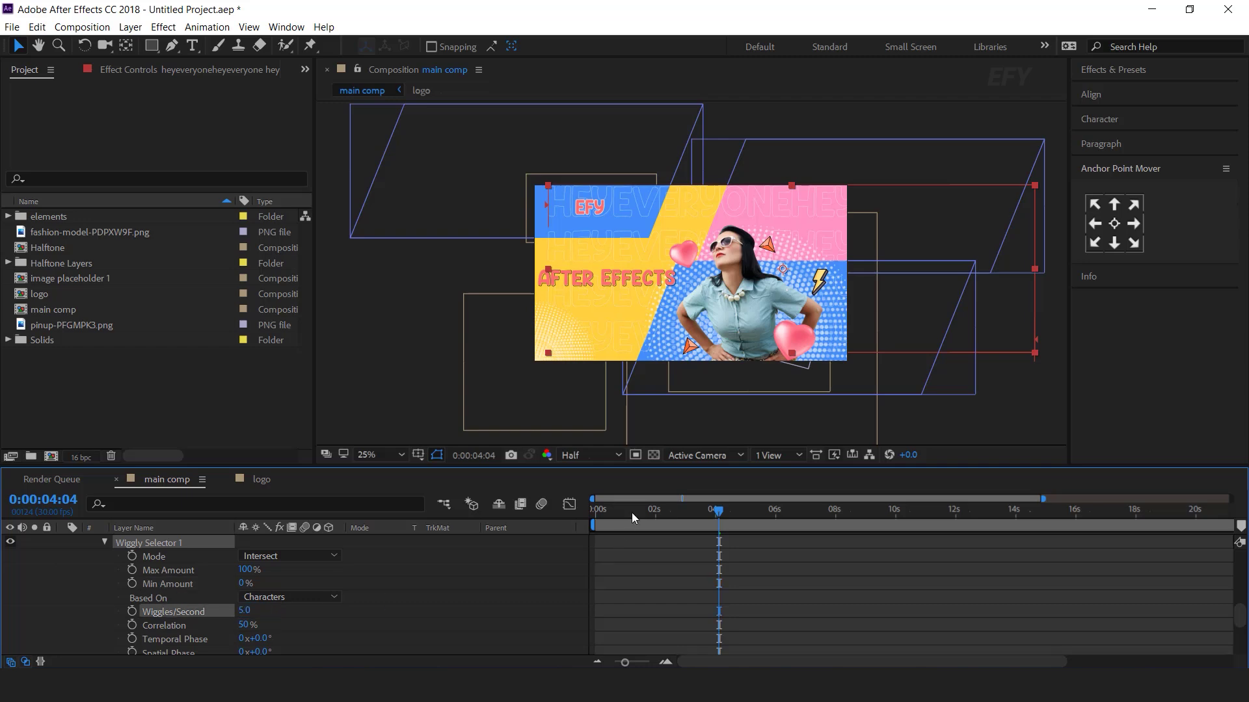
Preview the wiggling outlined text at 50% magnification from the beginning of main comp
key(Home)
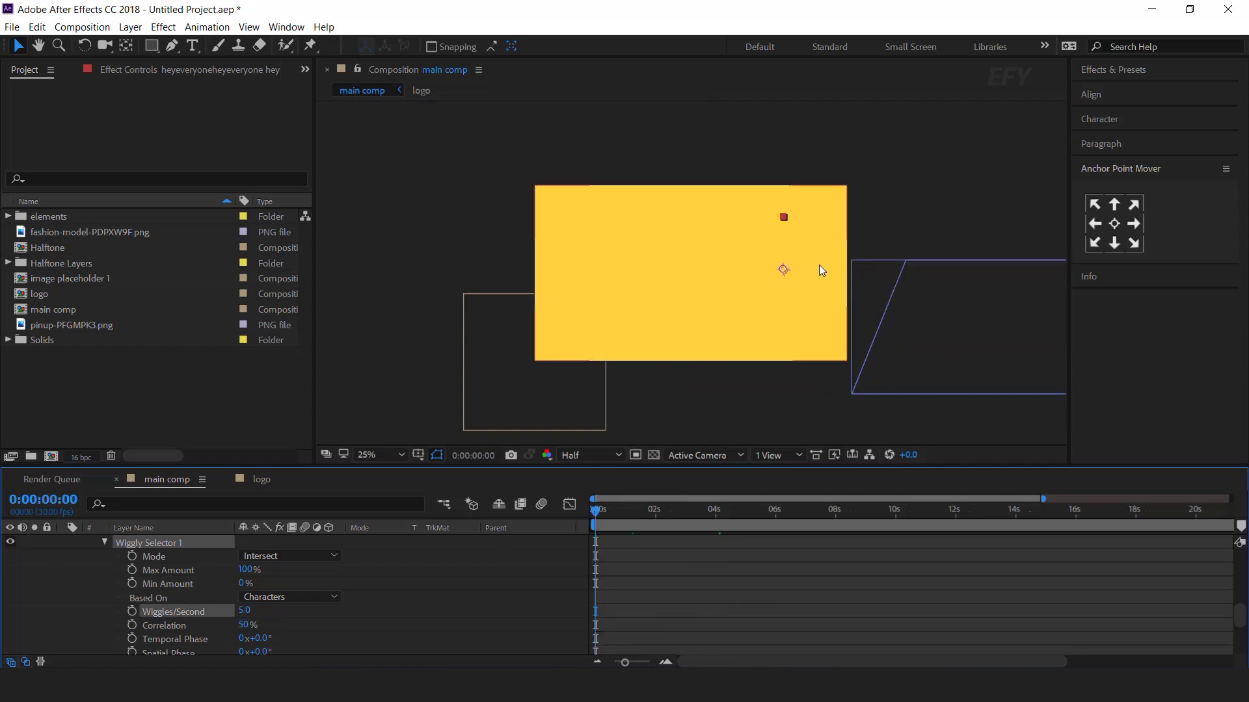
key(period)
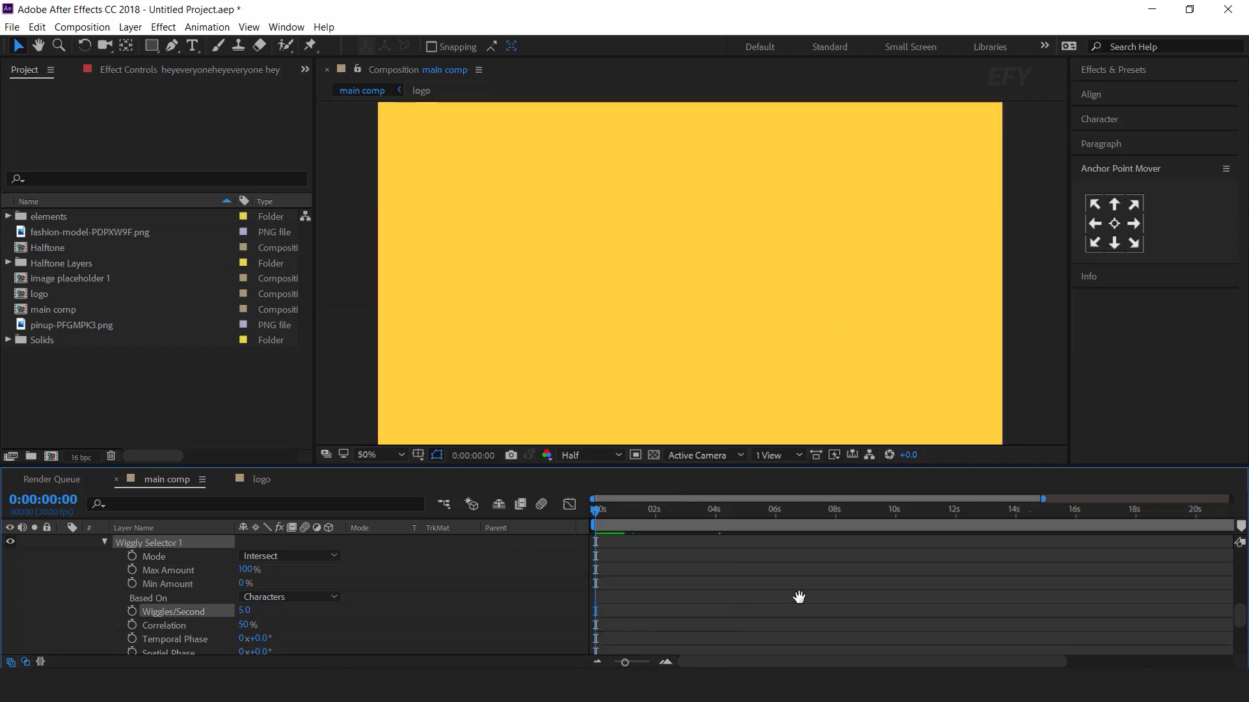
key(space)
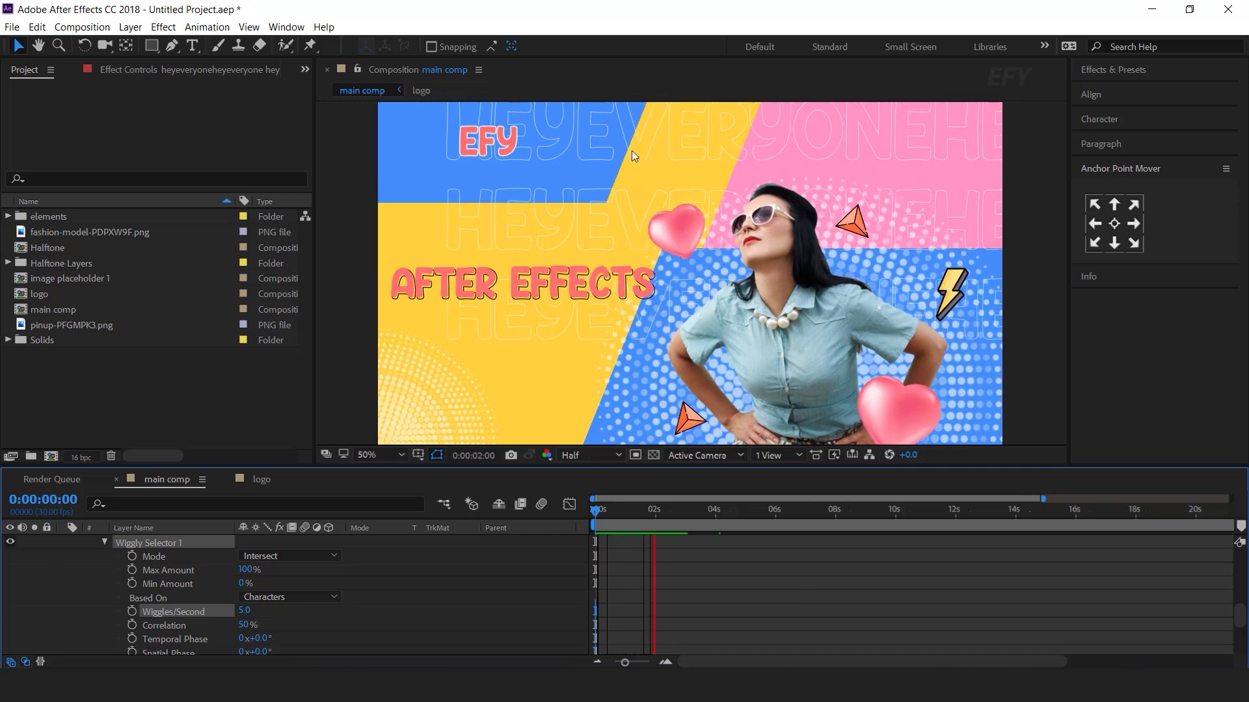
click(726, 512)
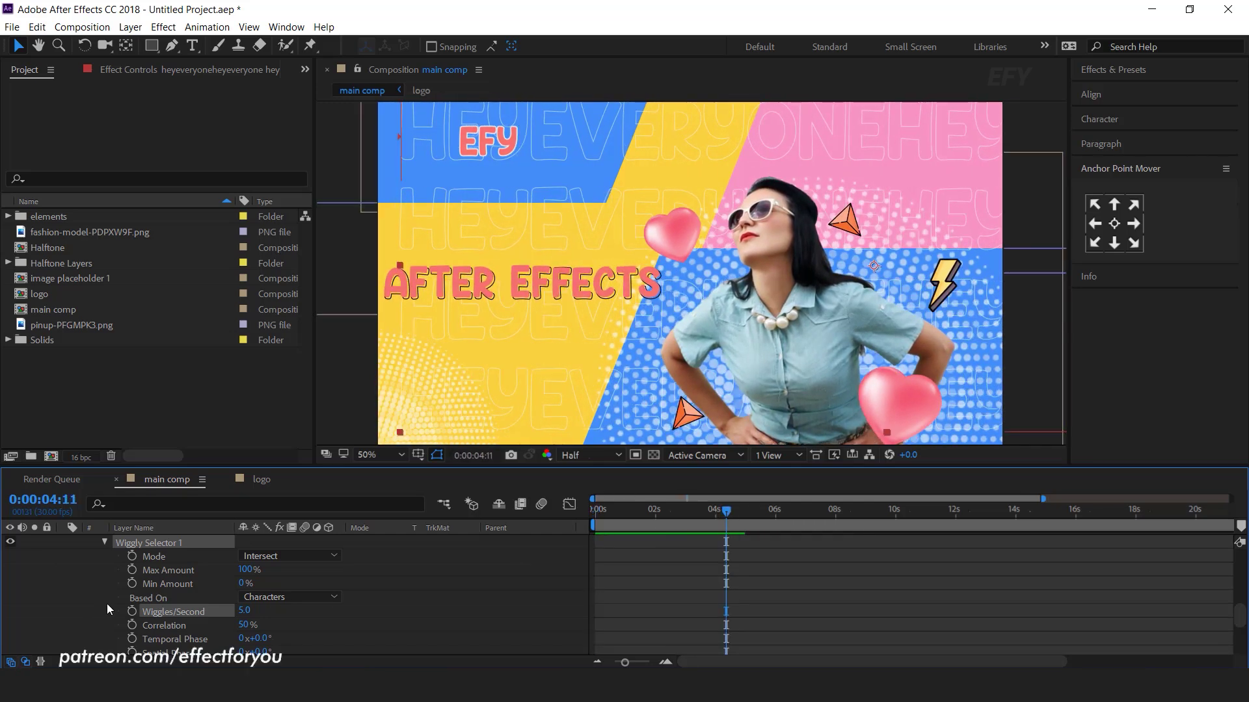
Collapse the outlined text layer's properties and replay the whole scene from the start
scroll(88, 613, up, 2)
key(t)
click(63, 624)
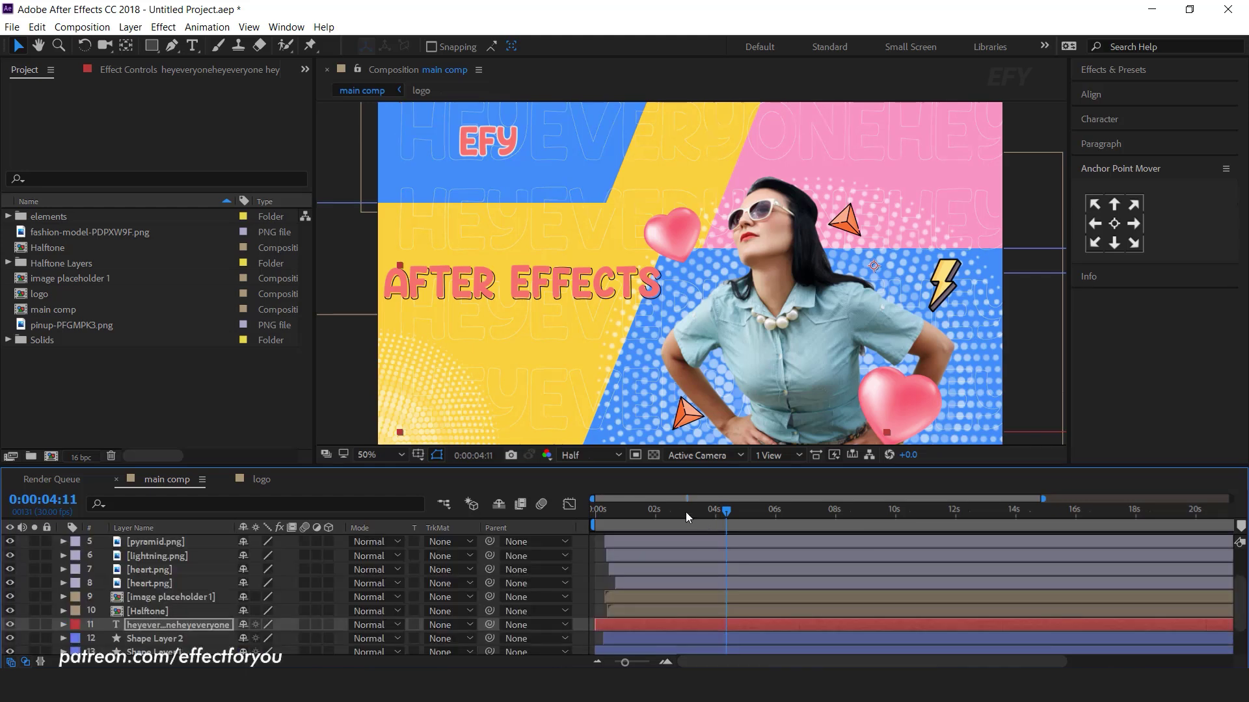
key(Home)
key(space)
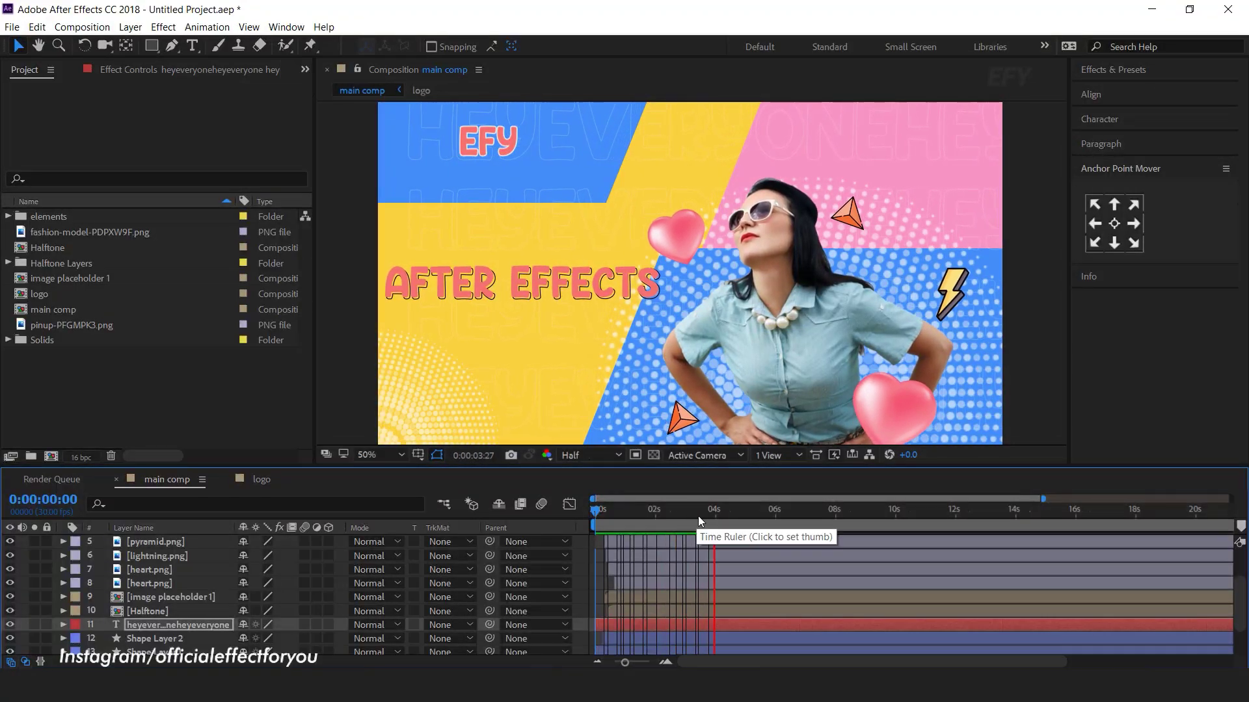
click(754, 509)
Pre-compose all layers of main comp into a new composition named scene 1
scroll(431, 569, up, 2)
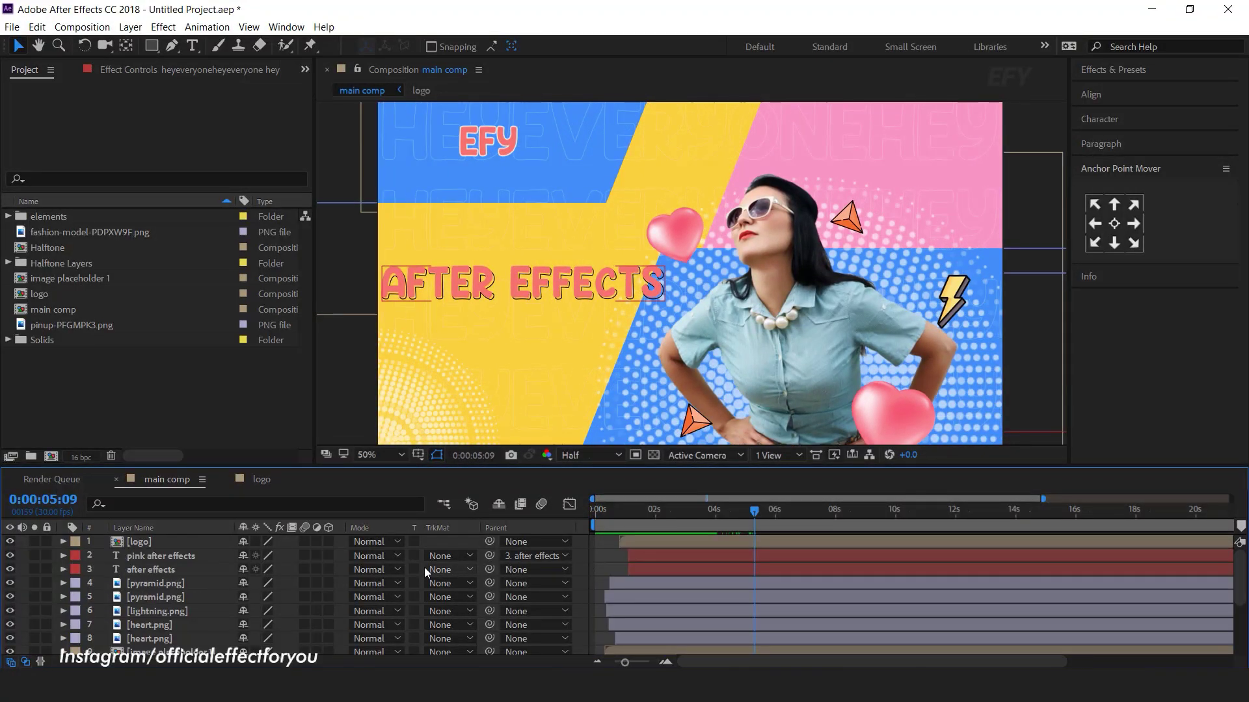
key(ctrl+a)
right_click(428, 565)
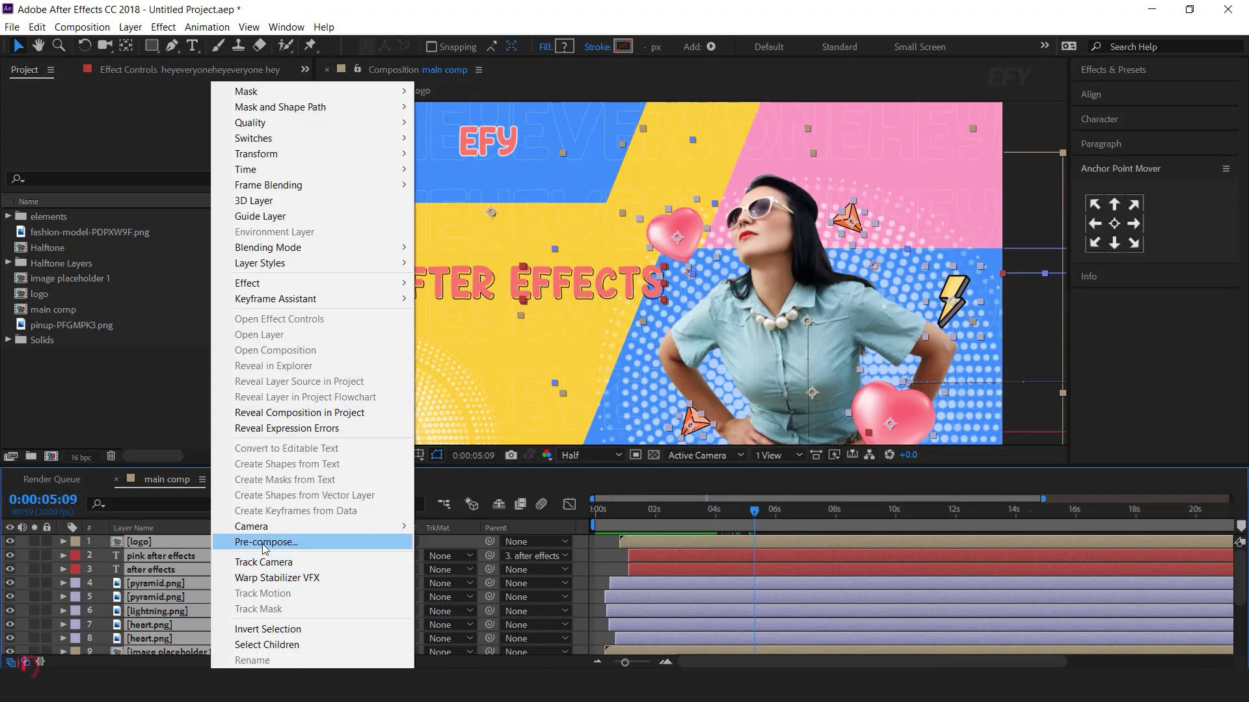
click(263, 543)
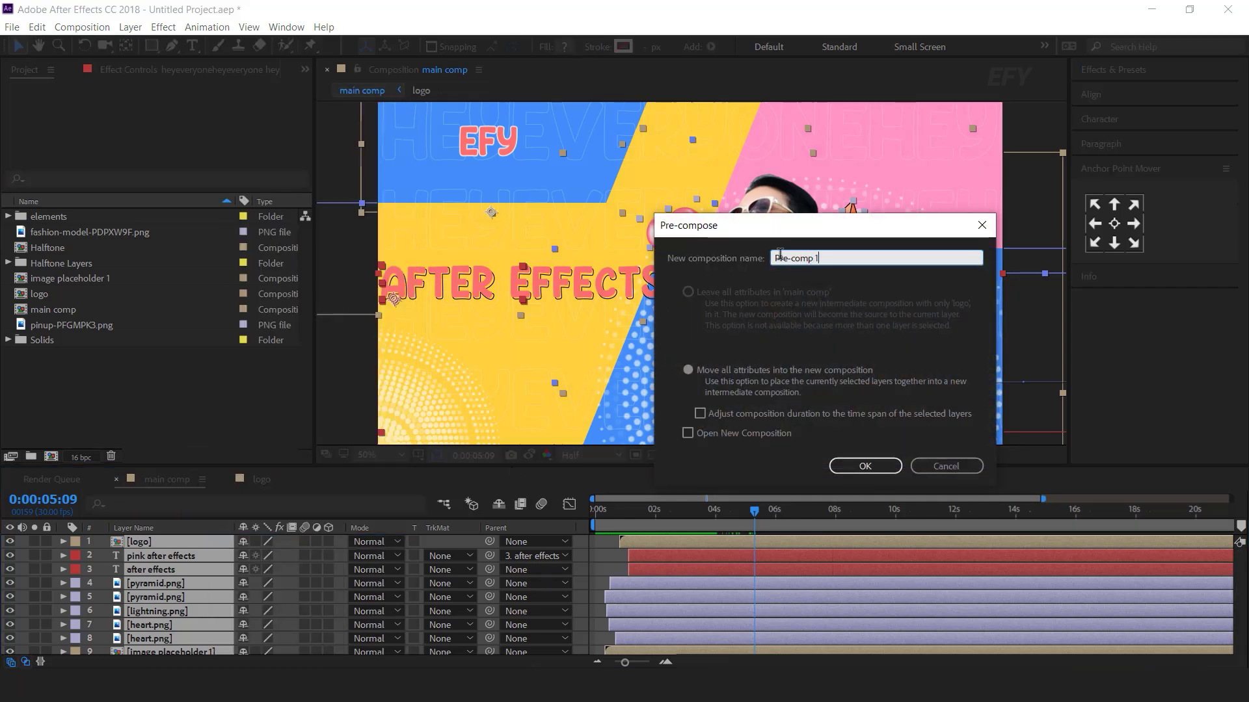
text(scene 1)
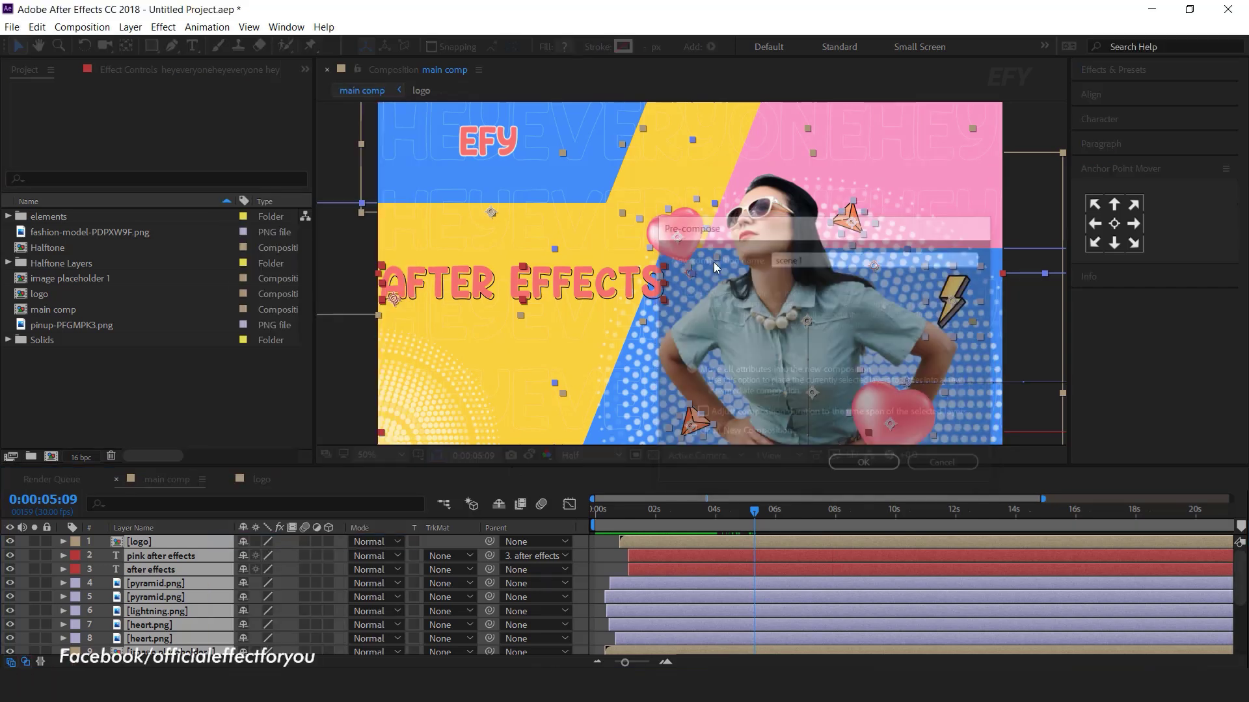
key(Return)
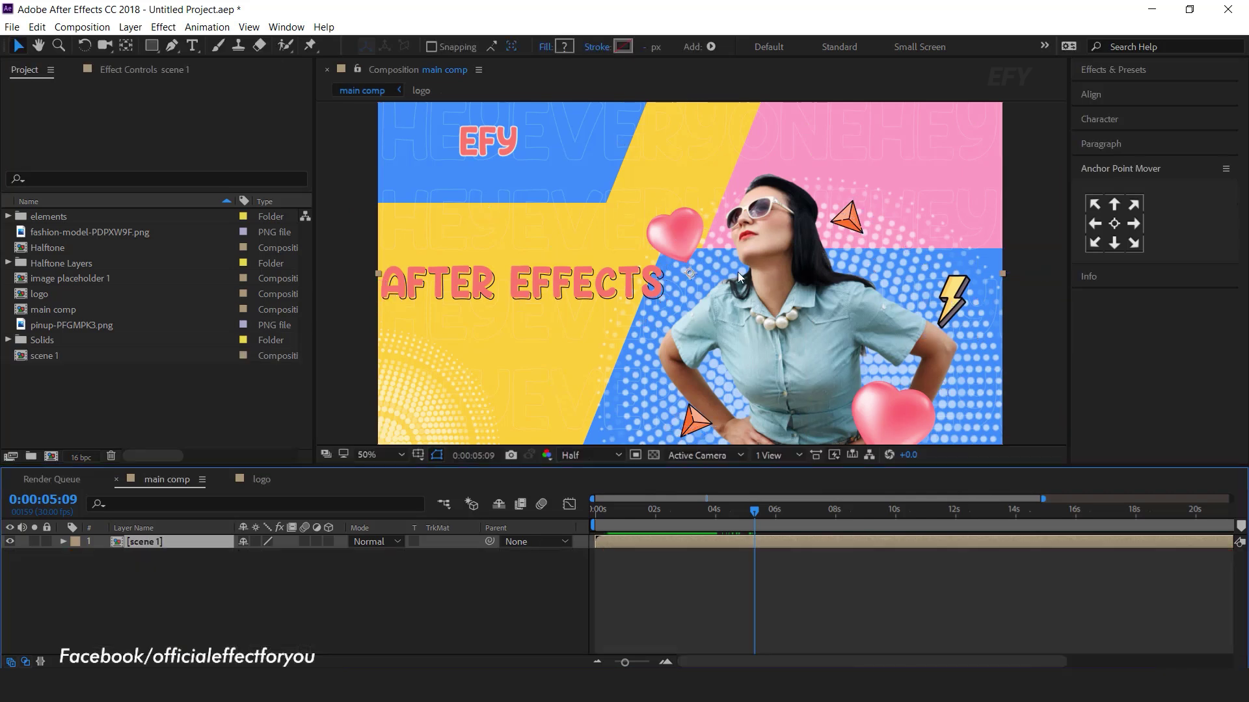
Duplicate the scene 1 layer in main comp and shift the upper copy to start at 0:00:03:00
click(409, 602)
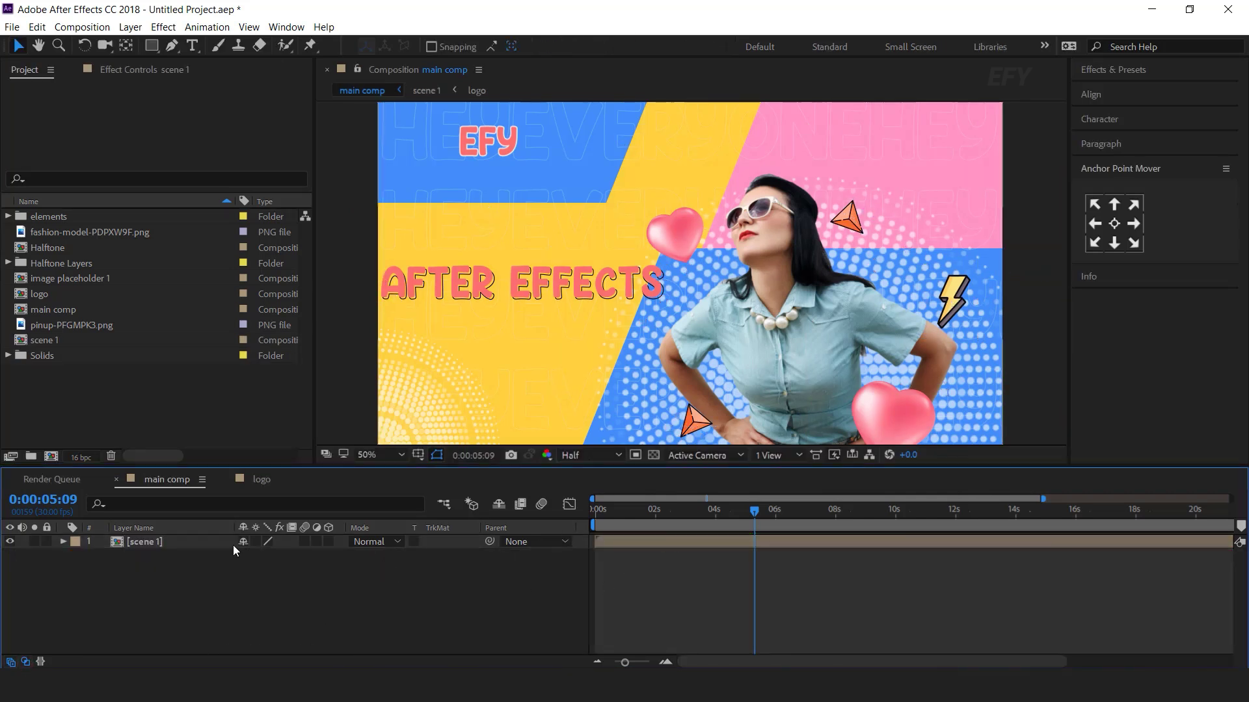
click(134, 545)
key(ctrl+d)
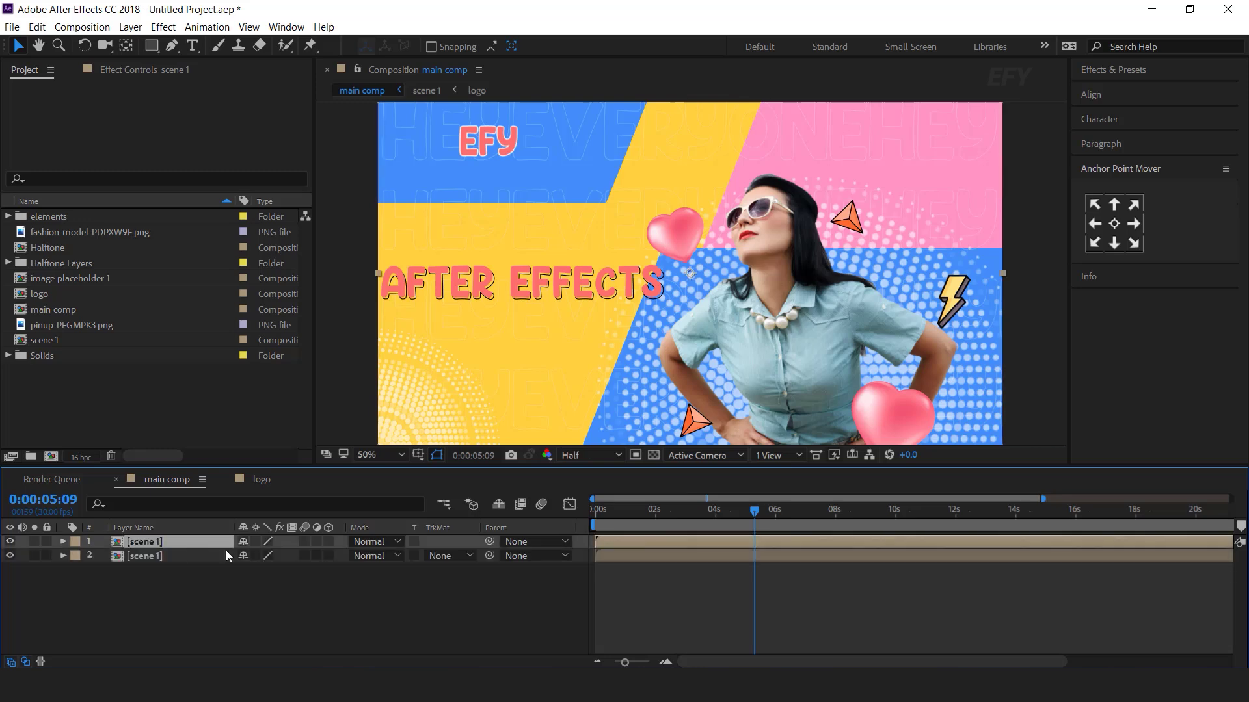
click(667, 663)
drag(595, 510, 776, 514)
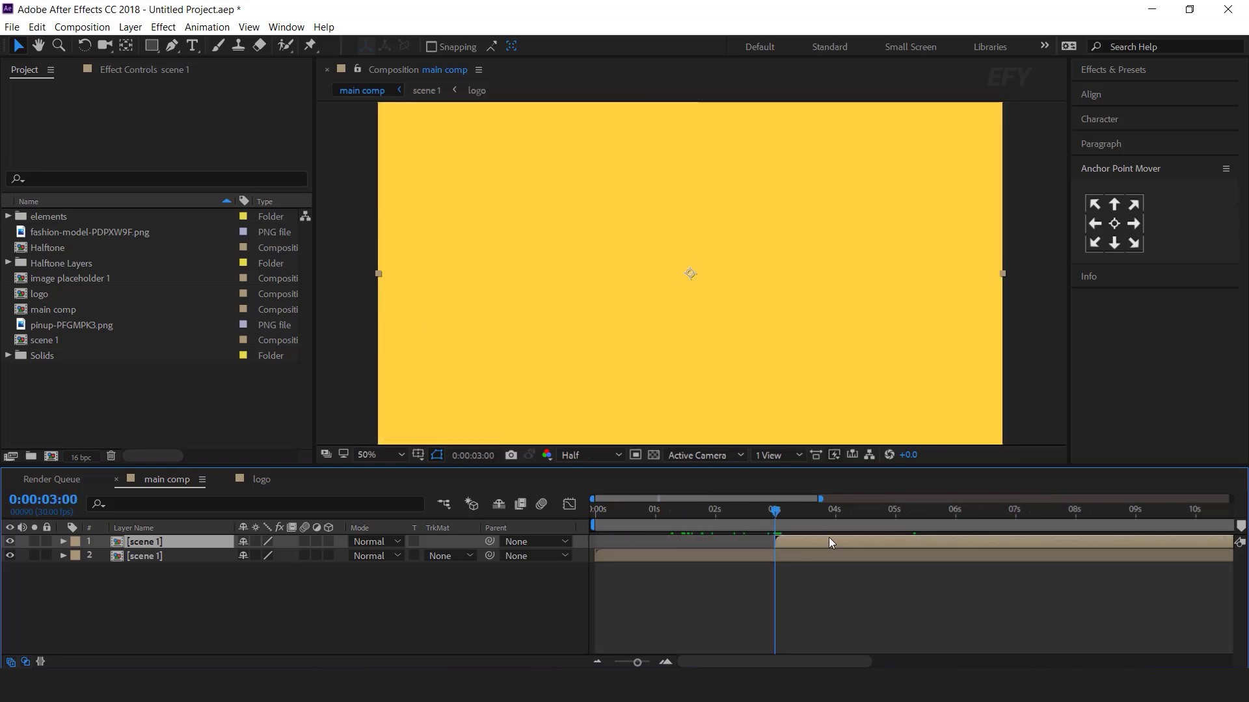
drag(776, 515, 811, 512)
key(F2)
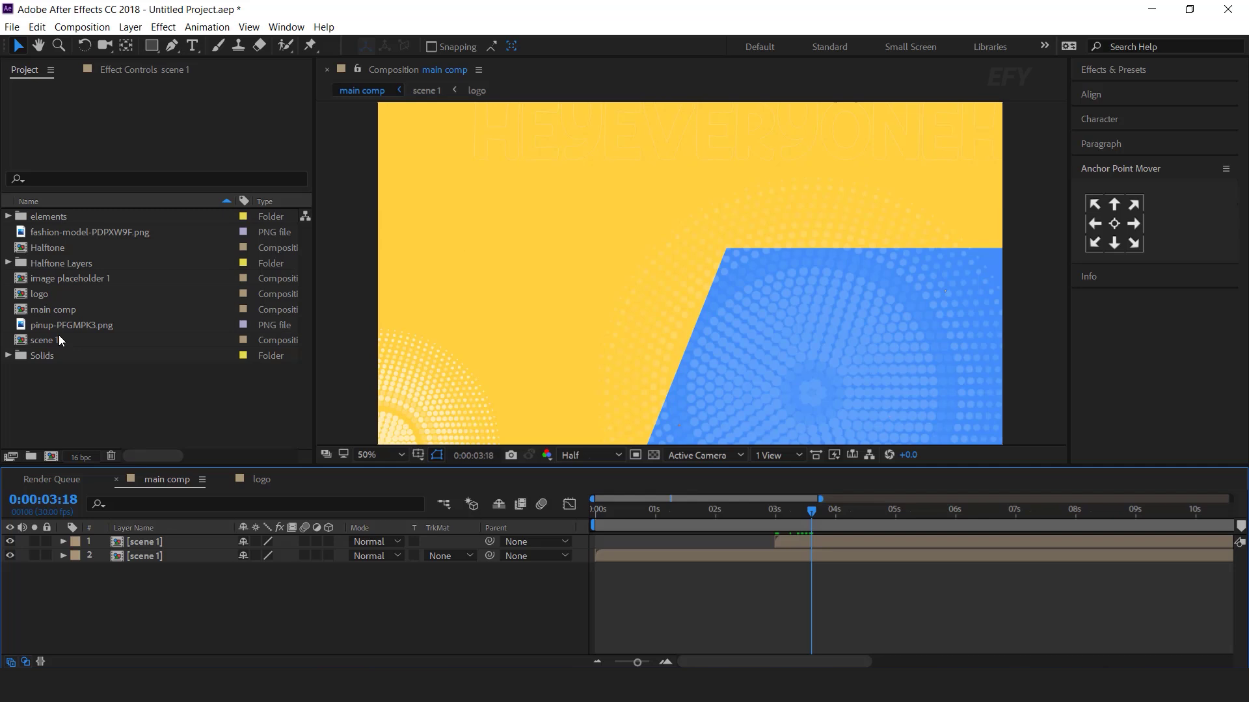
Duplicate the scene 1 composition in the project as scene 2 and replace main comp's upper layer with it
click(81, 341)
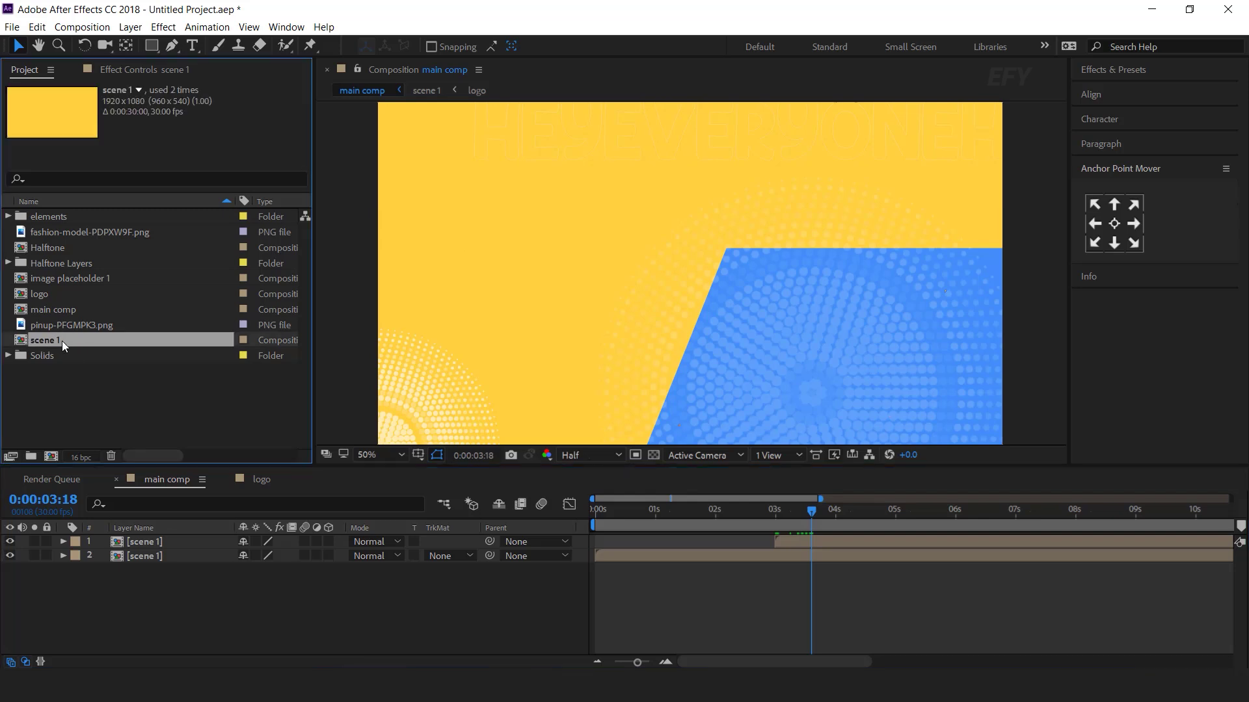
key(ctrl+d)
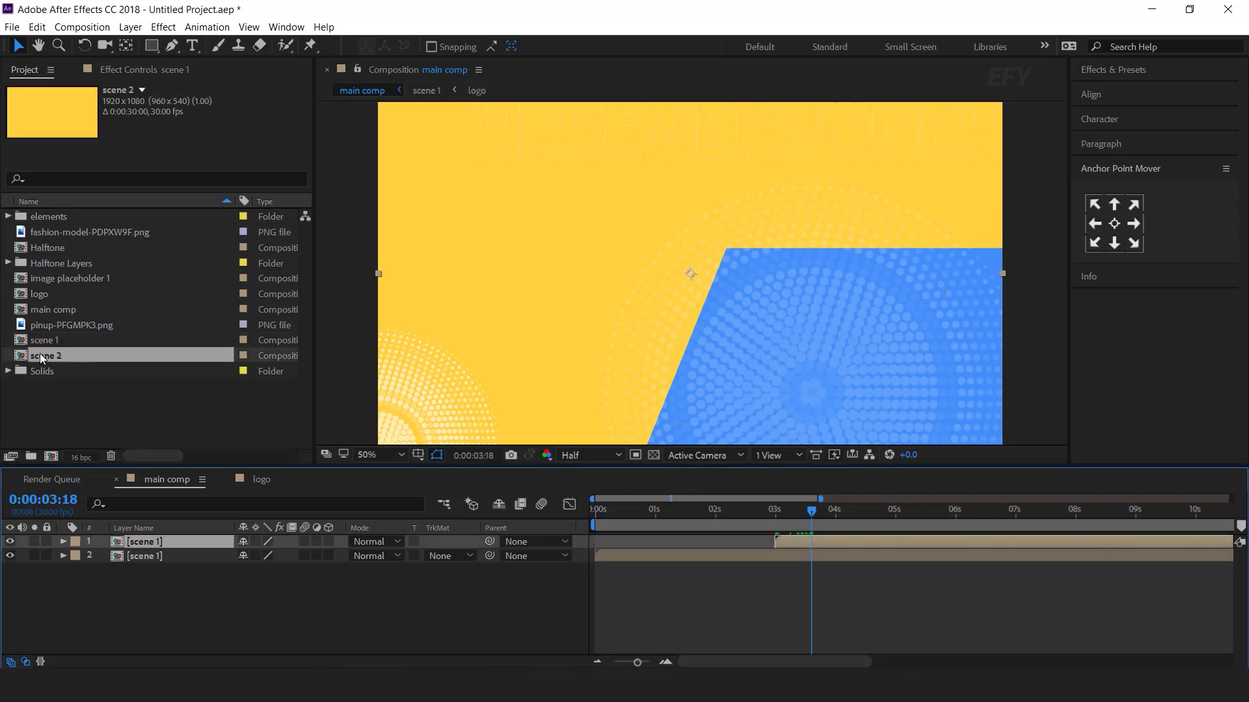
drag(46, 357, 151, 544)
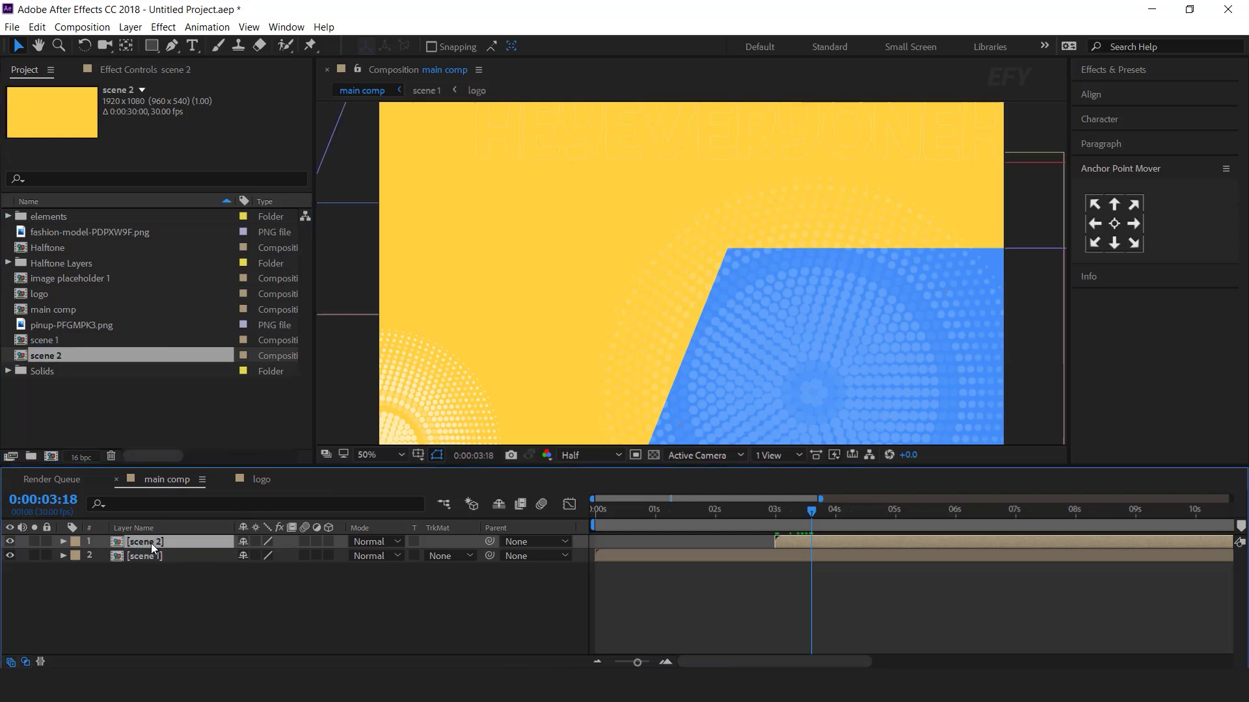
Duplicate the image placeholder 1 composition as image placeholder 2 and replace the image placeholder 1 layer in scene 2 with it
double_click(150, 544)
scroll(189, 614, down, 2)
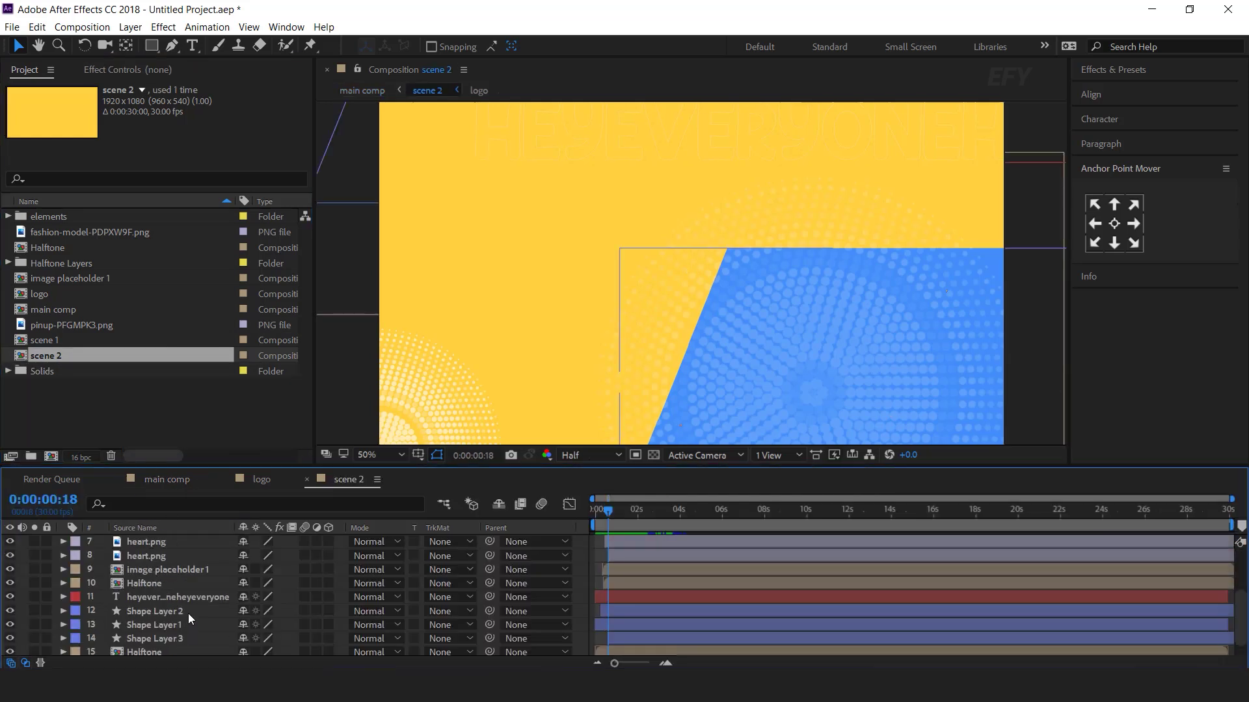
click(183, 571)
click(92, 281)
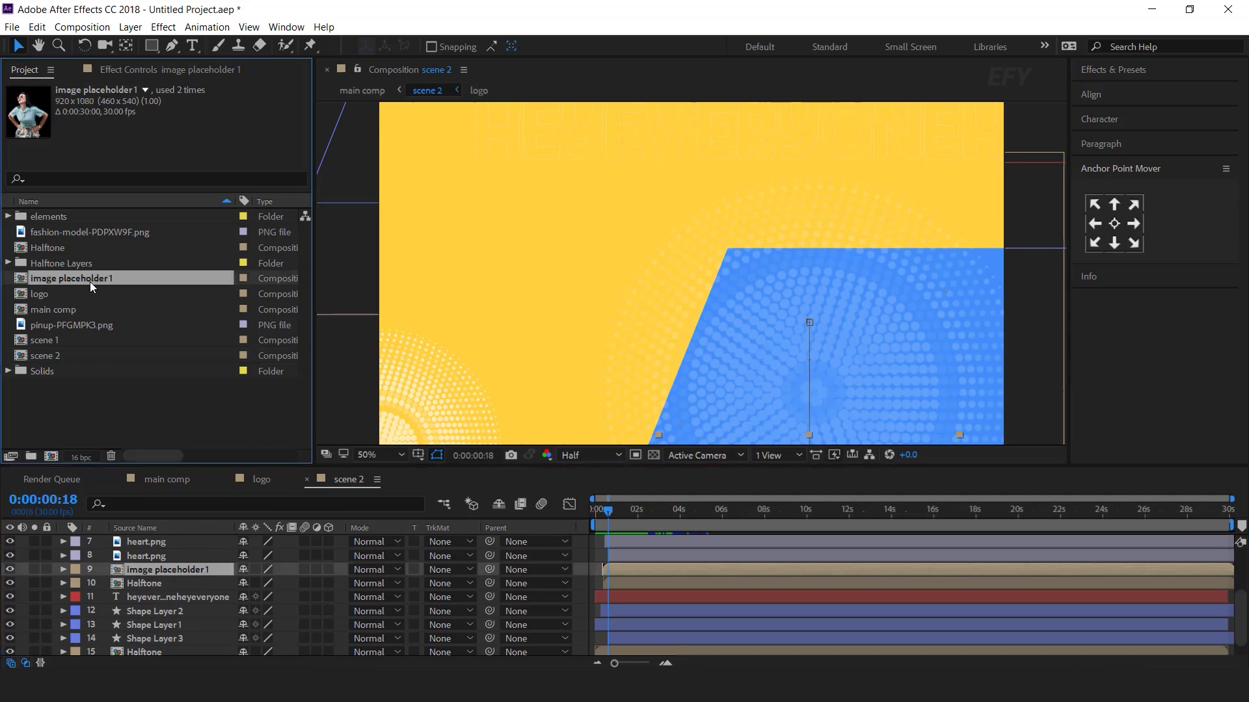
key(ctrl+d)
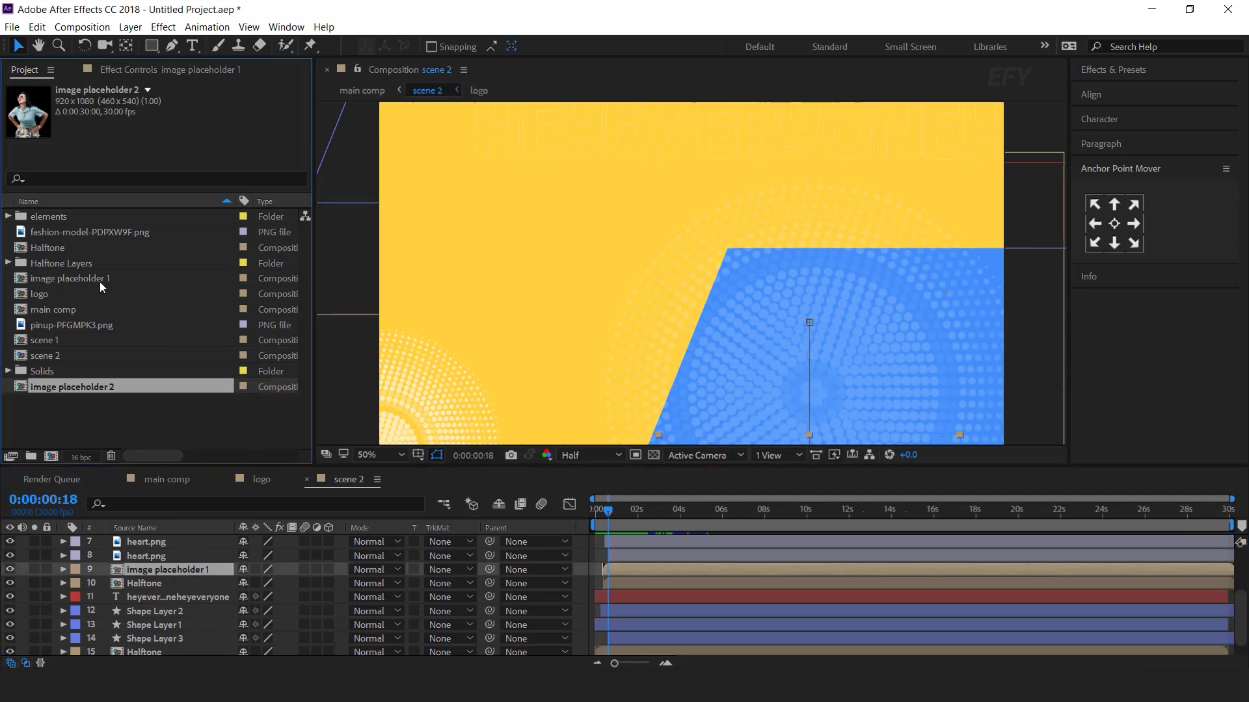
drag(102, 293, 188, 571)
Inside image placeholder 2, replace the fashion-model image with pinup-PFGMPK3.png, scale it down and reposition it to frame the head and torso
double_click(189, 571)
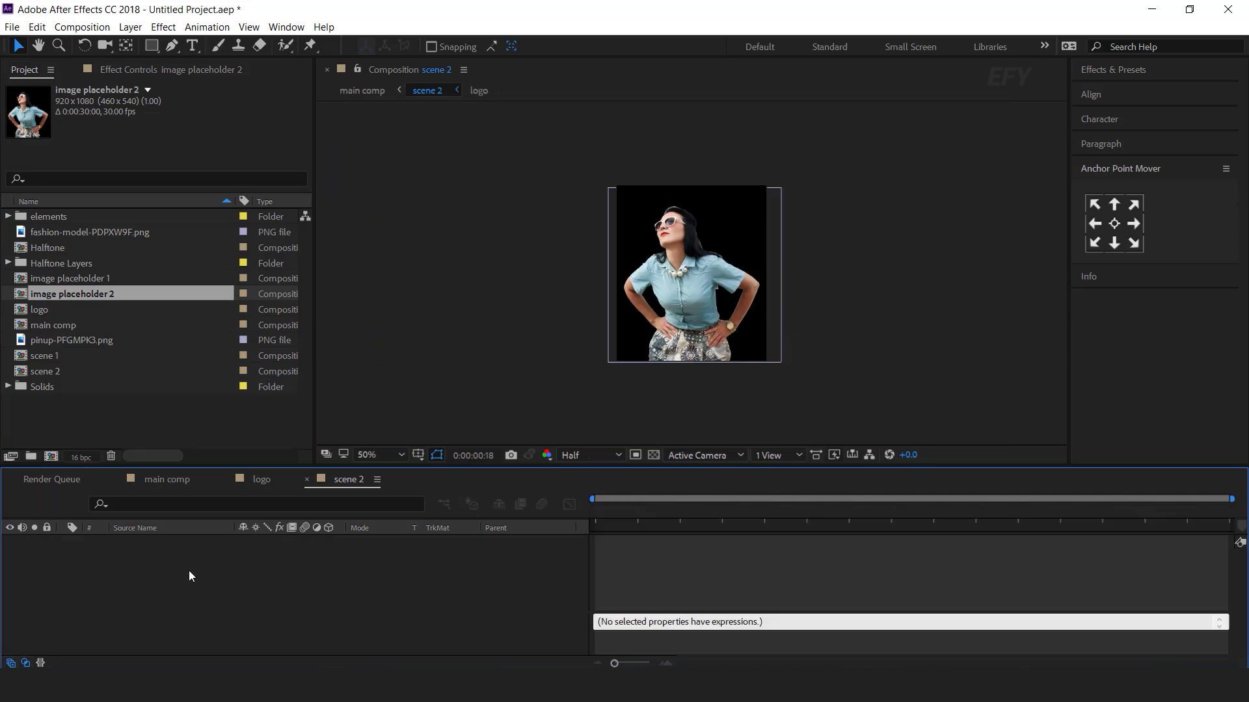
click(189, 542)
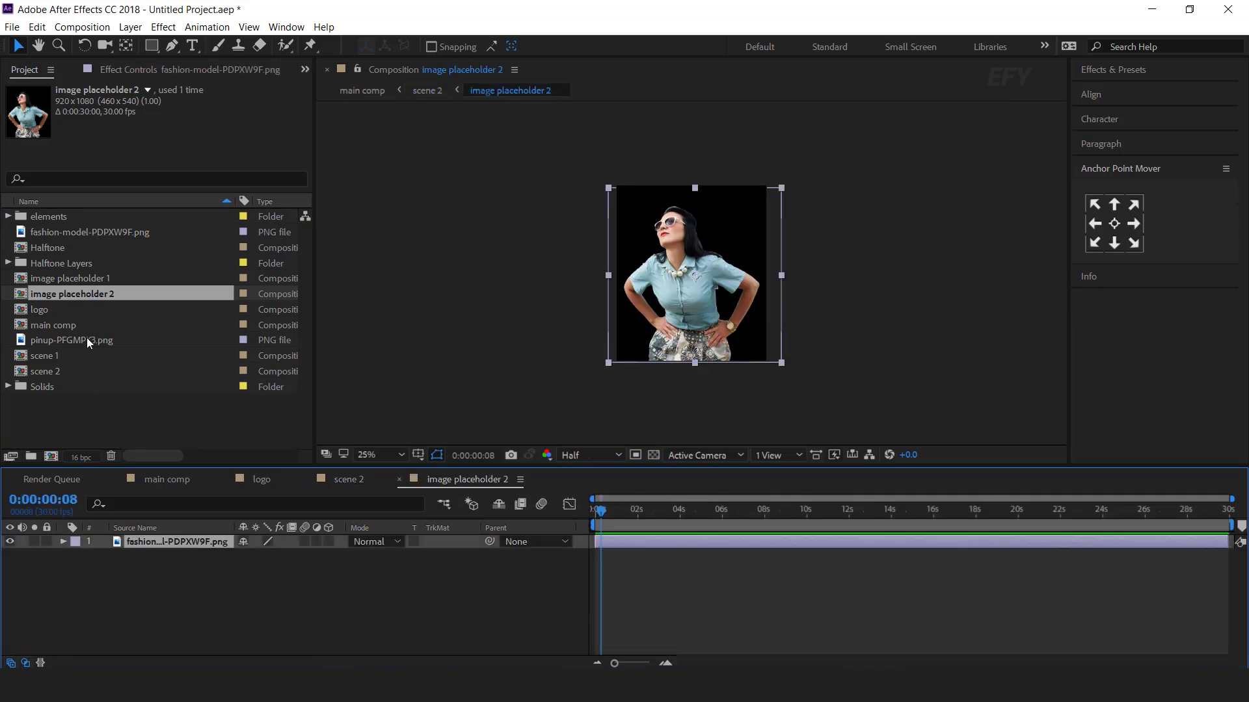
drag(75, 338, 197, 544)
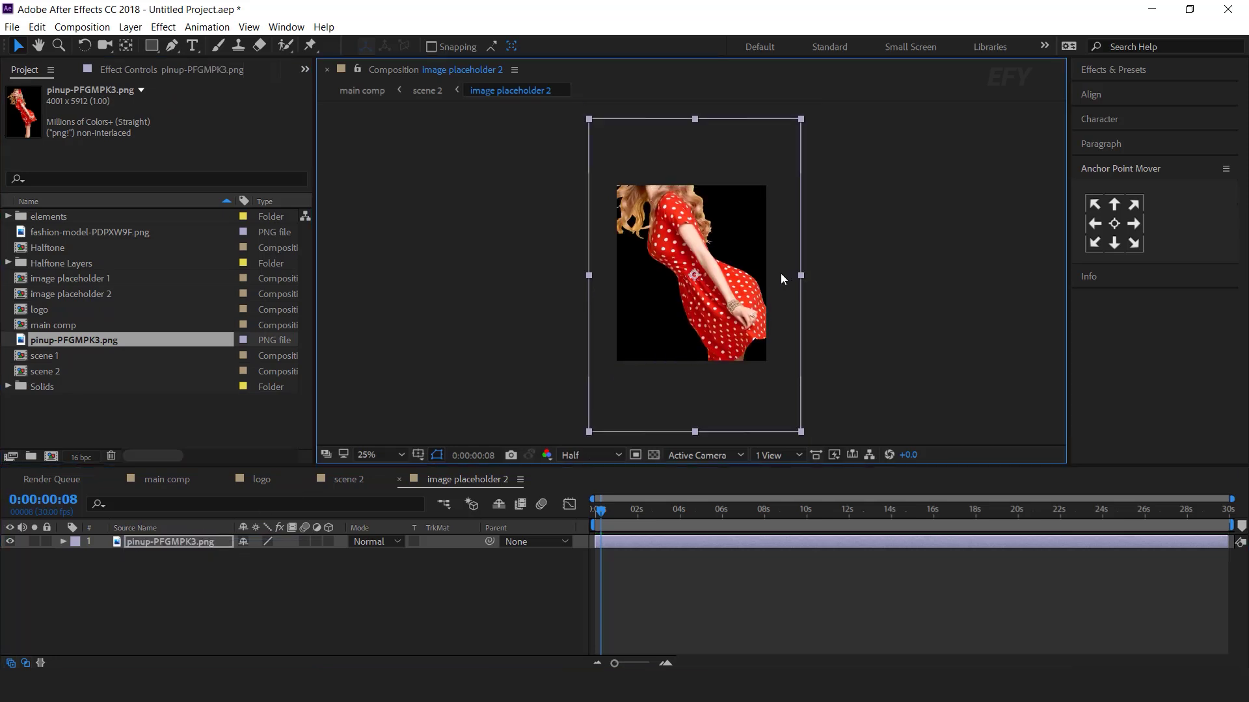
drag(788, 280, 792, 276)
drag(709, 273, 722, 315)
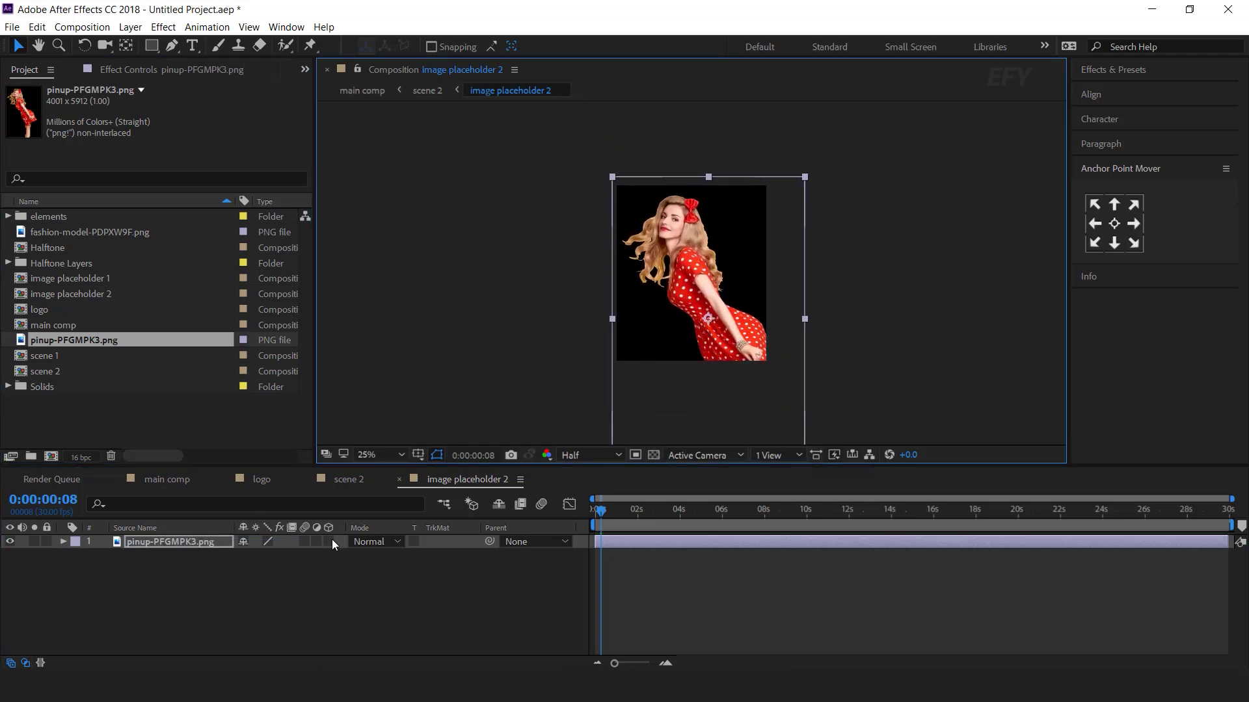
click(318, 572)
click(400, 479)
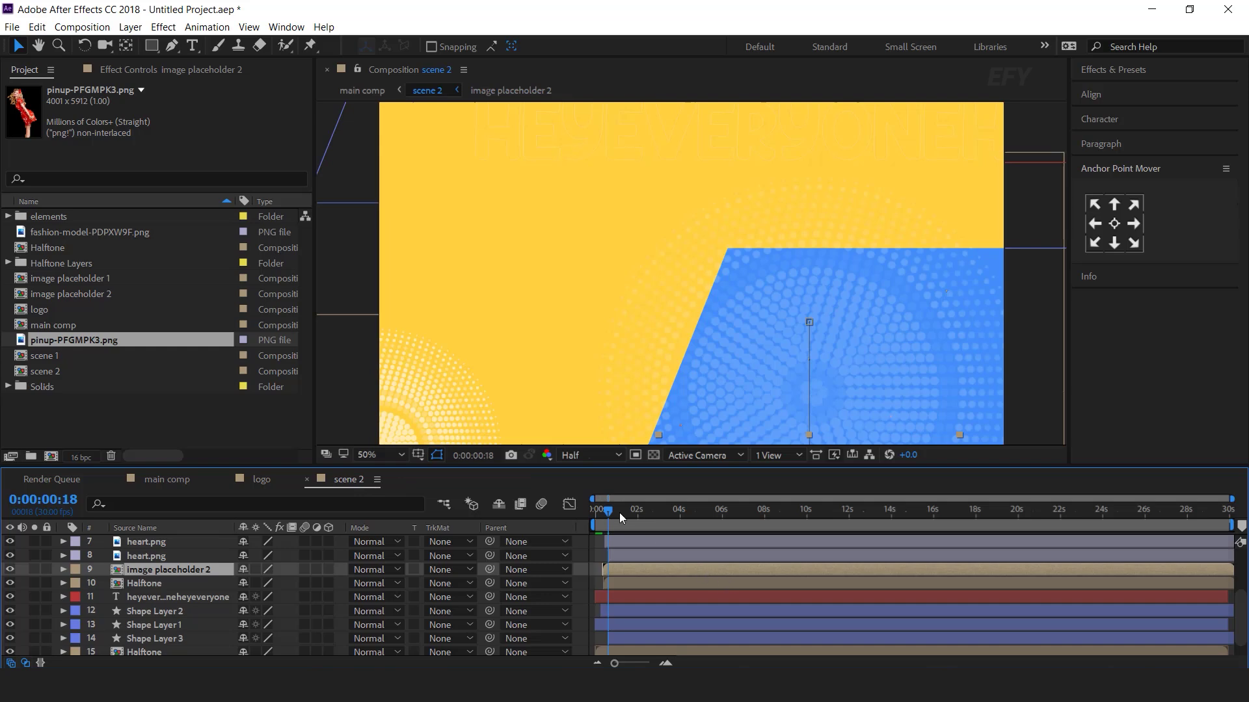
Play scene 2 from the start and inspect the layout at about 0:00:05:09
drag(734, 509, 612, 512)
key(space)
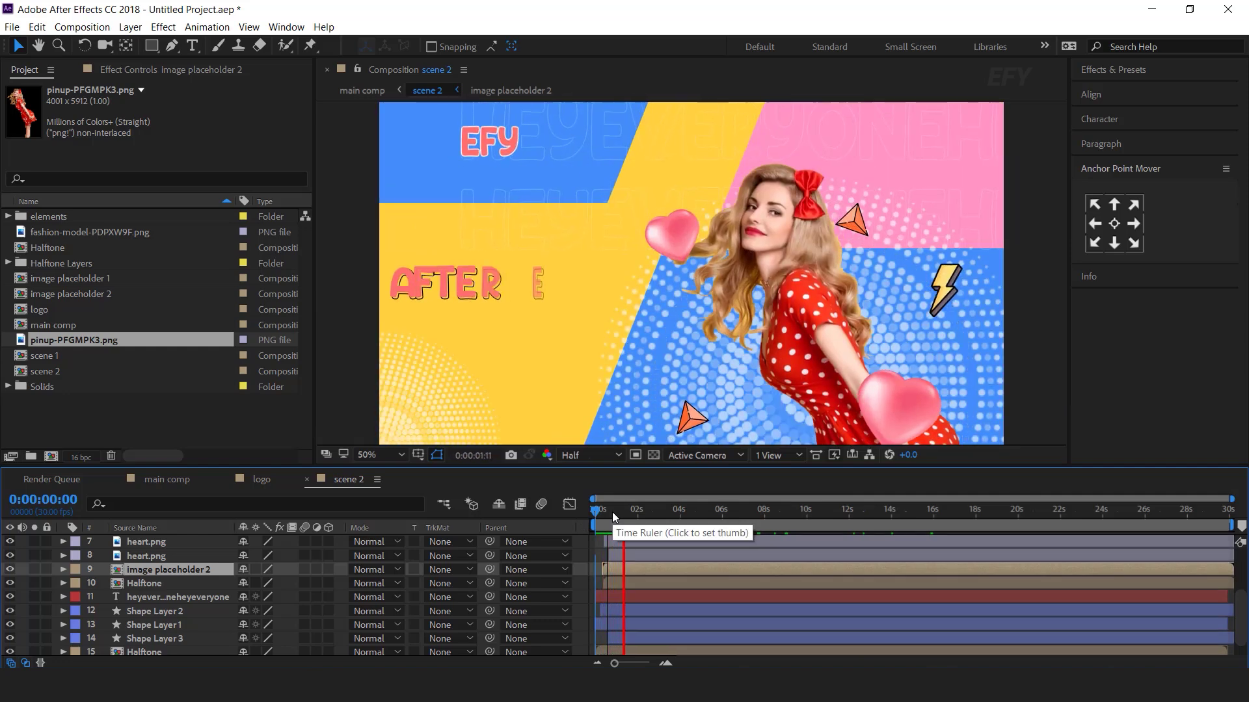
drag(646, 512, 707, 512)
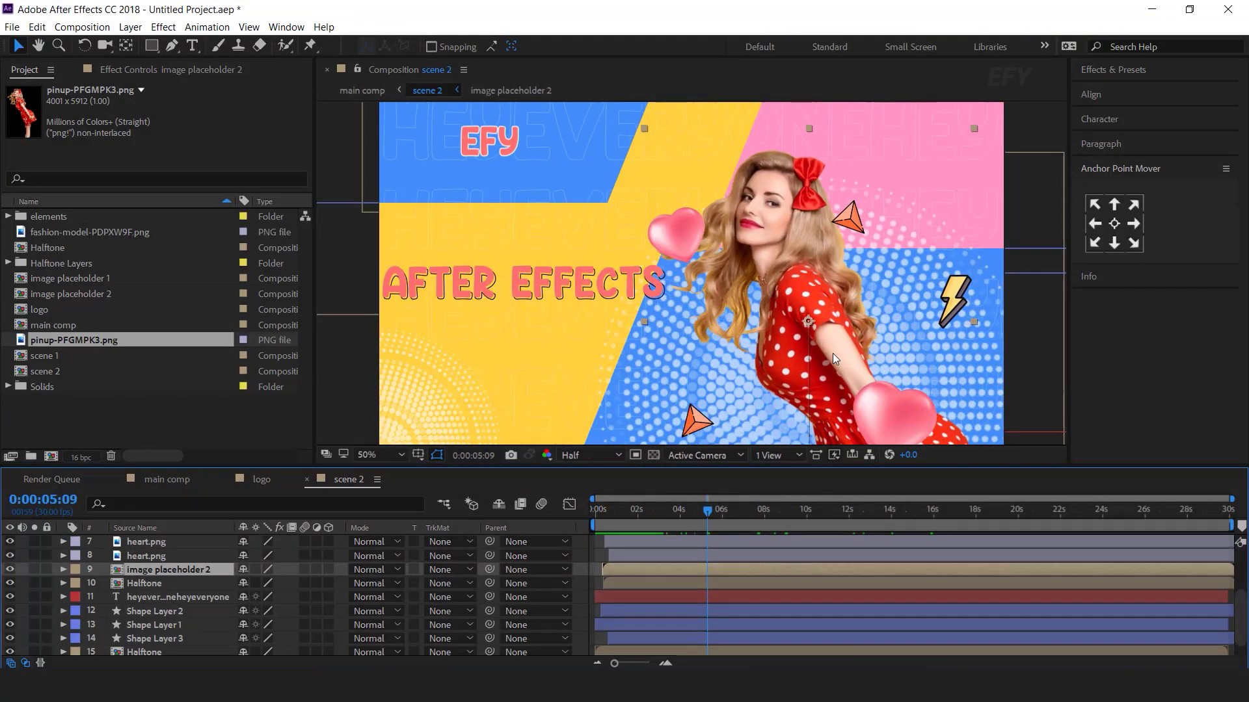
Move Shape Layer 1's starting position keyframe at 0:00:00:00 beyond the frame's left edge, to about -1262, 912
scroll(754, 333, down, 1)
scroll(170, 638, down, 1)
click(164, 632)
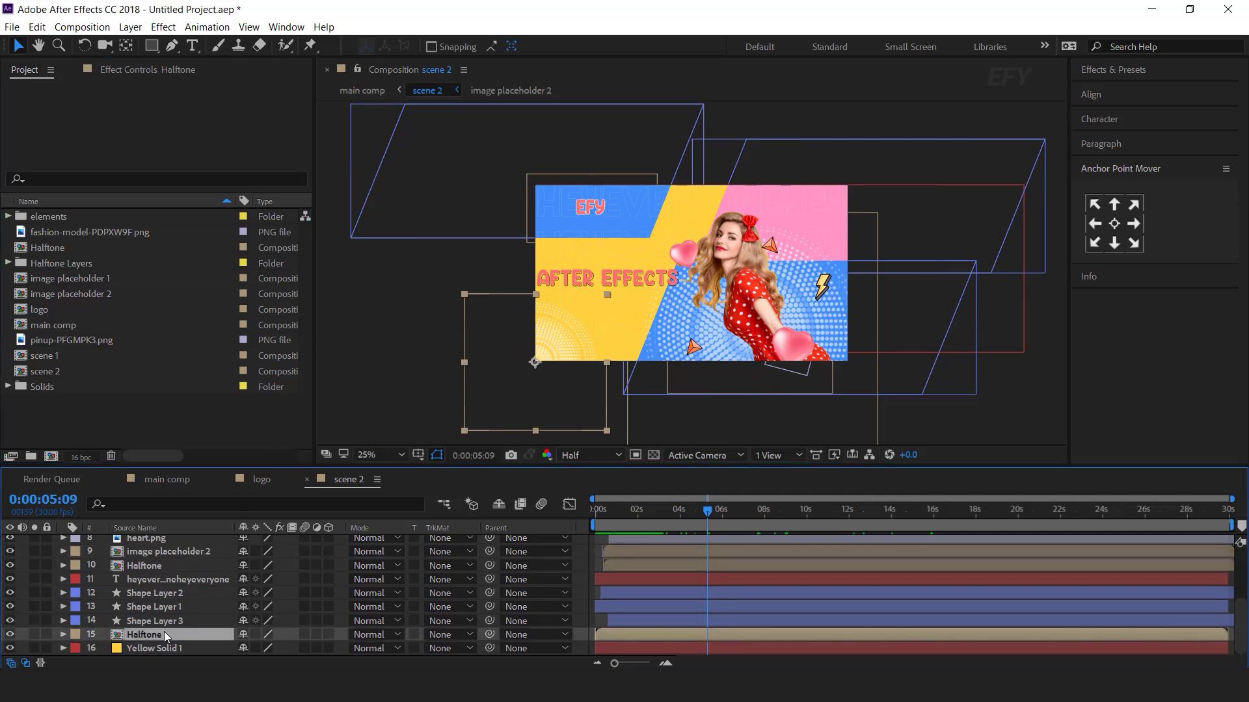
click(961, 174)
click(944, 387)
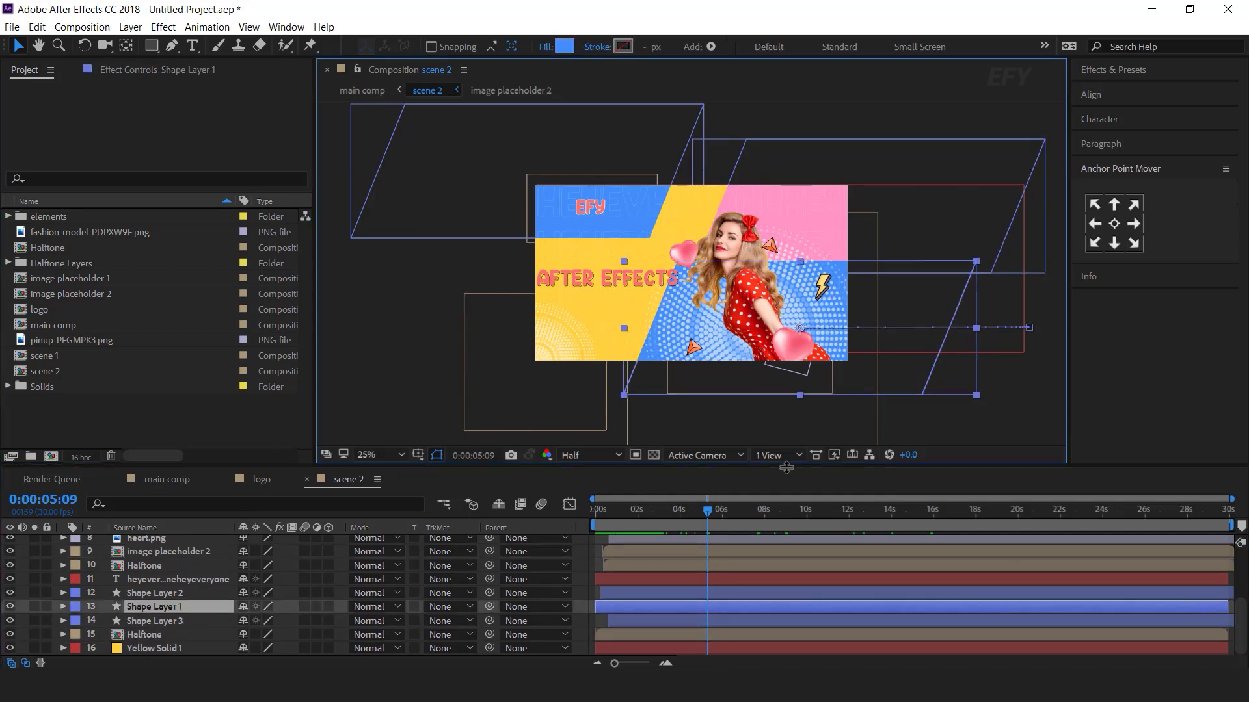
key(p)
drag(630, 515, 492, 537)
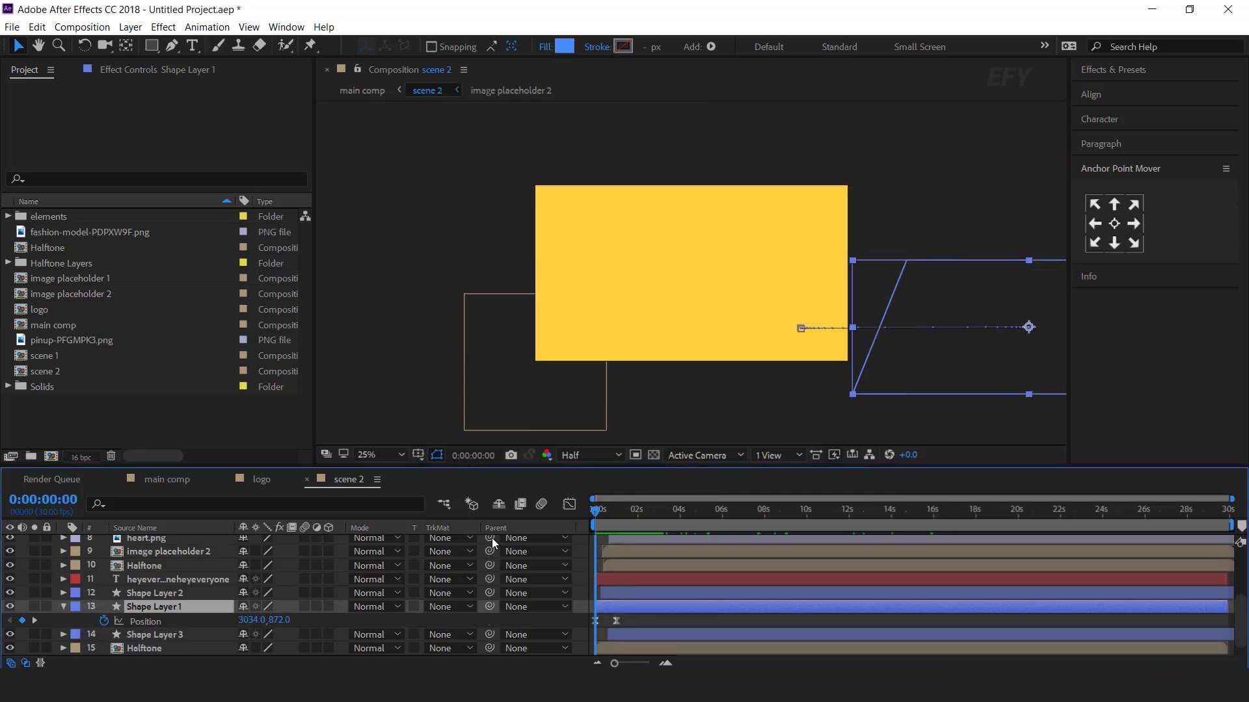
click(1014, 338)
drag(1016, 342, 319, 350)
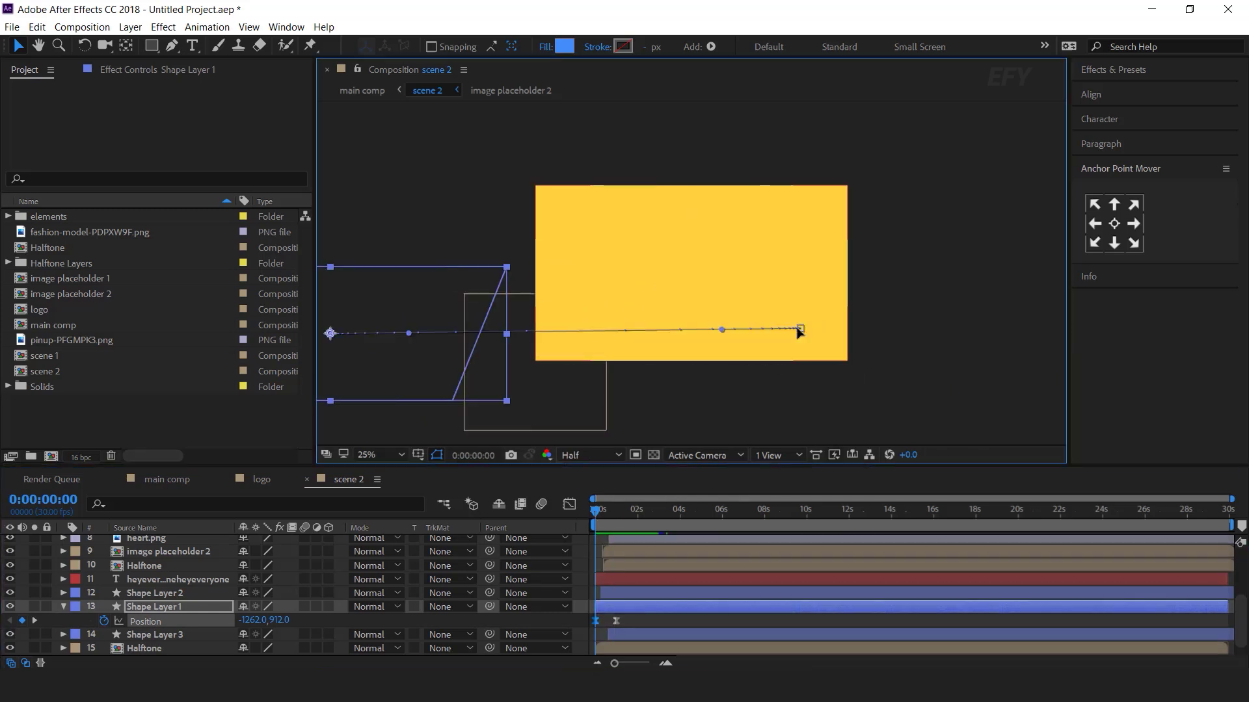
Move Shape Layer 1's ending keyframe at 0:00:01:00 to about 30, 876 and shift the upper blue Shape Layer 2 to the opposite side
drag(616, 506, 655, 510)
key(j)
drag(609, 332, 541, 331)
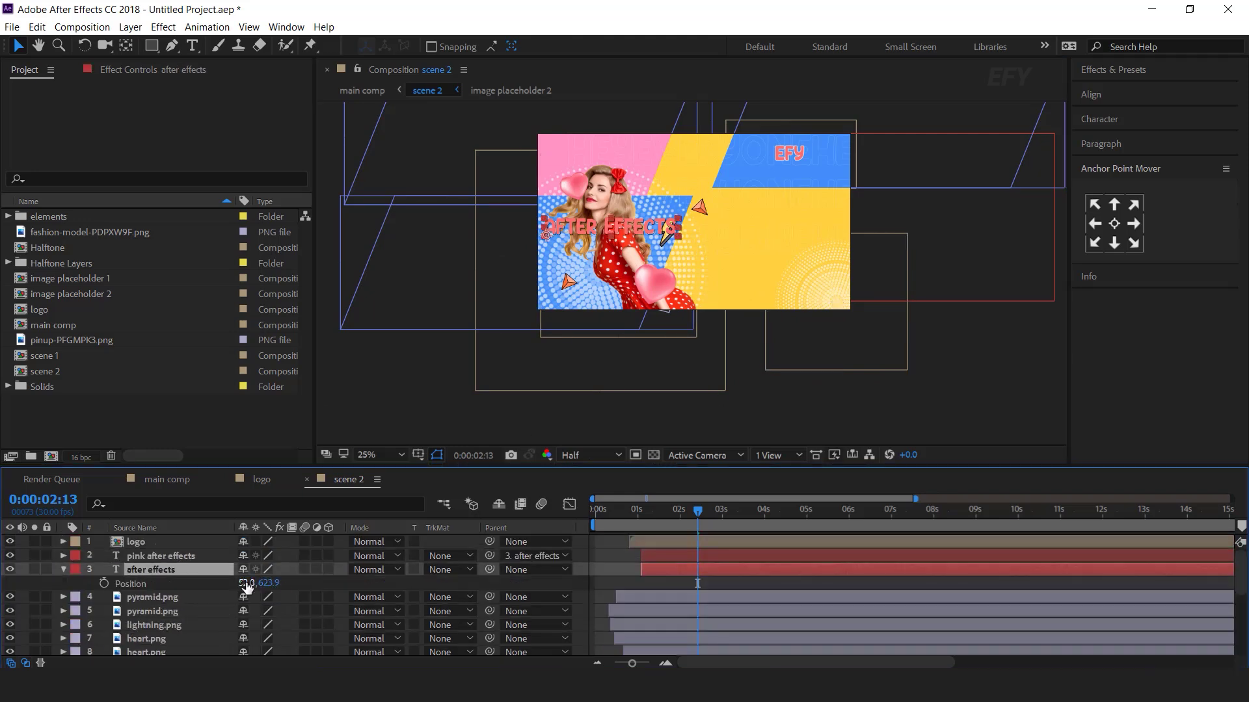
drag(247, 583, 891, 584)
click(624, 181)
Flip the pin-up image horizontally inside image placeholder 2 and shift it slightly sideways within the frame
scroll(181, 579, down, 2)
click(170, 594)
double_click(169, 593)
right_click(170, 541)
mouse_move(260, 156)
click(423, 269)
drag(733, 306, 696, 306)
End main comp's work area at about 0:00:06:00 and play both scenes from the start in a maximized viewer
click(166, 480)
scroll(625, 288, down, 2)
click(351, 482)
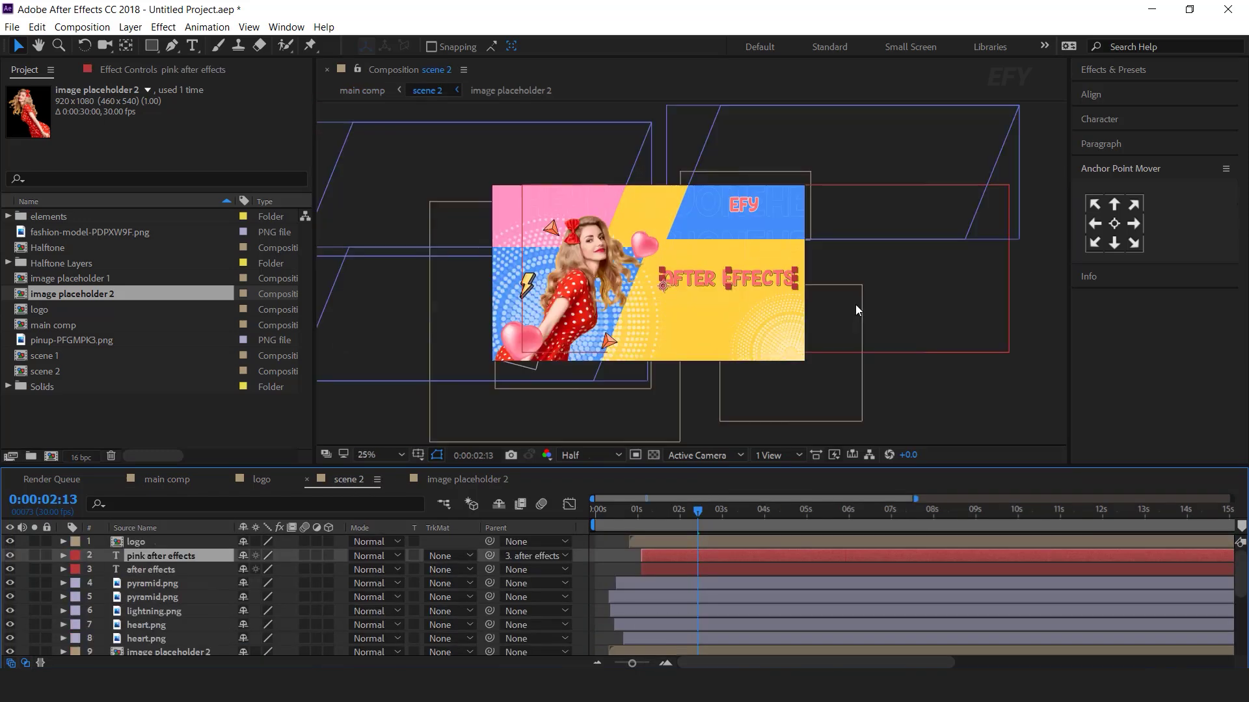
click(157, 482)
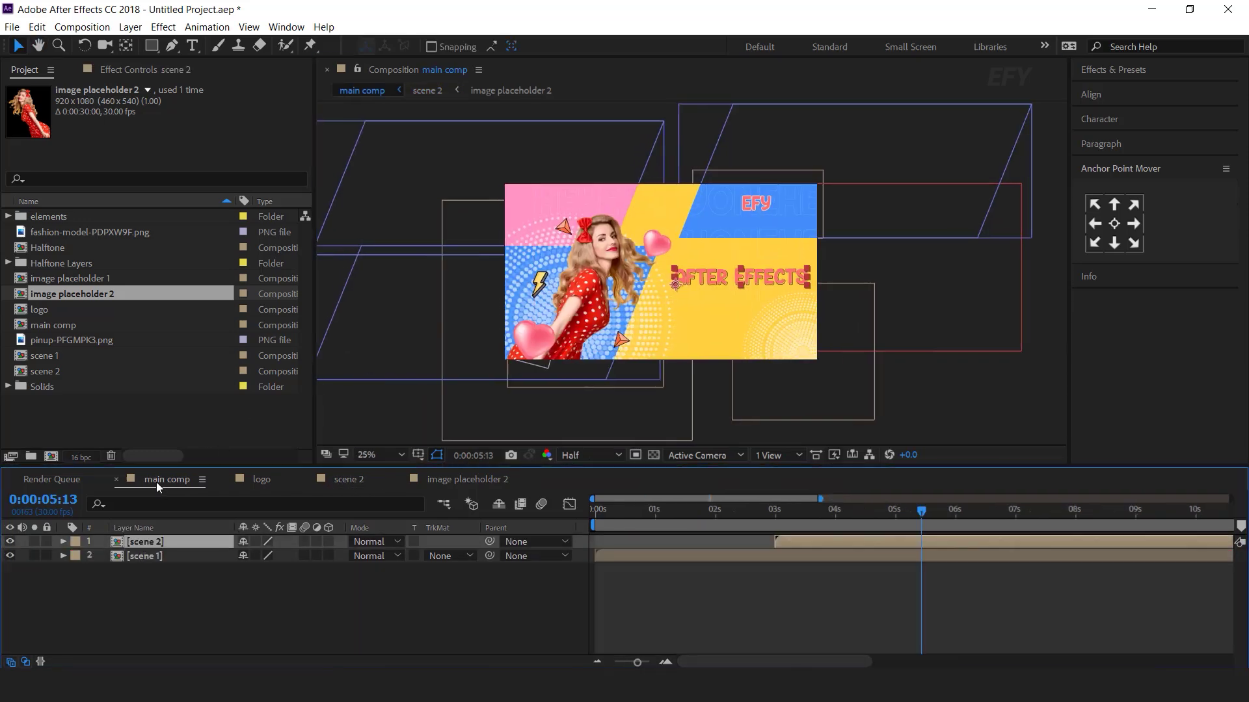
click(769, 513)
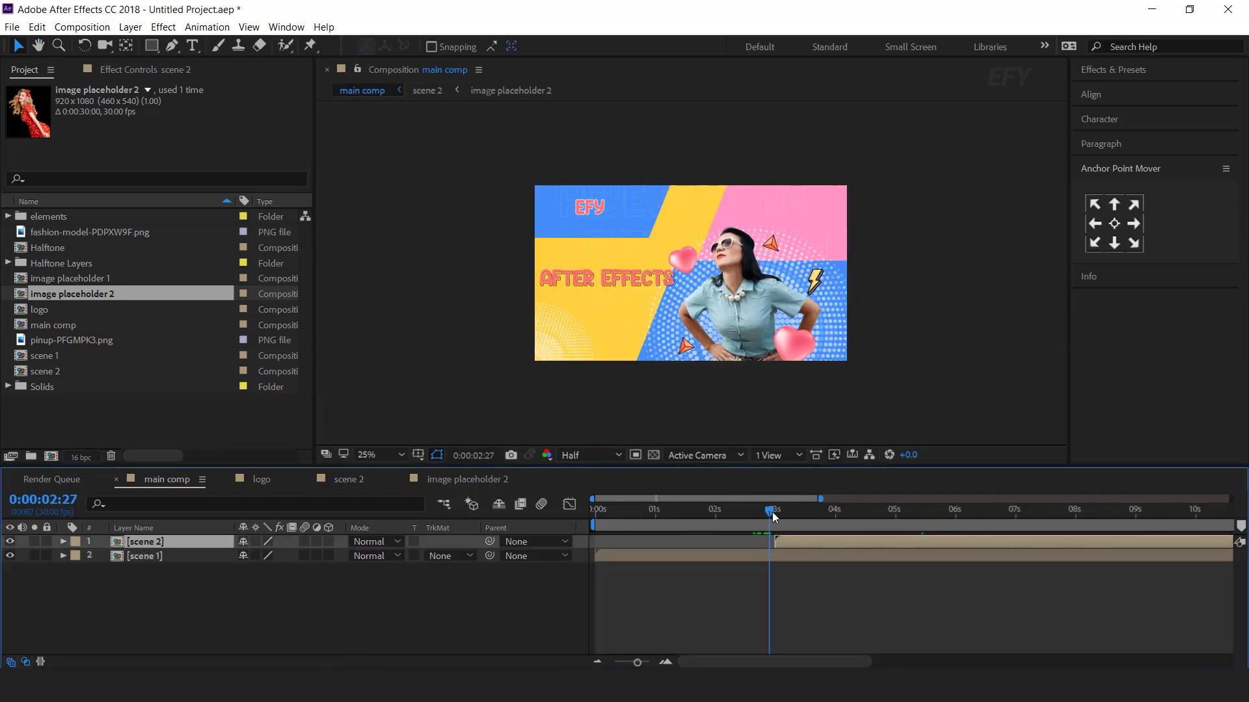
drag(758, 513, 580, 516)
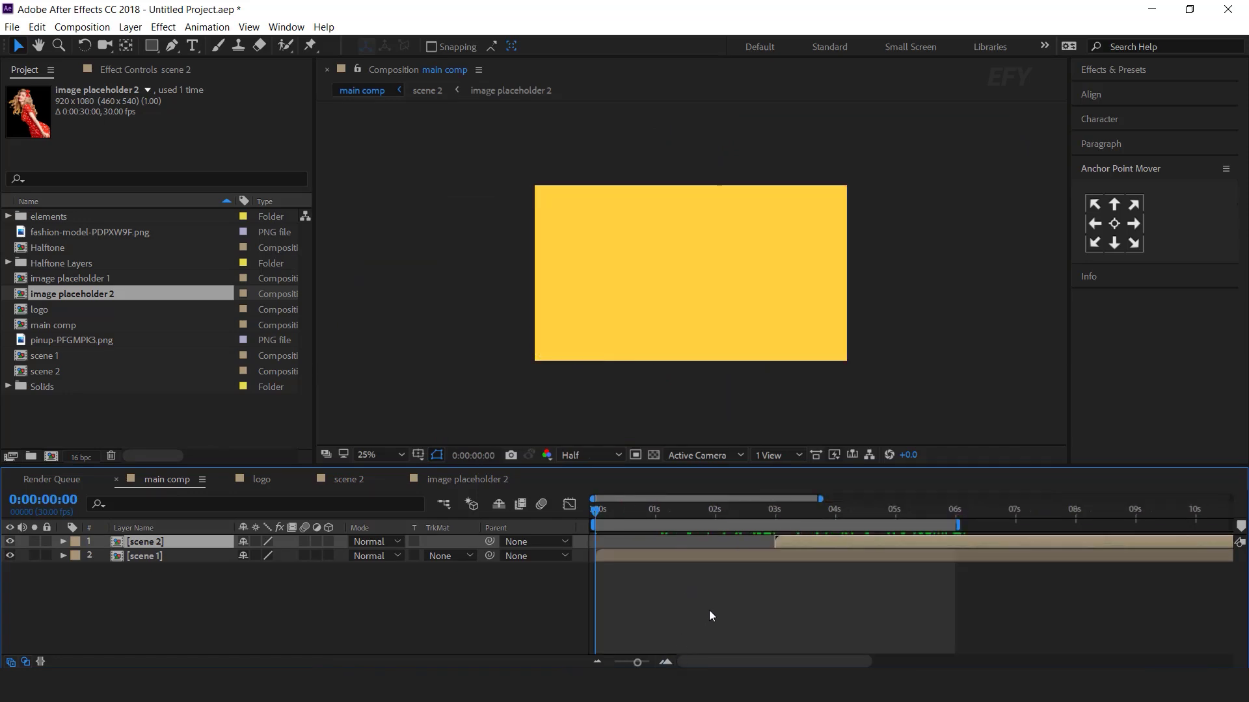
key(grave)
key(space)
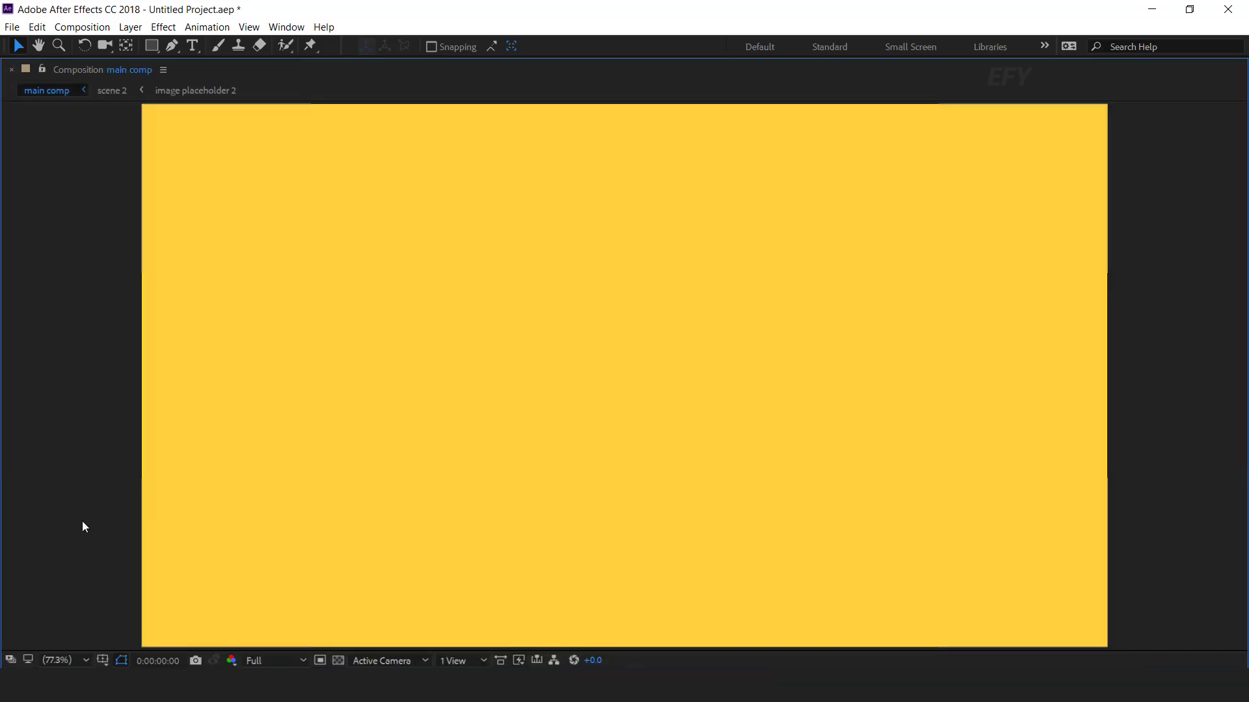